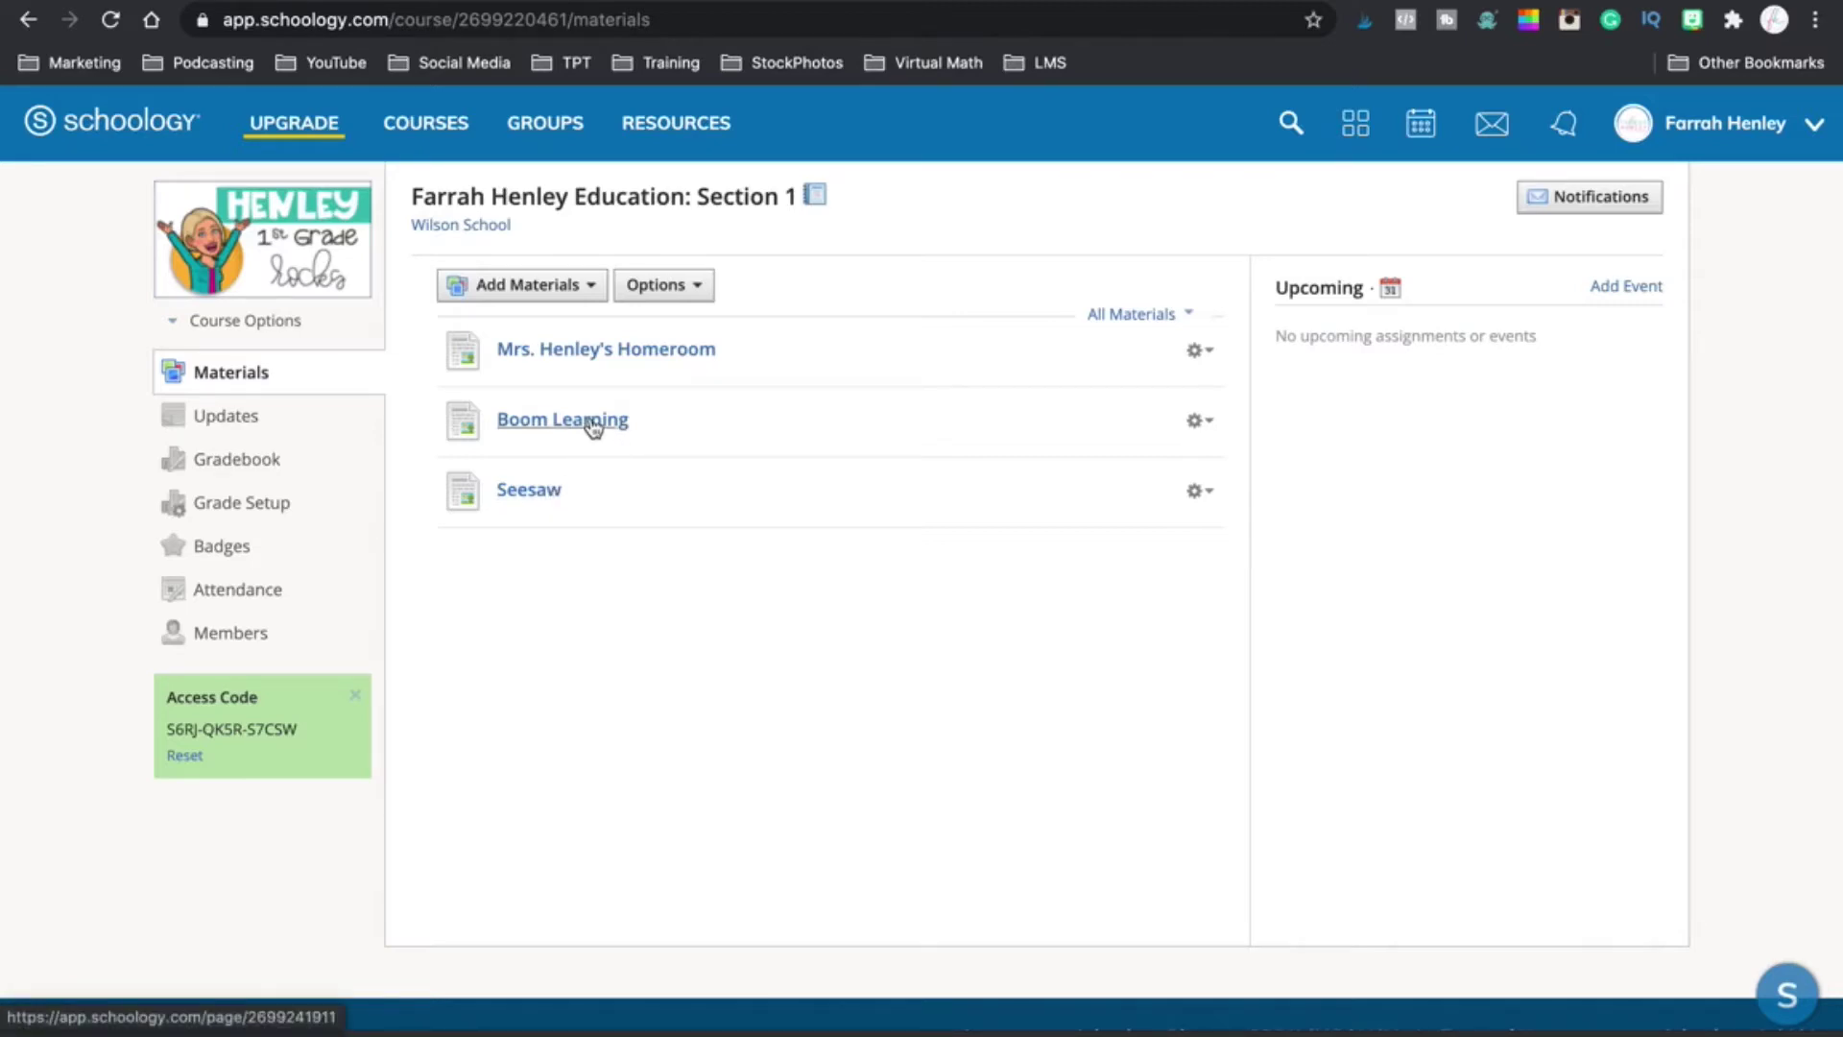
Open the Boom Learning page and scroll through the embedded Boom Cards teacher classes dashboard
{"action": "left_click", "coordinate": [568, 294]}
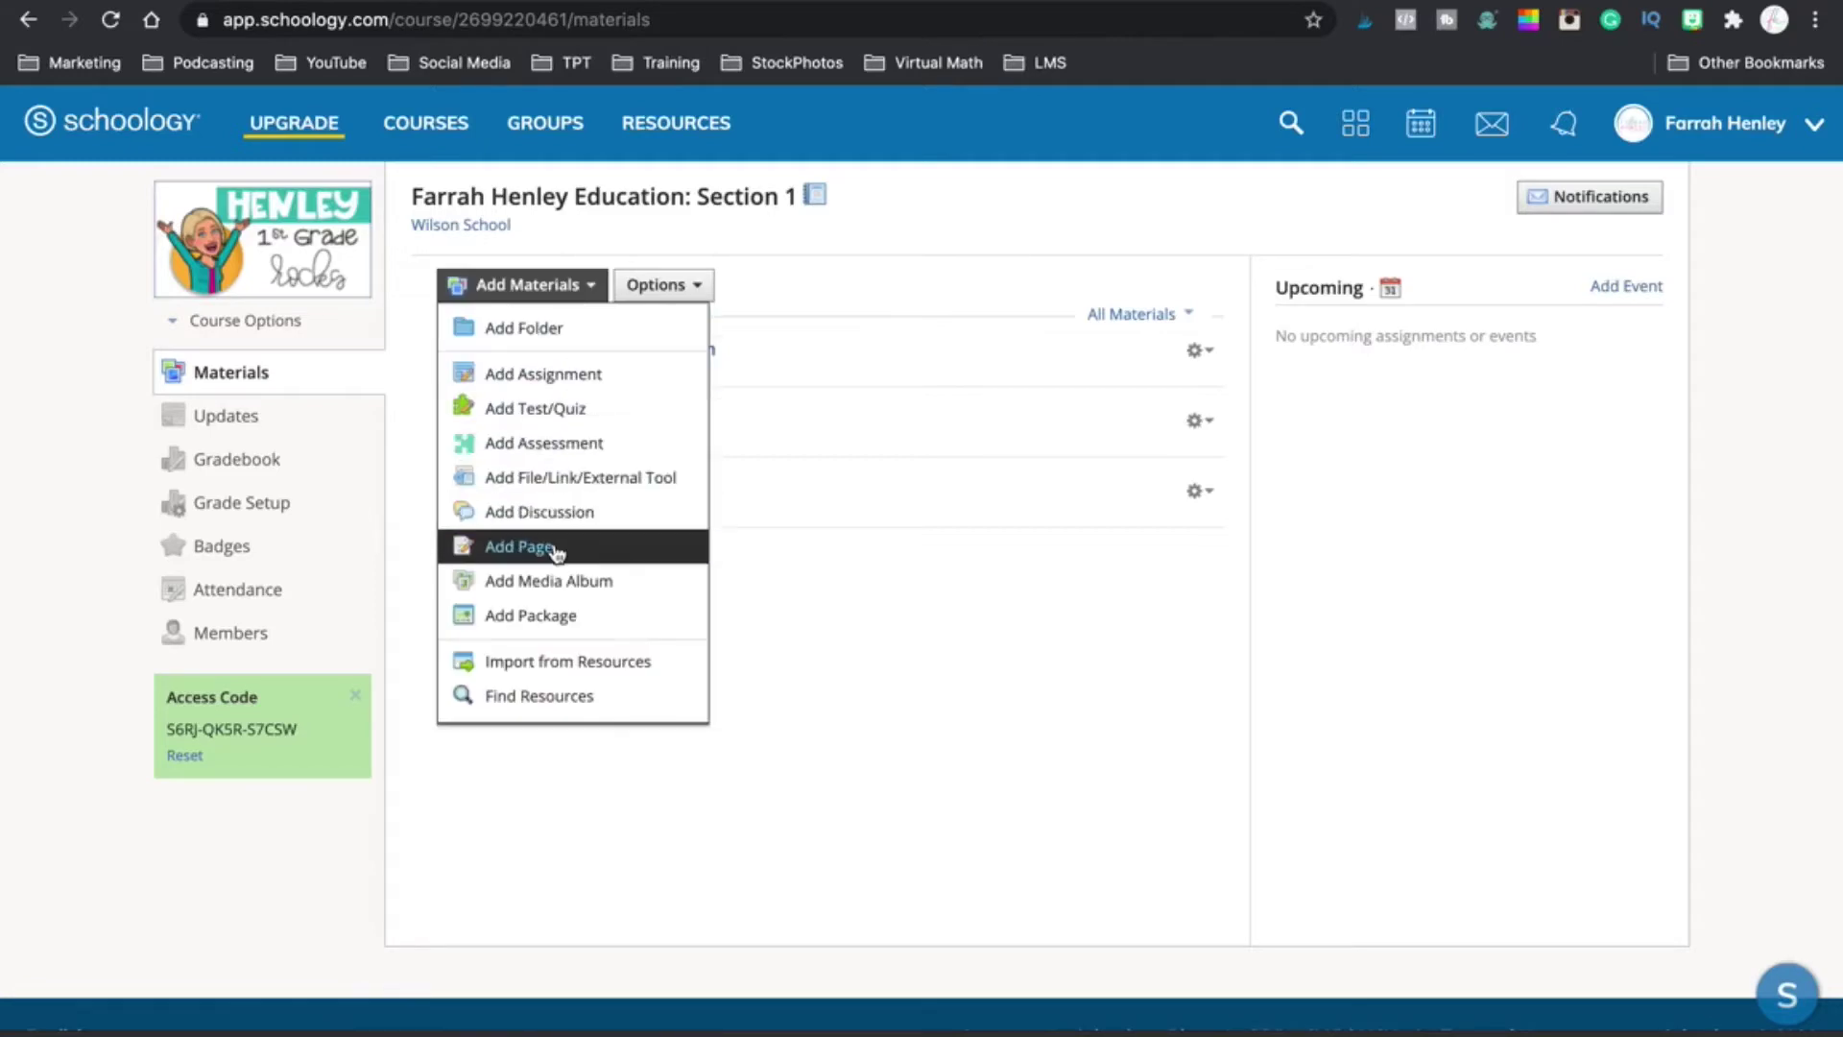
{"action": "left_click", "coordinate": [896, 420]}
{"action": "left_click", "coordinate": [596, 418]}
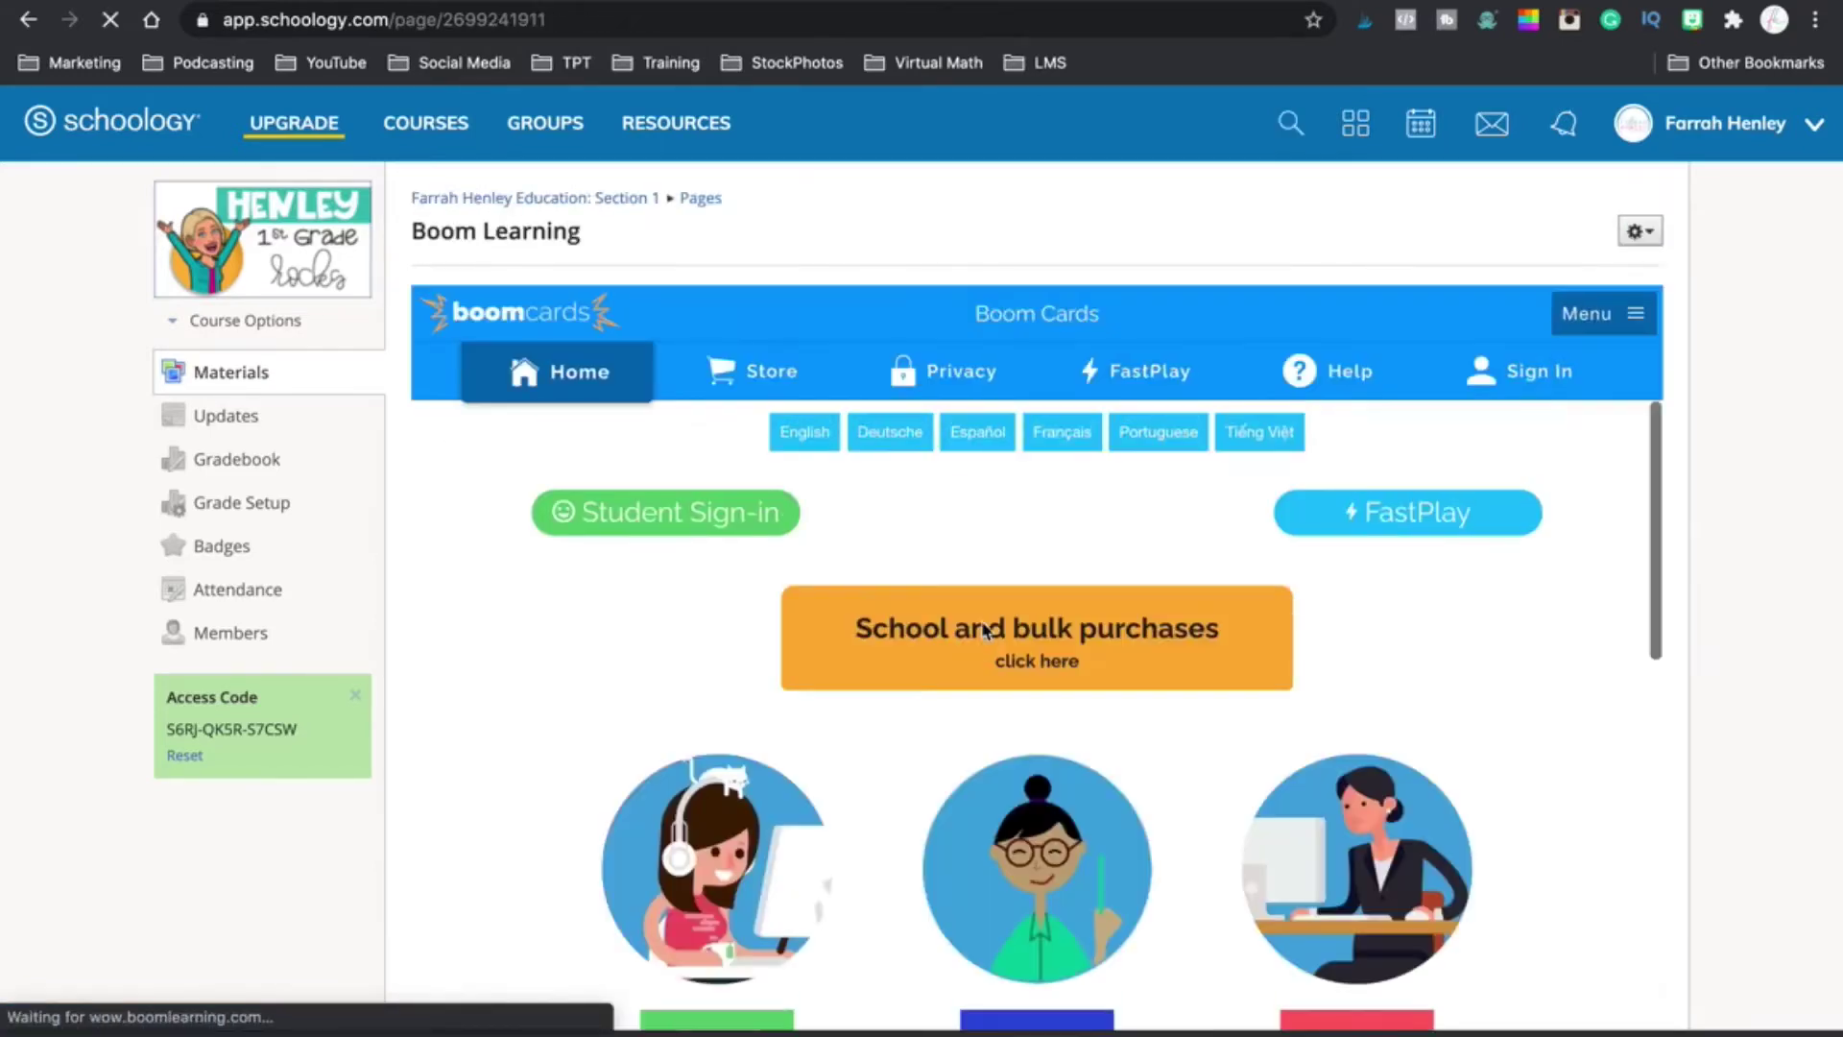
{"action": "scroll", "coordinate": [1479, 733], "scroll_direction": "down", "scroll_amount": 2}
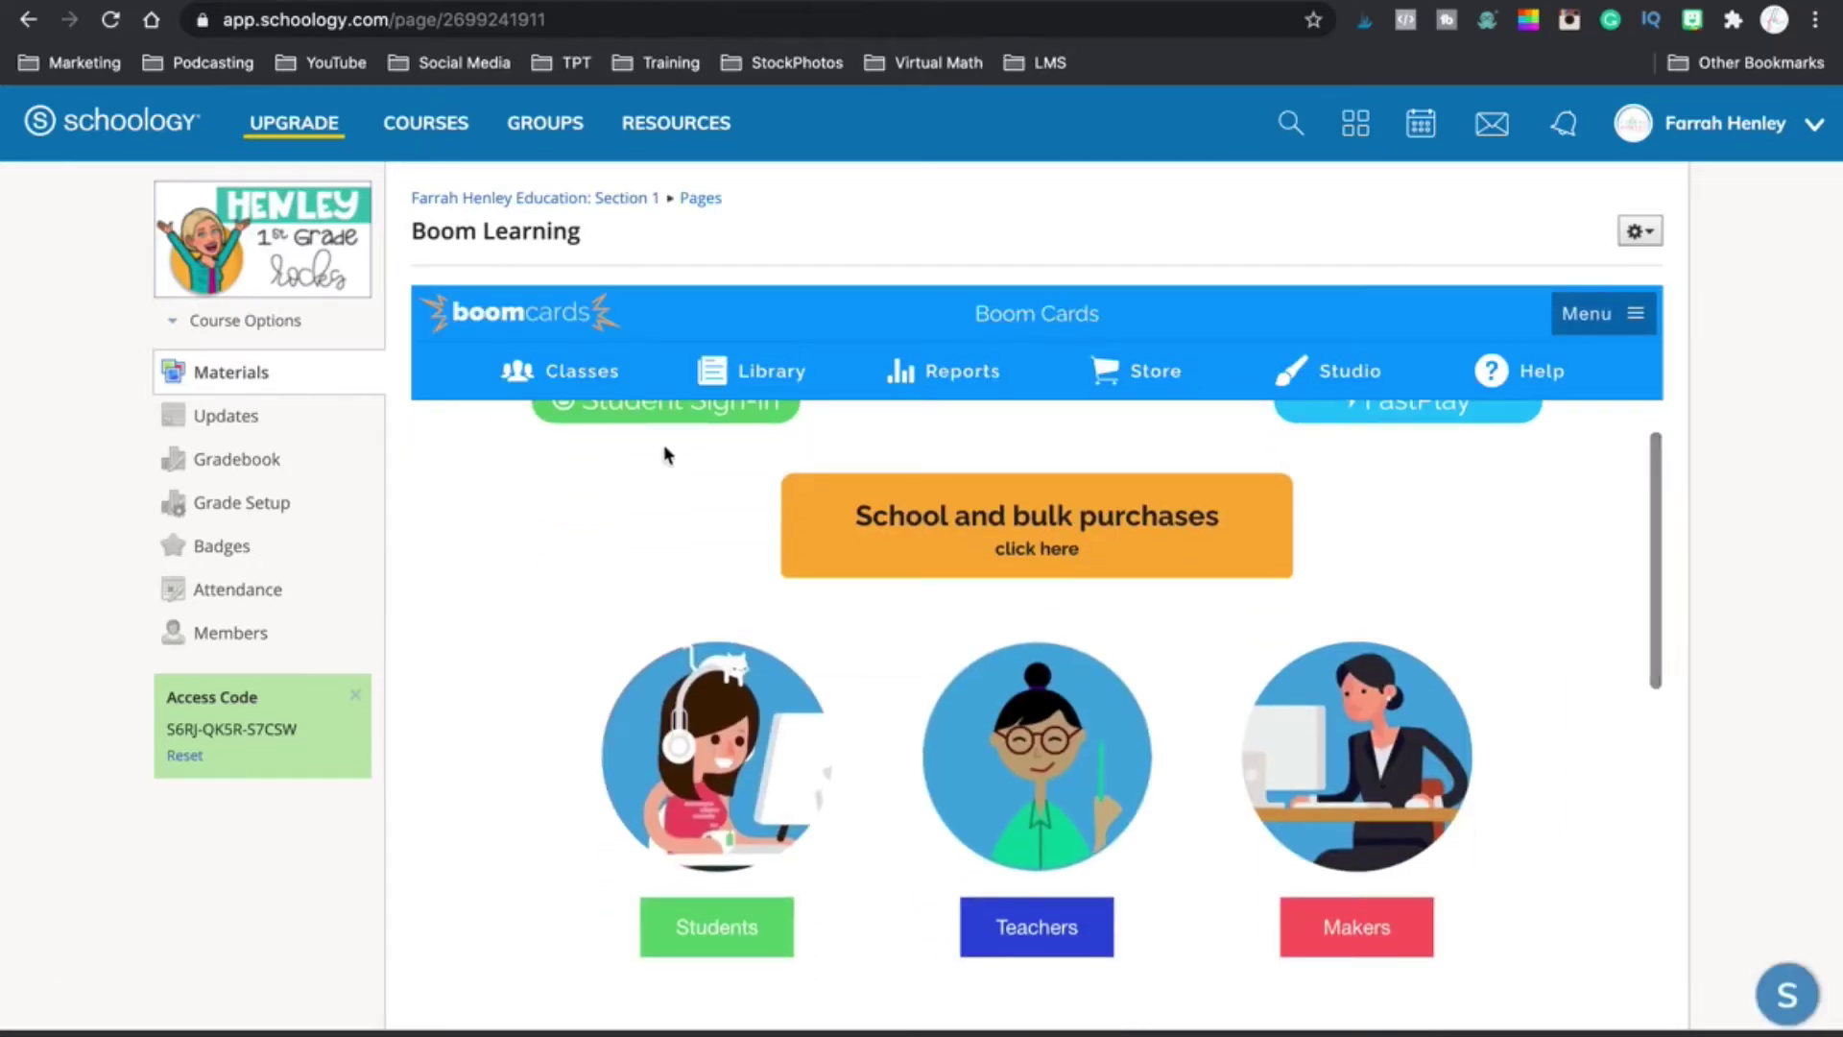
{"action": "scroll", "coordinate": [901, 748], "scroll_direction": "up", "scroll_amount": 2}
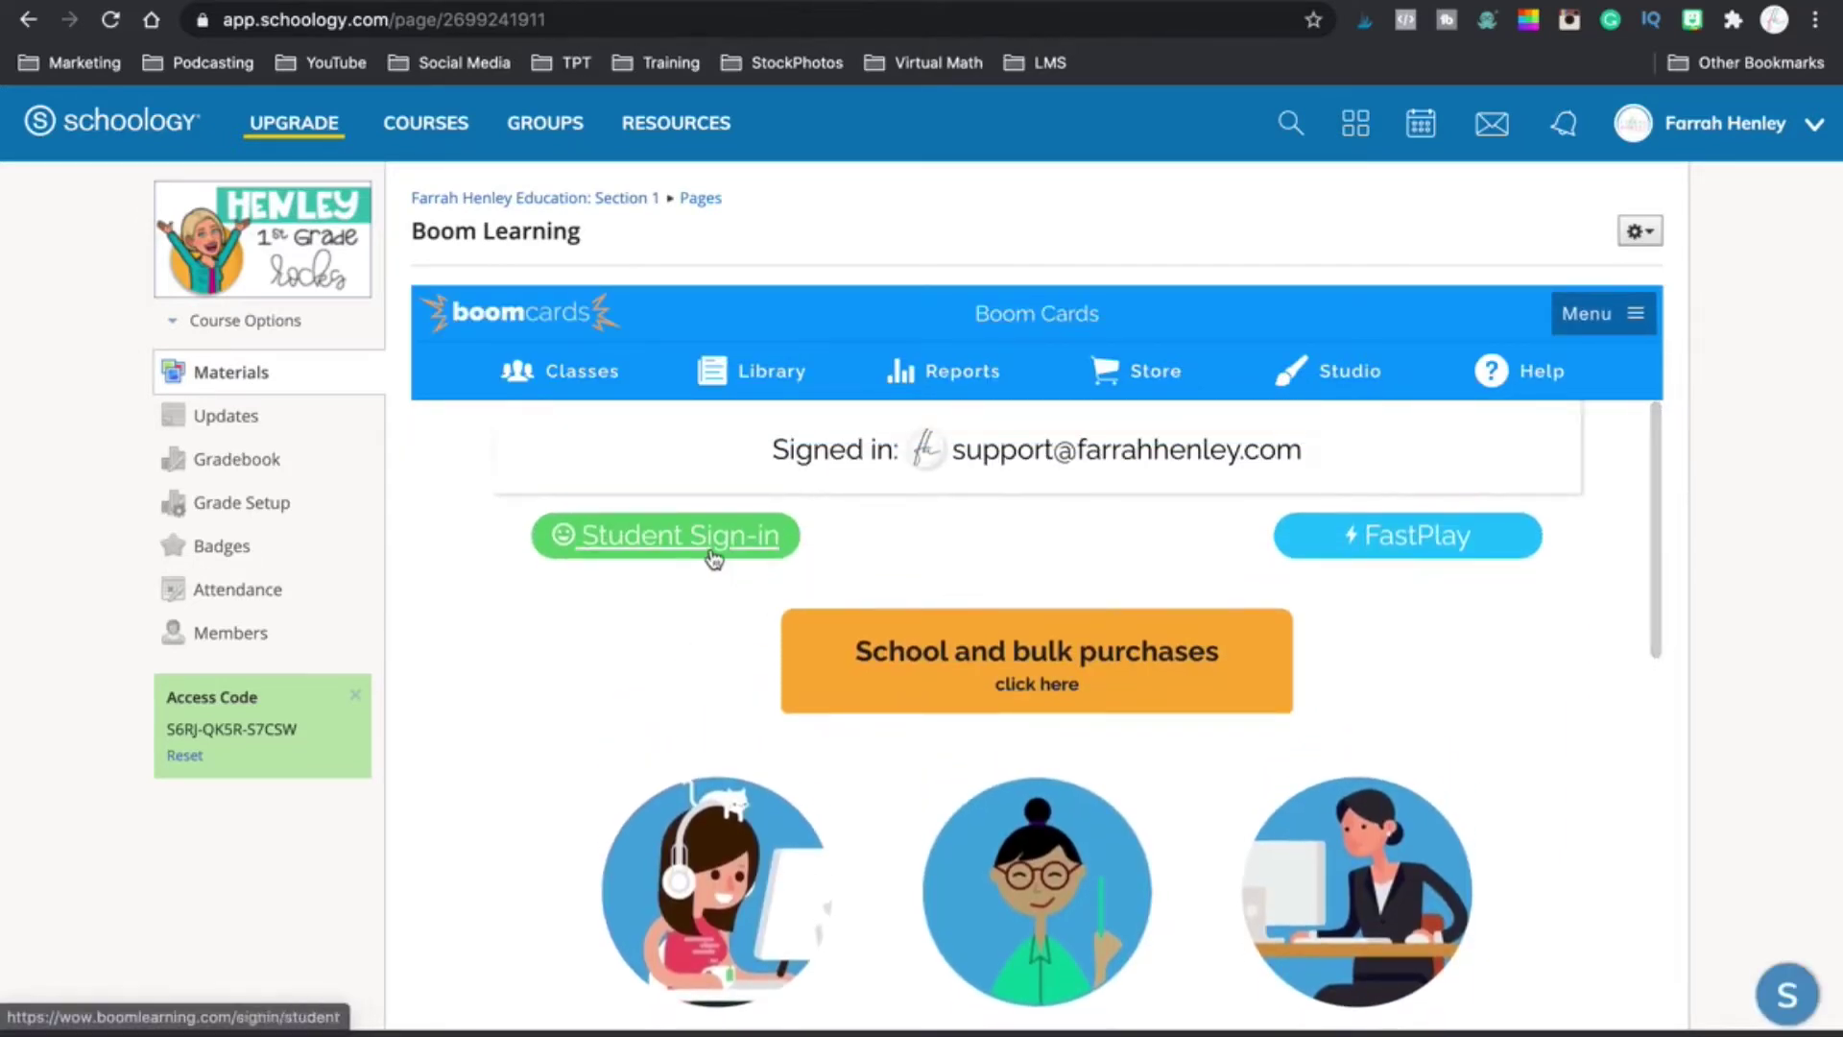
{"action": "scroll", "coordinate": [947, 715], "scroll_direction": "down", "scroll_amount": 2}
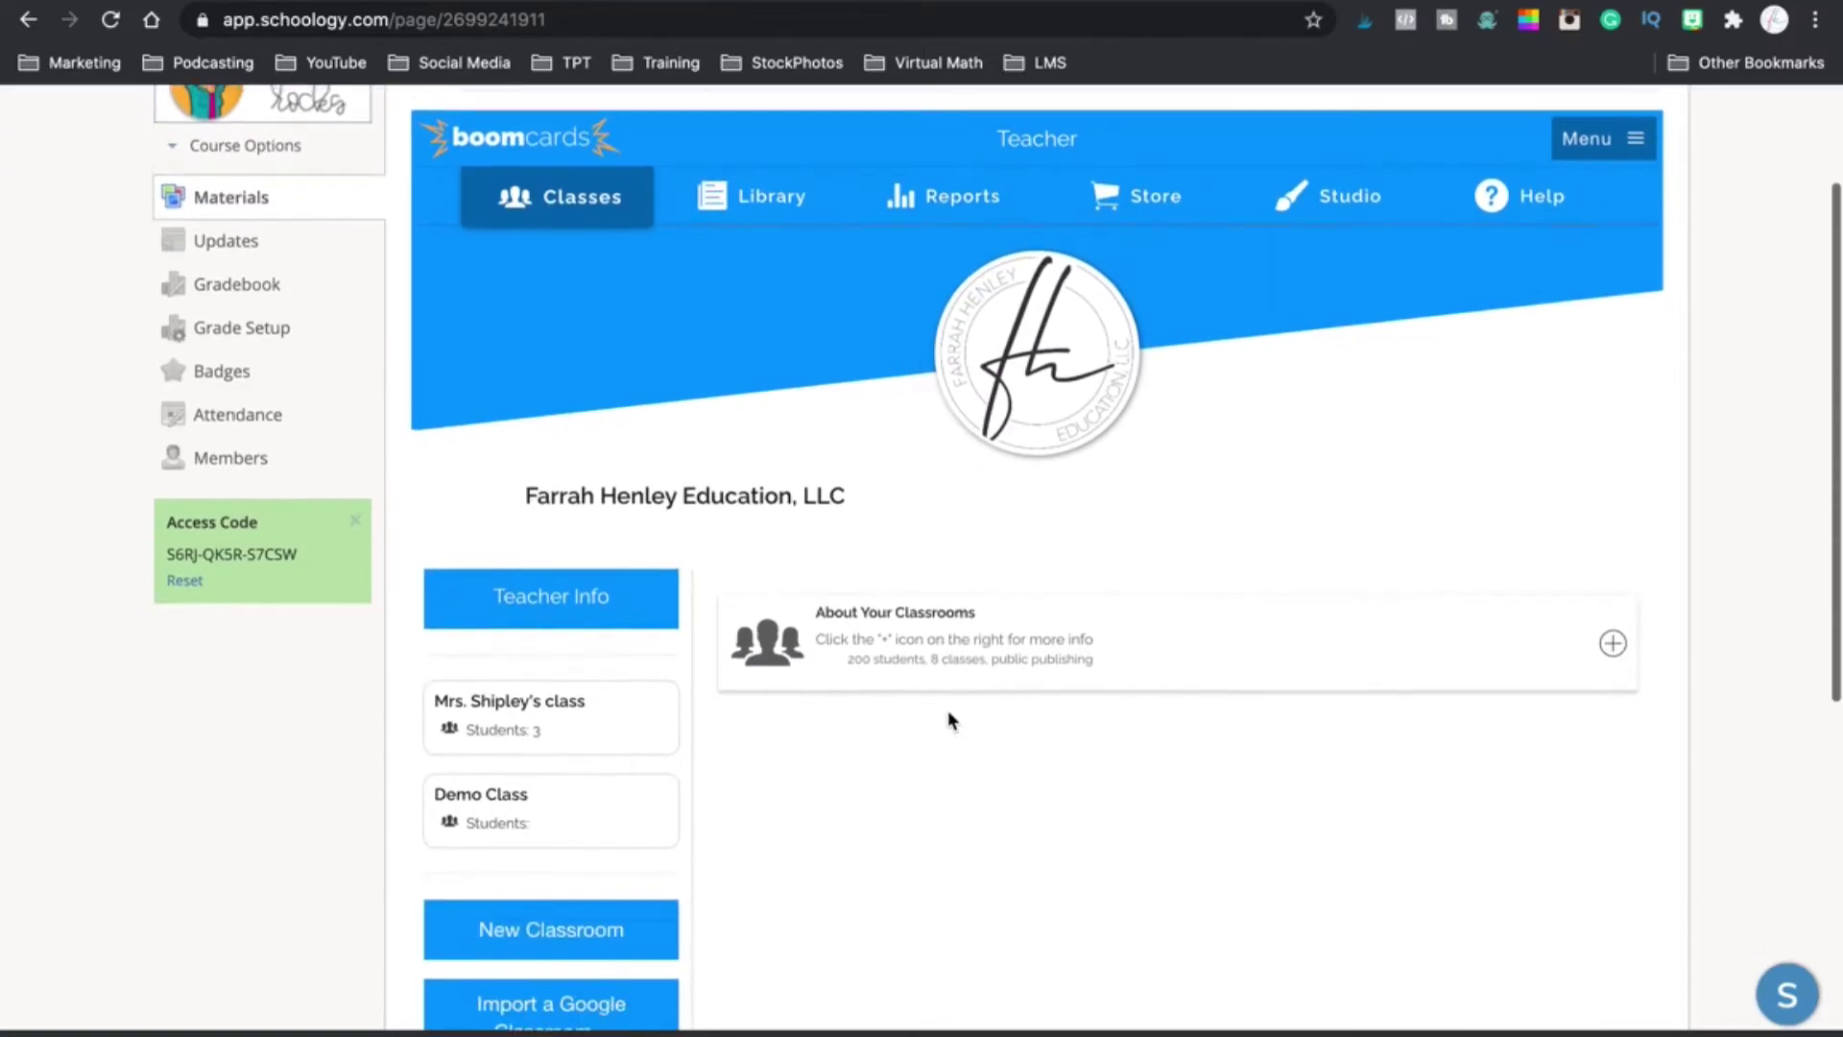
{"action": "scroll", "coordinate": [948, 715], "scroll_direction": "down", "scroll_amount": 3}
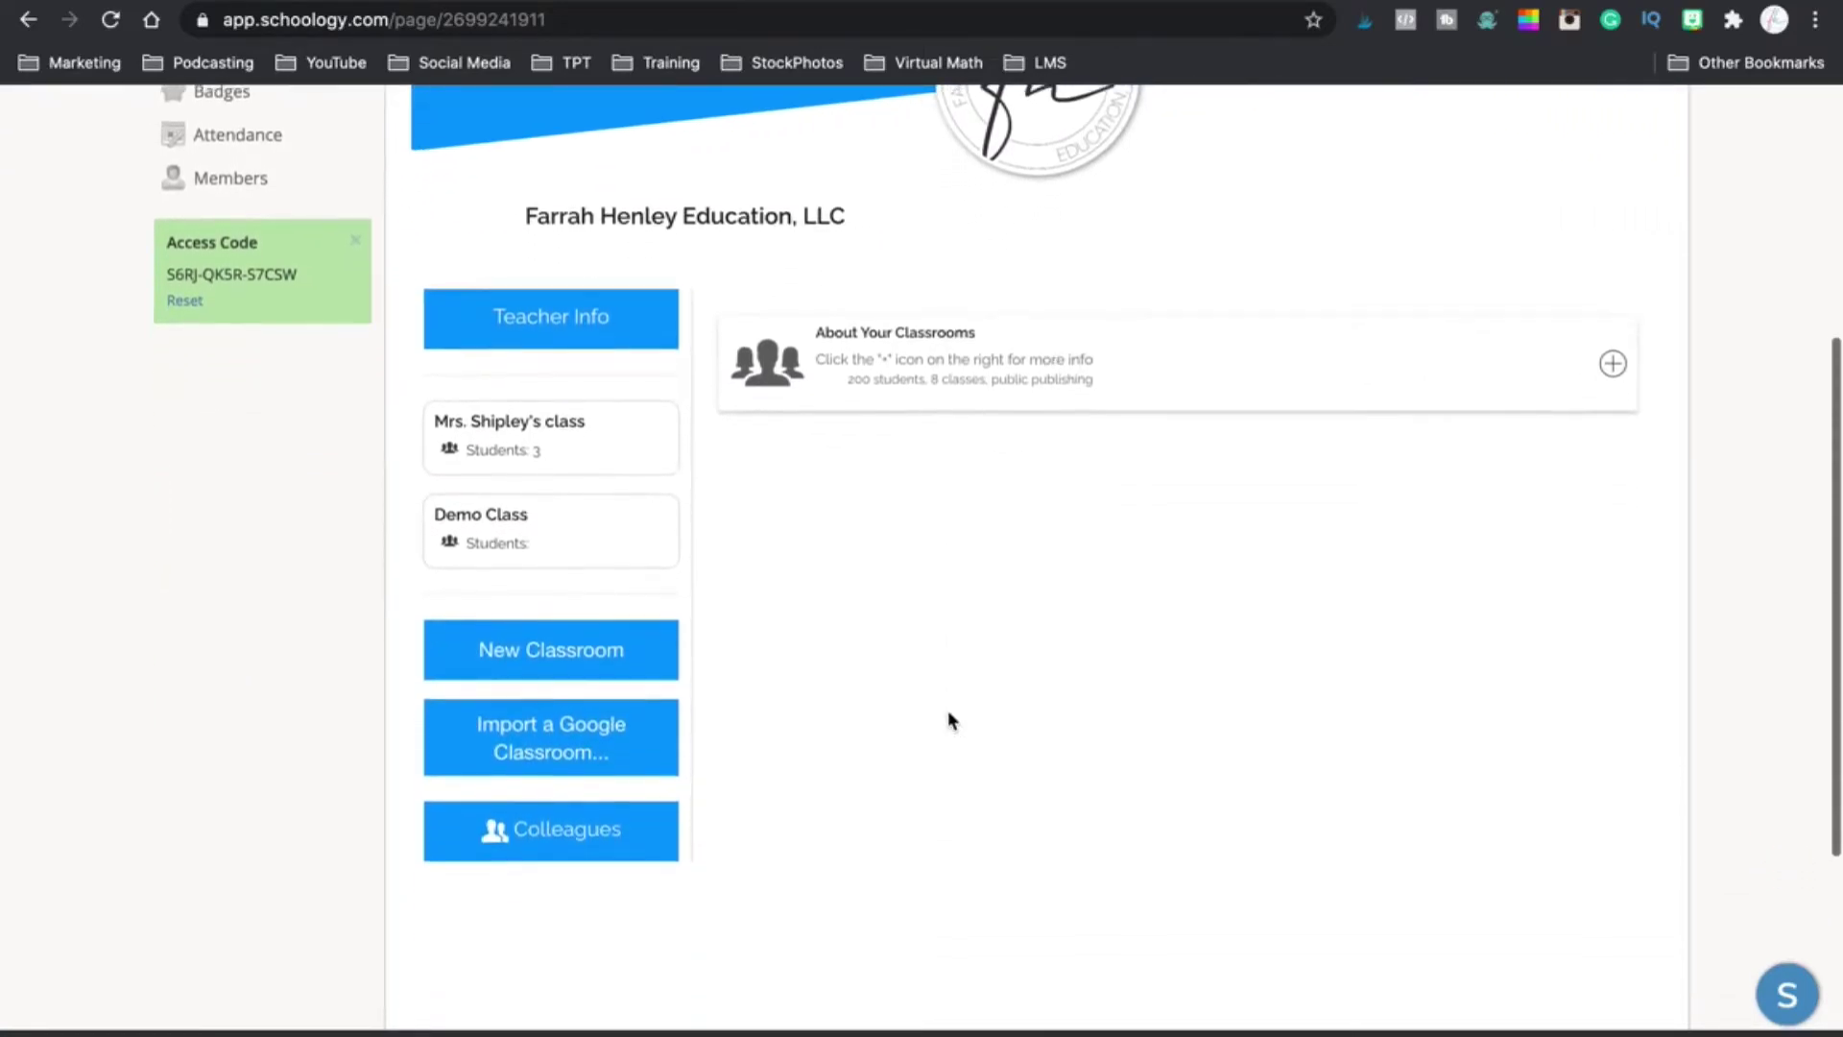
{"action": "scroll", "coordinate": [948, 714], "scroll_direction": "down", "scroll_amount": 2}
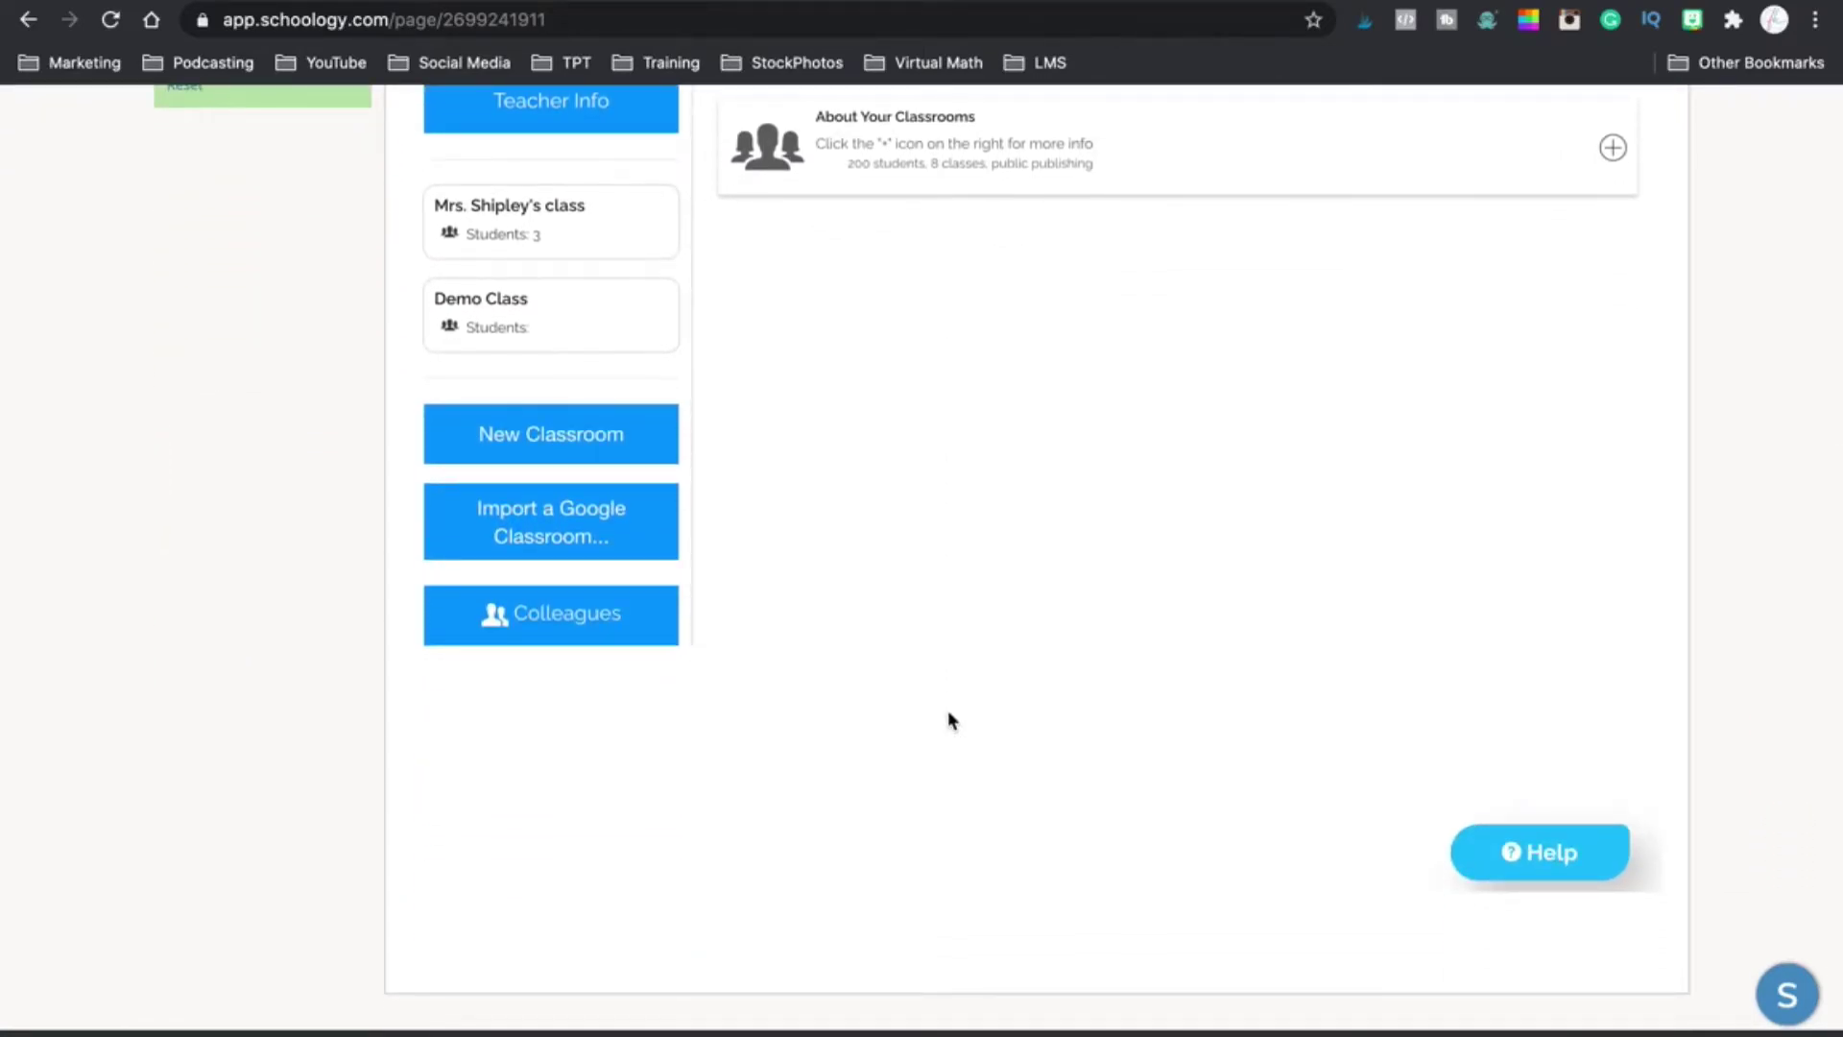
{"action": "scroll", "coordinate": [948, 715], "scroll_direction": "up", "scroll_amount": 7}
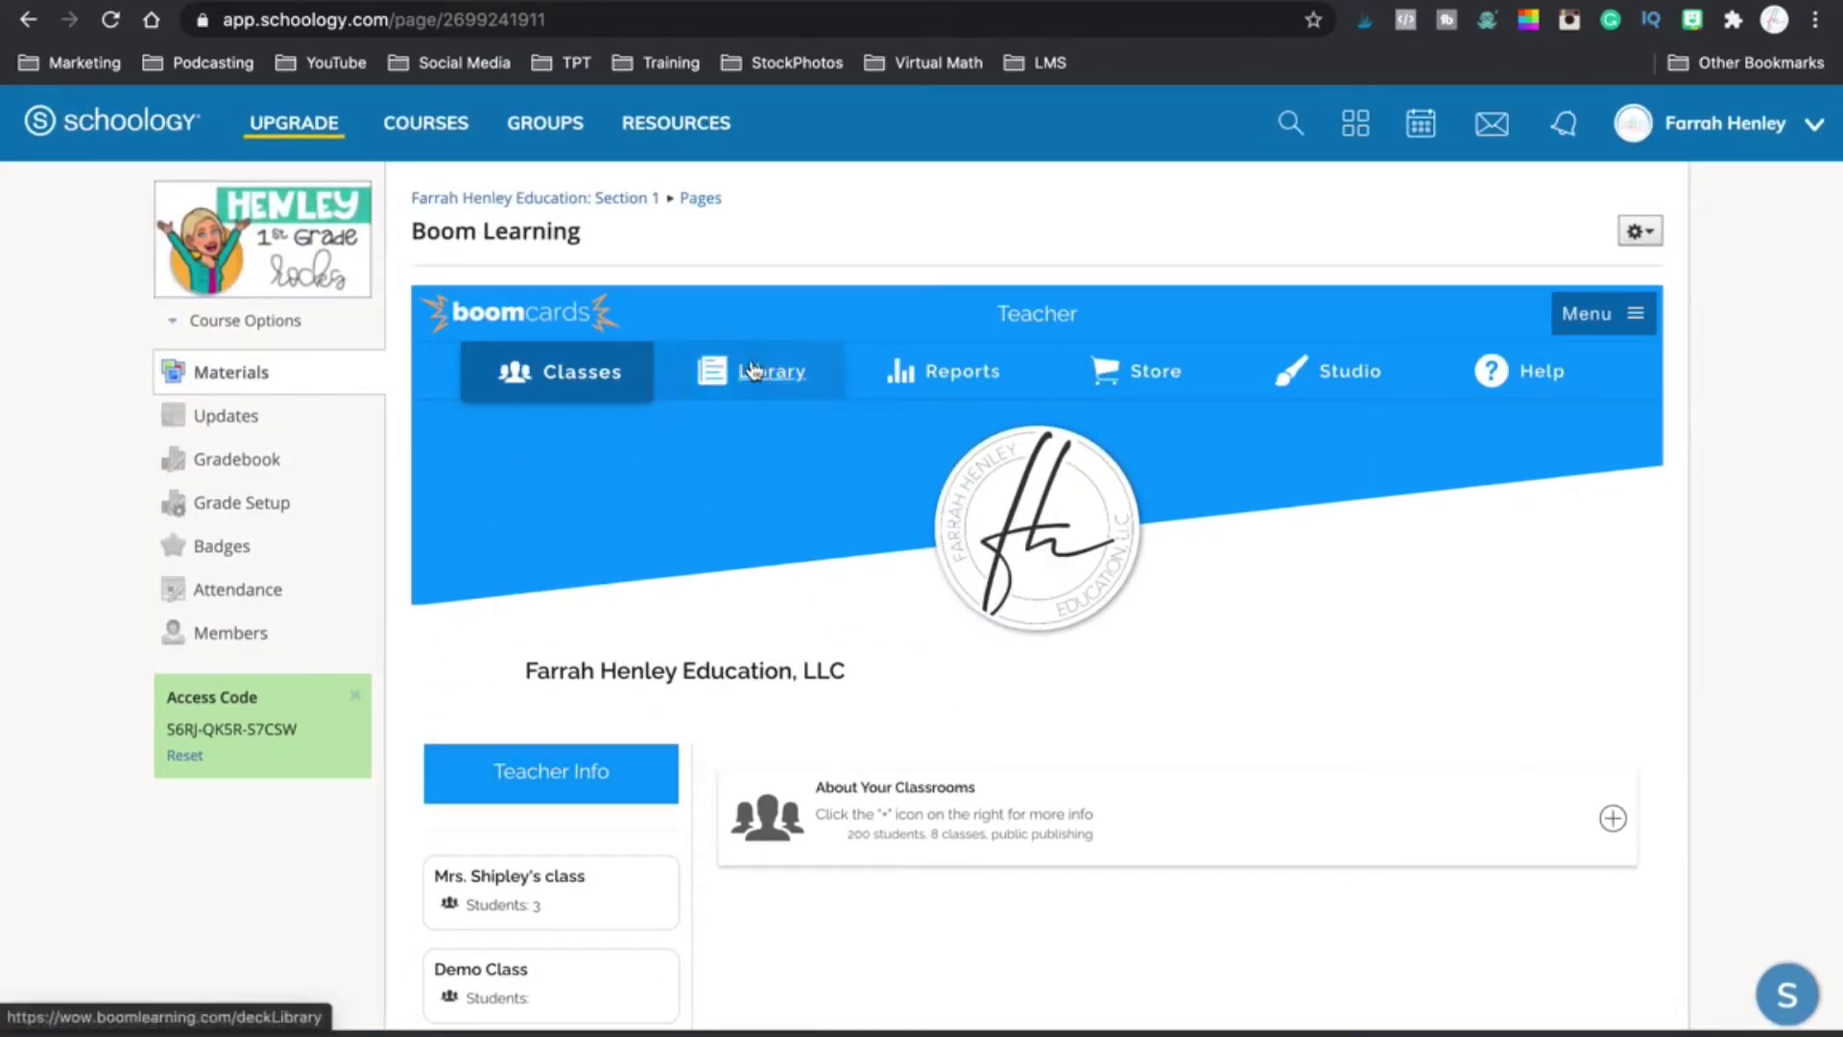
Open the three-student class in the Boom Cards dashboard and scroll through its student cards
{"action": "left_click", "coordinate": [555, 906]}
{"action": "scroll", "coordinate": [977, 868], "scroll_direction": "down", "scroll_amount": 5}
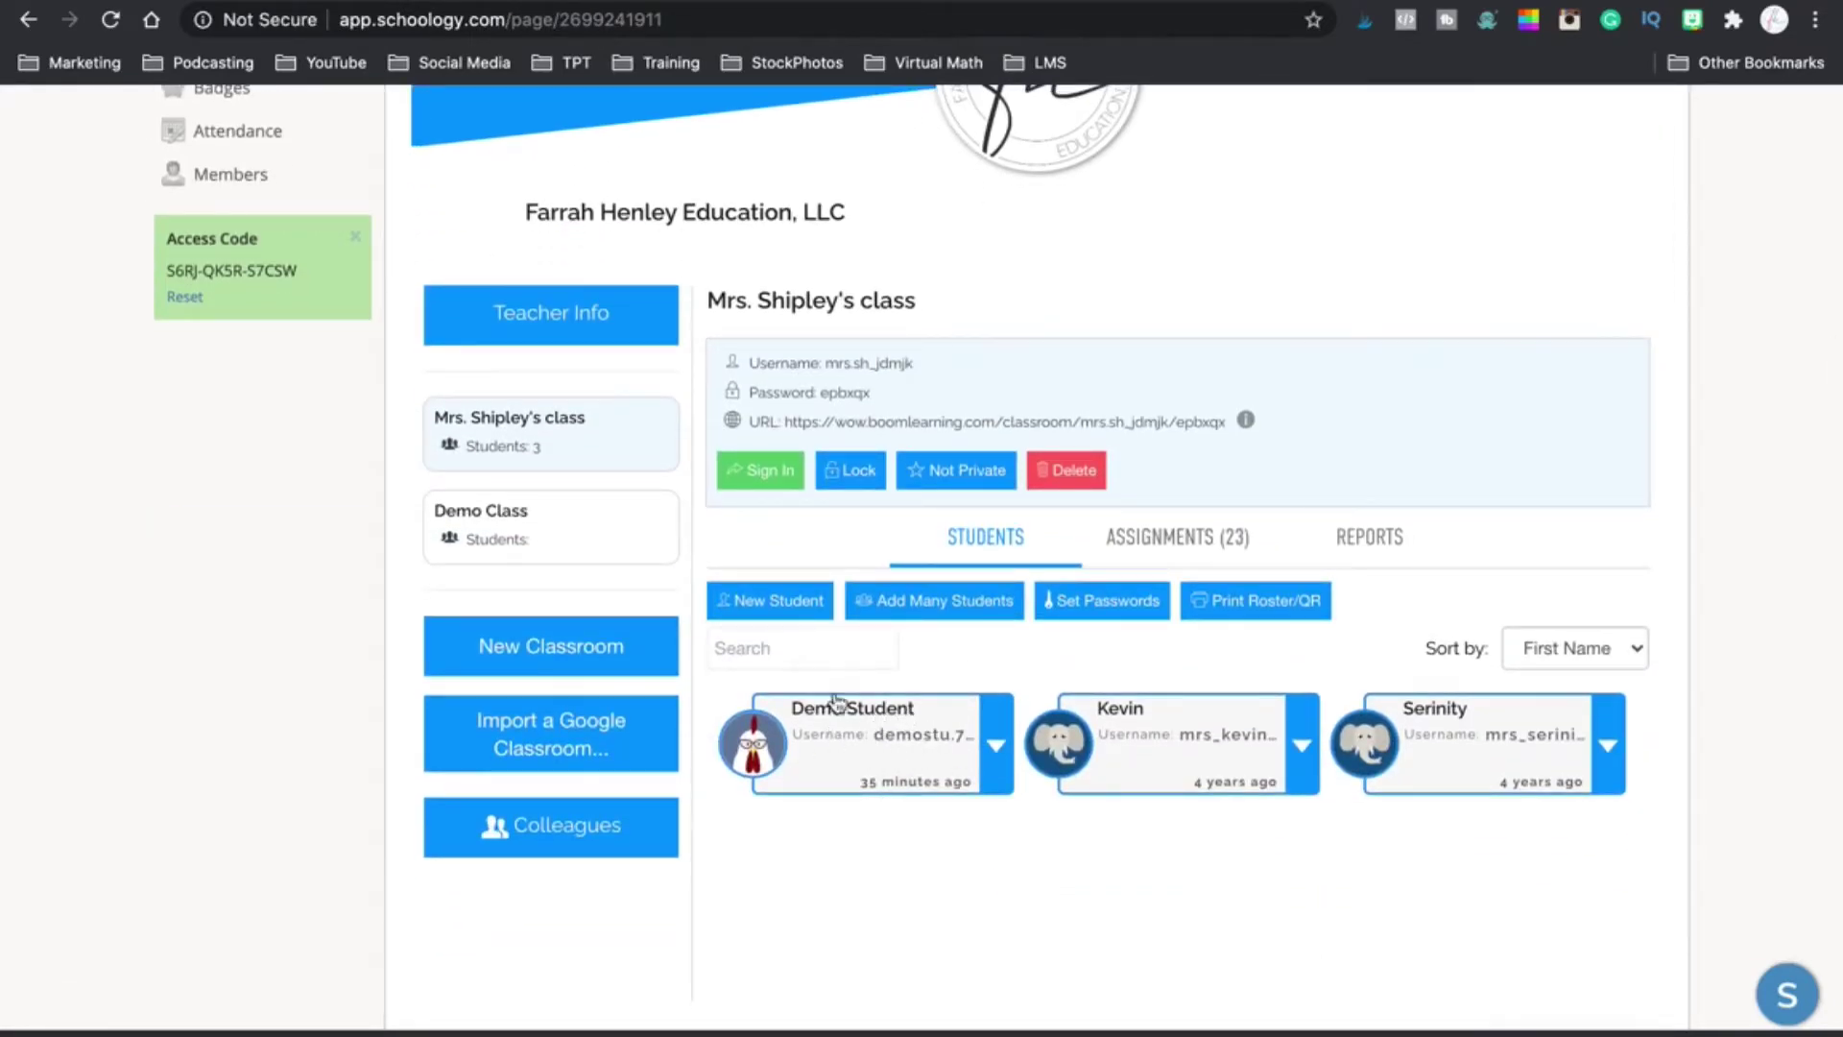
{"action": "scroll", "coordinate": [816, 662], "scroll_direction": "up", "scroll_amount": 5}
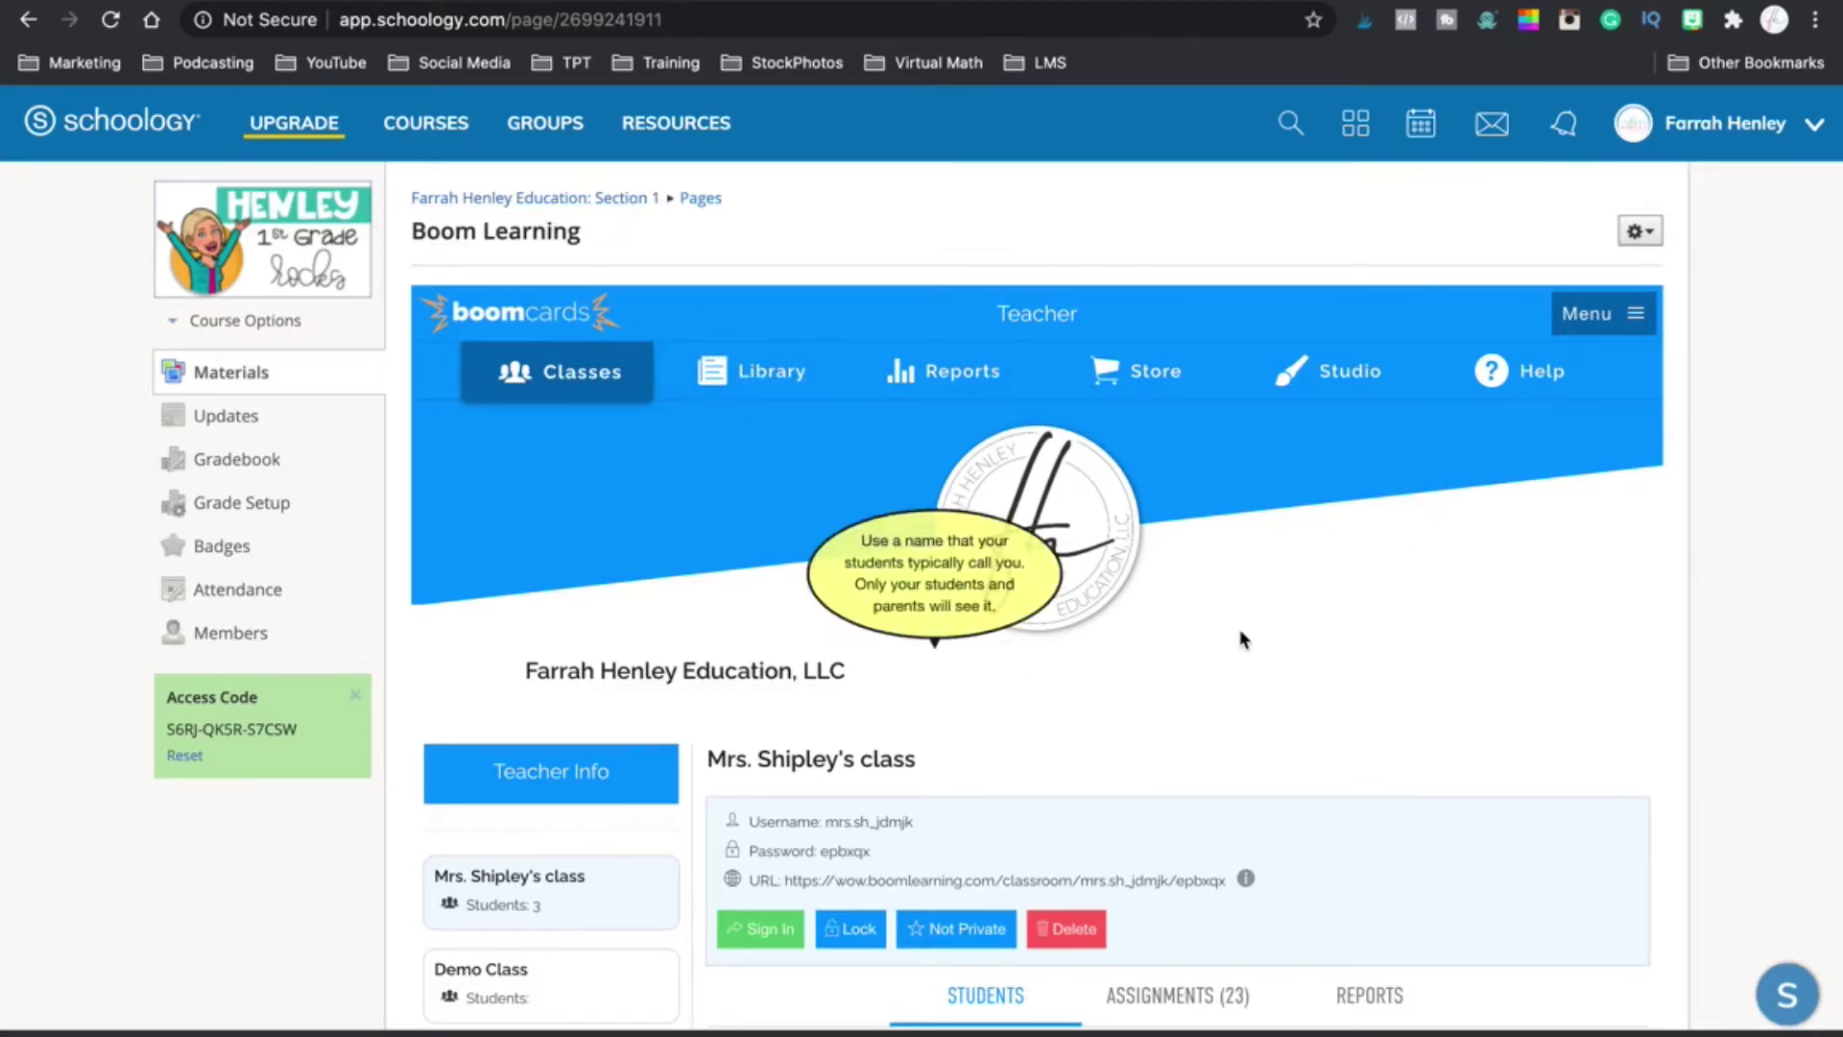
{"action": "scroll", "coordinate": [1736, 734], "scroll_direction": "down", "scroll_amount": 7}
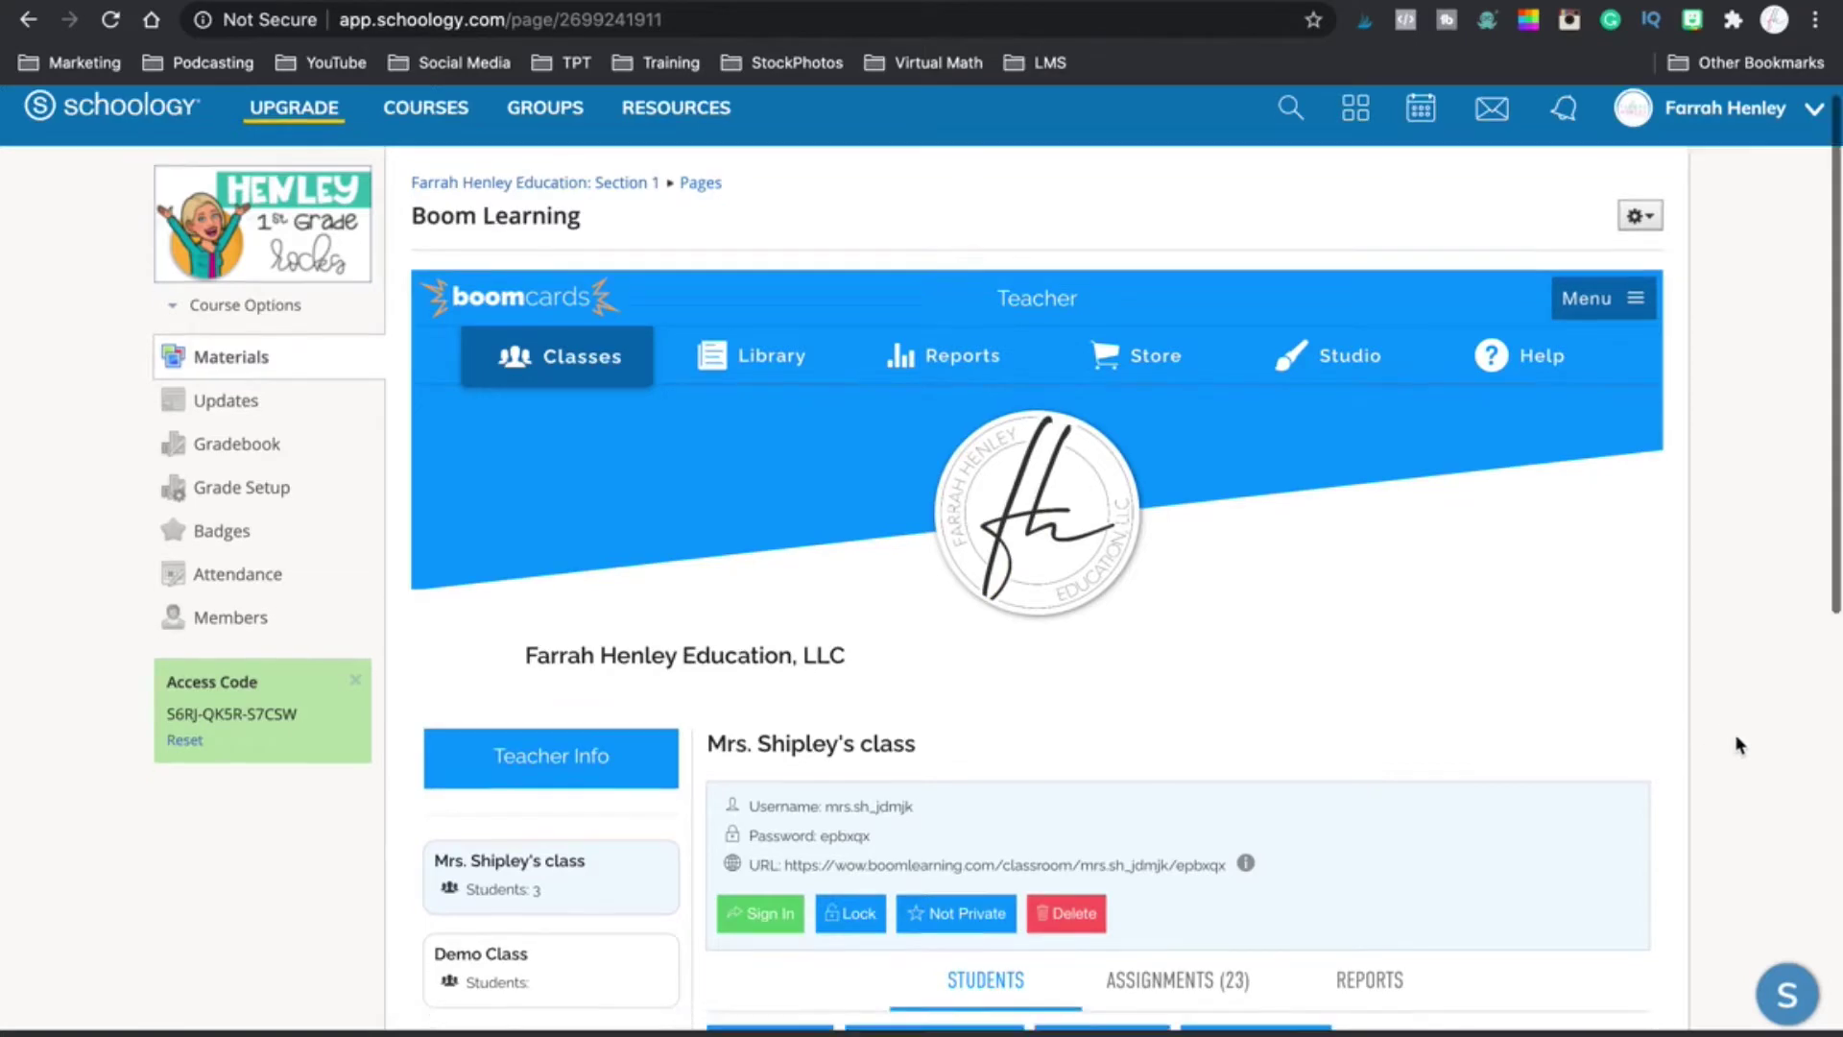
{"action": "scroll", "coordinate": [1736, 737], "scroll_direction": "up", "scroll_amount": 1}
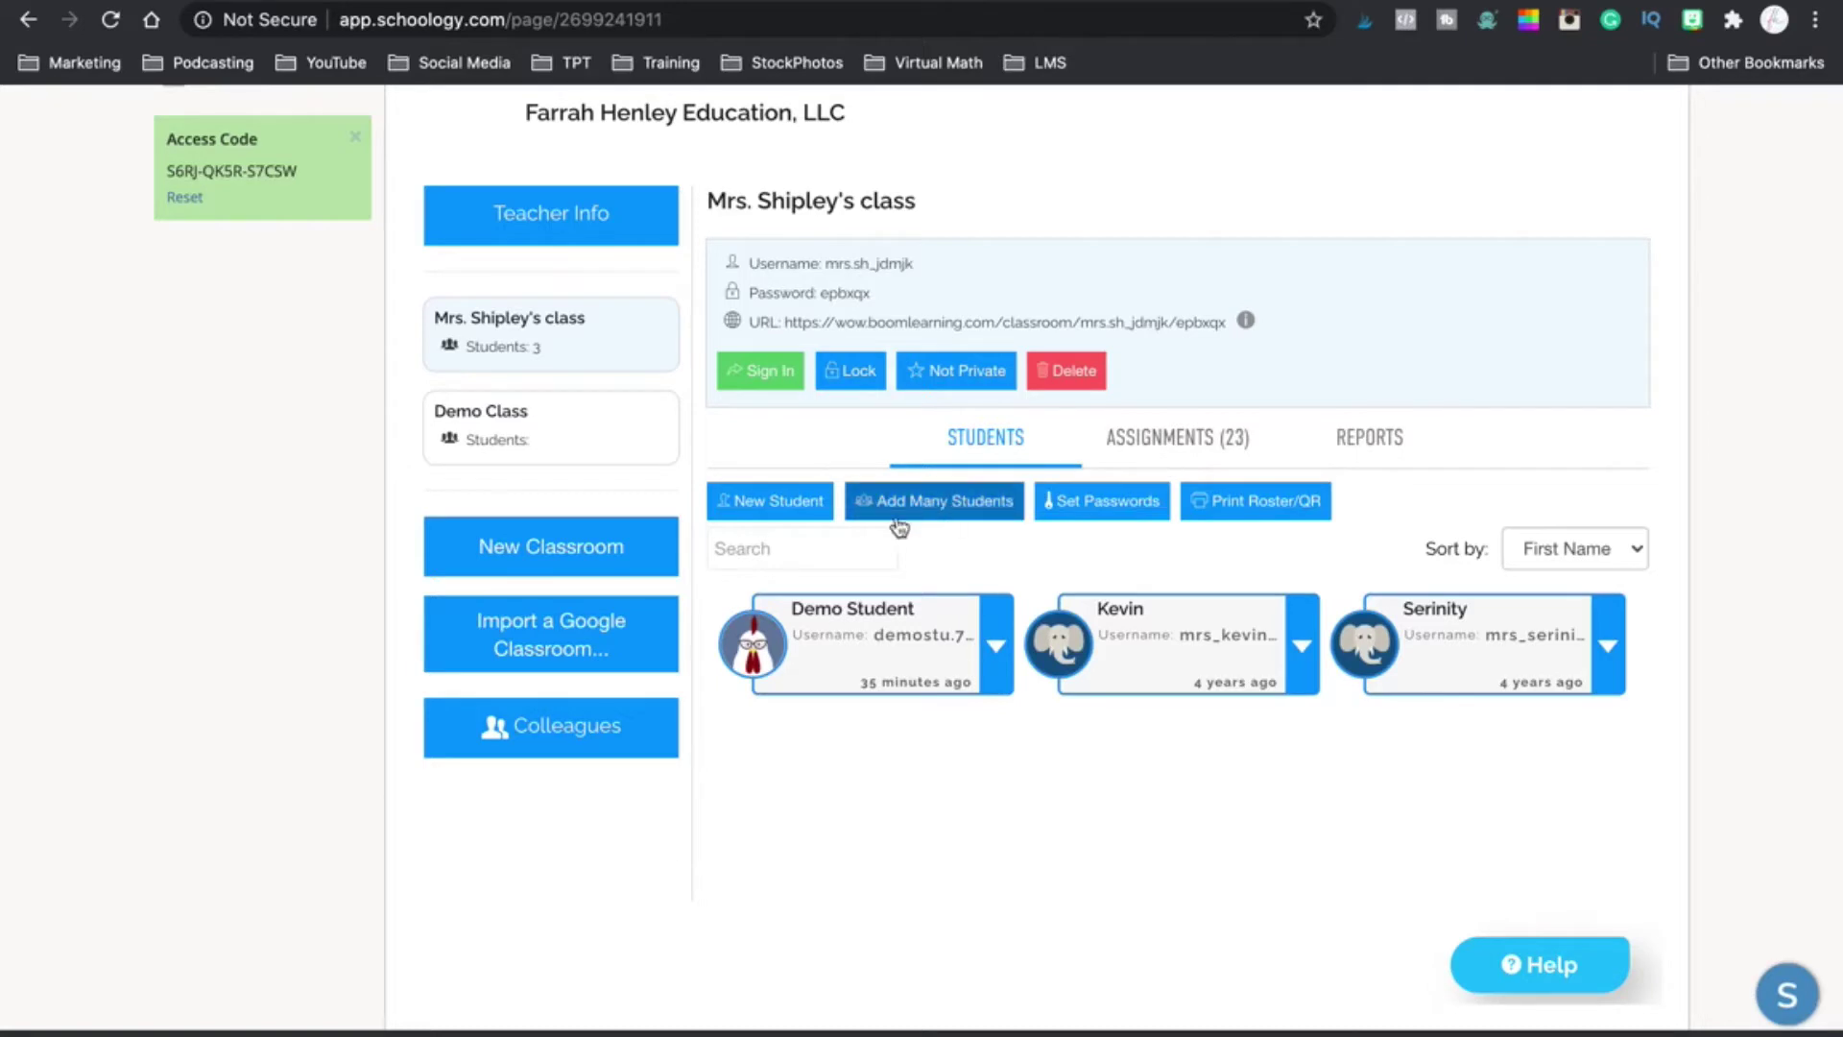
{"action": "scroll", "coordinate": [893, 518], "scroll_direction": "up", "scroll_amount": 4}
Switch to the Boom Cards Library and preview the Beginning Sounds CVC Short /e/ Words deck
{"action": "left_click", "coordinate": [769, 240]}
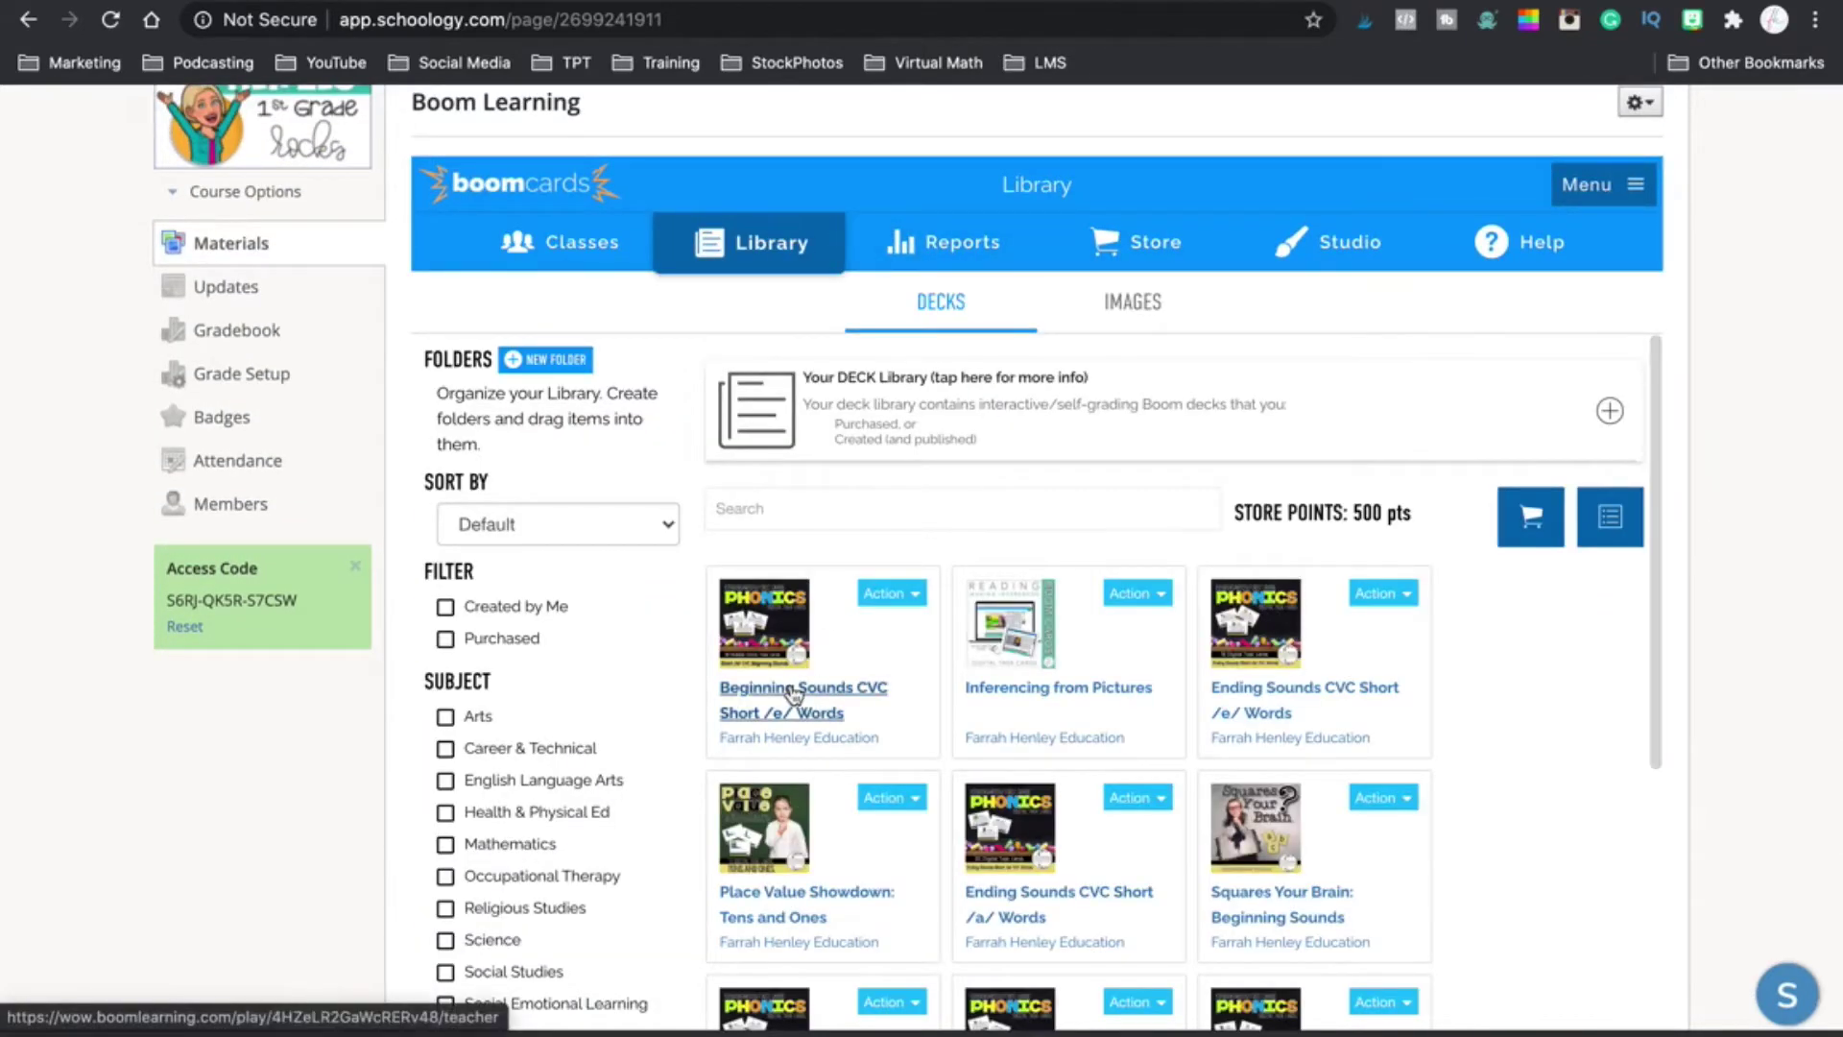
{"action": "left_click", "coordinate": [793, 694]}
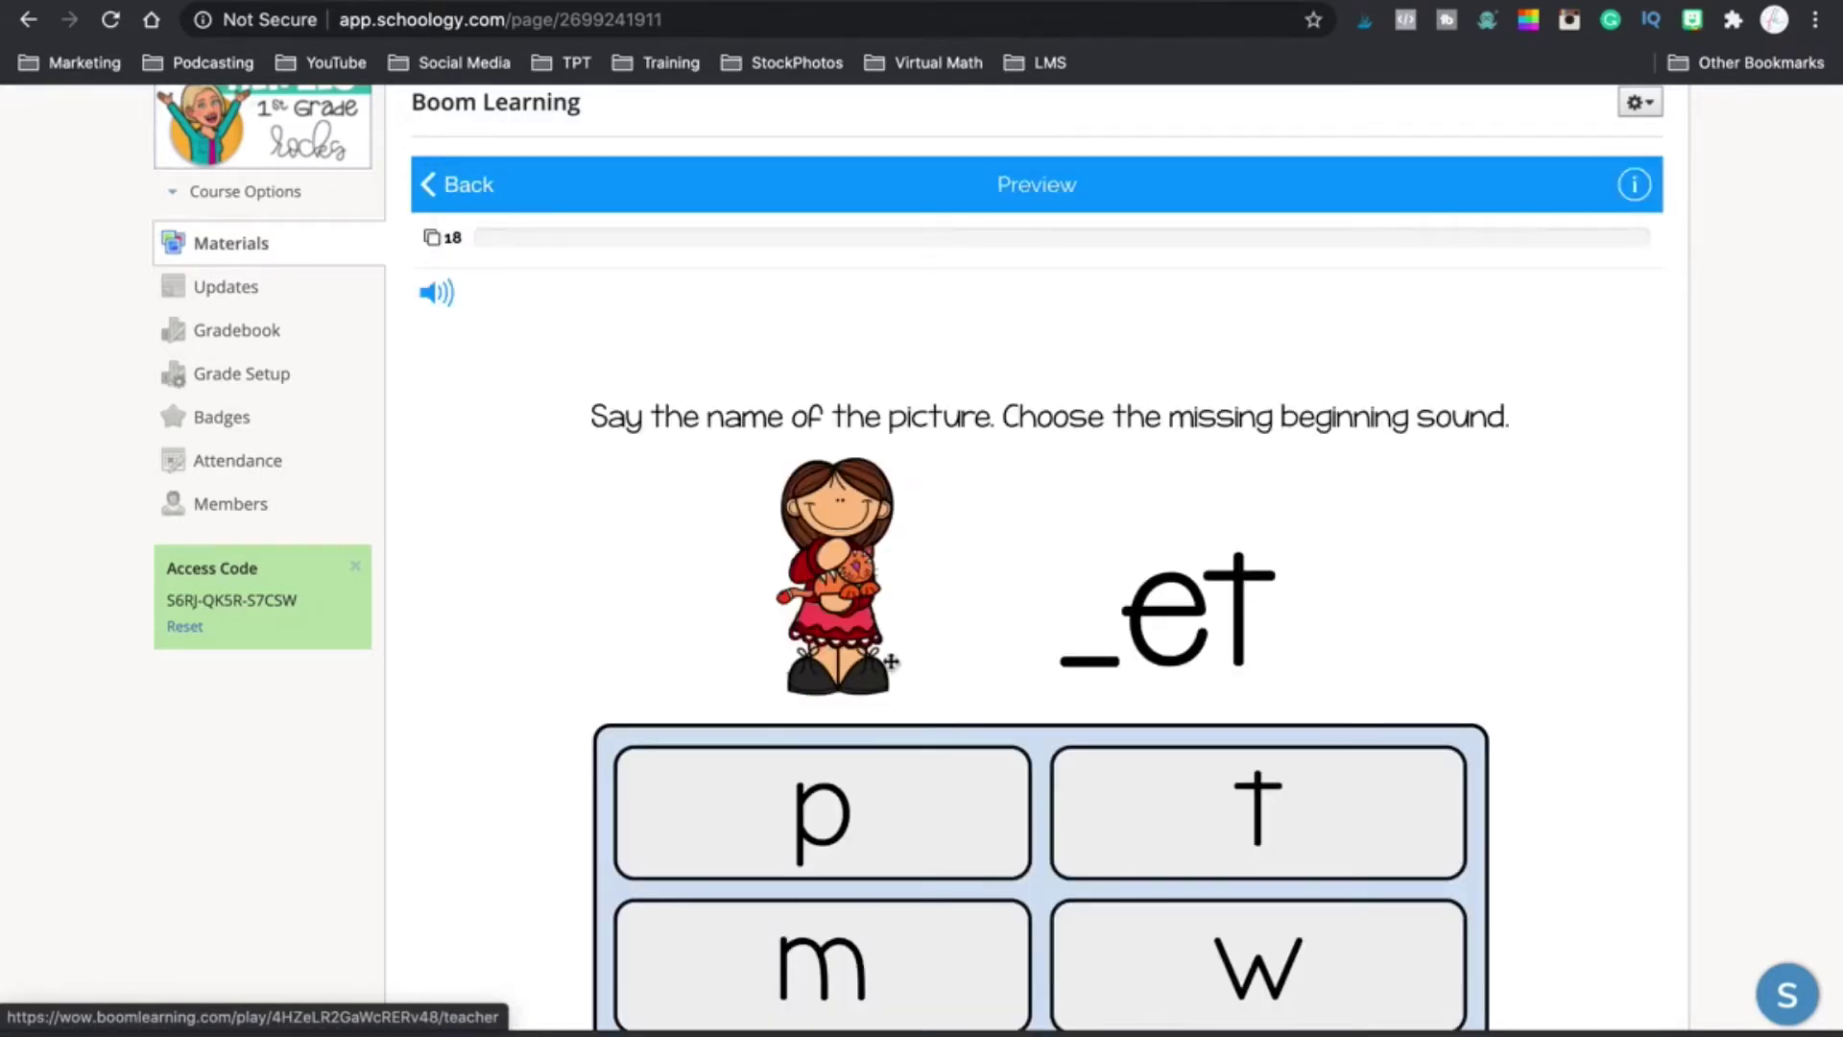
{"action": "scroll", "coordinate": [1720, 614], "scroll_direction": "down", "scroll_amount": 2}
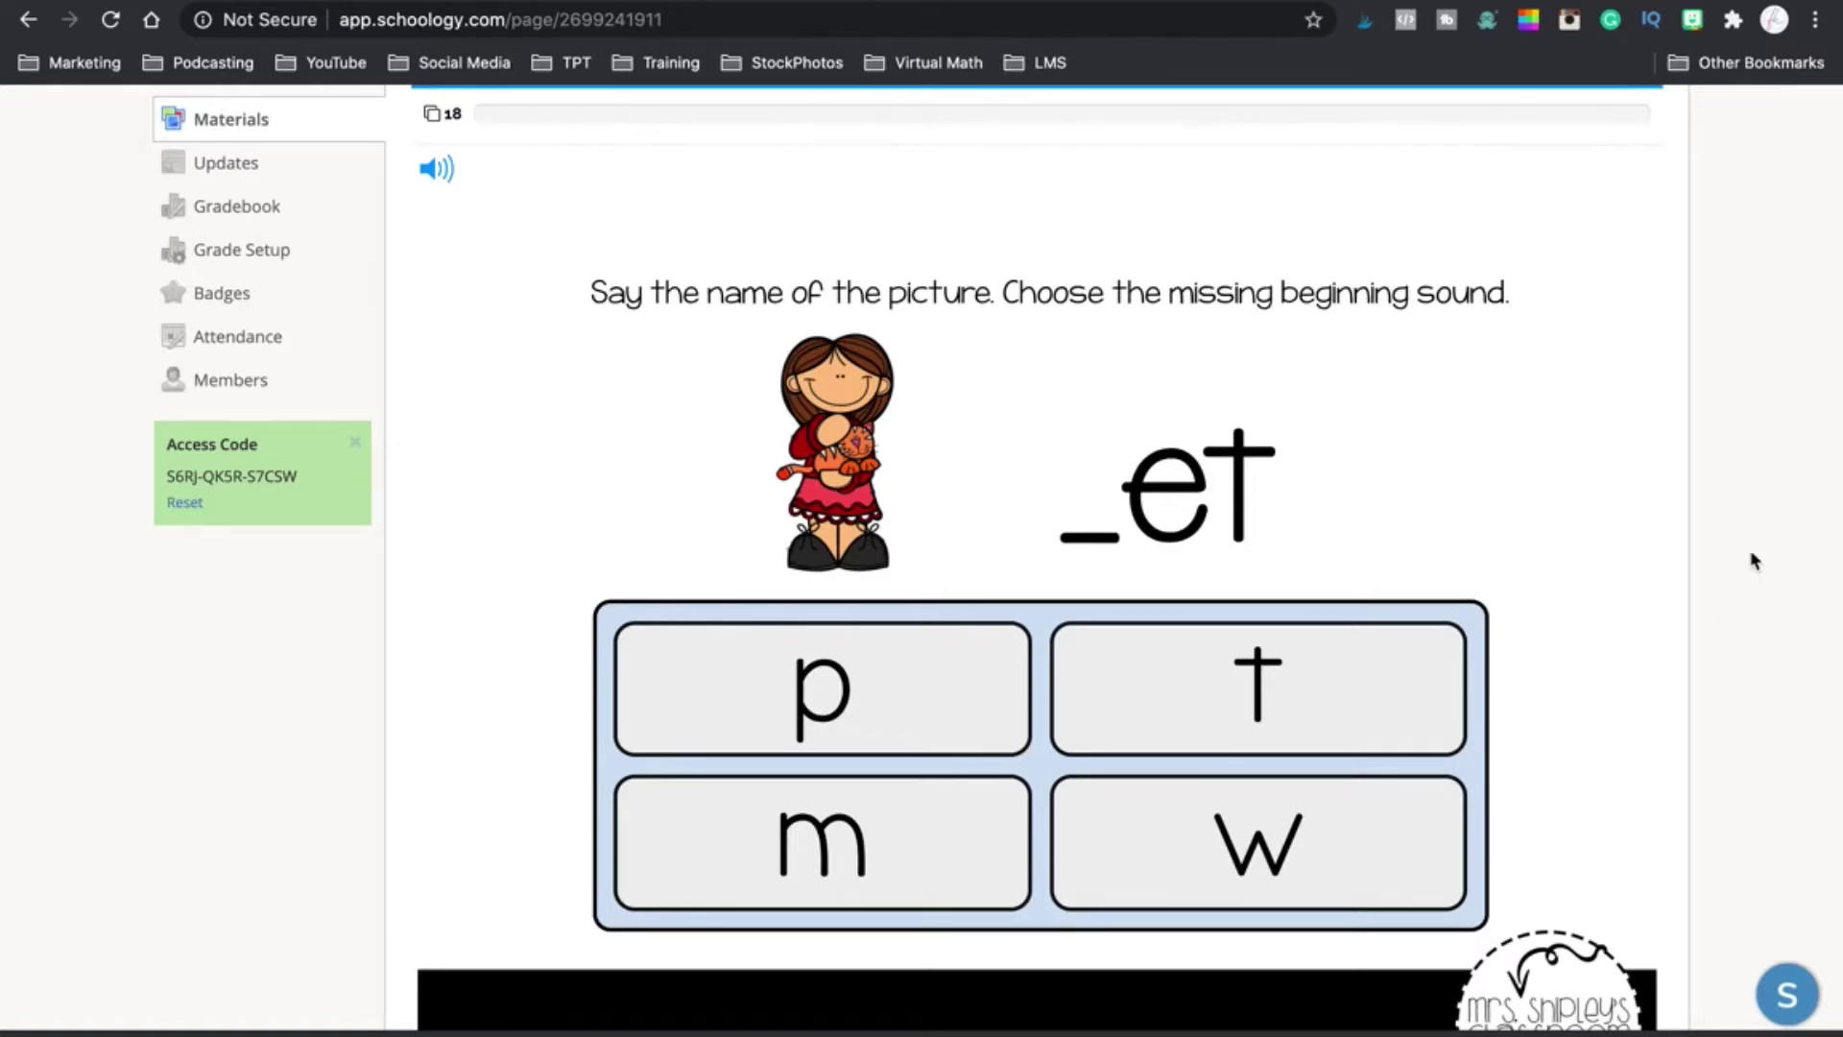
{"action": "scroll", "coordinate": [1634, 489], "scroll_direction": "up", "scroll_amount": 3}
{"action": "scroll", "coordinate": [1635, 490], "scroll_direction": "down", "scroll_amount": 3}
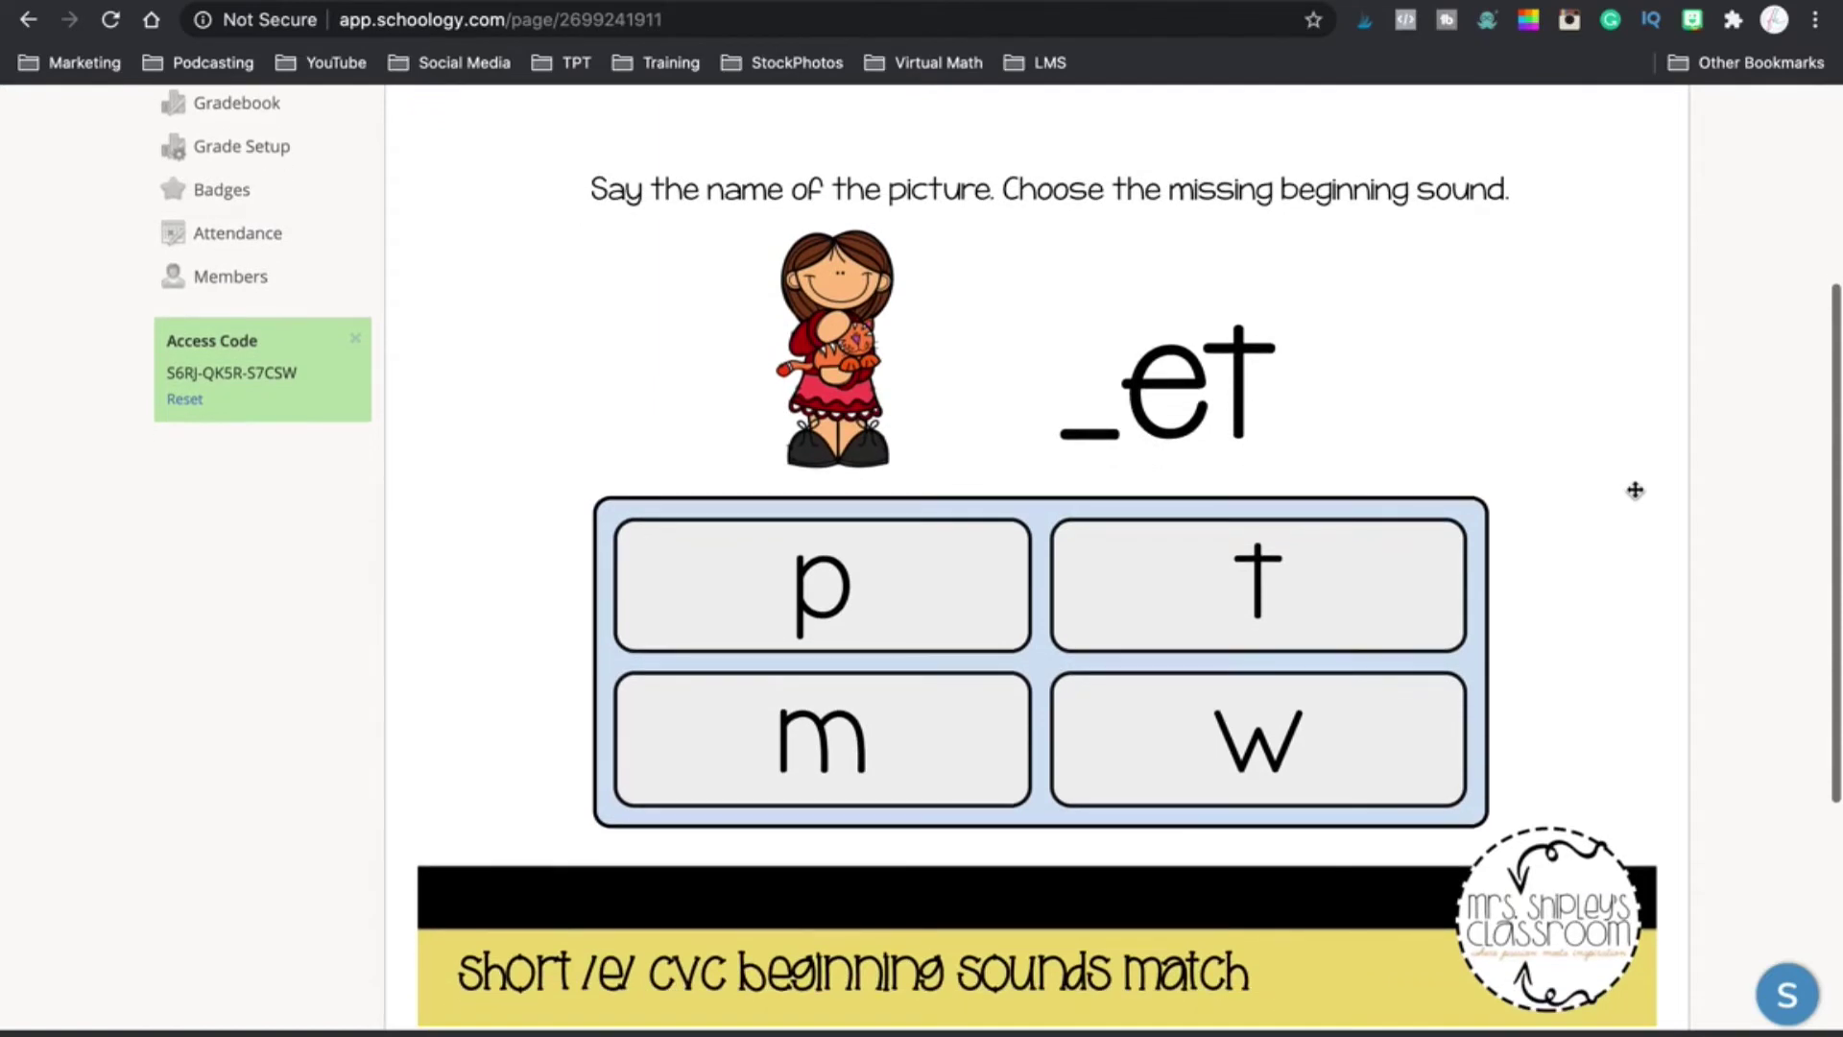
Answer the _et, _eg and crayon _ed cards with p, l and r
{"action": "left_click", "coordinate": [905, 627]}
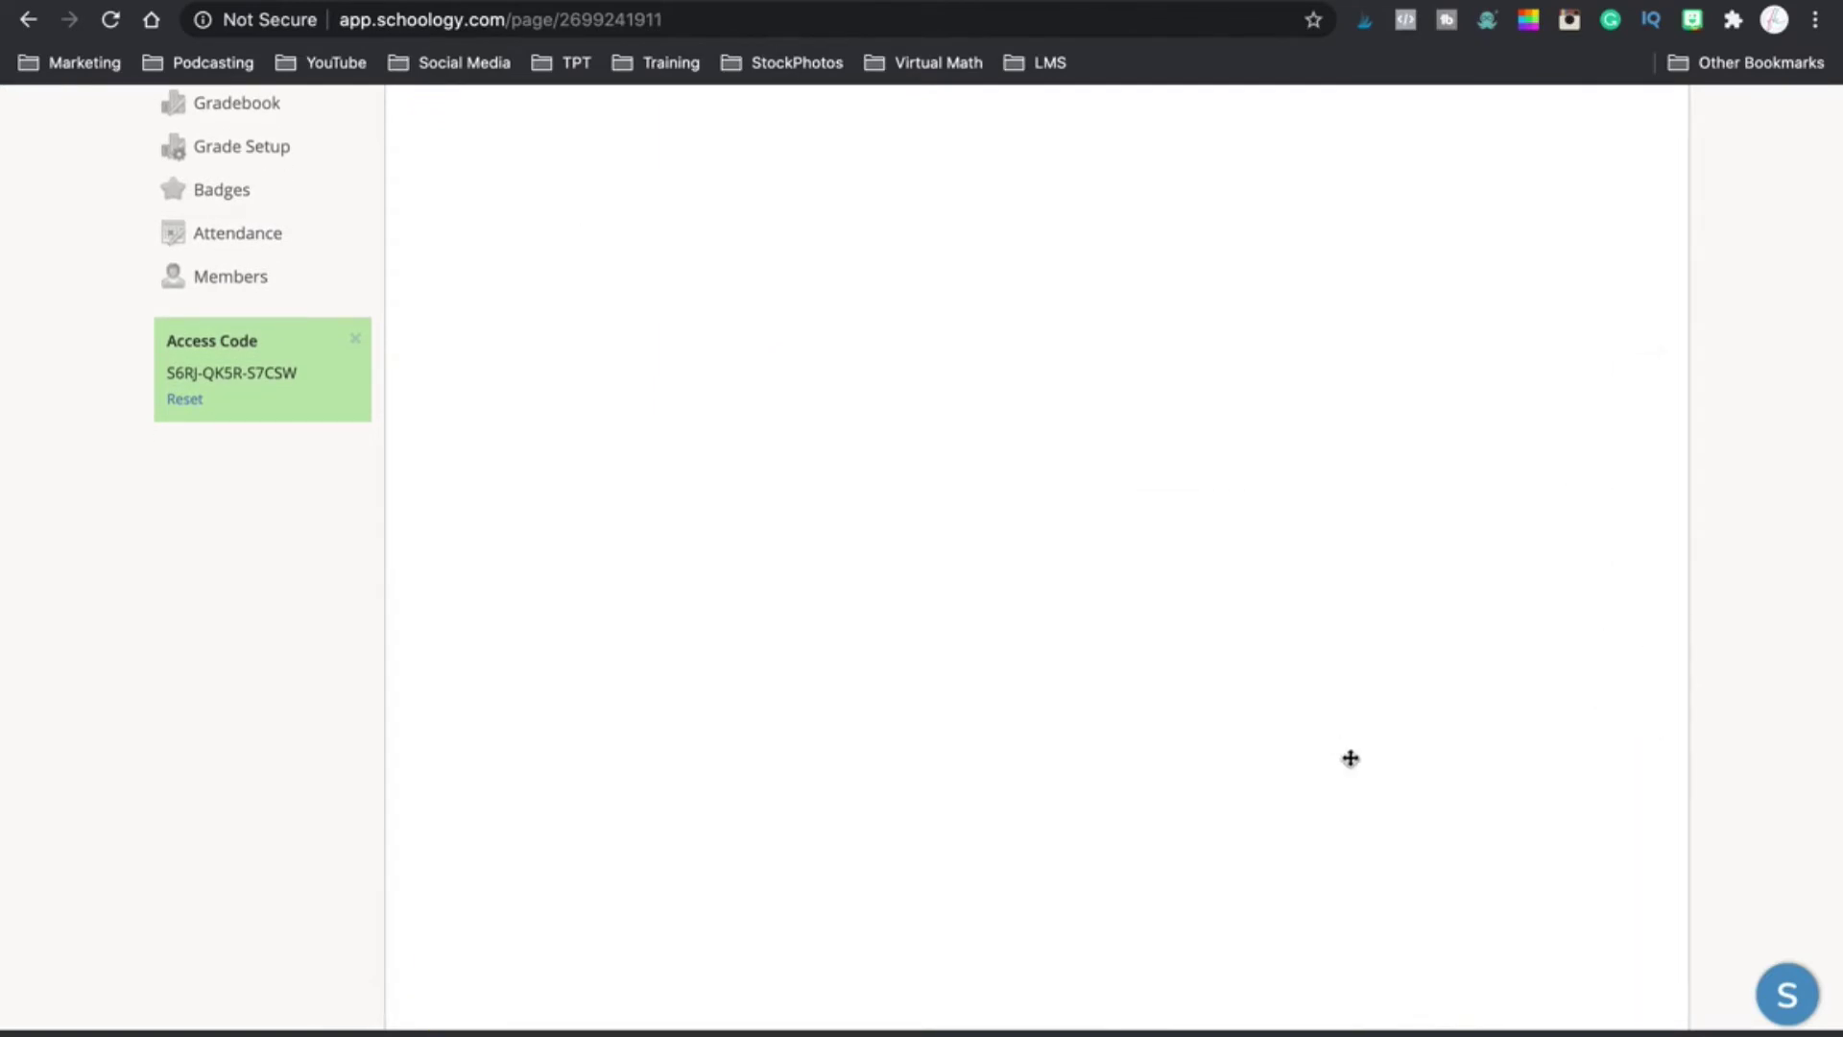
{"action": "left_click", "coordinate": [972, 639]}
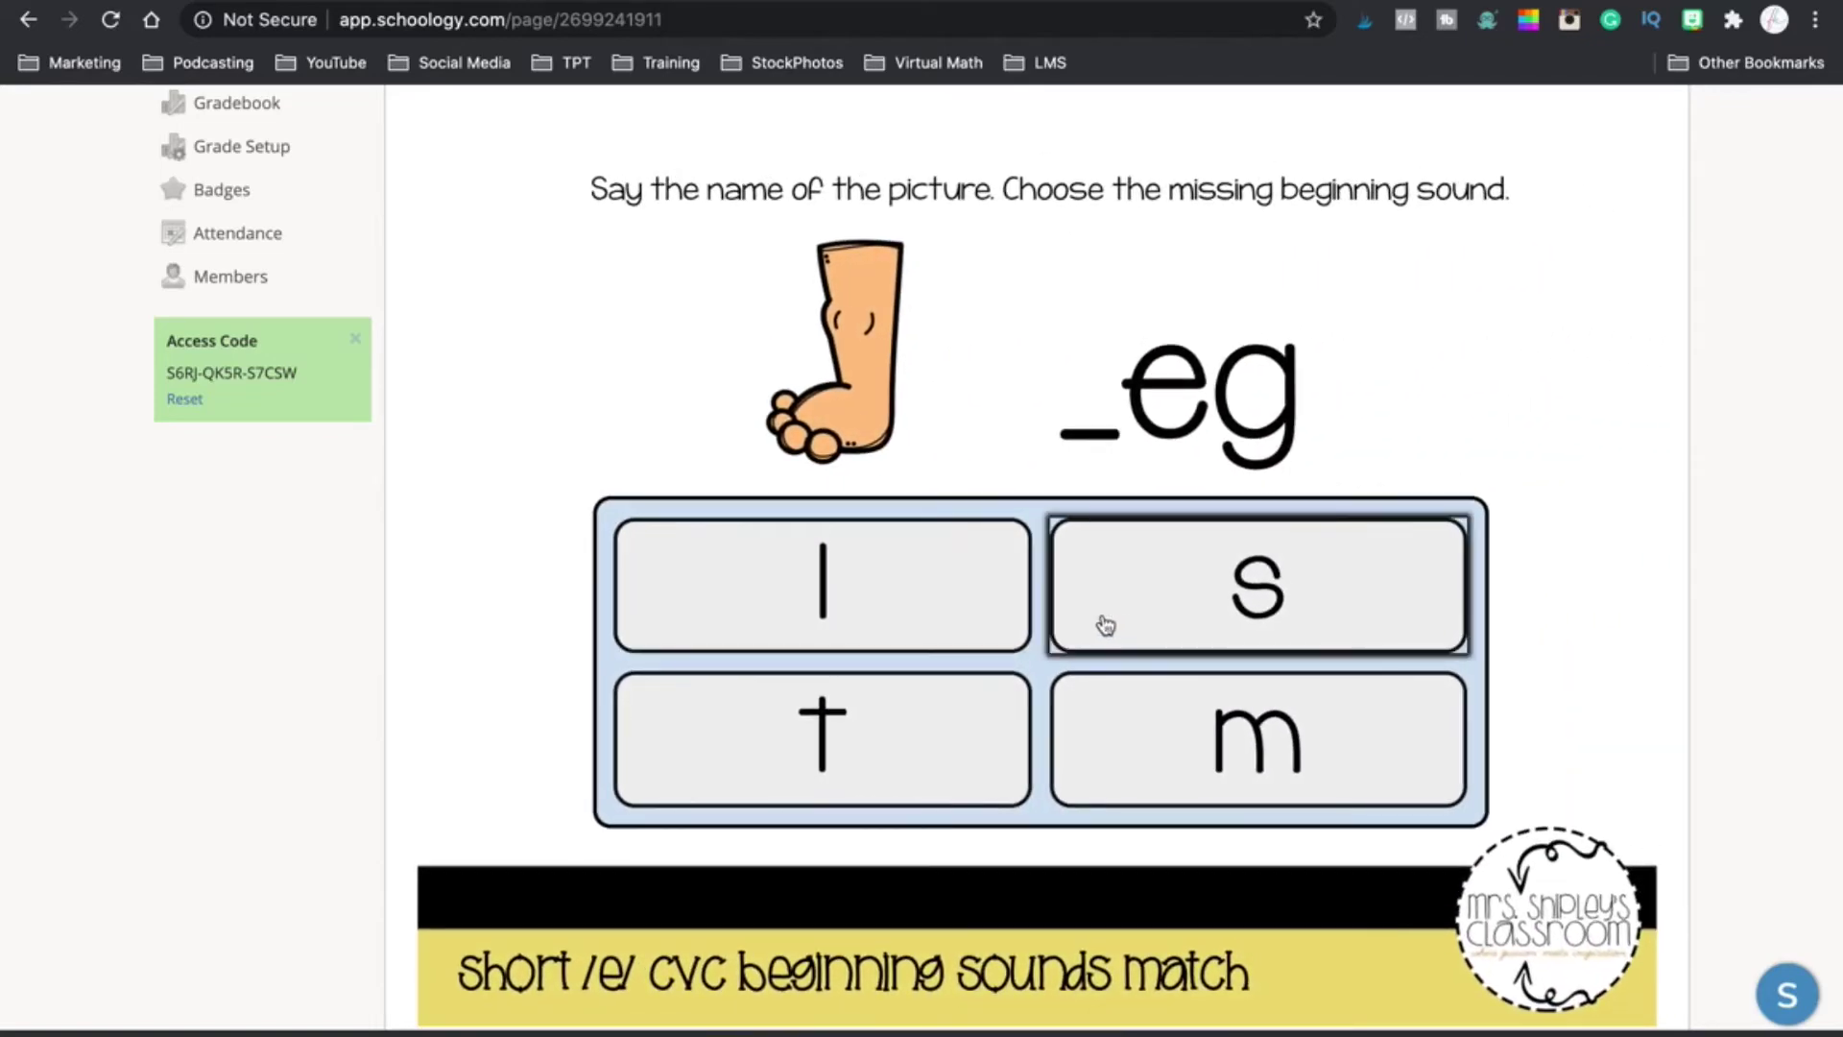
{"action": "left_click", "coordinate": [845, 638]}
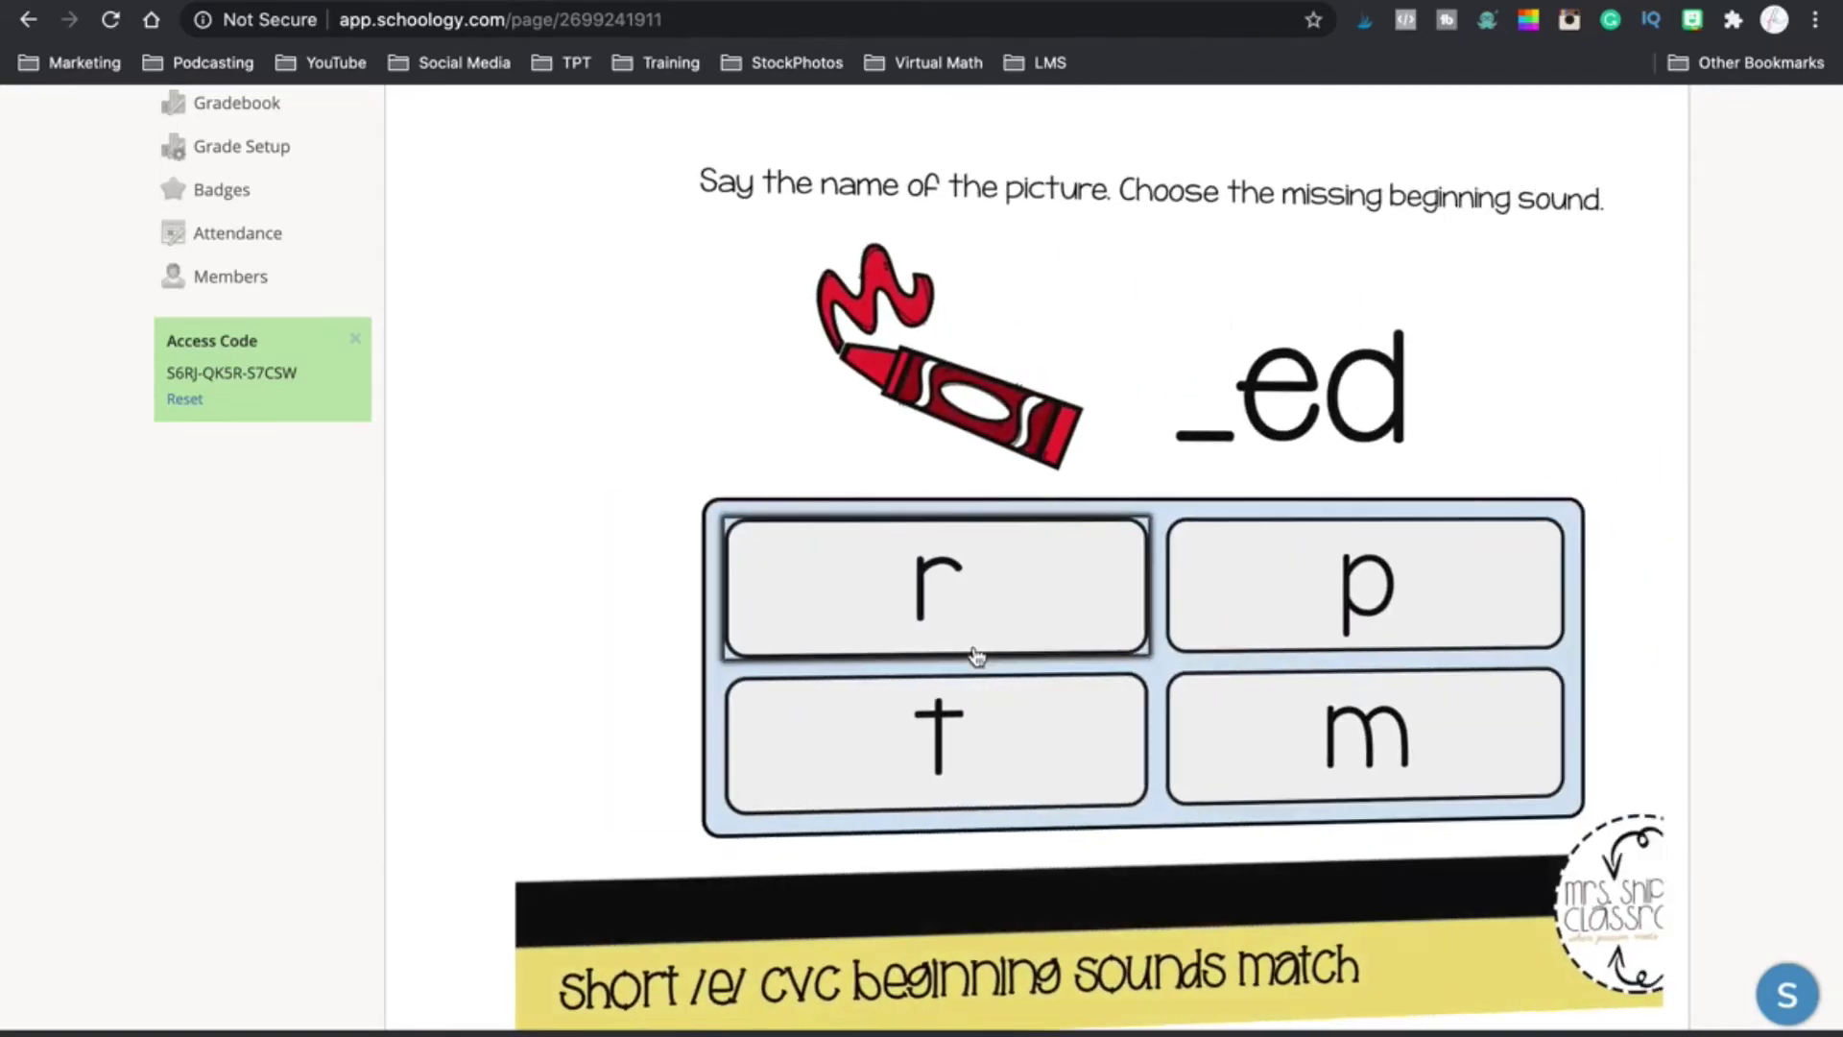
{"action": "left_click", "coordinate": [1131, 620]}
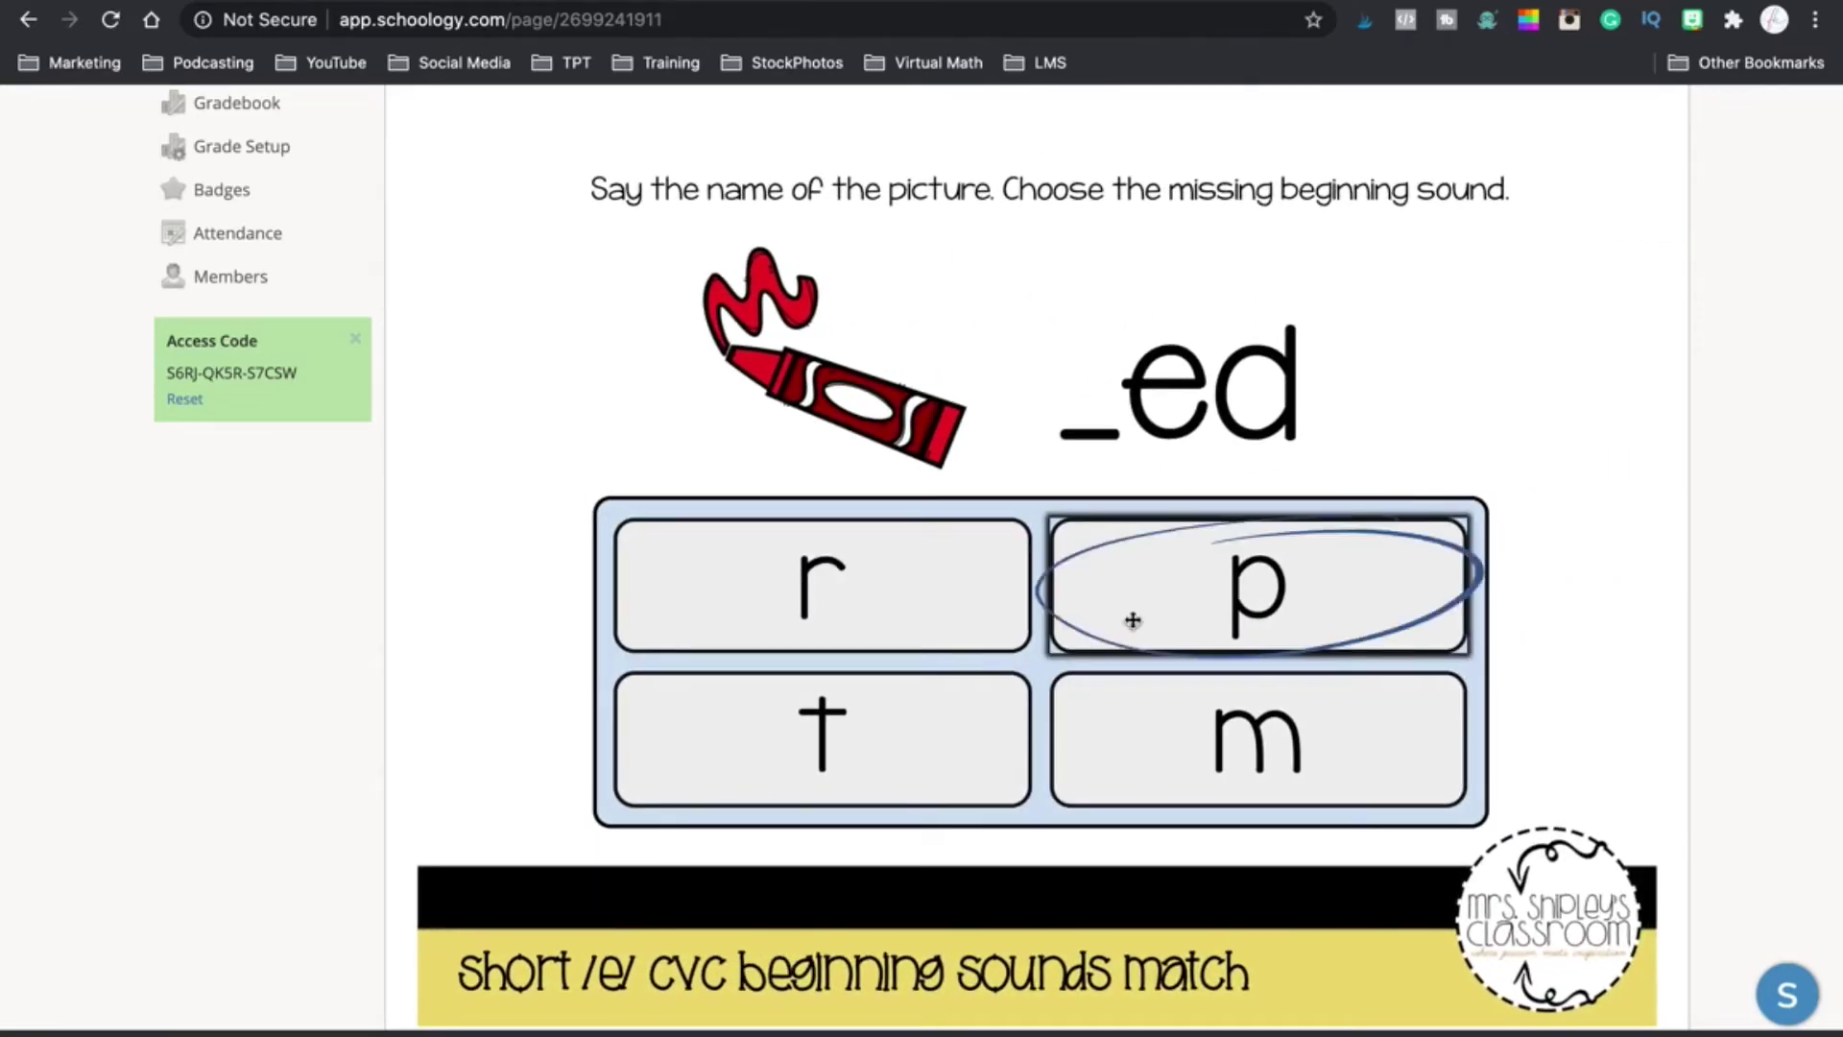
{"action": "left_click", "coordinate": [851, 625]}
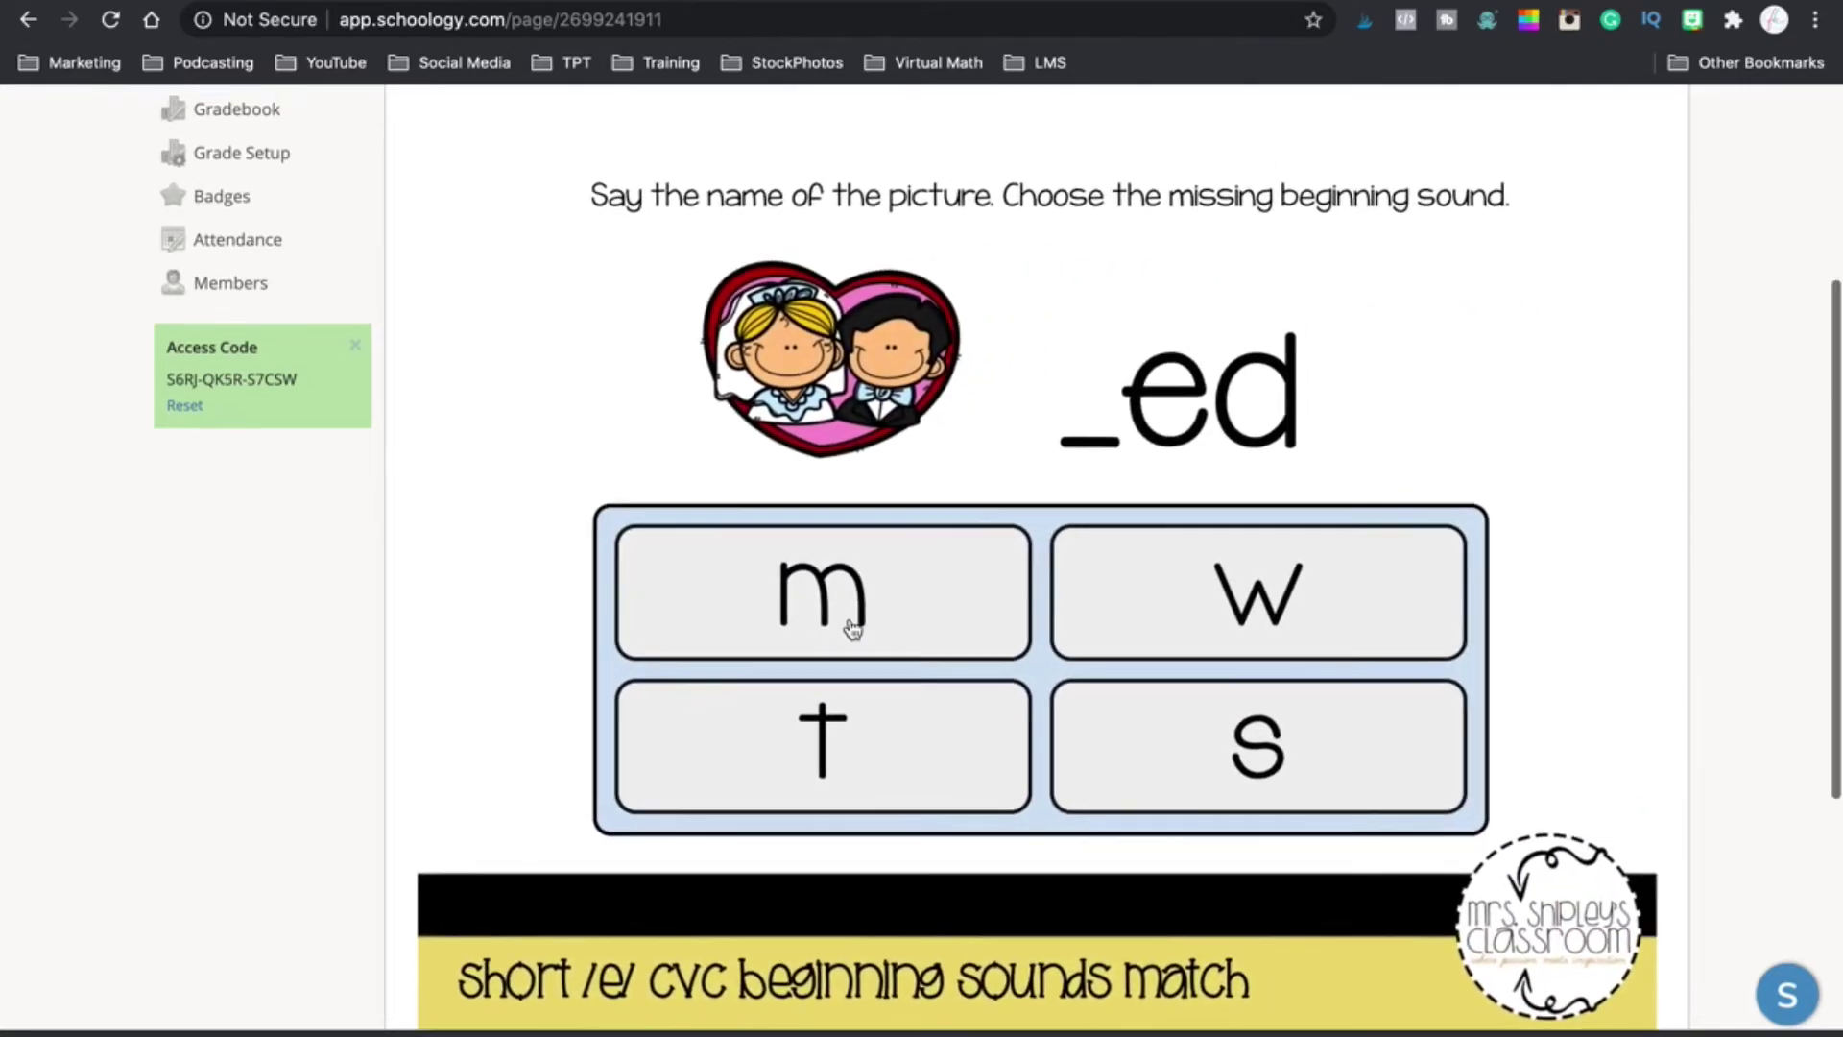
Quit the deck preview, confirming Okay, to return to the Boom Cards library
{"action": "scroll", "coordinate": [853, 626], "scroll_direction": "up", "scroll_amount": 4}
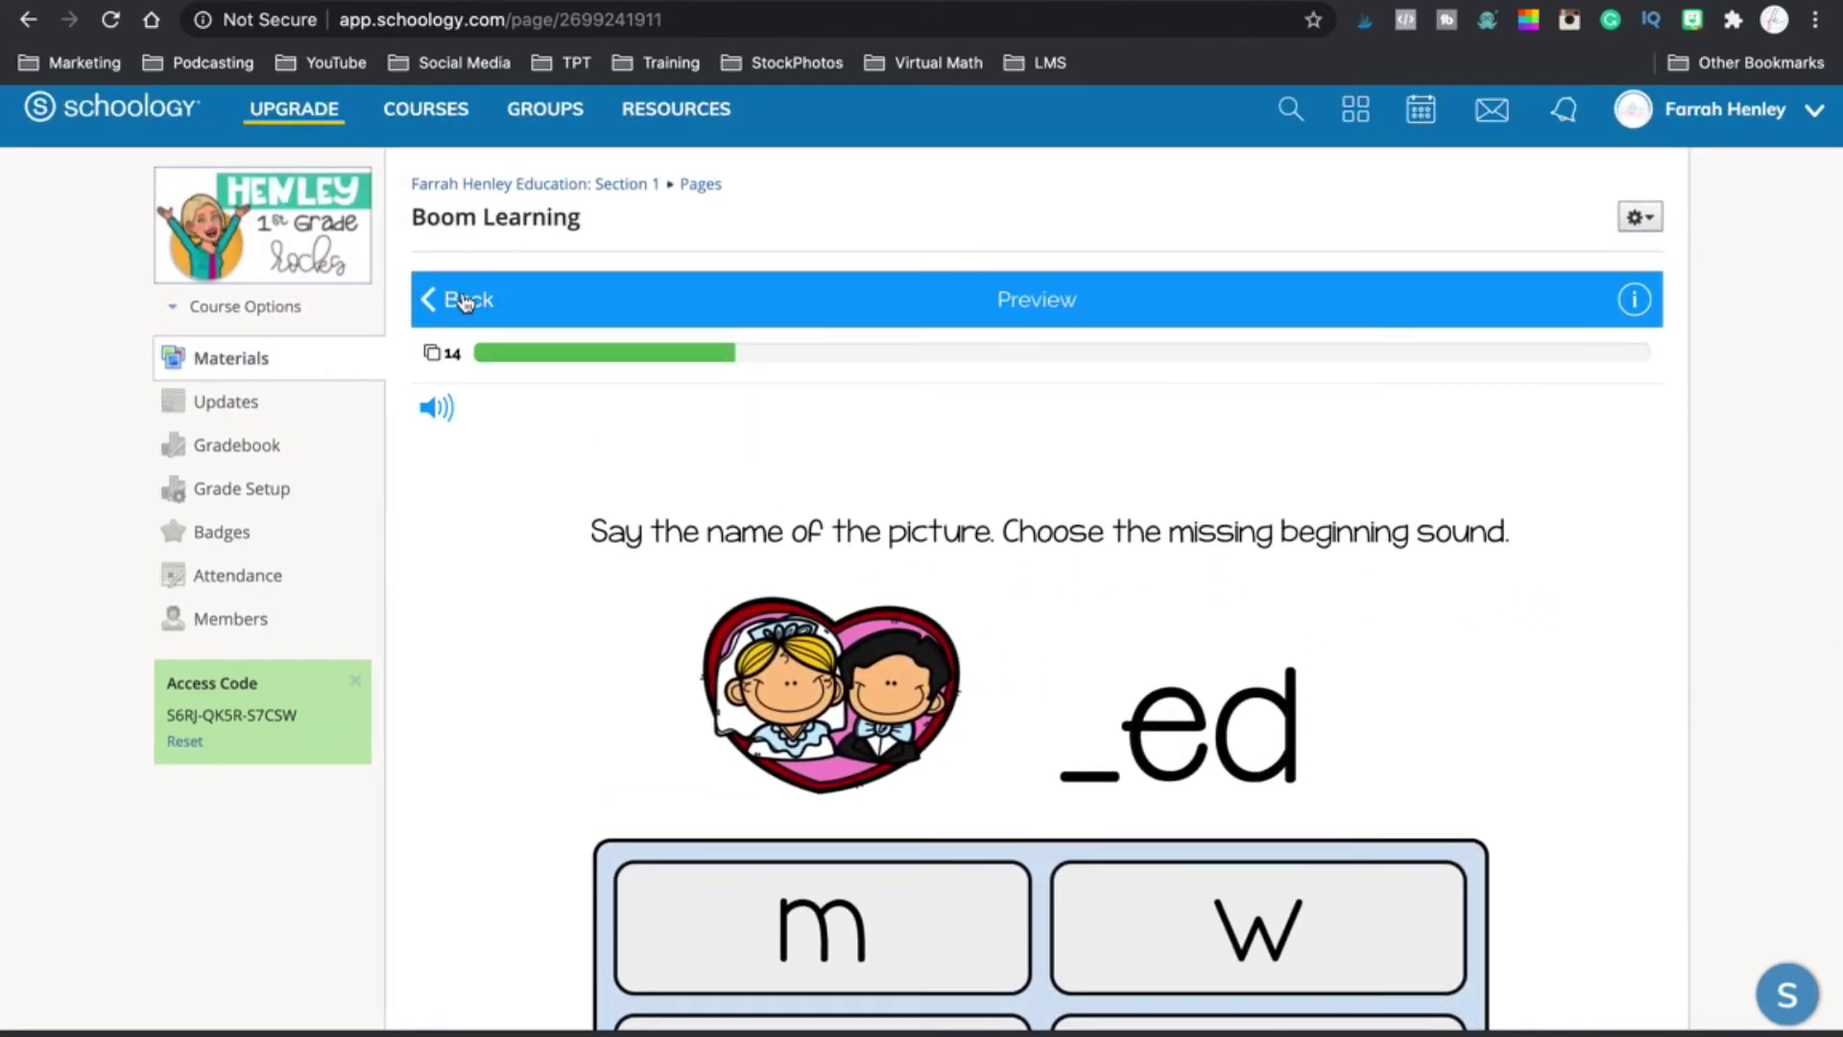
{"action": "scroll", "coordinate": [860, 480], "scroll_direction": "down", "scroll_amount": 5}
{"action": "scroll", "coordinate": [825, 432], "scroll_direction": "up", "scroll_amount": 5}
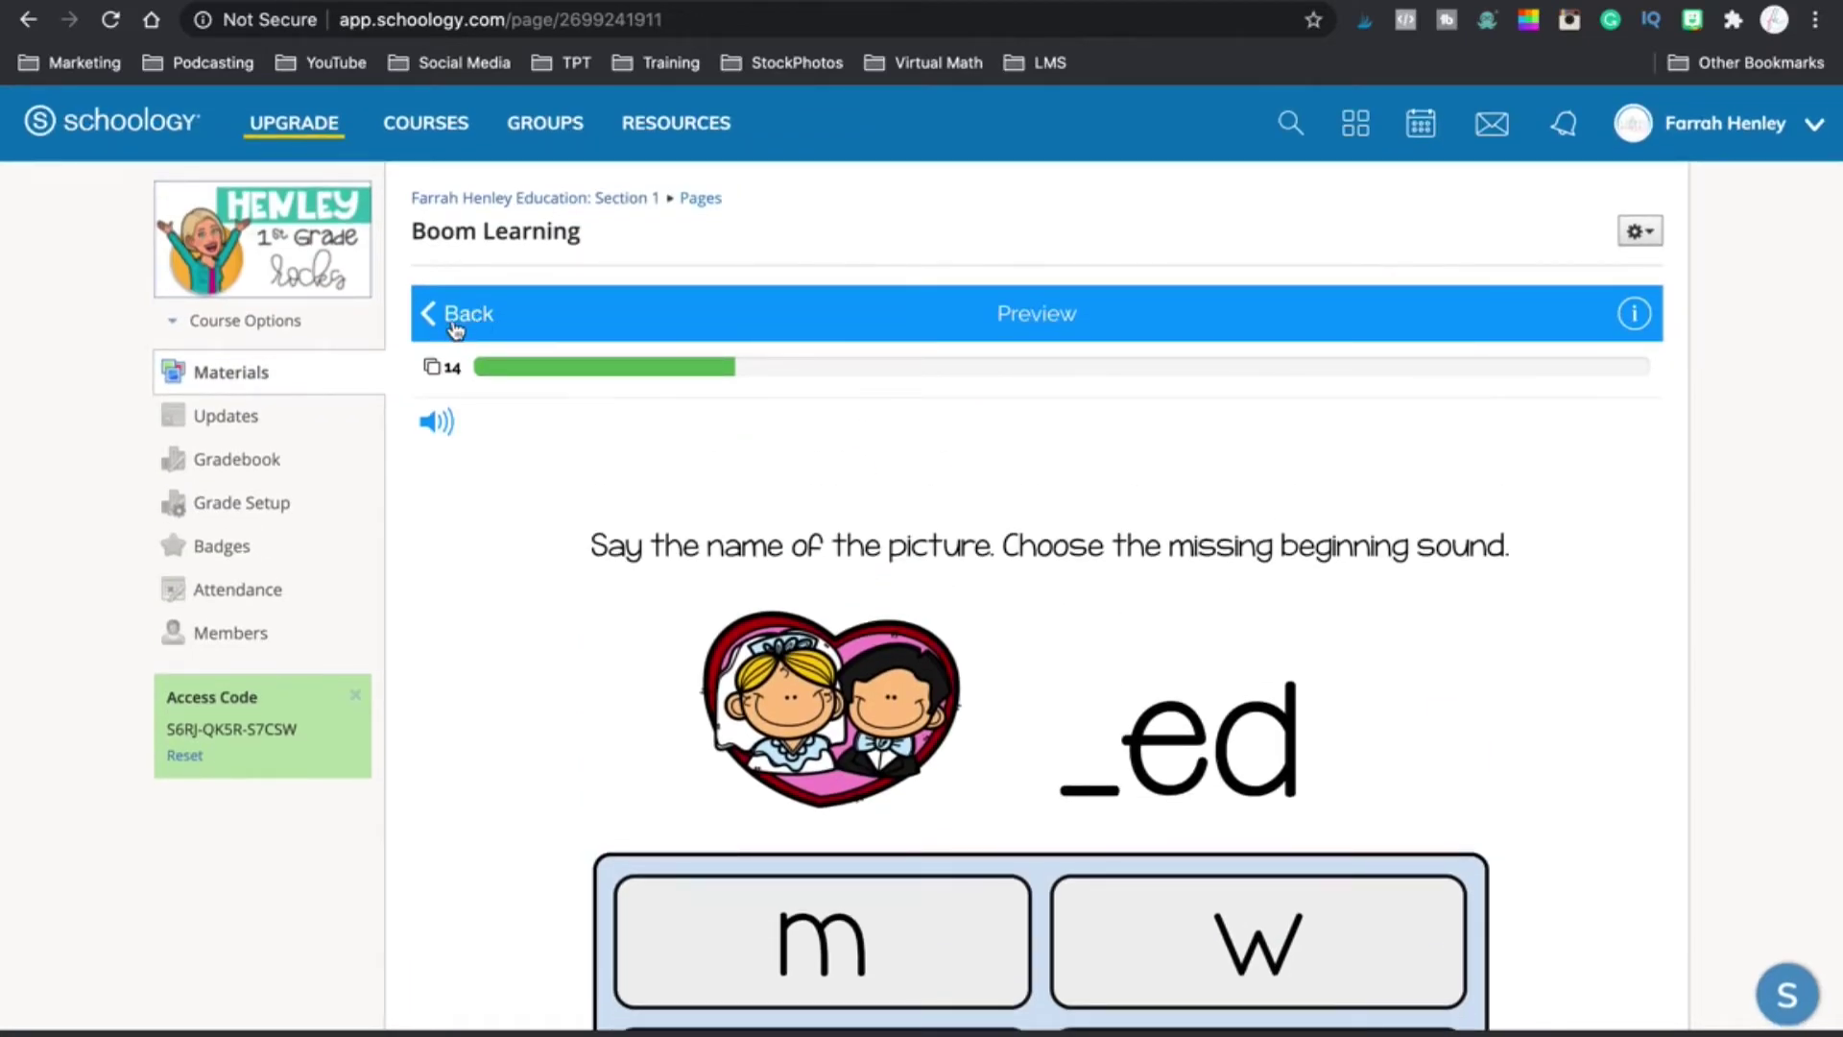
{"action": "left_click", "coordinate": [454, 323]}
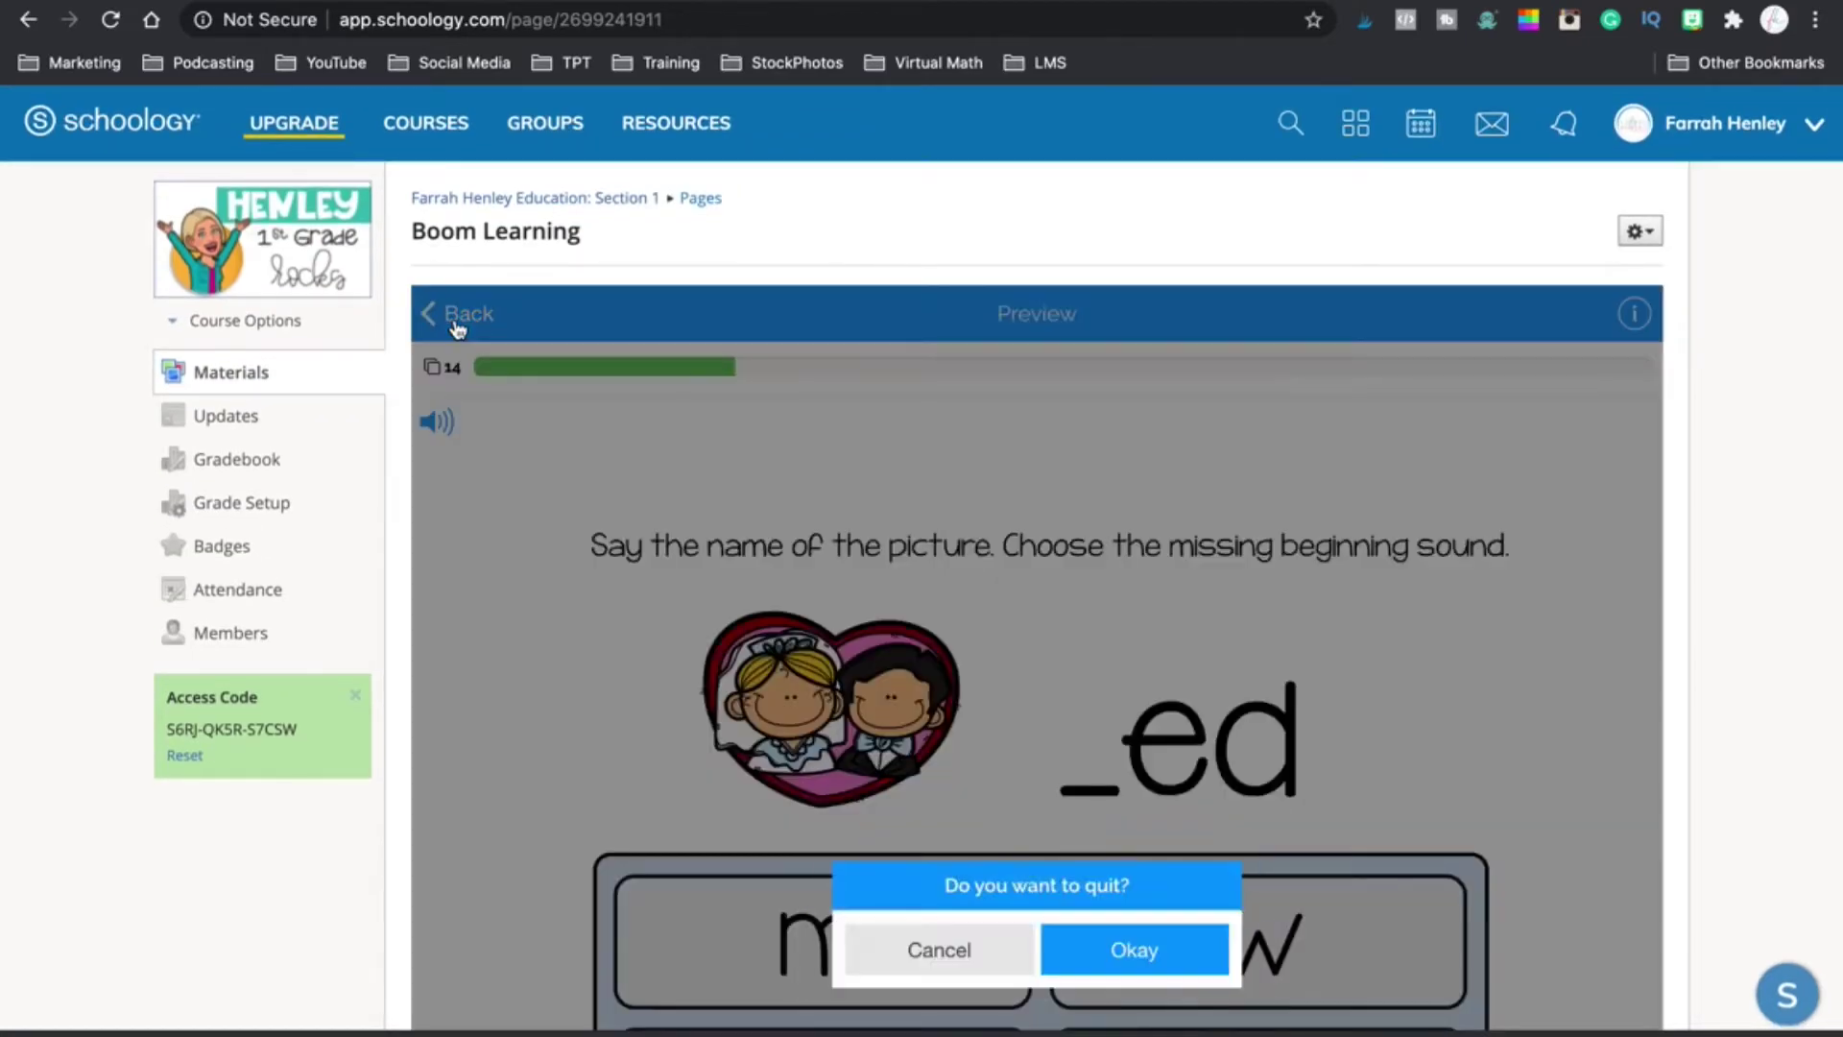
{"action": "left_click", "coordinate": [1115, 969]}
Leave the Boom Learning page for the Section 1 course Materials list
{"action": "scroll", "coordinate": [1520, 814], "scroll_direction": "down", "scroll_amount": 1}
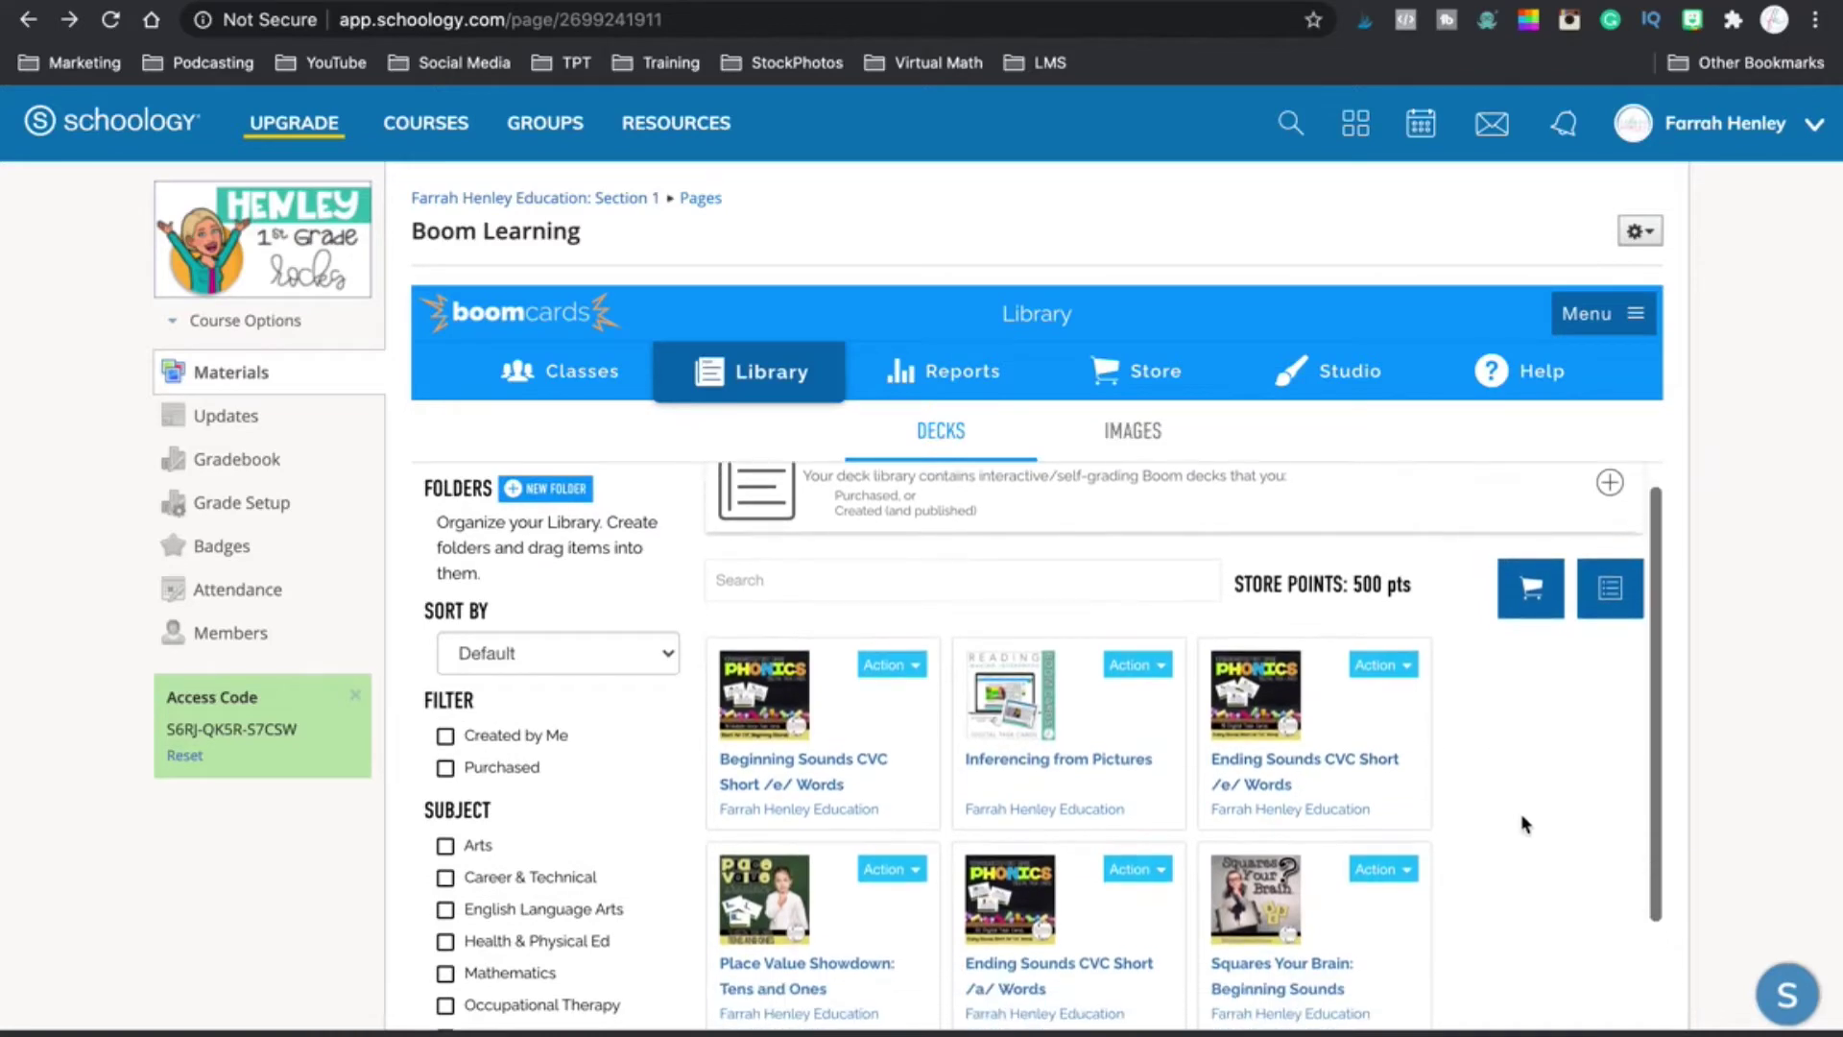
{"action": "scroll", "coordinate": [1791, 699], "scroll_direction": "down", "scroll_amount": 3}
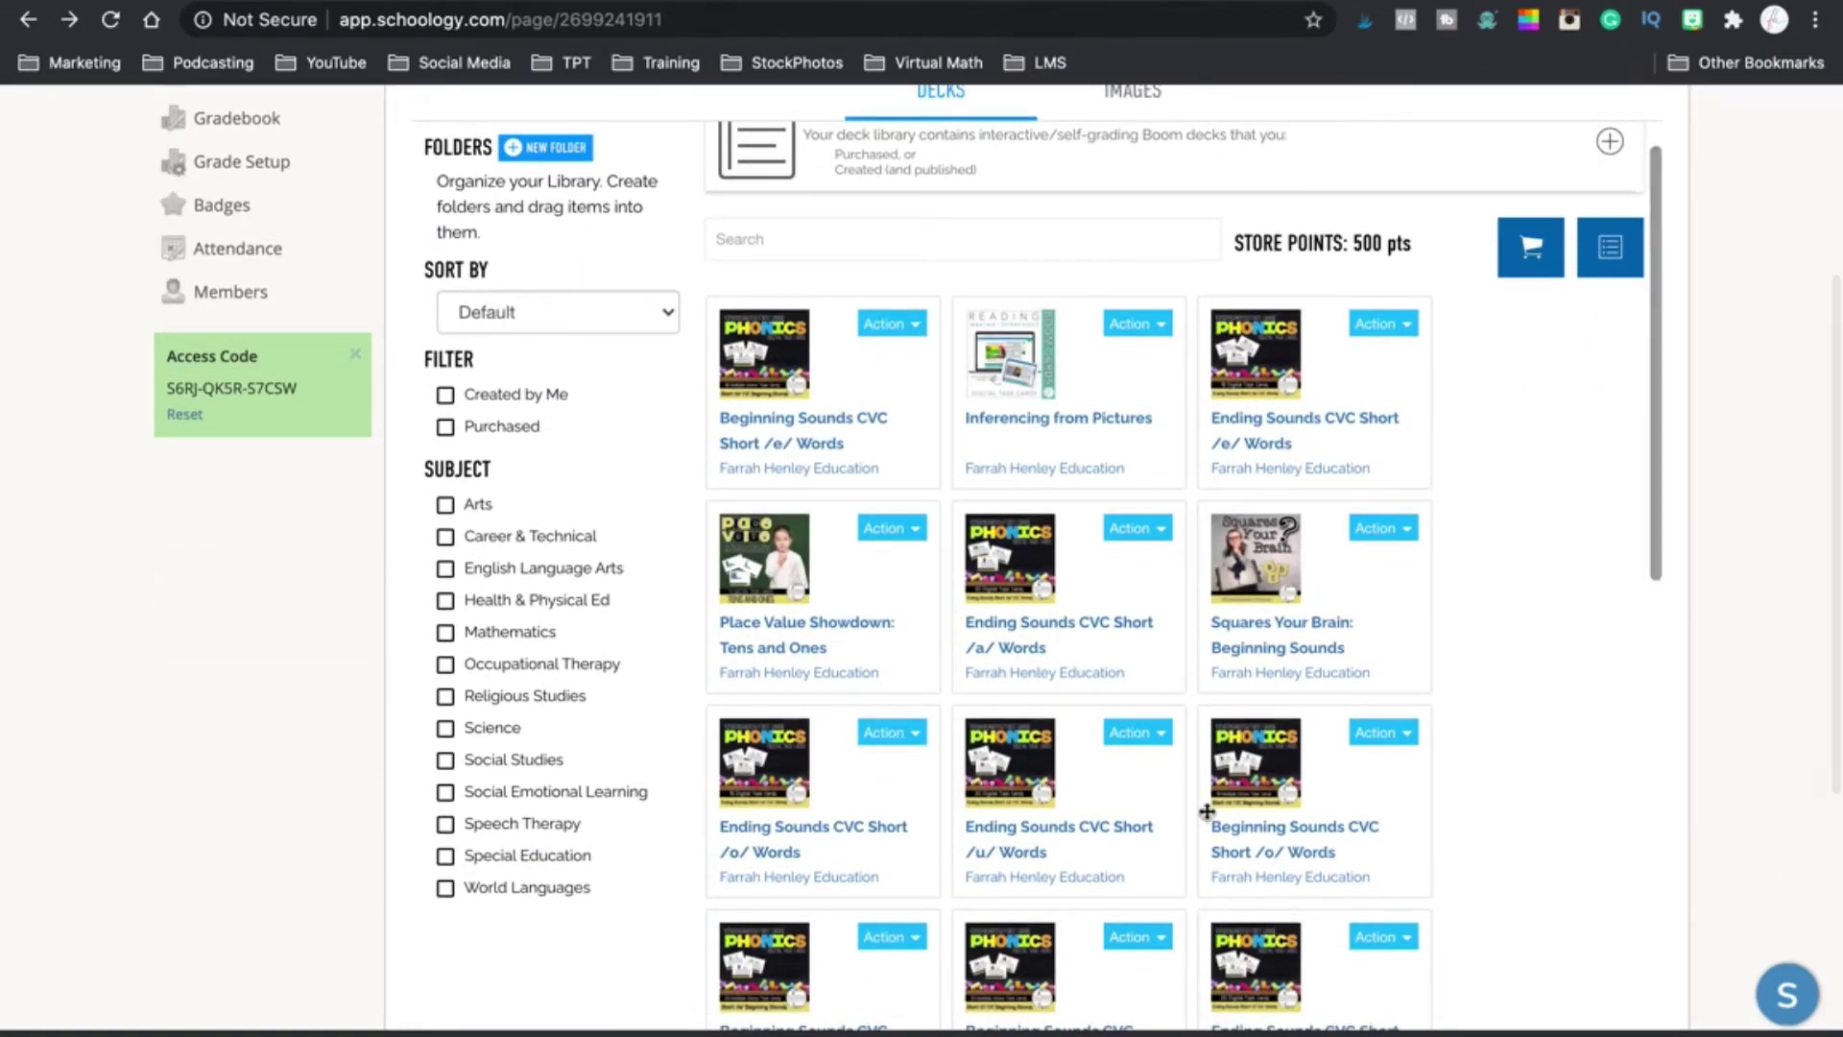
{"action": "scroll", "coordinate": [1379, 968], "scroll_direction": "up", "scroll_amount": 1}
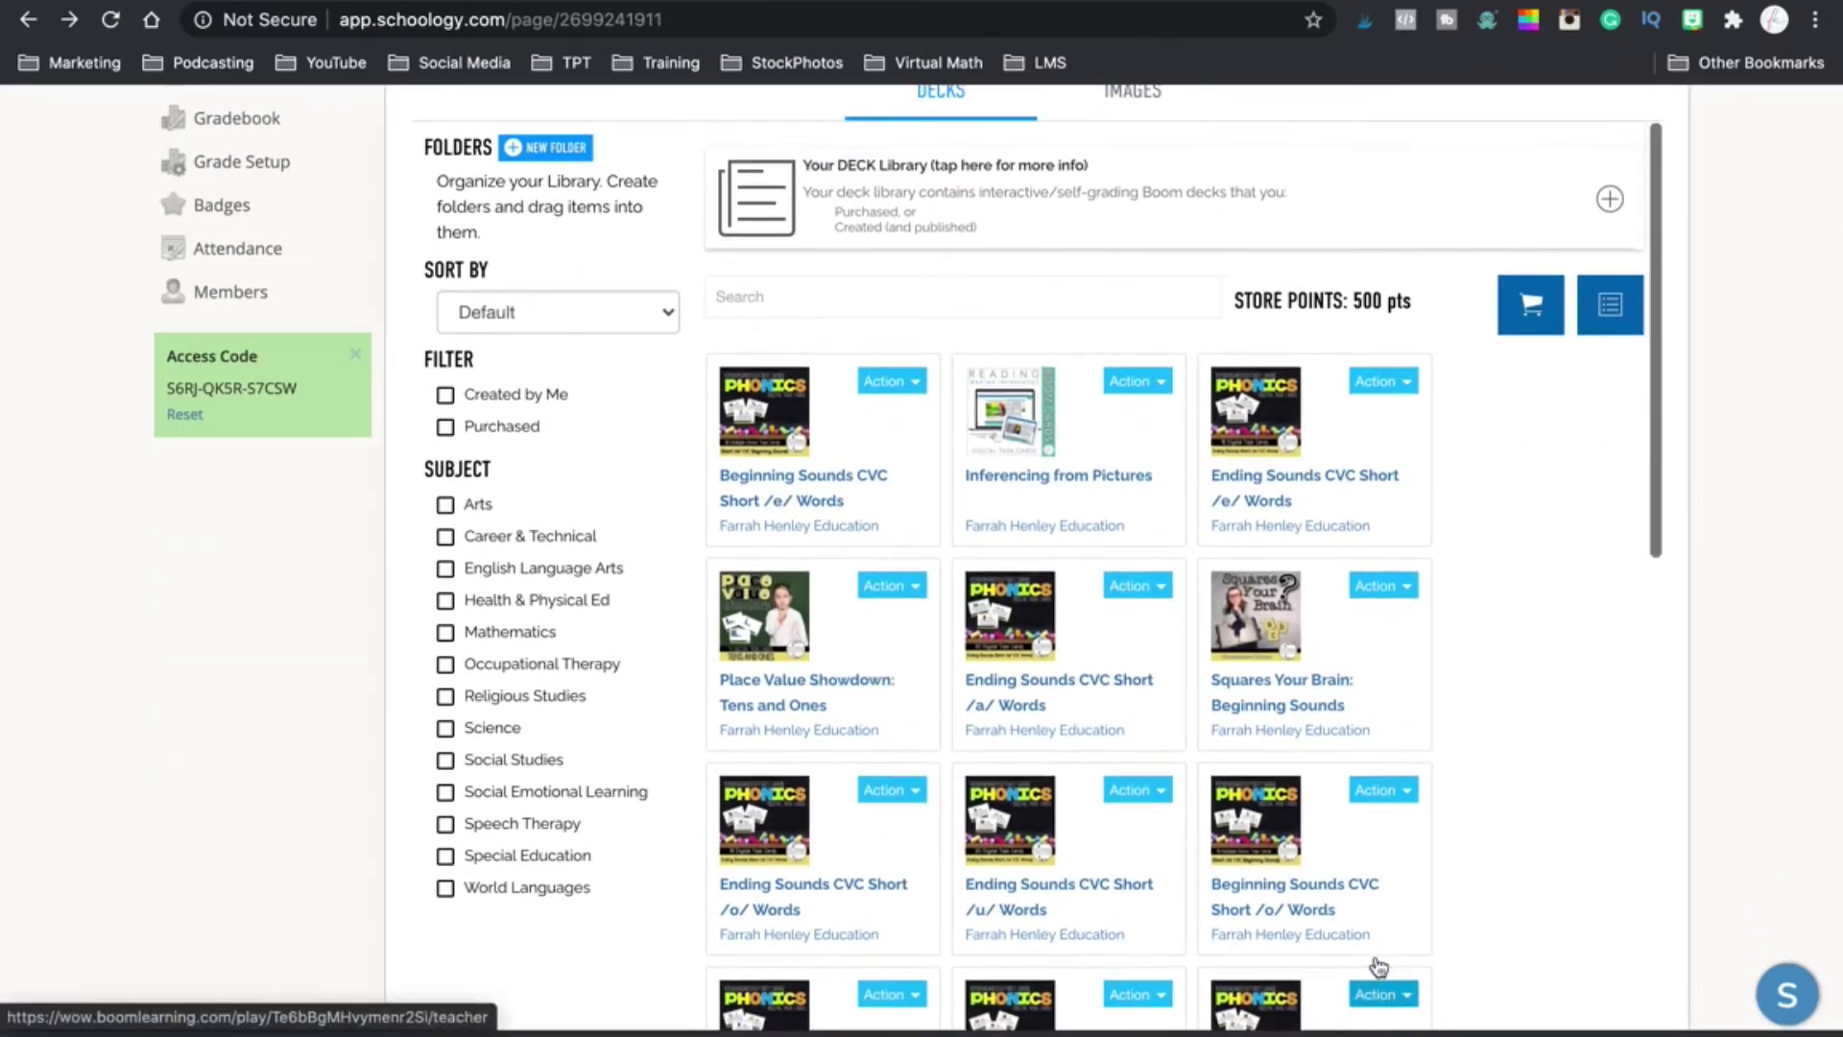
{"action": "scroll", "coordinate": [1749, 695], "scroll_direction": "up", "scroll_amount": 4}
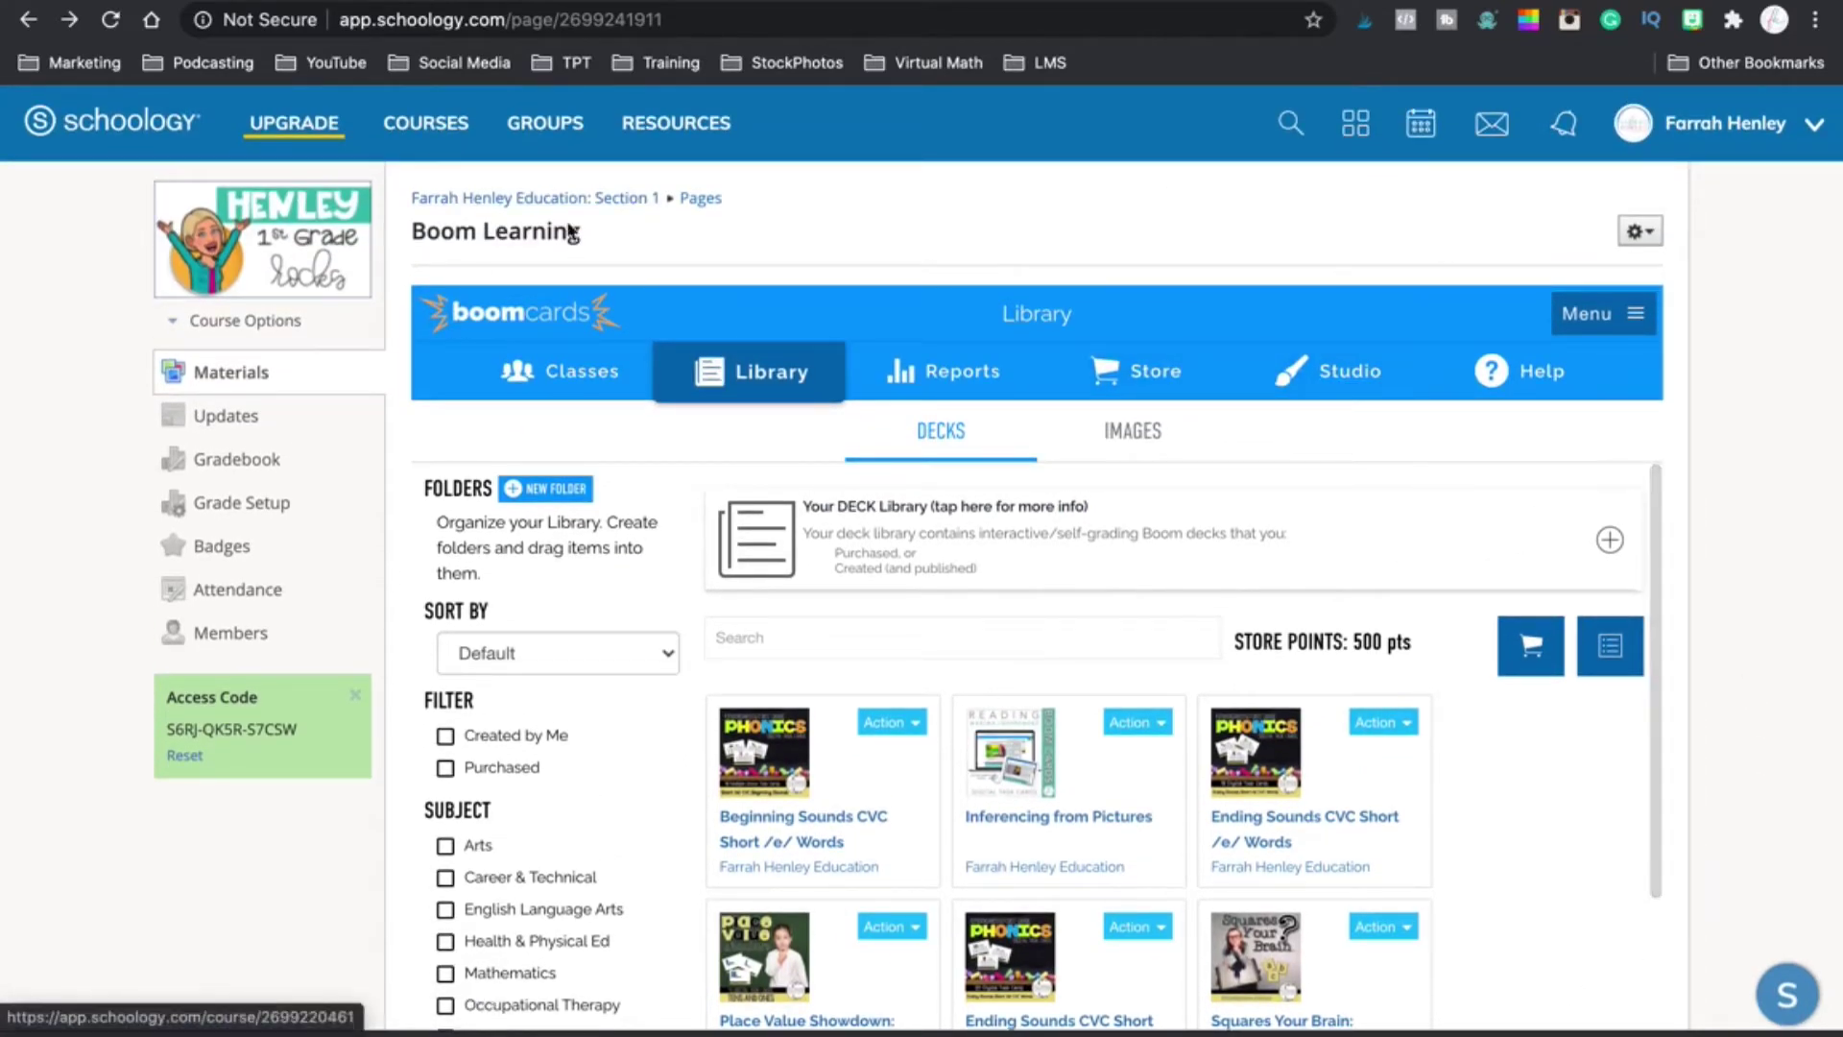
{"action": "left_click", "coordinate": [265, 373]}
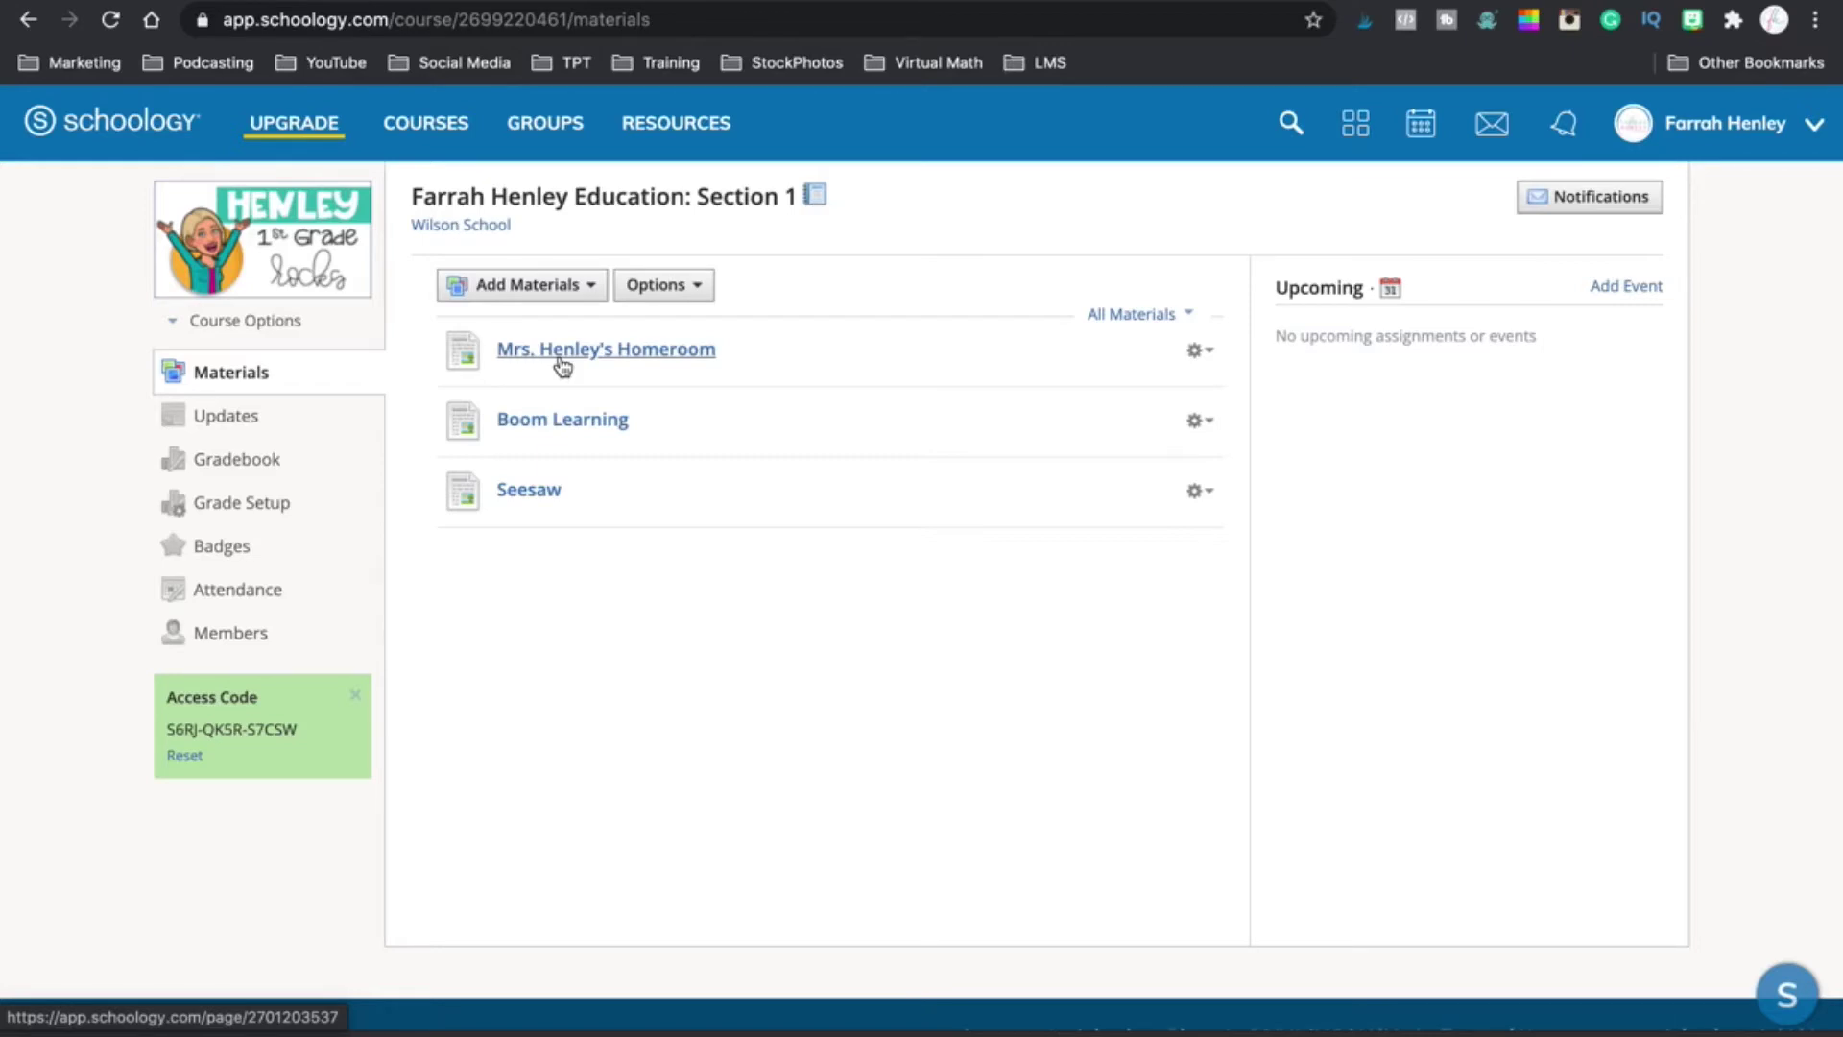
Start a new page, switch its body to HTML source, then cancel it without creating
{"action": "left_click", "coordinate": [600, 294]}
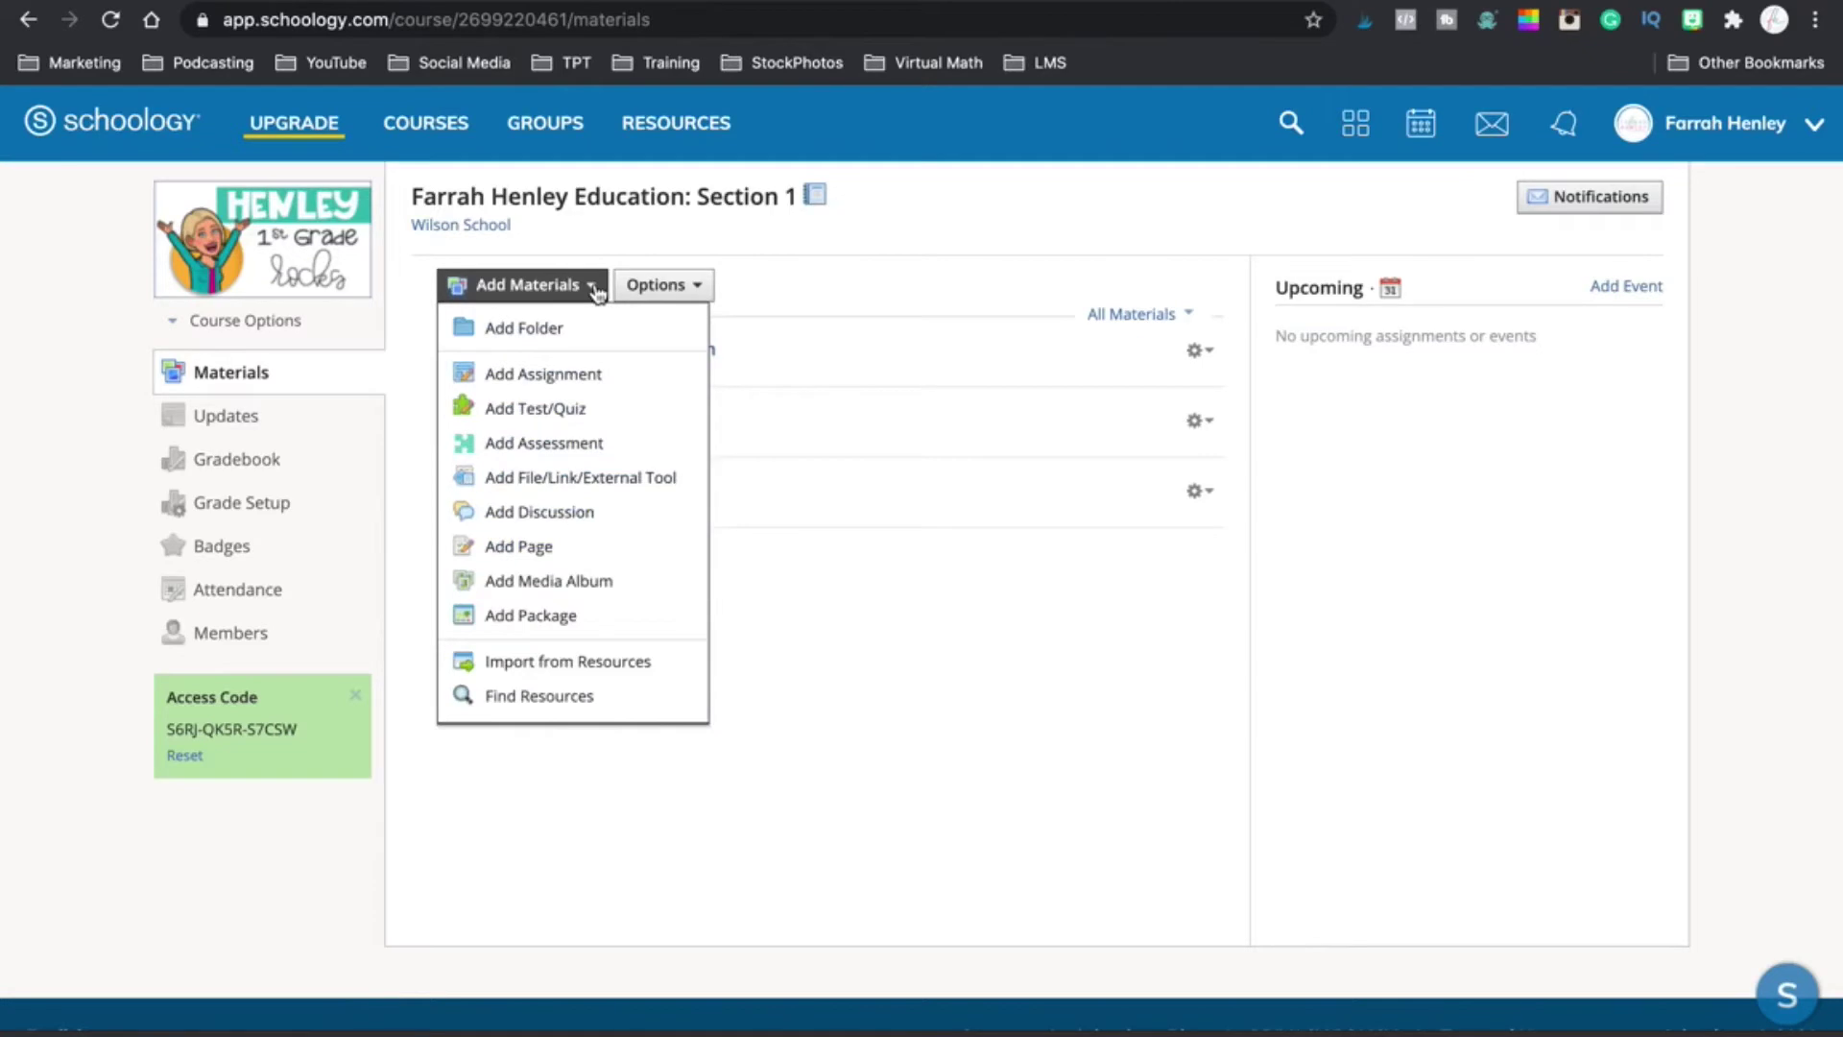
{"action": "left_click", "coordinate": [597, 566]}
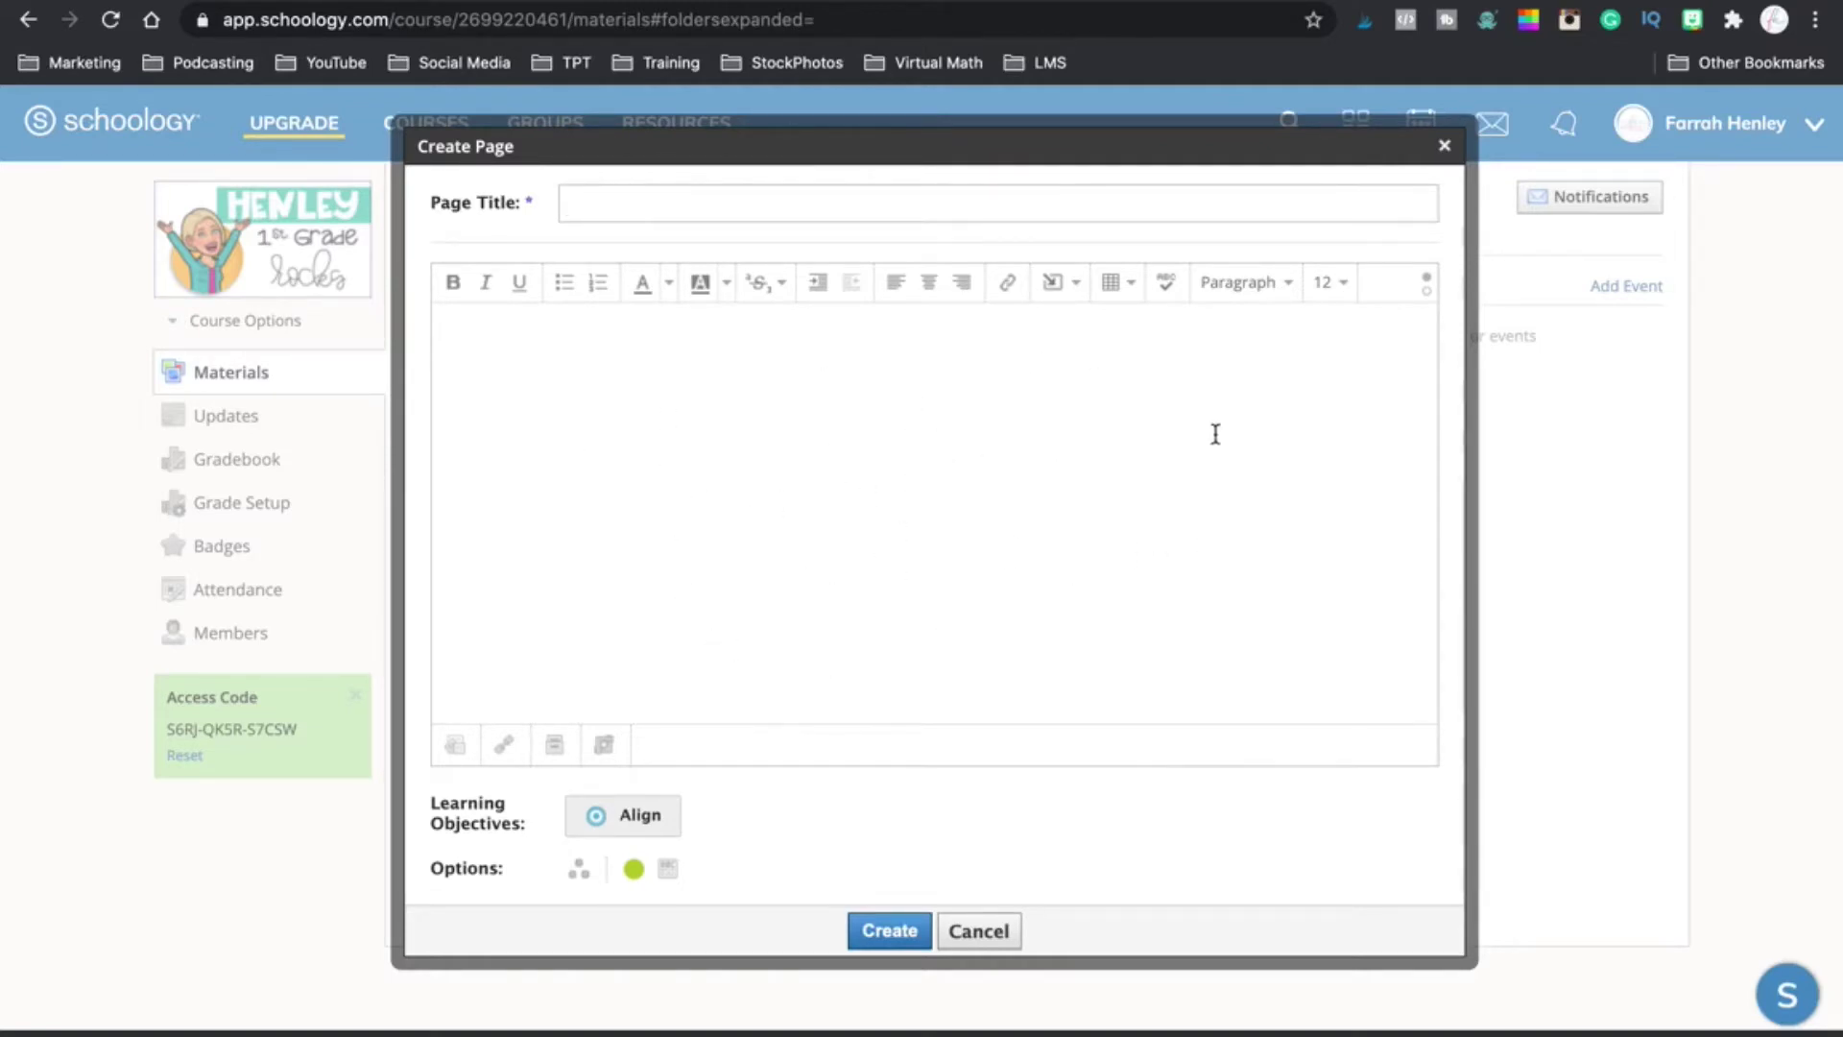
{"action": "left_click", "coordinate": [1426, 288]}
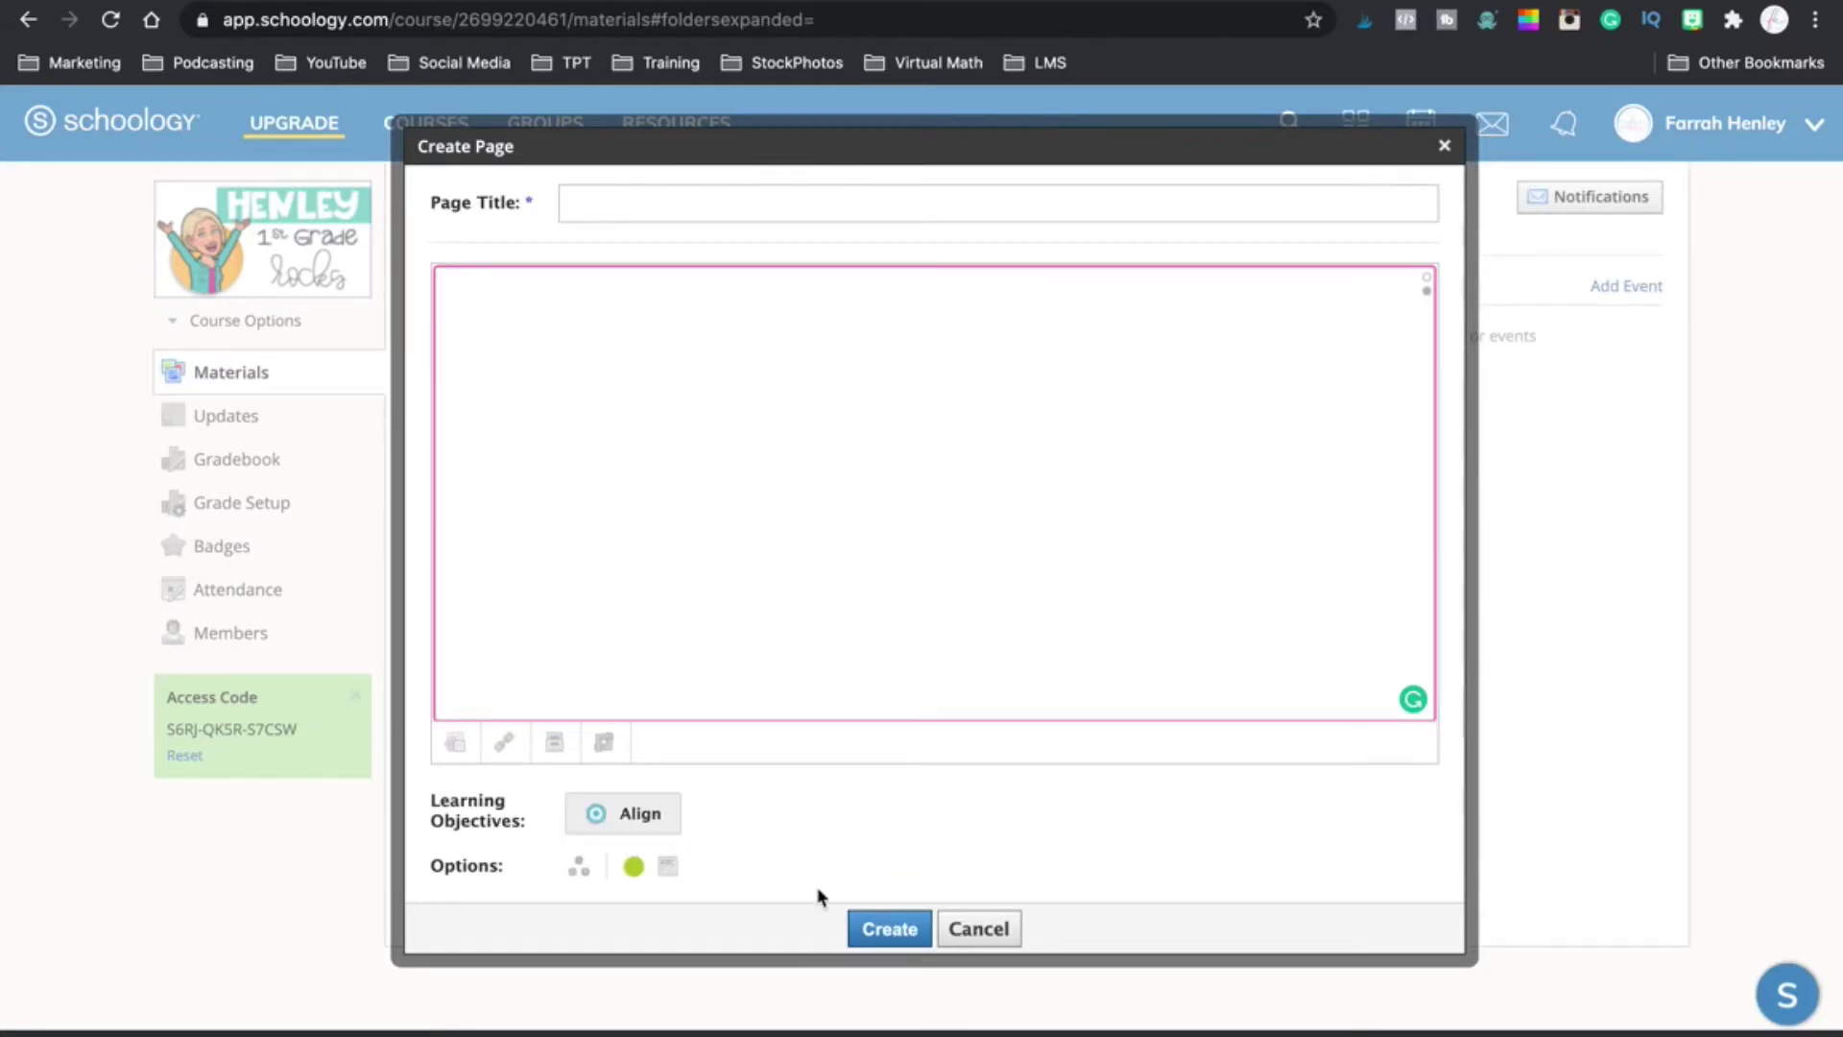
{"action": "left_click", "coordinate": [976, 929]}
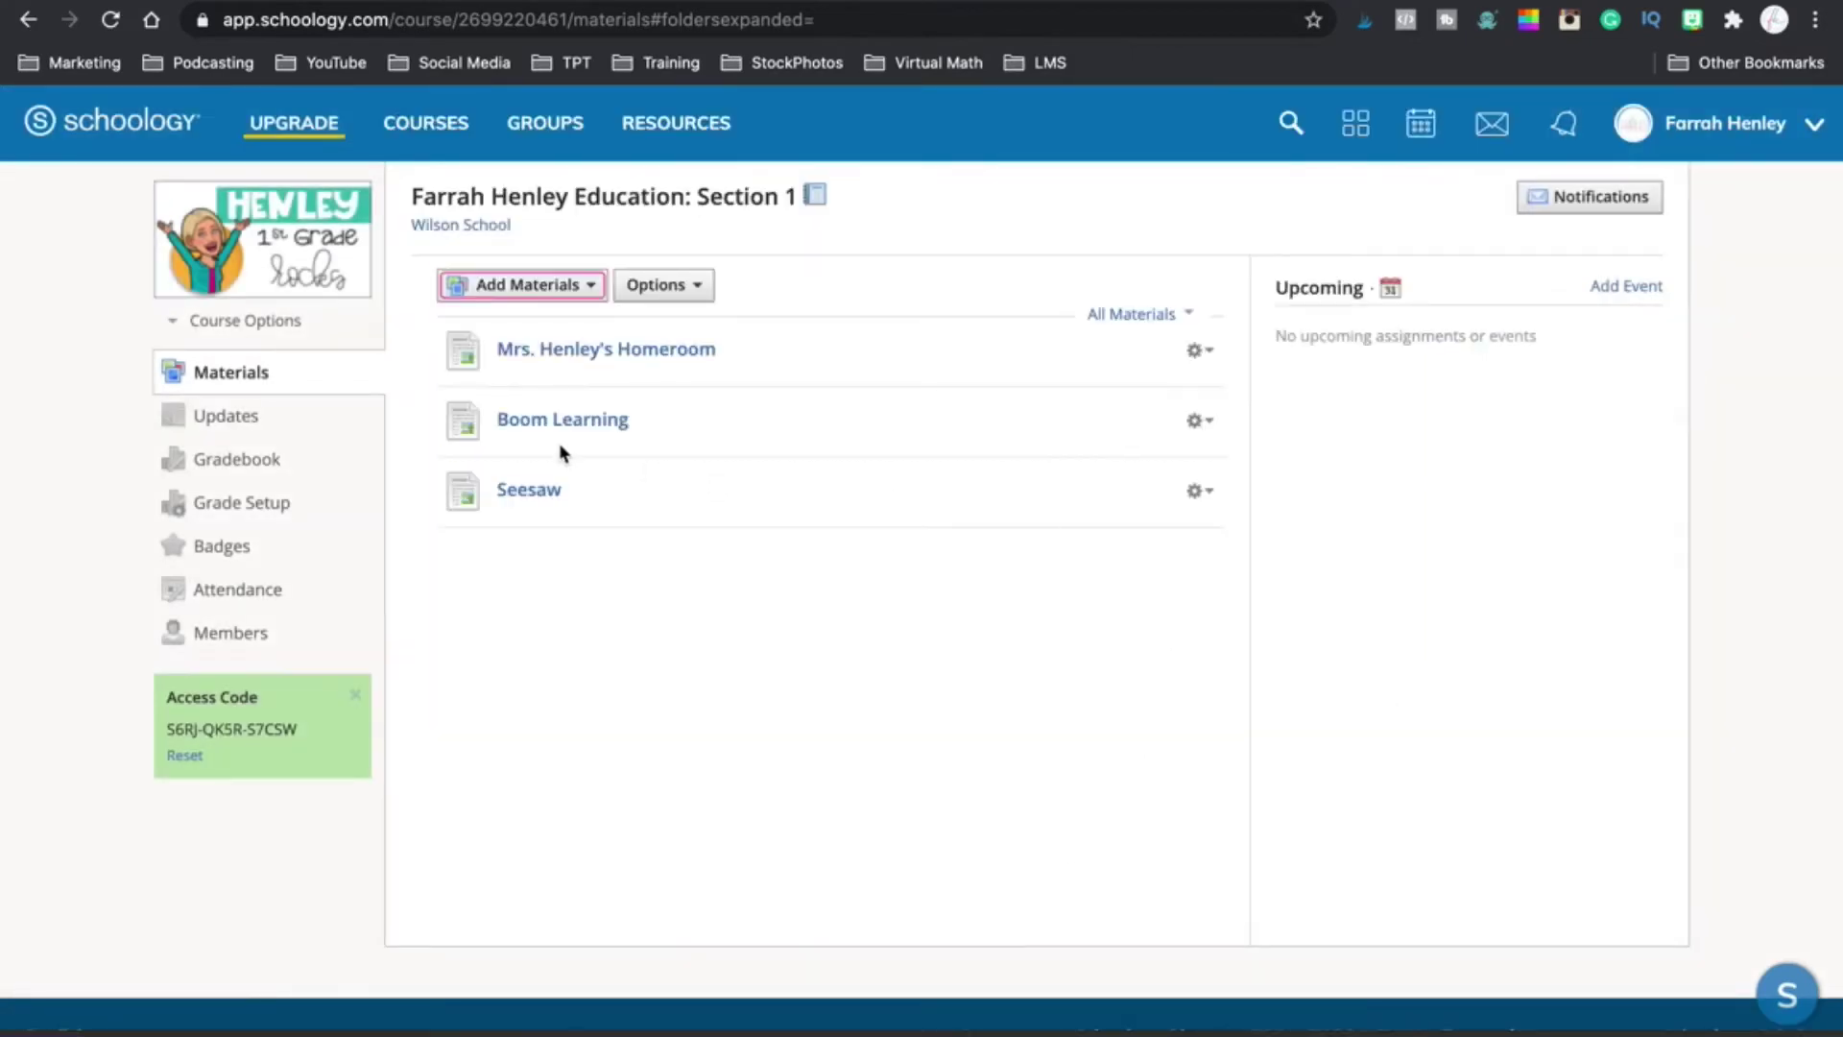
Edit the Boom Learning page and show its body as raw HTML
{"action": "left_click", "coordinate": [1200, 422]}
{"action": "left_click", "coordinate": [1238, 462]}
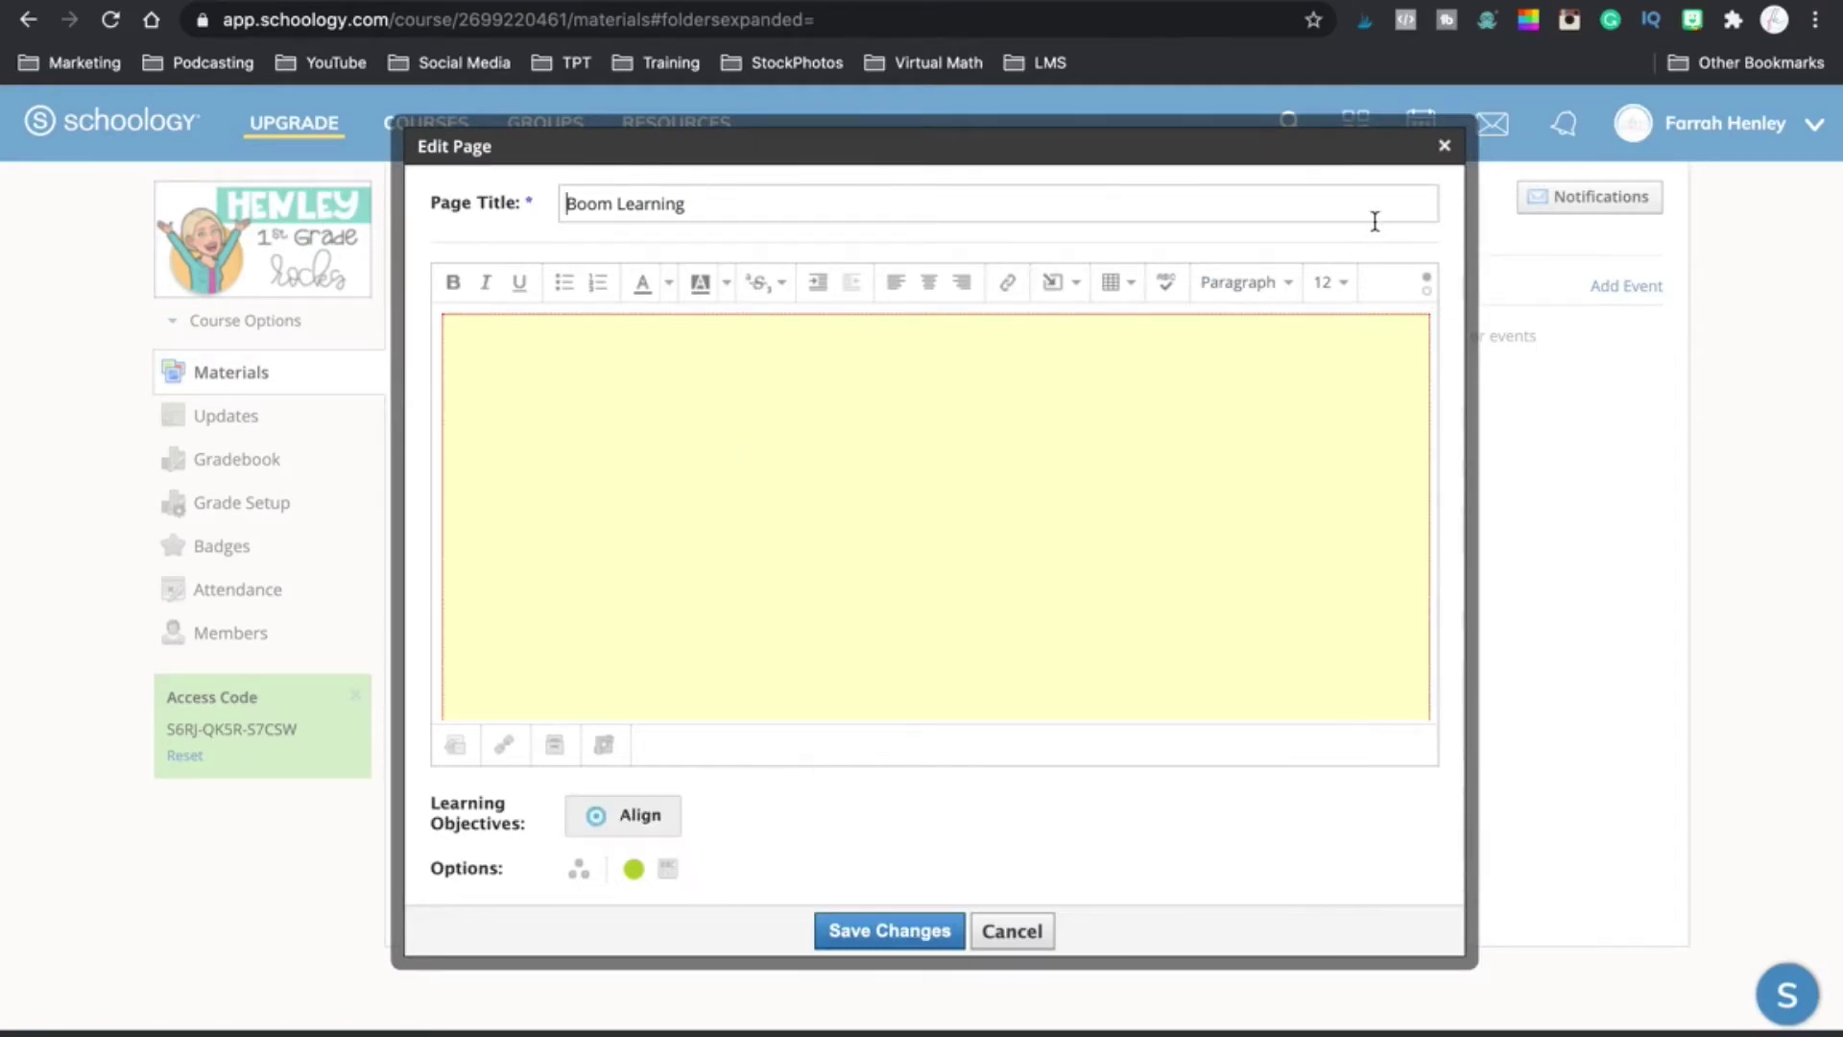
{"action": "scroll", "coordinate": [952, 515], "scroll_direction": "down", "scroll_amount": 1}
{"action": "scroll", "coordinate": [955, 523], "scroll_direction": "down", "scroll_amount": 5}
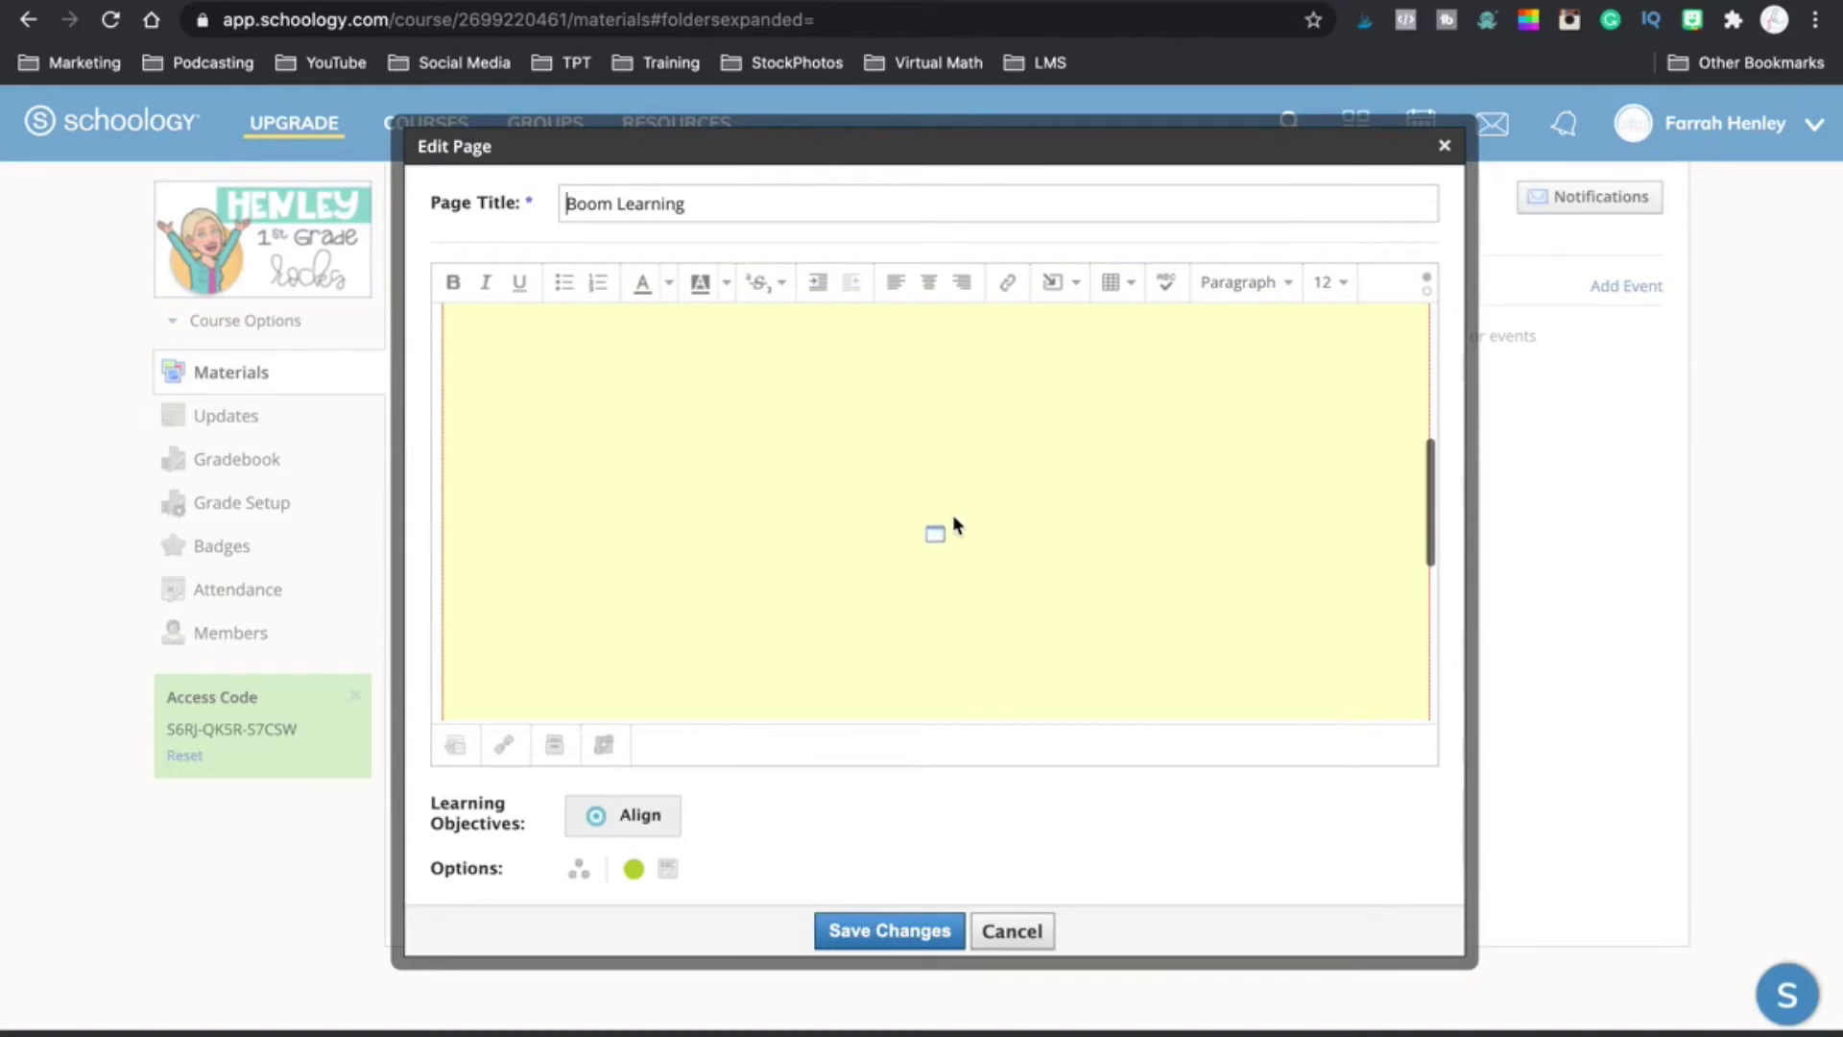
{"action": "scroll", "coordinate": [1334, 372], "scroll_direction": "up", "scroll_amount": 6}
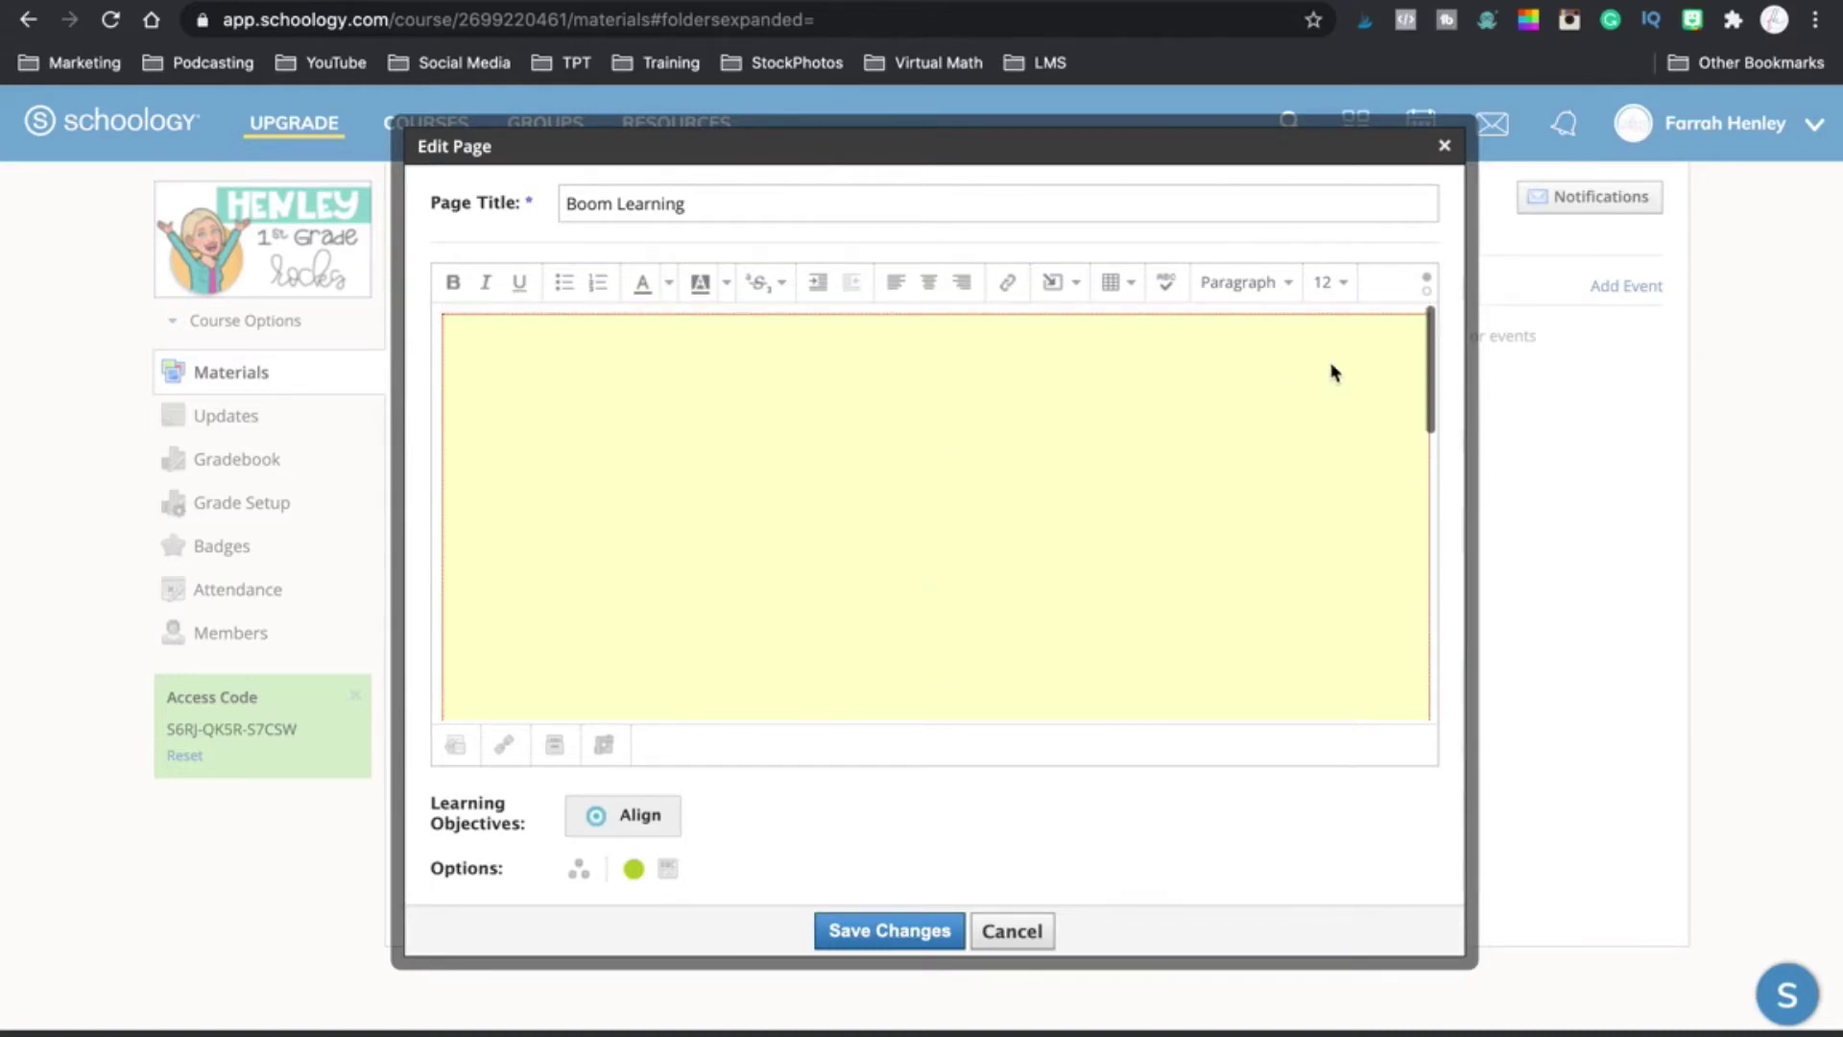
{"action": "left_click", "coordinate": [1426, 288]}
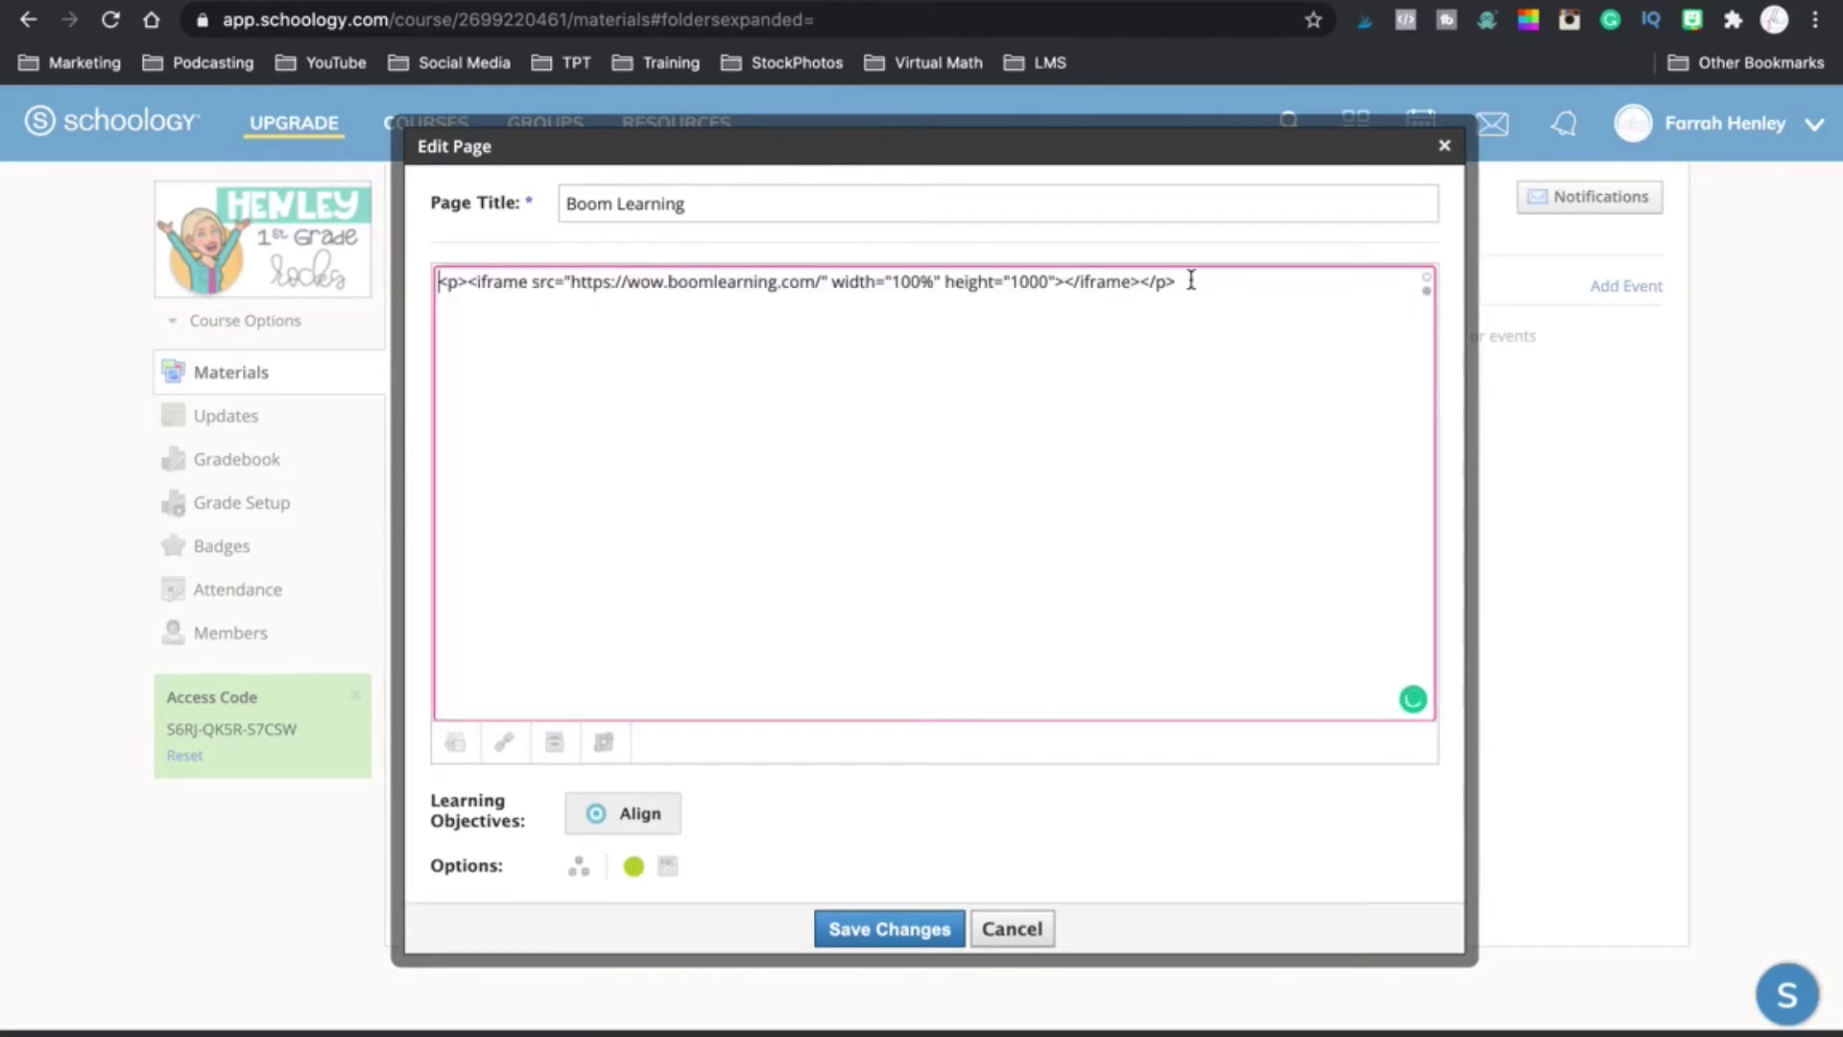
Select the whole iframe embed code line, cancel the edit, and open Add Materials
{"action": "left_click", "coordinate": [464, 284], "text": "shift"}
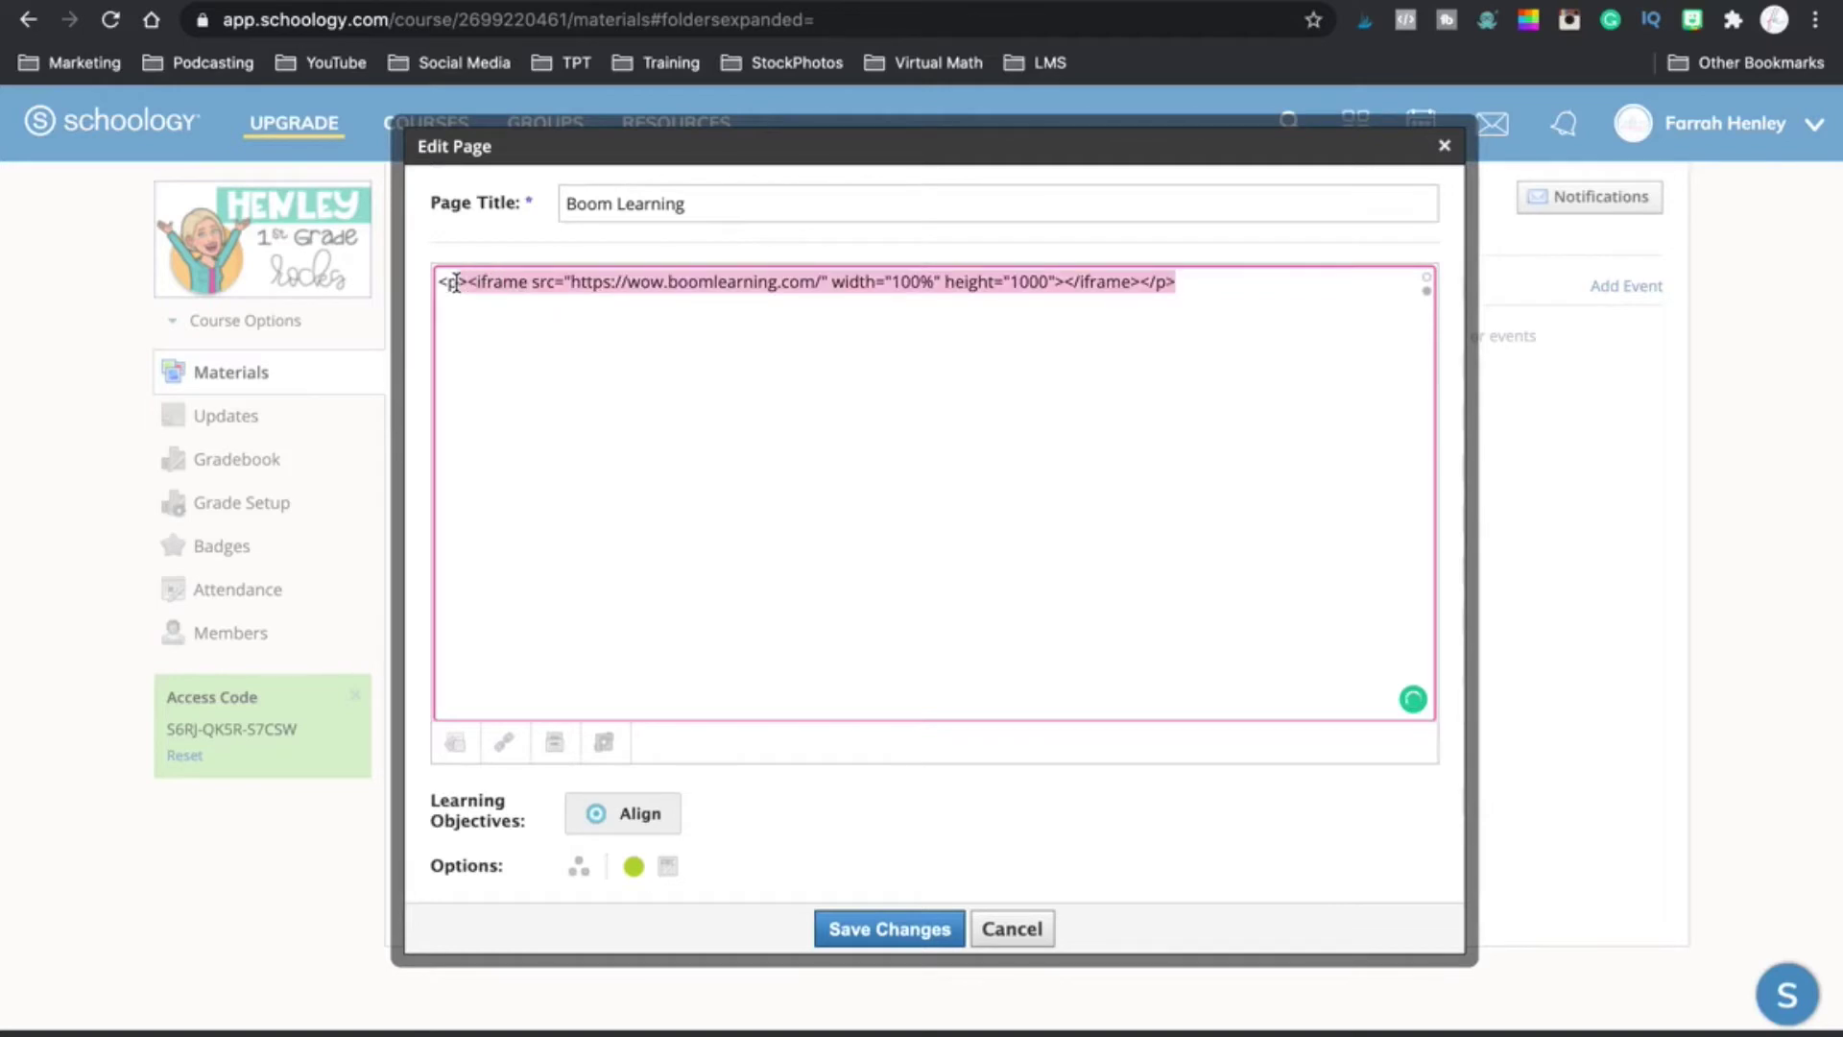
{"action": "left_click", "coordinate": [445, 284]}
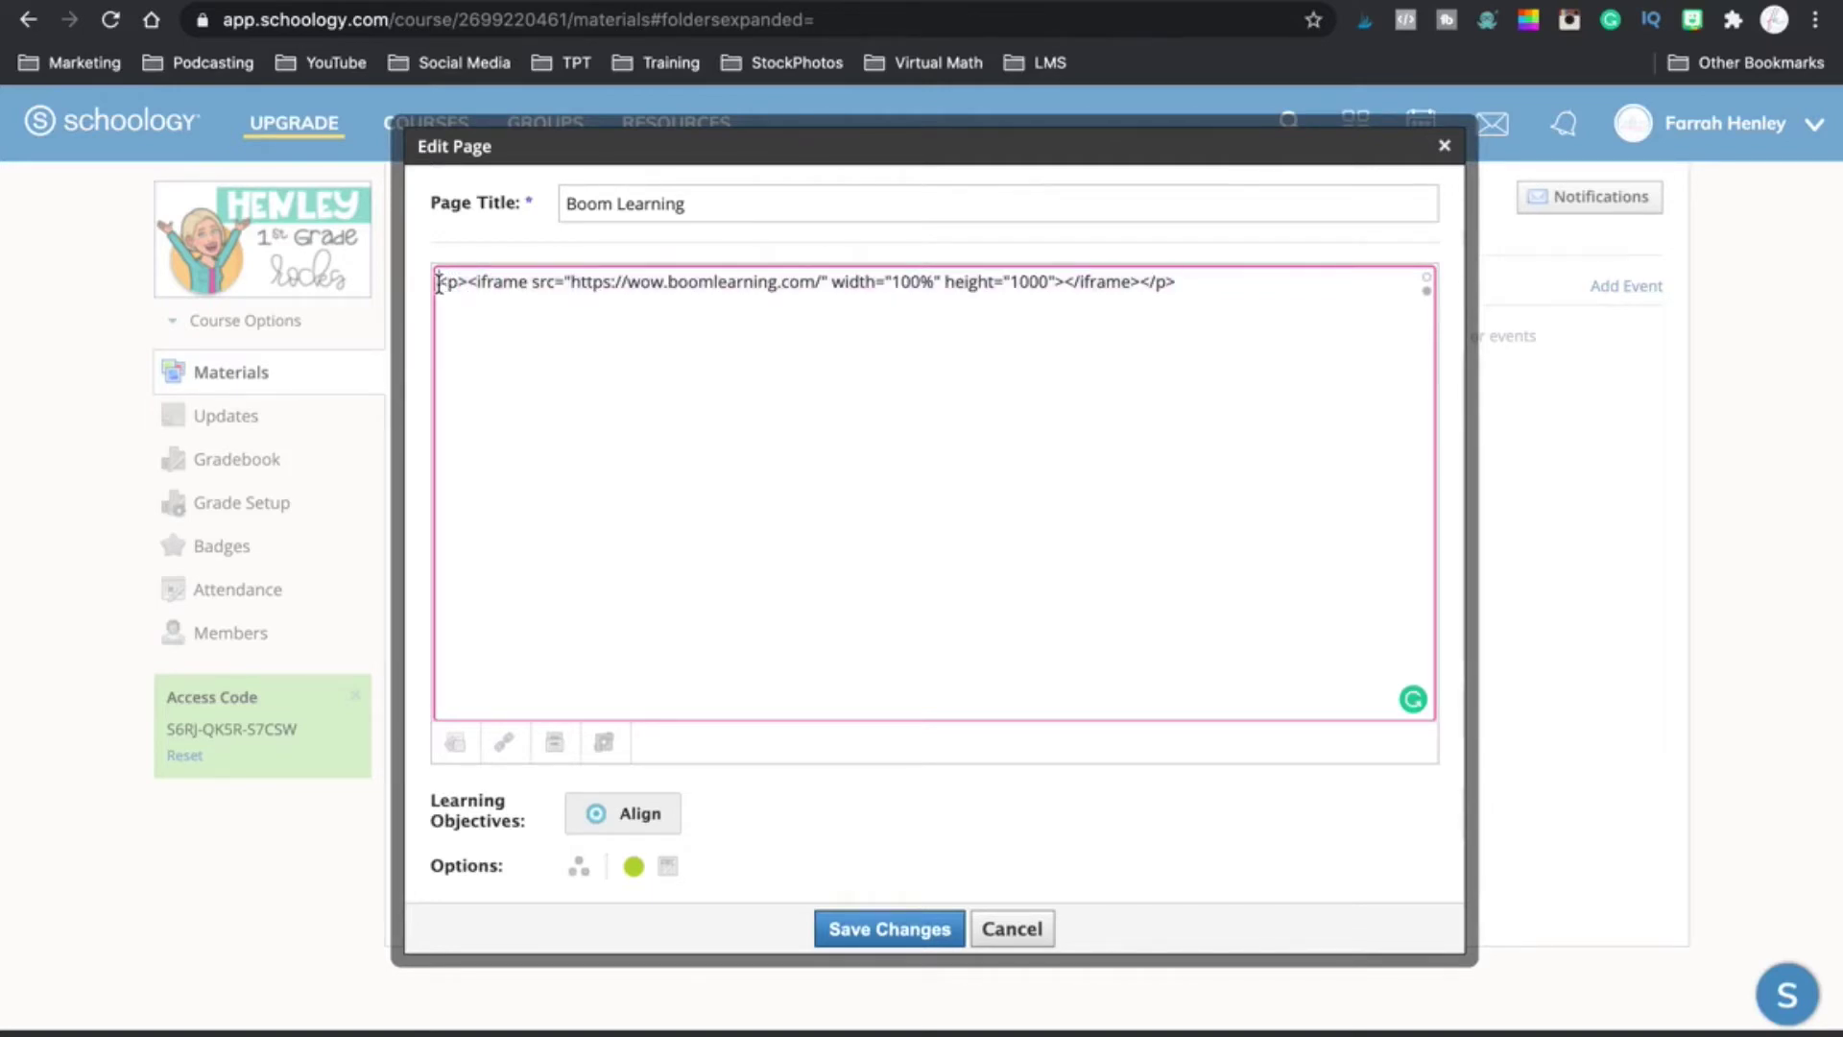
{"action": "left_click", "coordinate": [1188, 277], "text": "shift"}
{"action": "key", "text": "super+c"}
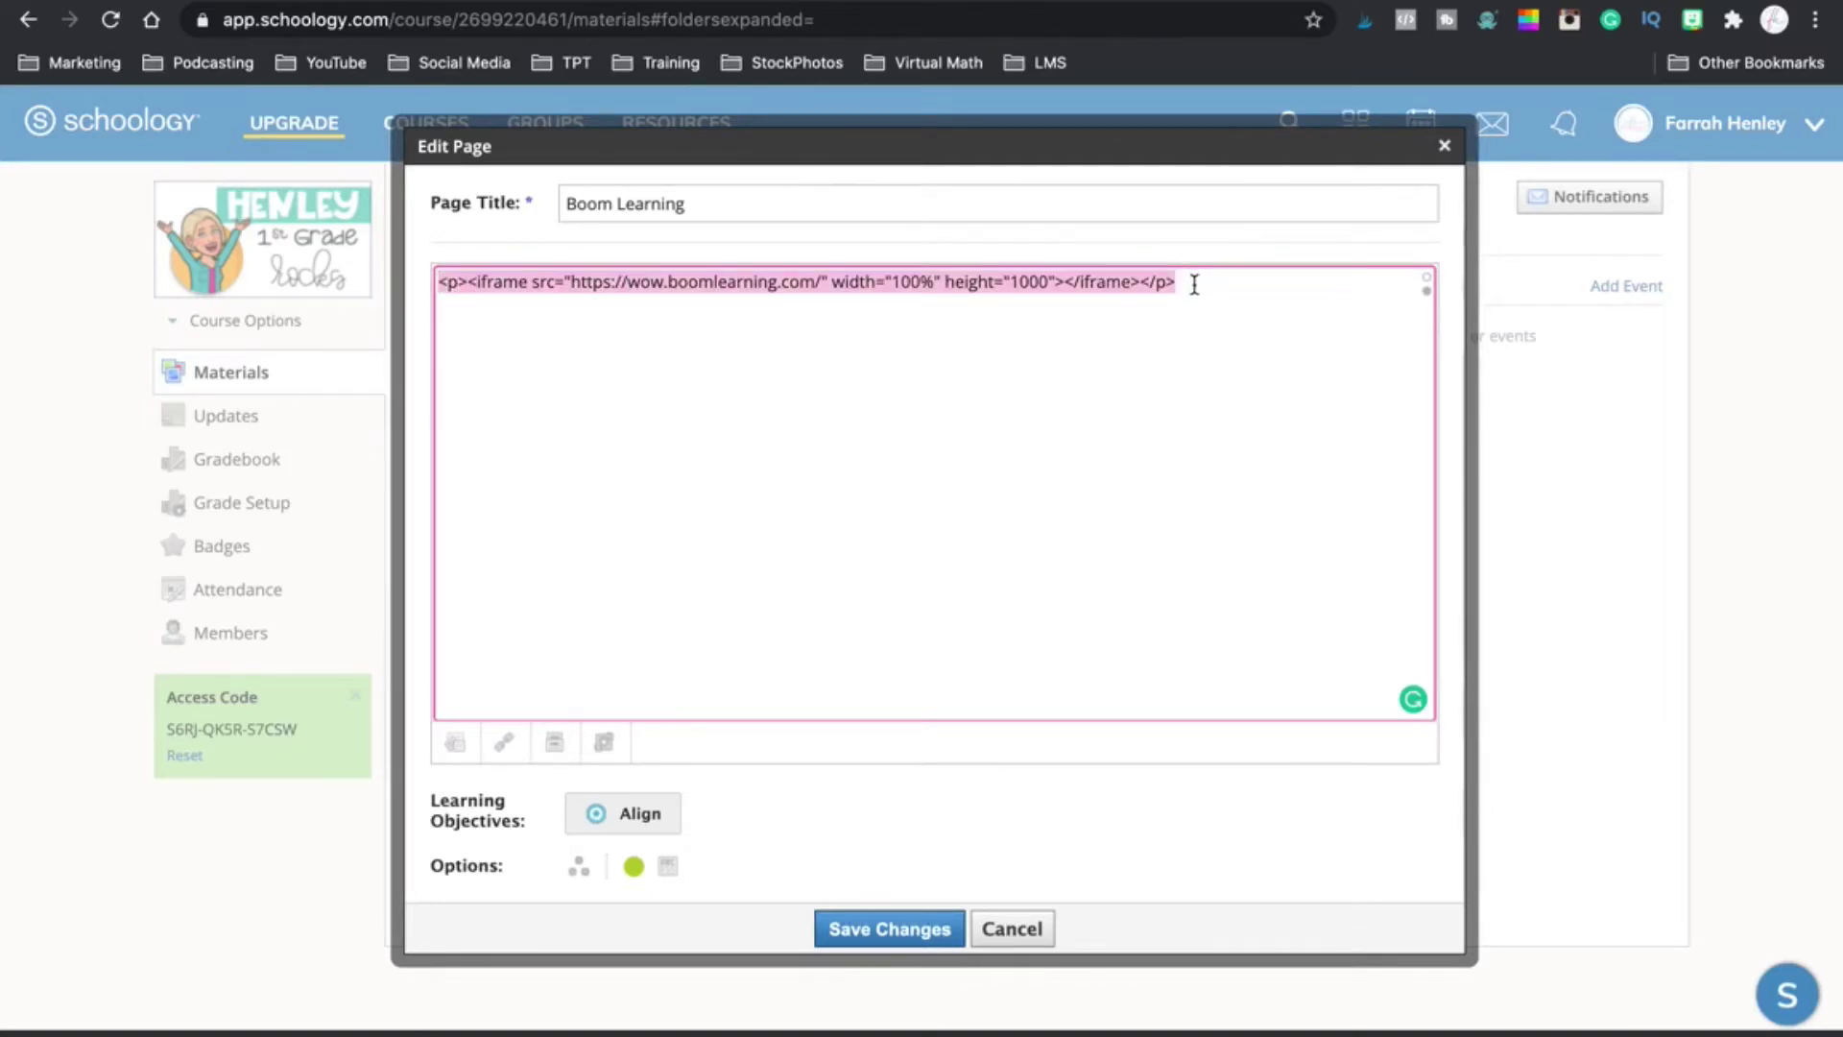
{"action": "left_click", "coordinate": [1008, 931]}
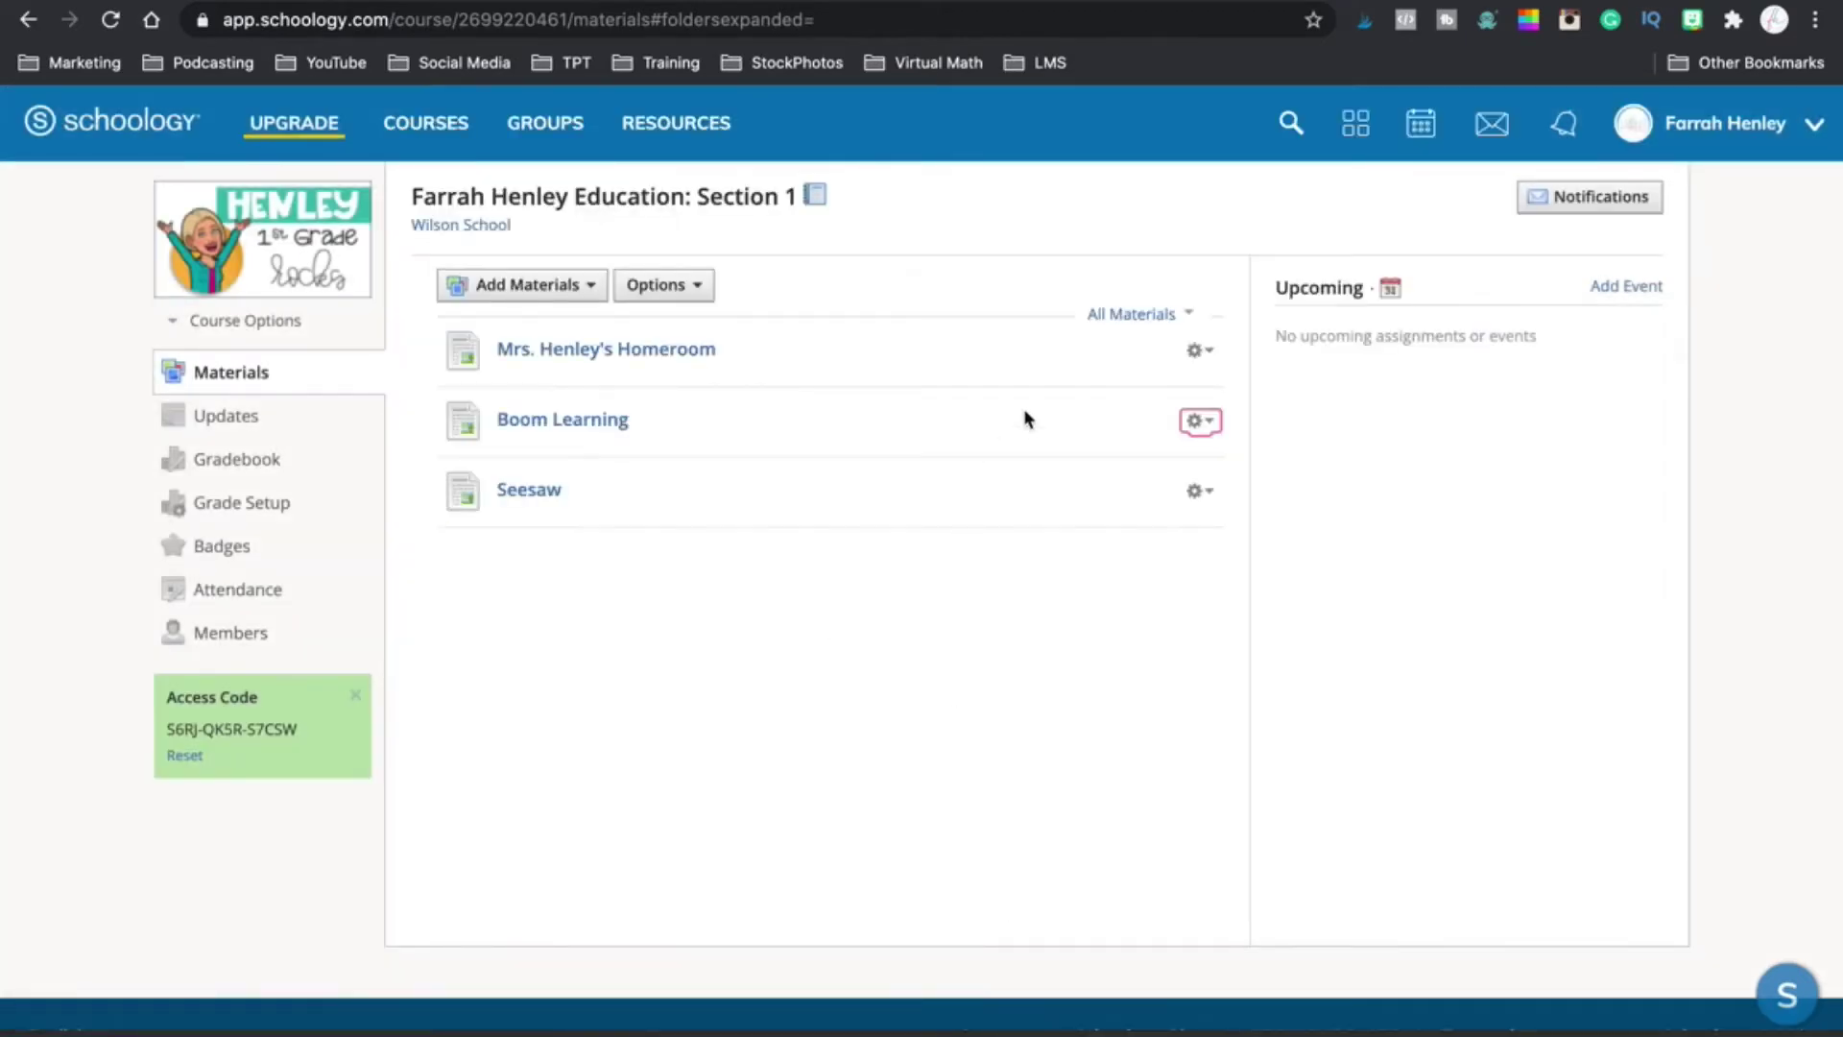
{"action": "left_click", "coordinate": [500, 286]}
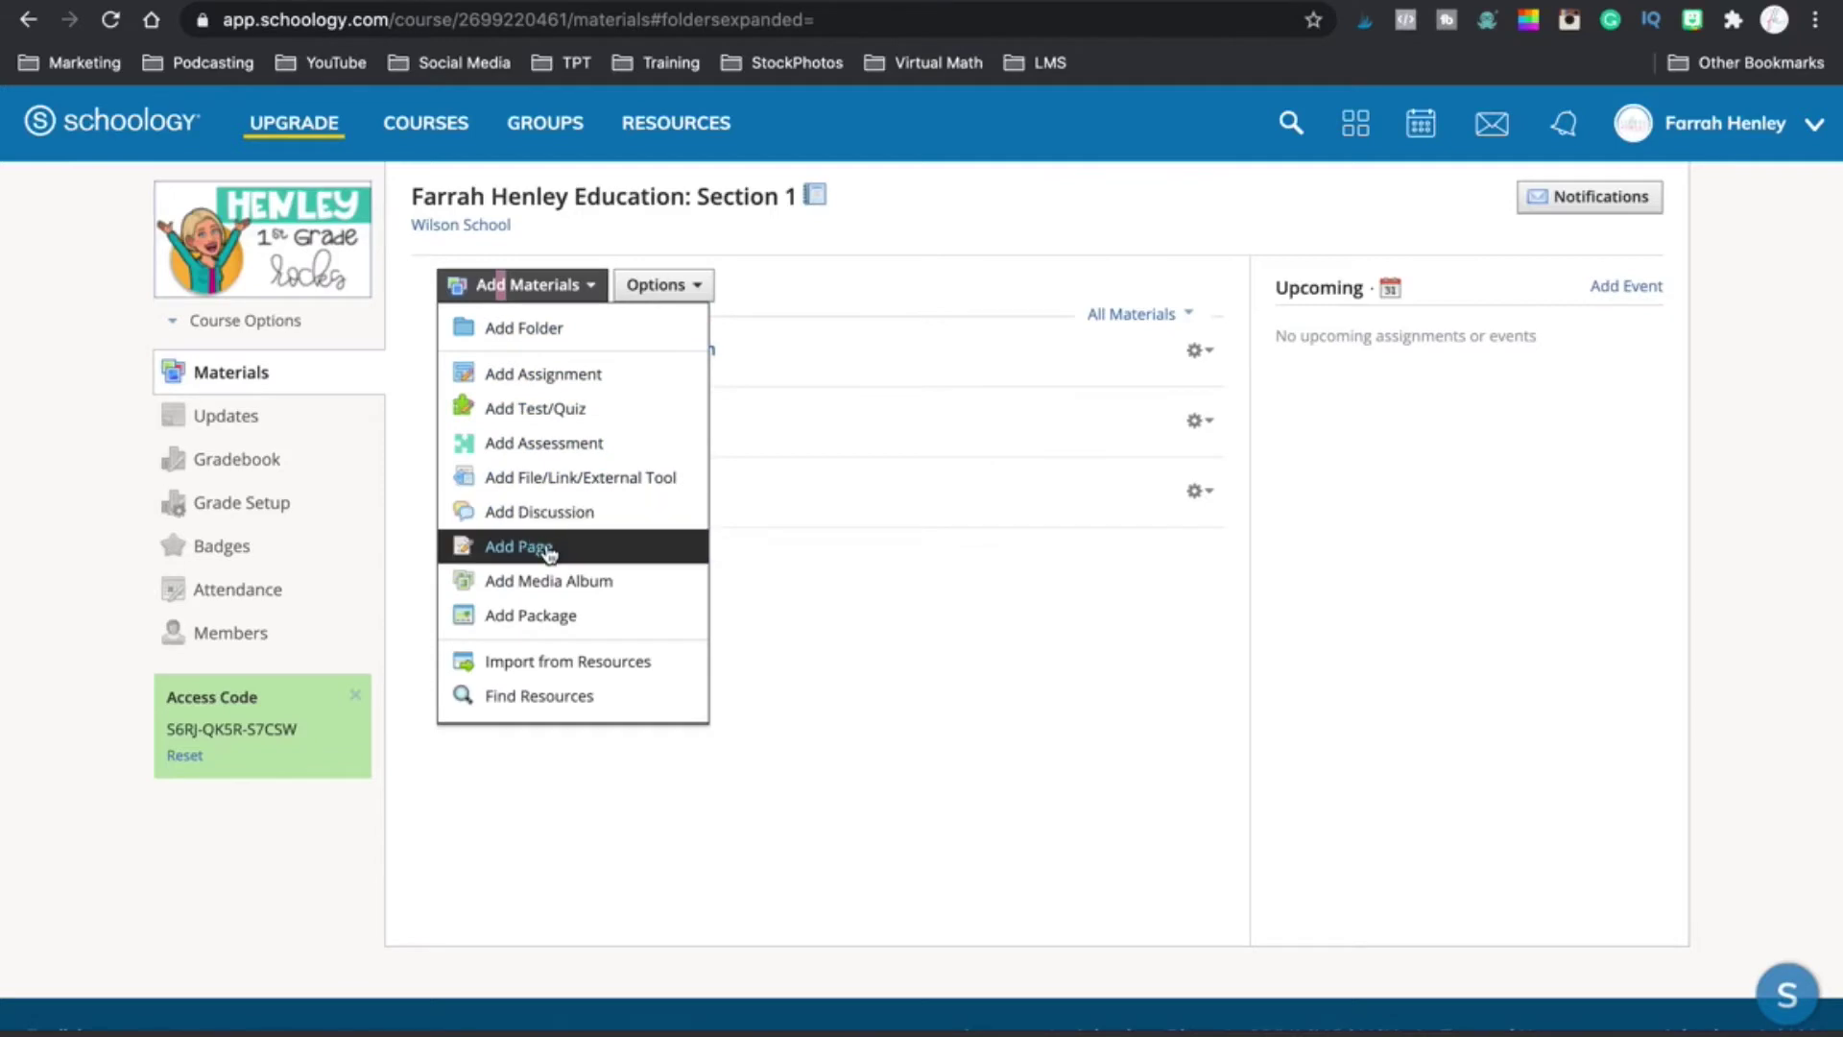
Create a page titled 'Boom Learniing' with the Boom Learning iframe code pasted as its HTML body
{"action": "left_click", "coordinate": [518, 546]}
{"action": "left_click", "coordinate": [785, 204]}
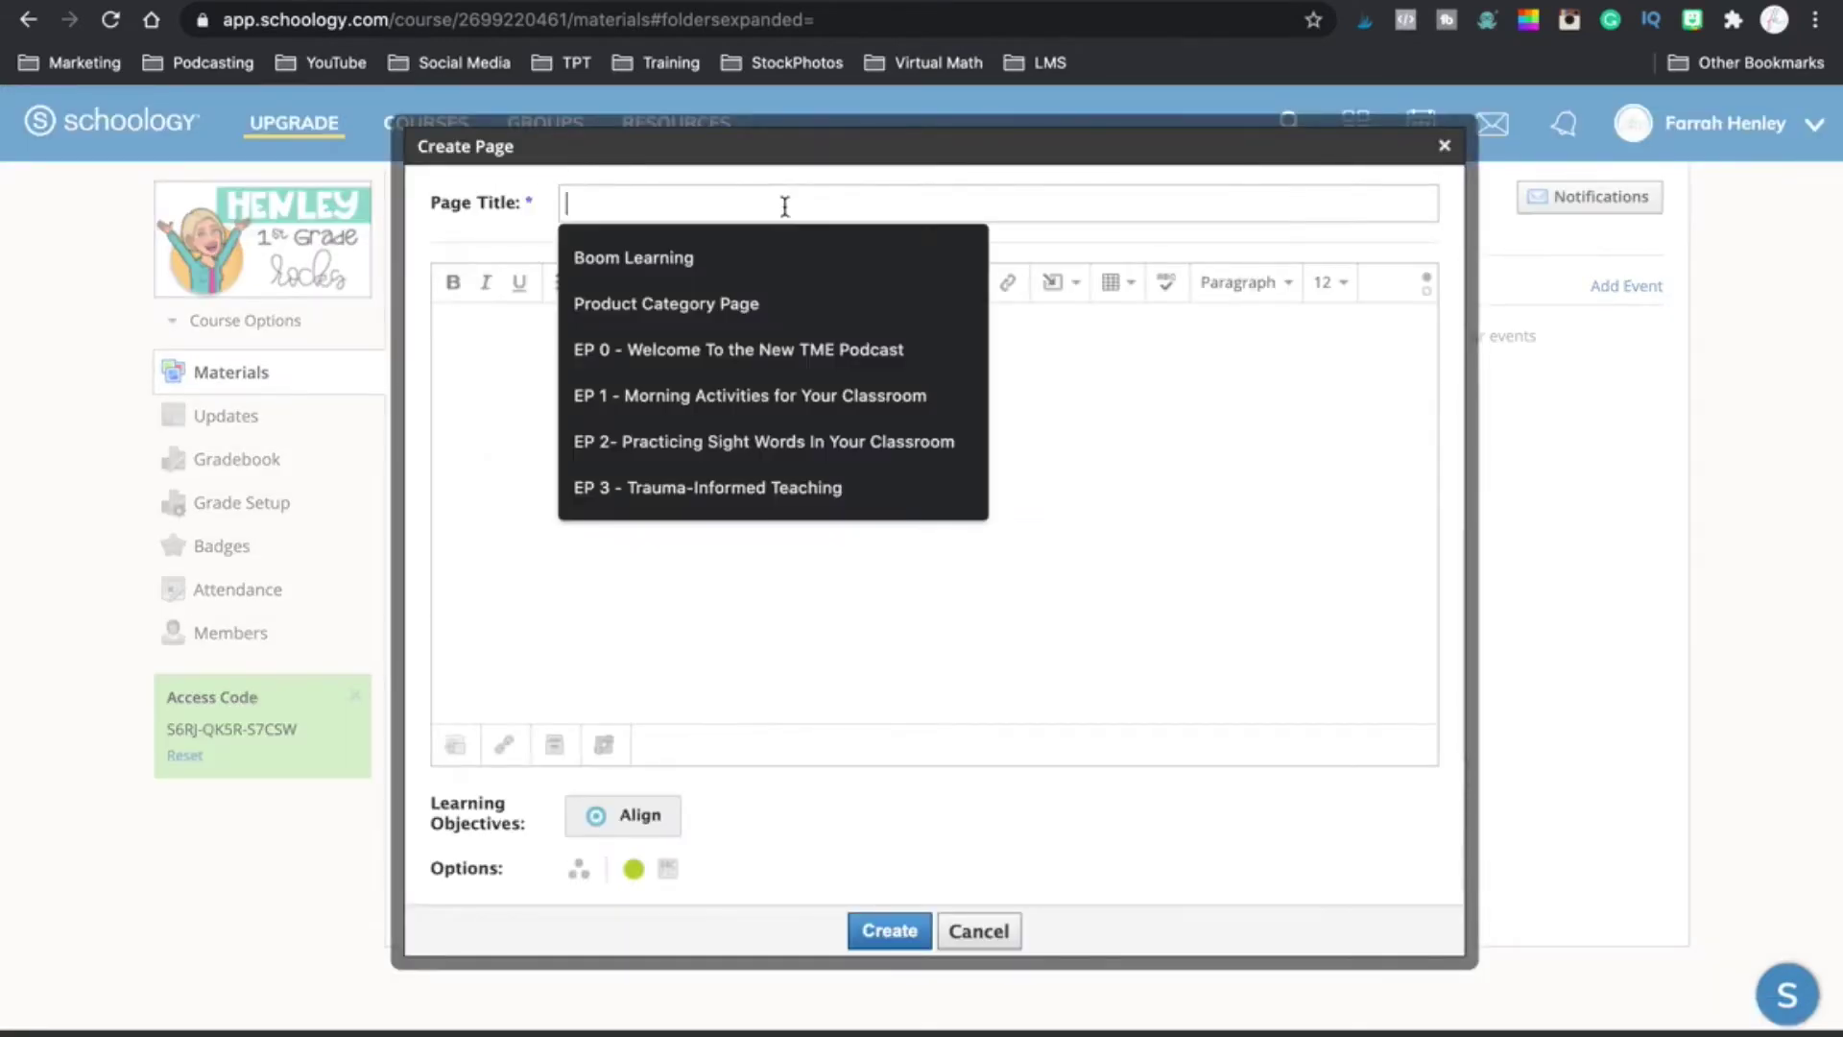
{"action": "type", "text": "Boom"}
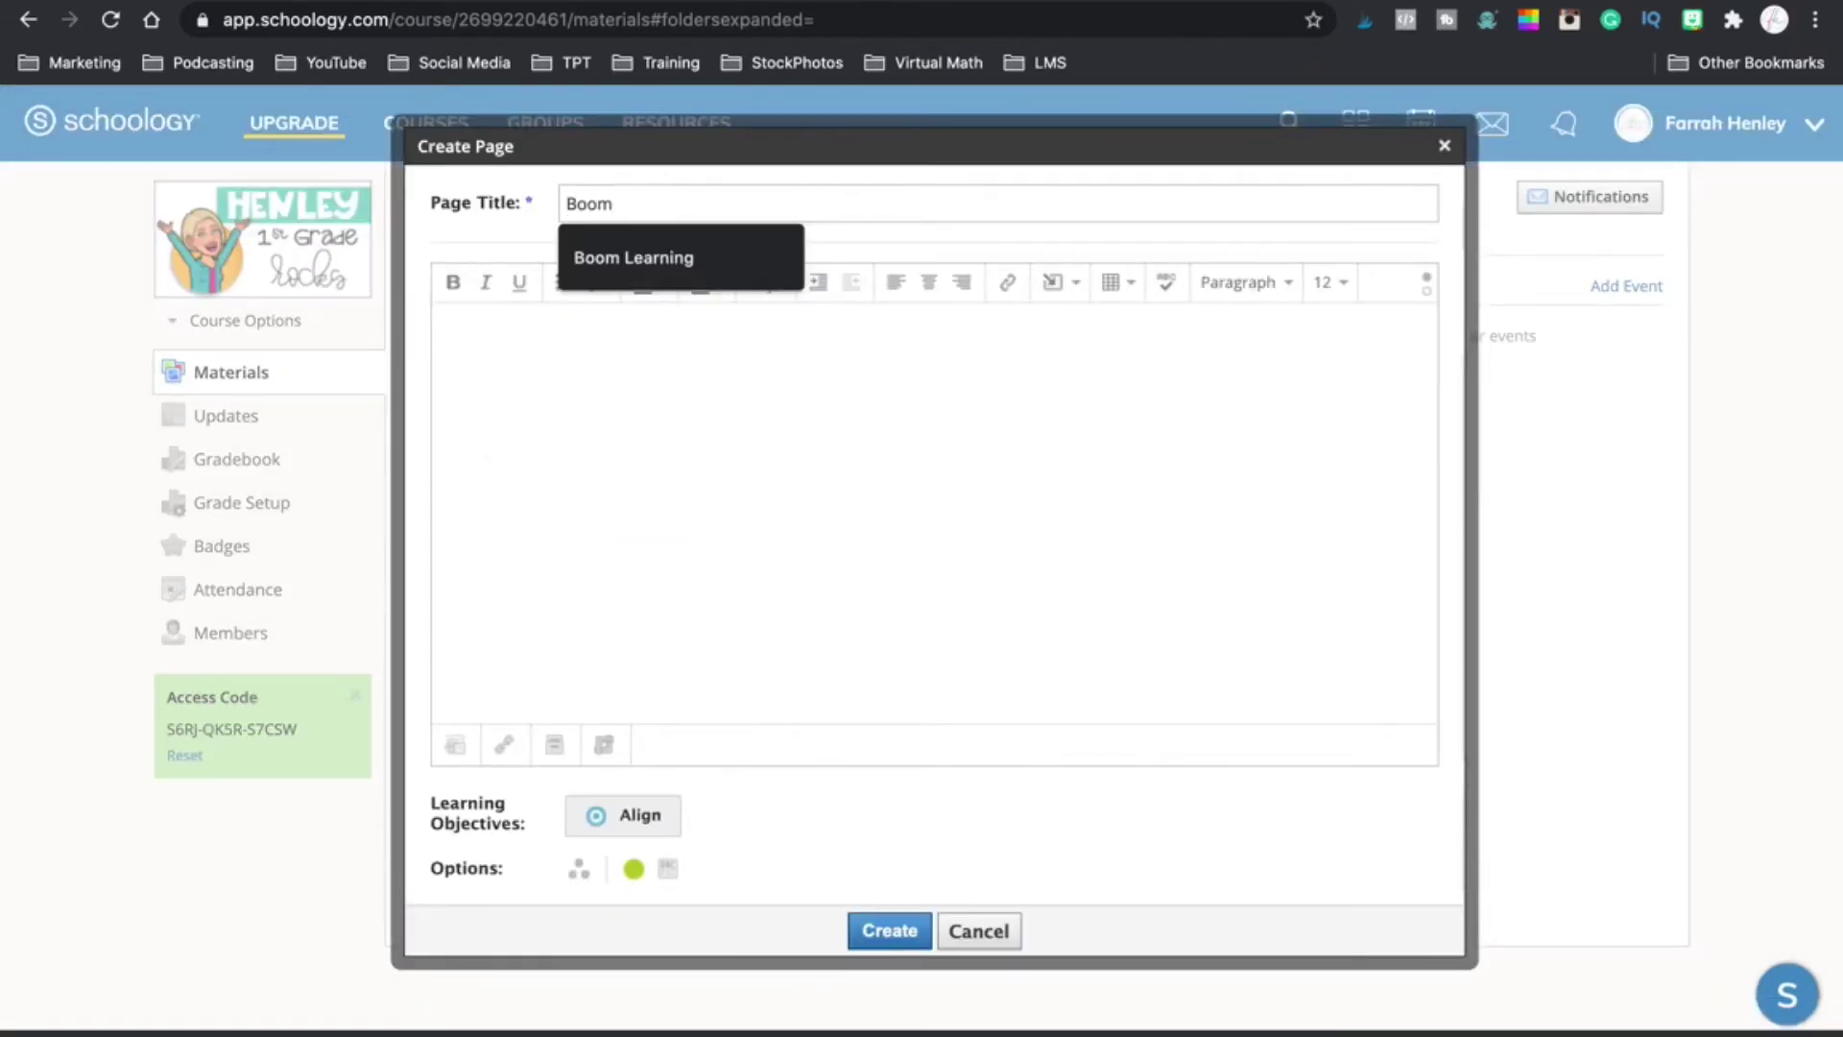
{"action": "type", "text": " Learniing"}
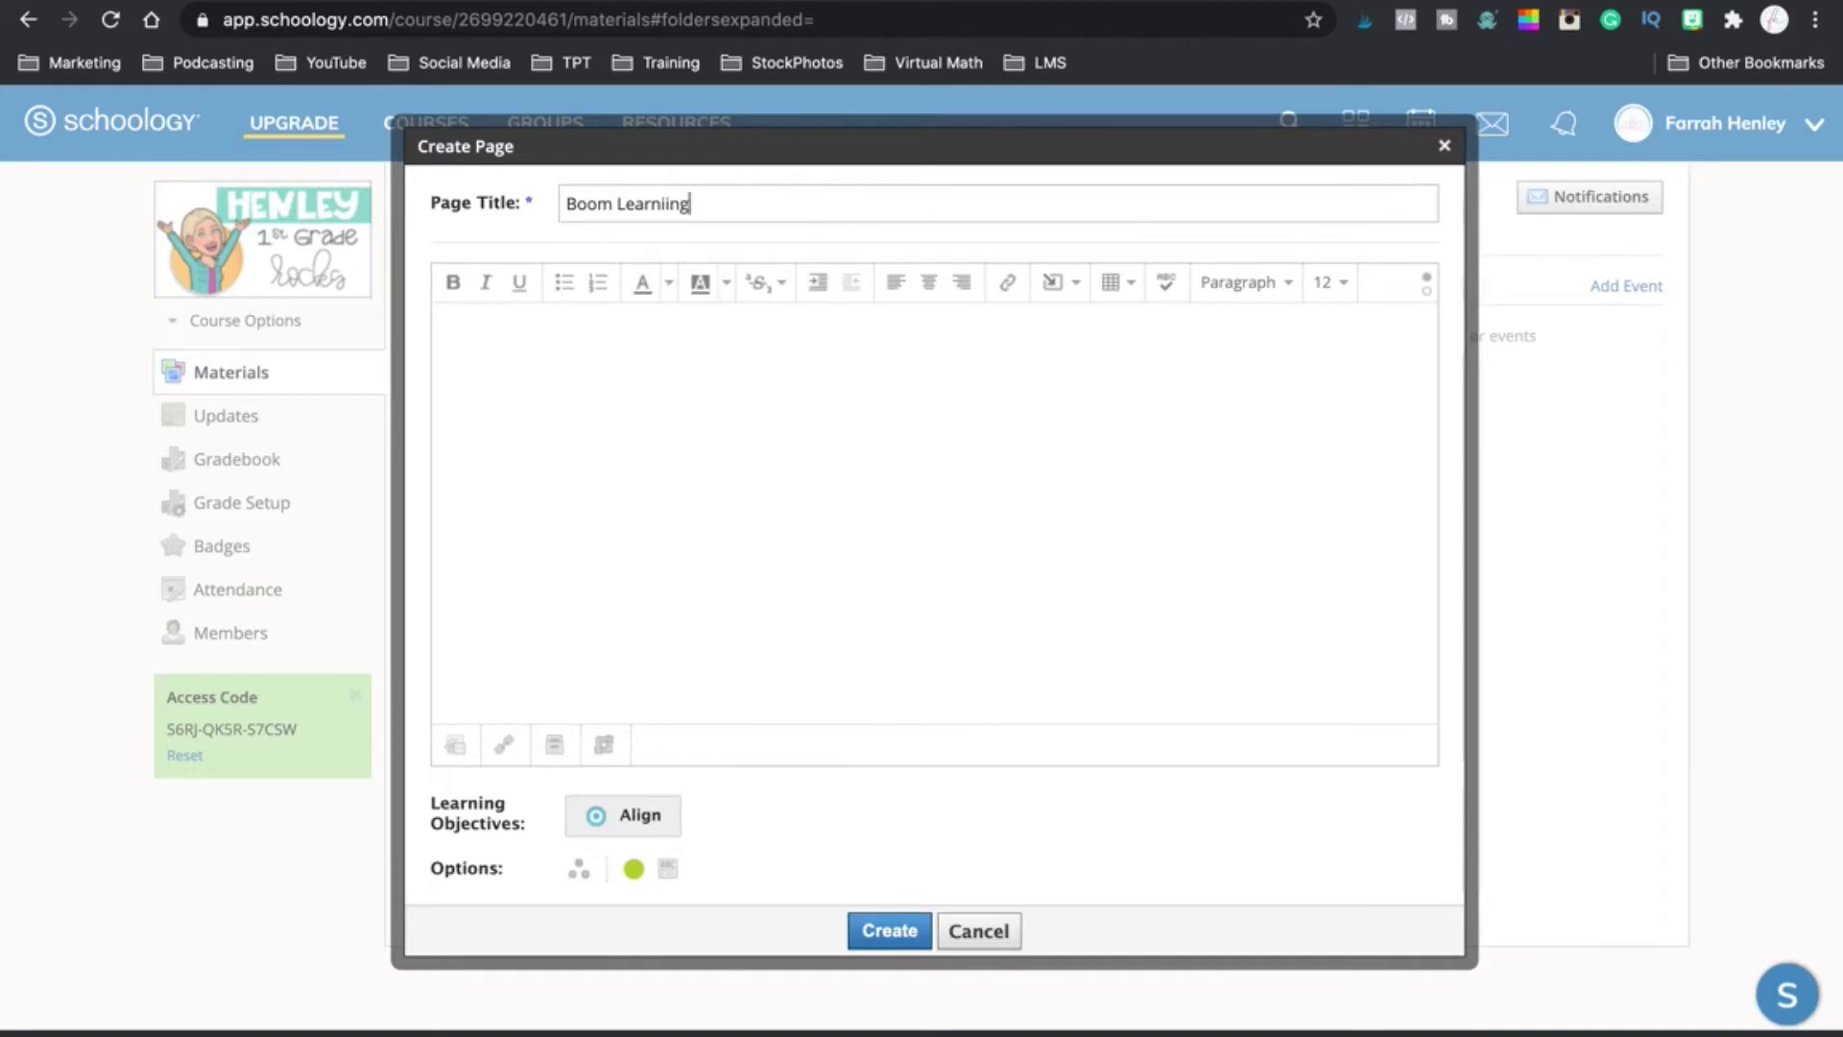
{"action": "left_click", "coordinate": [745, 398]}
{"action": "left_click", "coordinate": [1425, 291]}
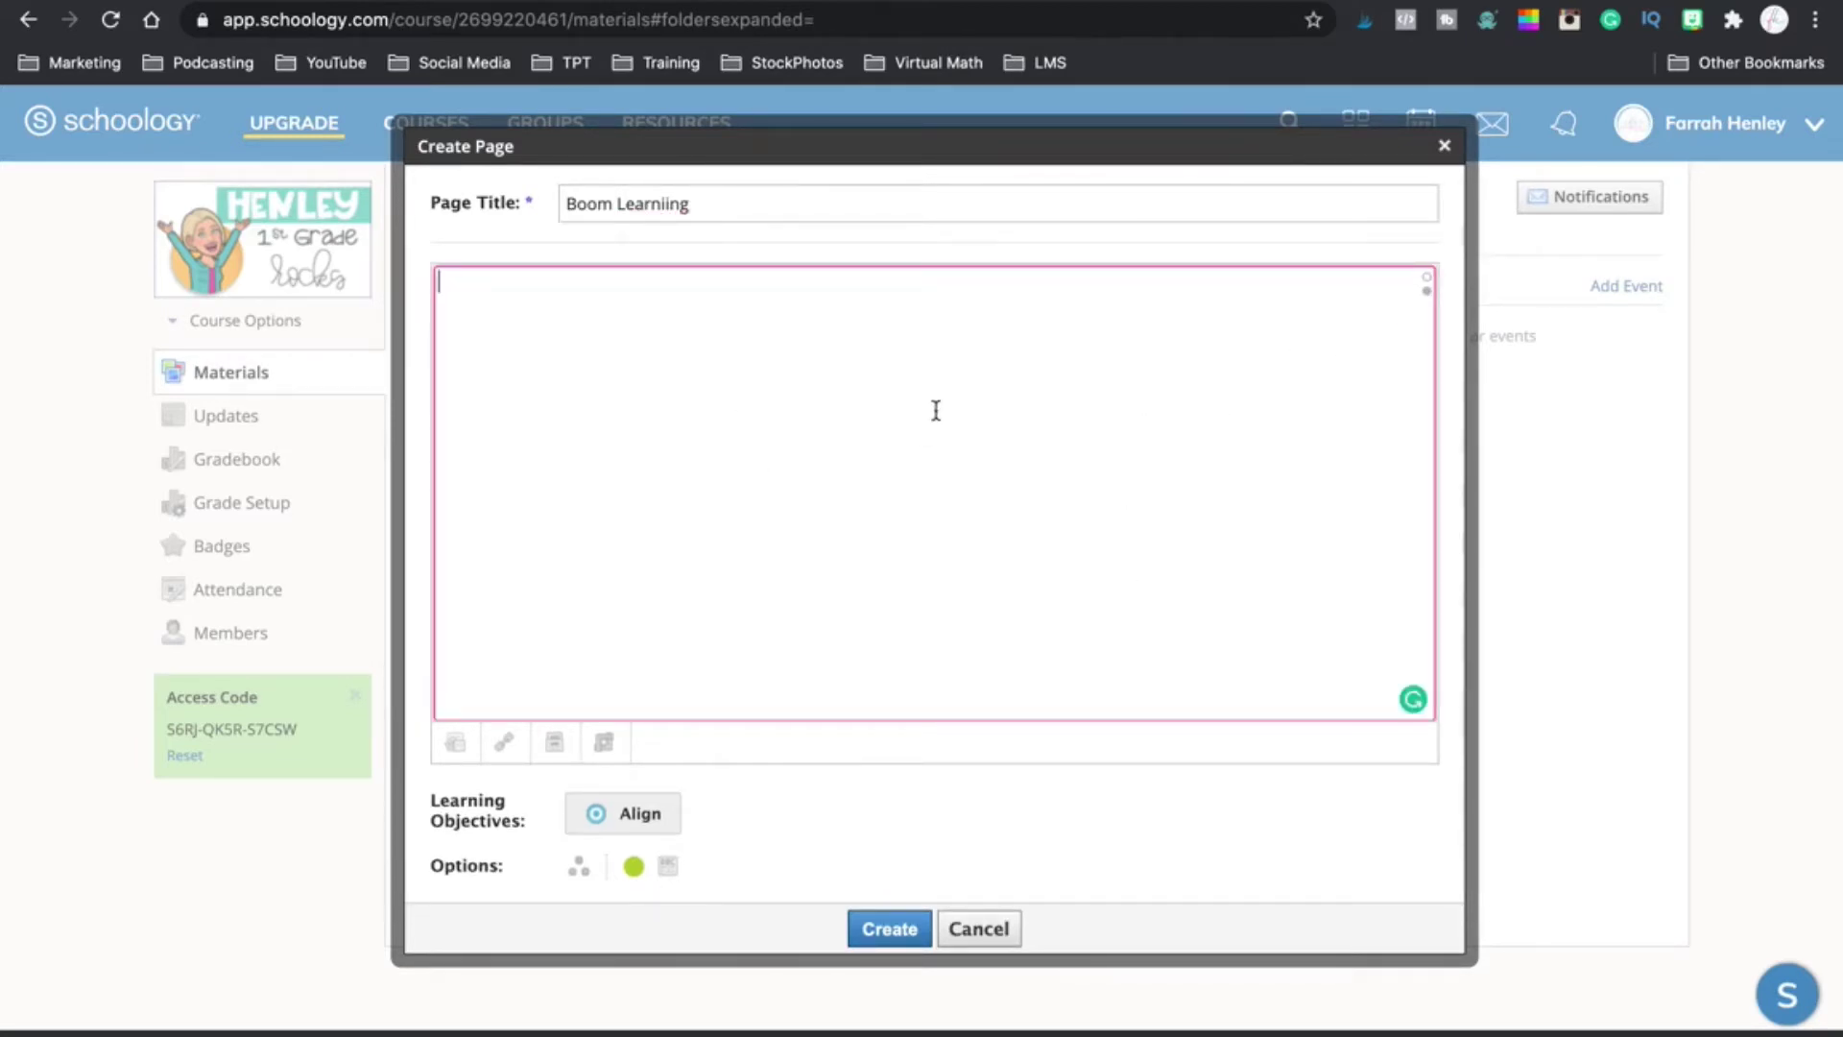
{"action": "key", "text": "super+v"}
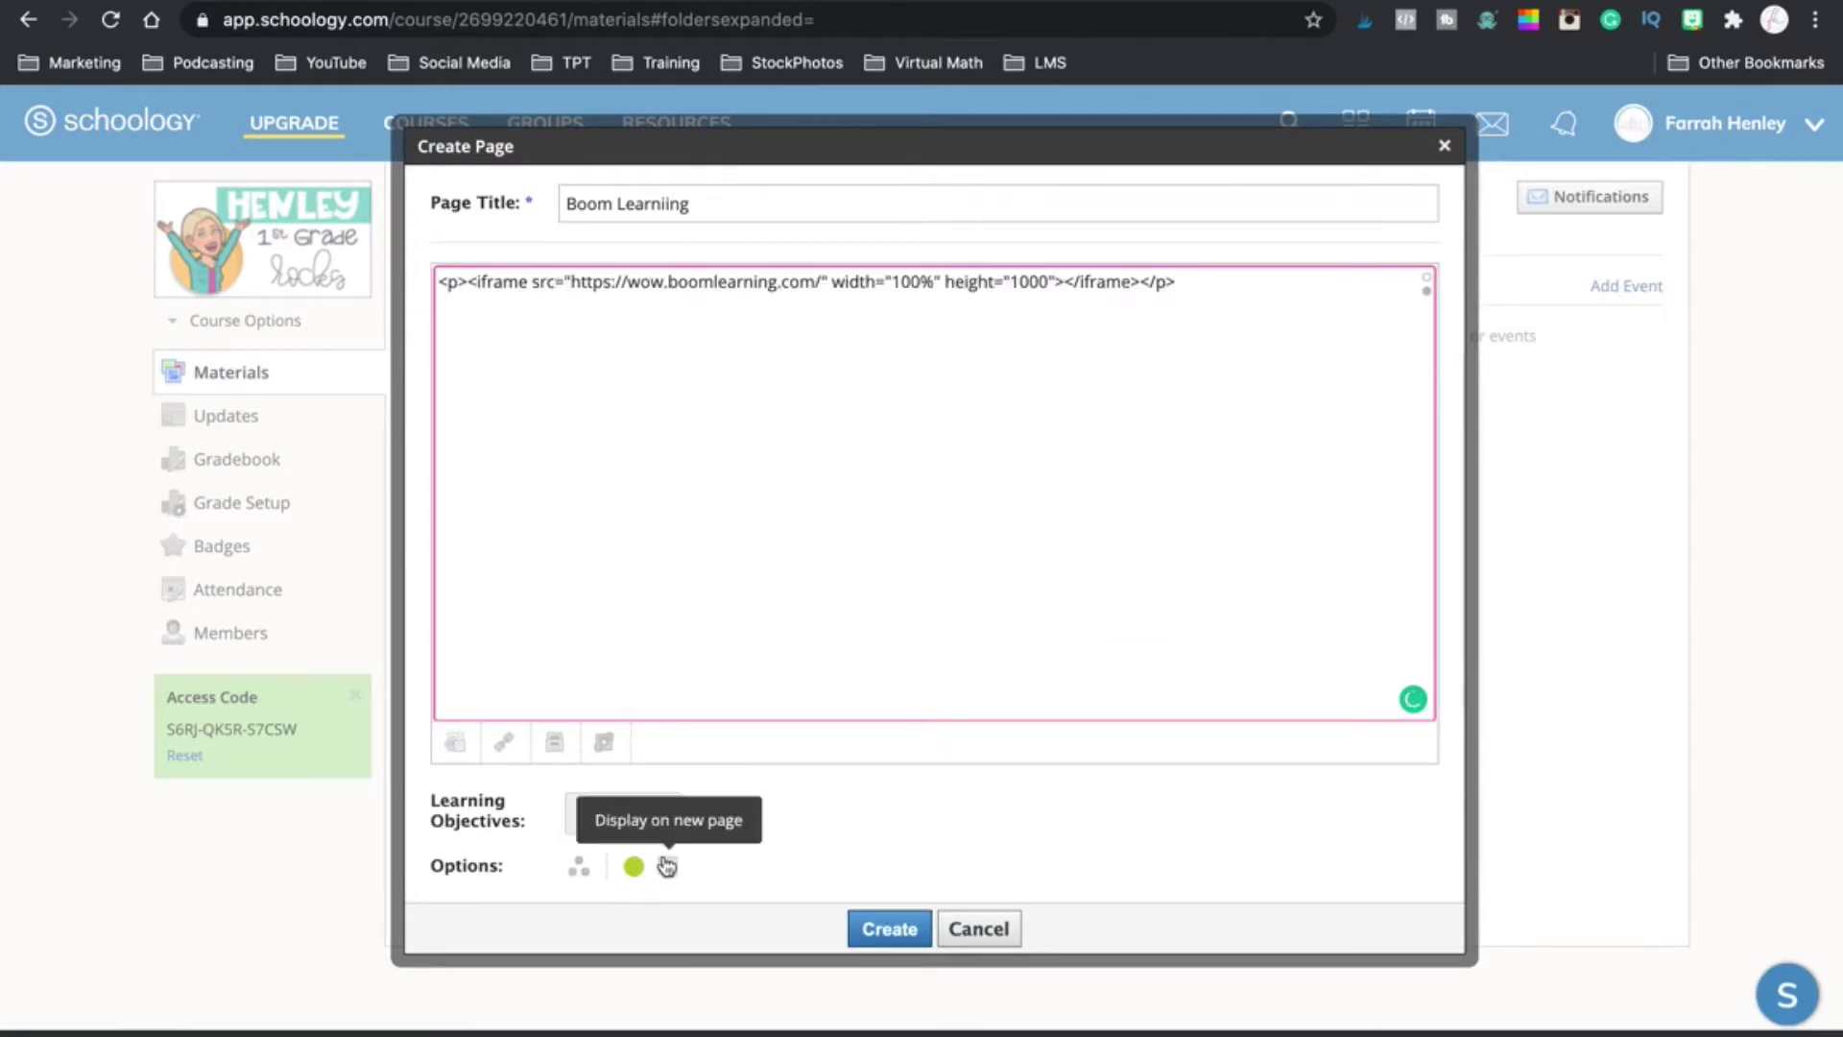
{"action": "left_click", "coordinate": [890, 929]}
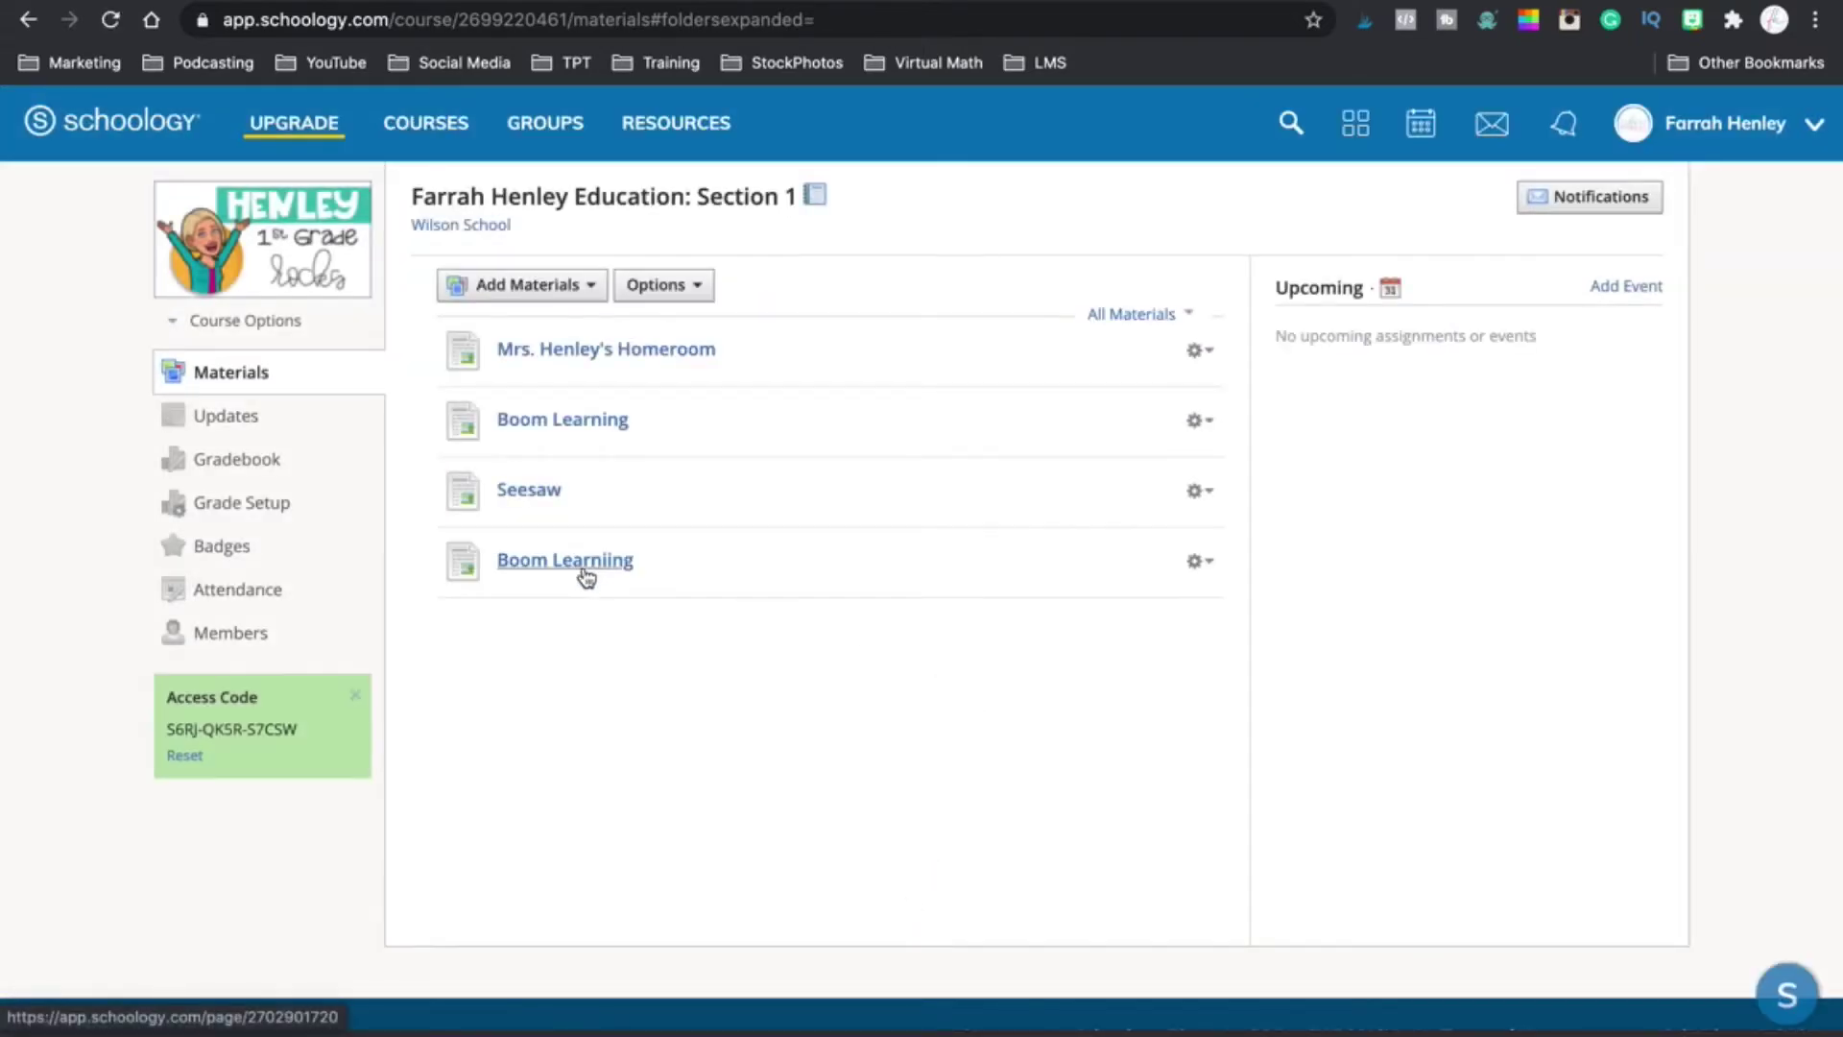
{"action": "left_click", "coordinate": [582, 564]}
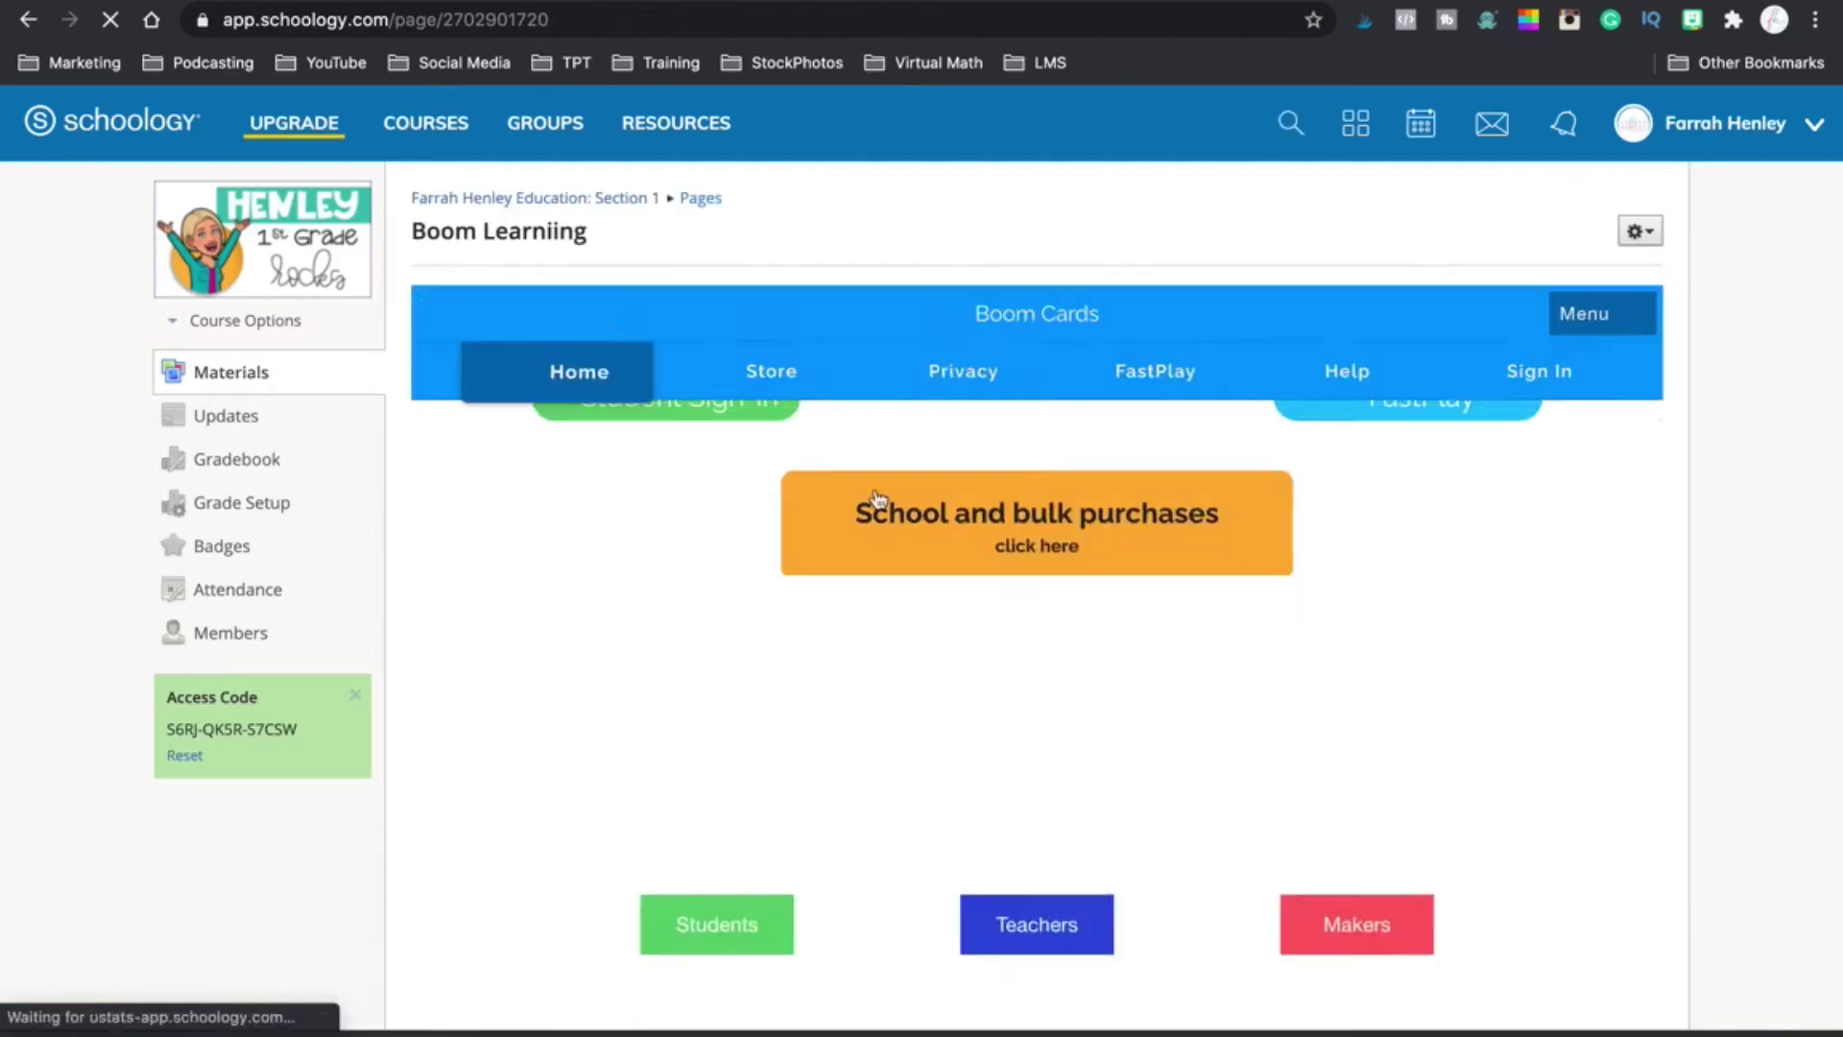
{"action": "scroll", "coordinate": [1284, 854], "scroll_direction": "down", "scroll_amount": 5}
{"action": "scroll", "coordinate": [1284, 855], "scroll_direction": "down", "scroll_amount": 5}
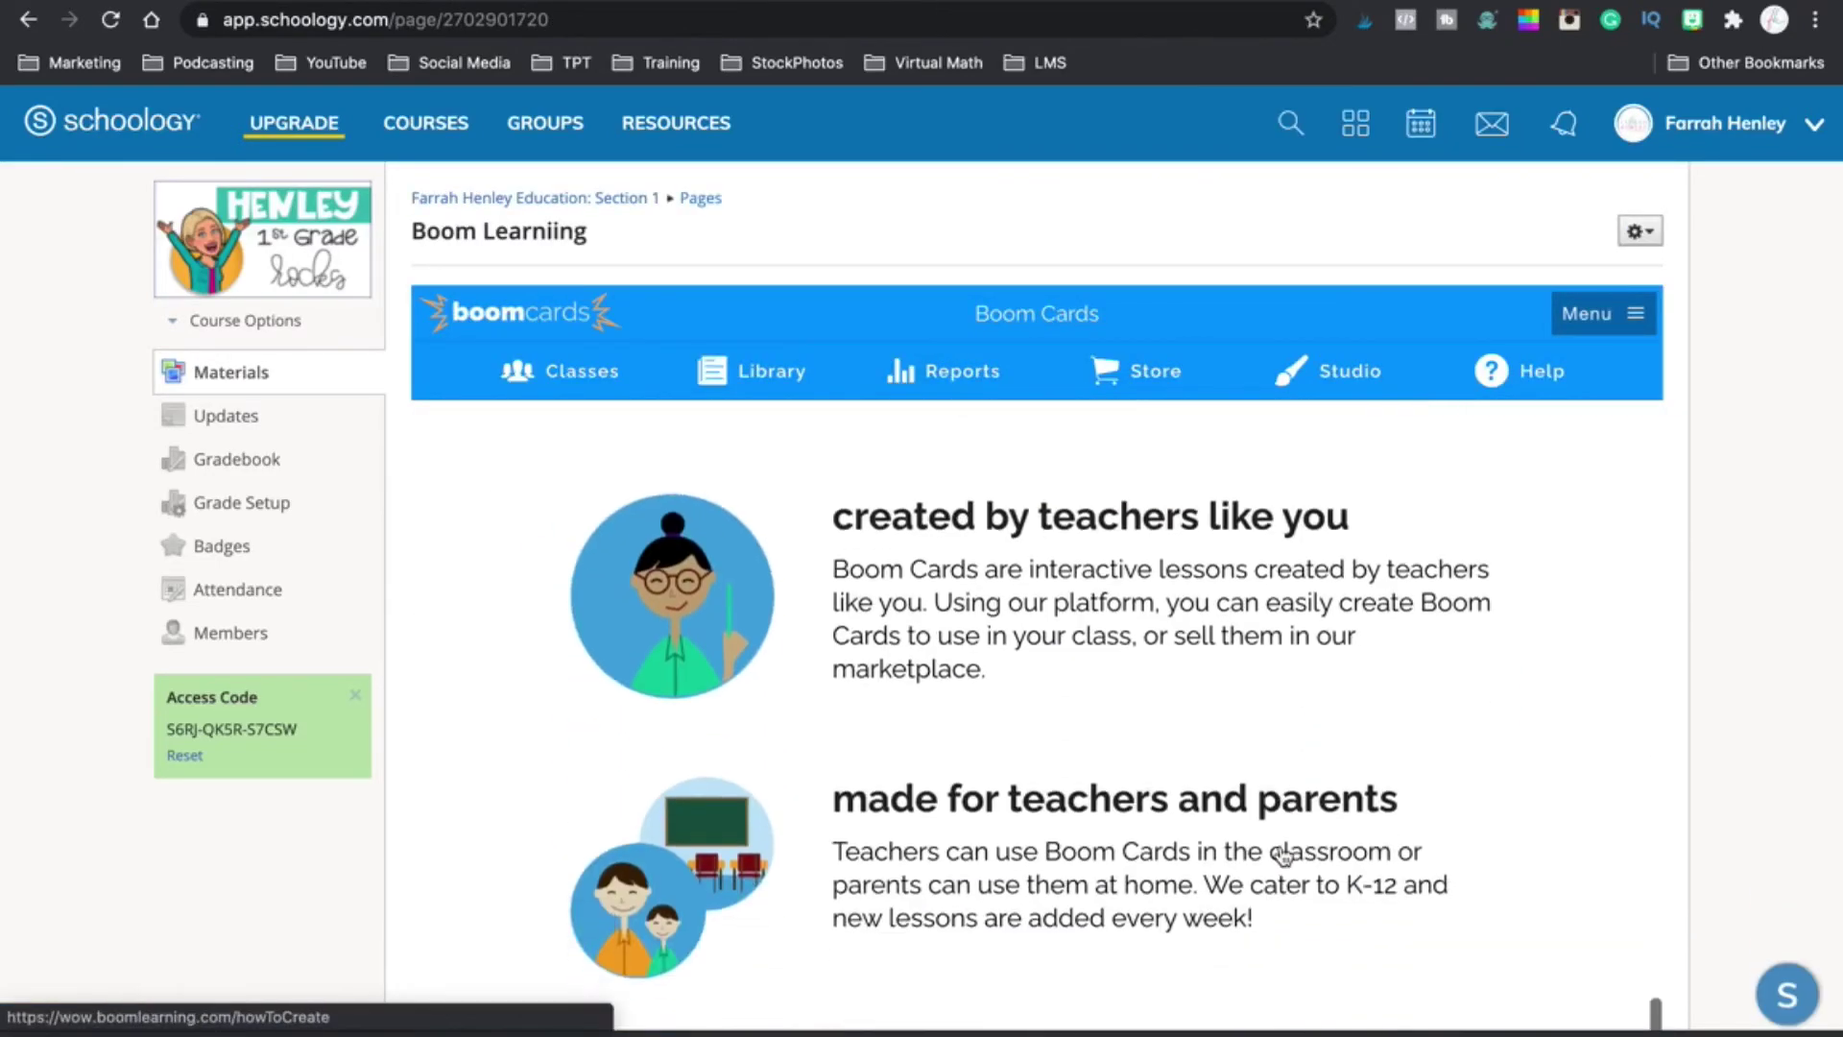
{"action": "scroll", "coordinate": [1284, 854], "scroll_direction": "up", "scroll_amount": 10}
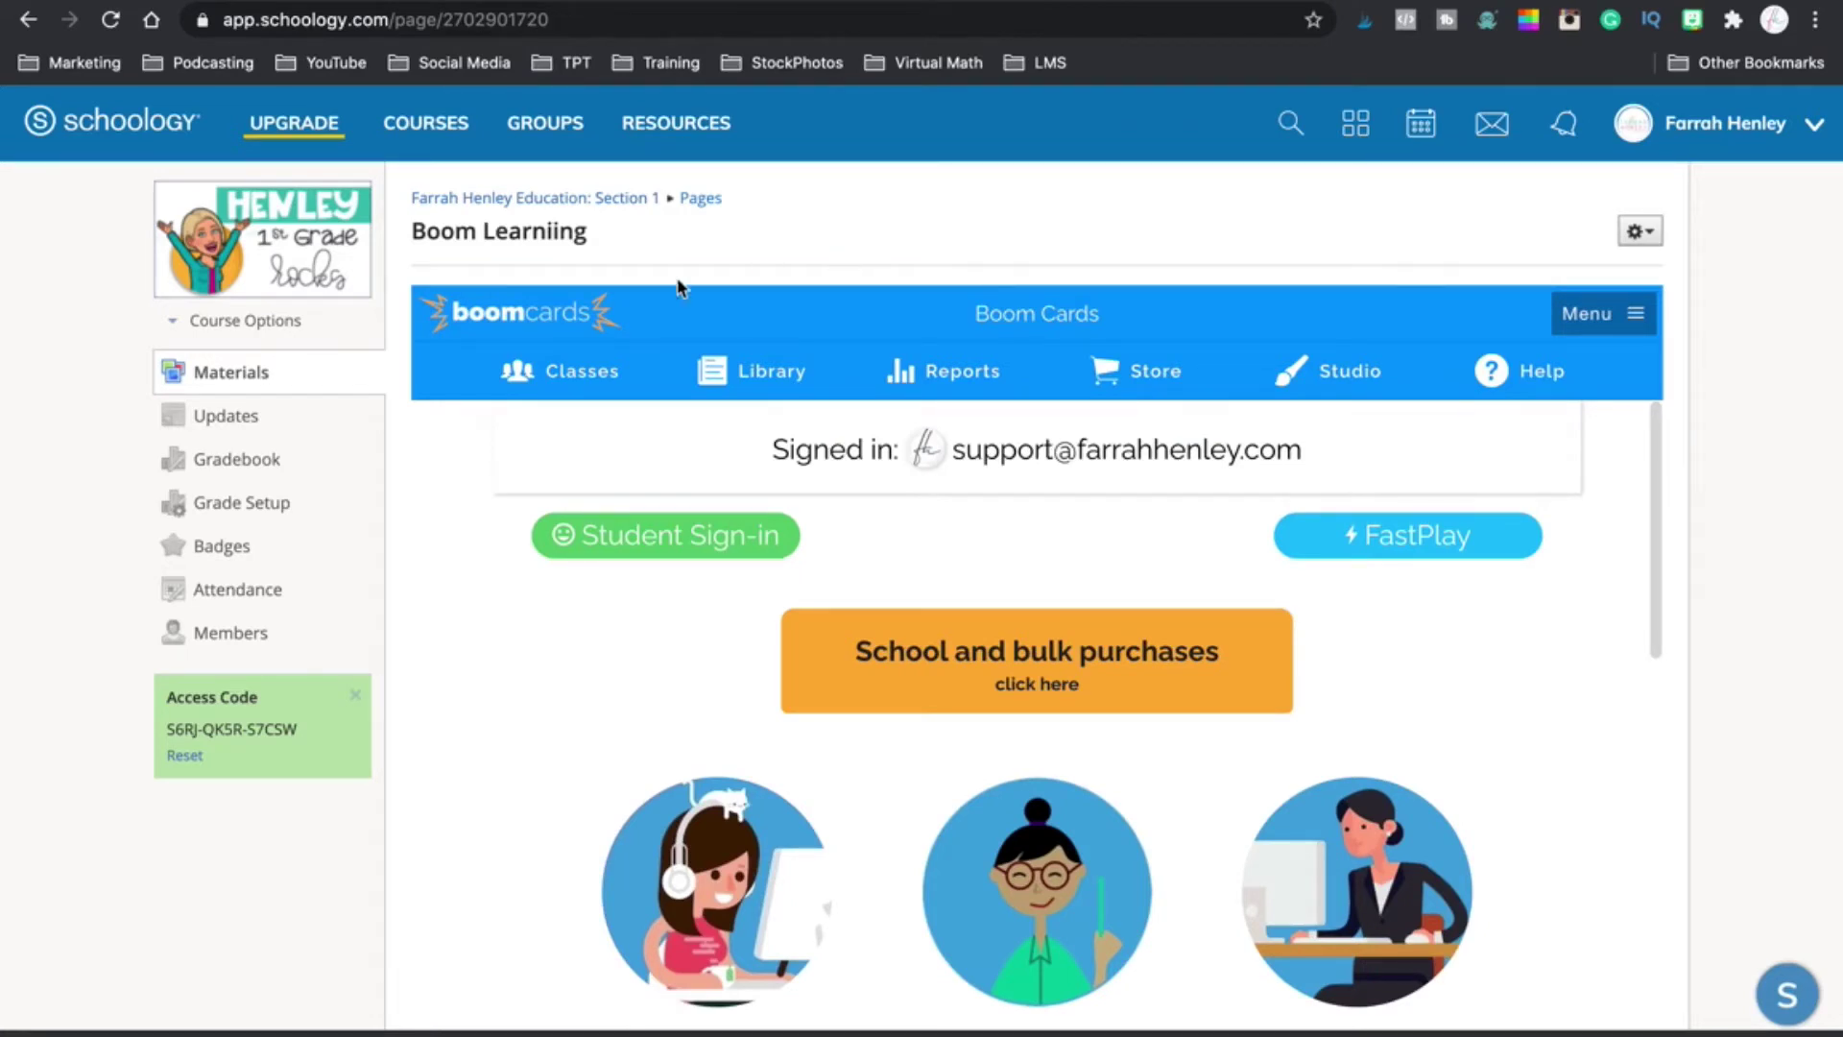
{"action": "left_click", "coordinate": [246, 388]}
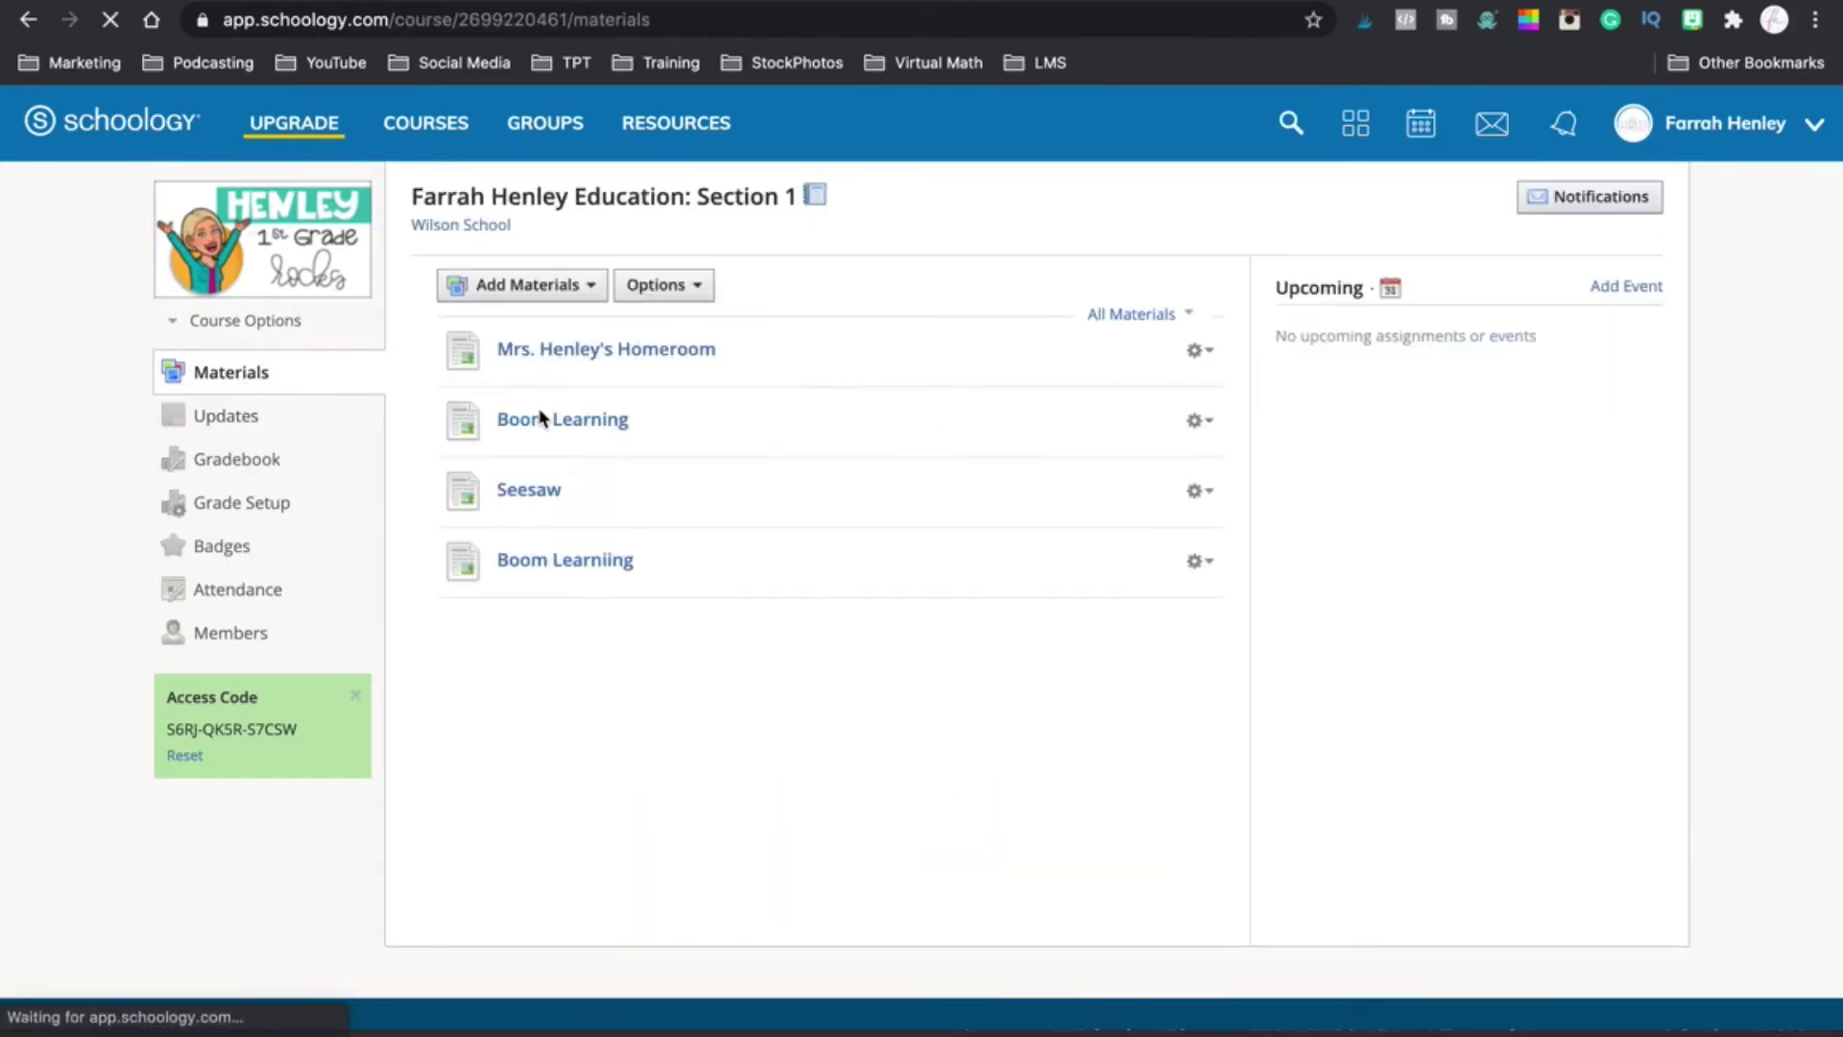
Open the Seesaw page and switch its embedded Seesaw app from Journal to Activities
{"action": "left_click", "coordinate": [541, 495]}
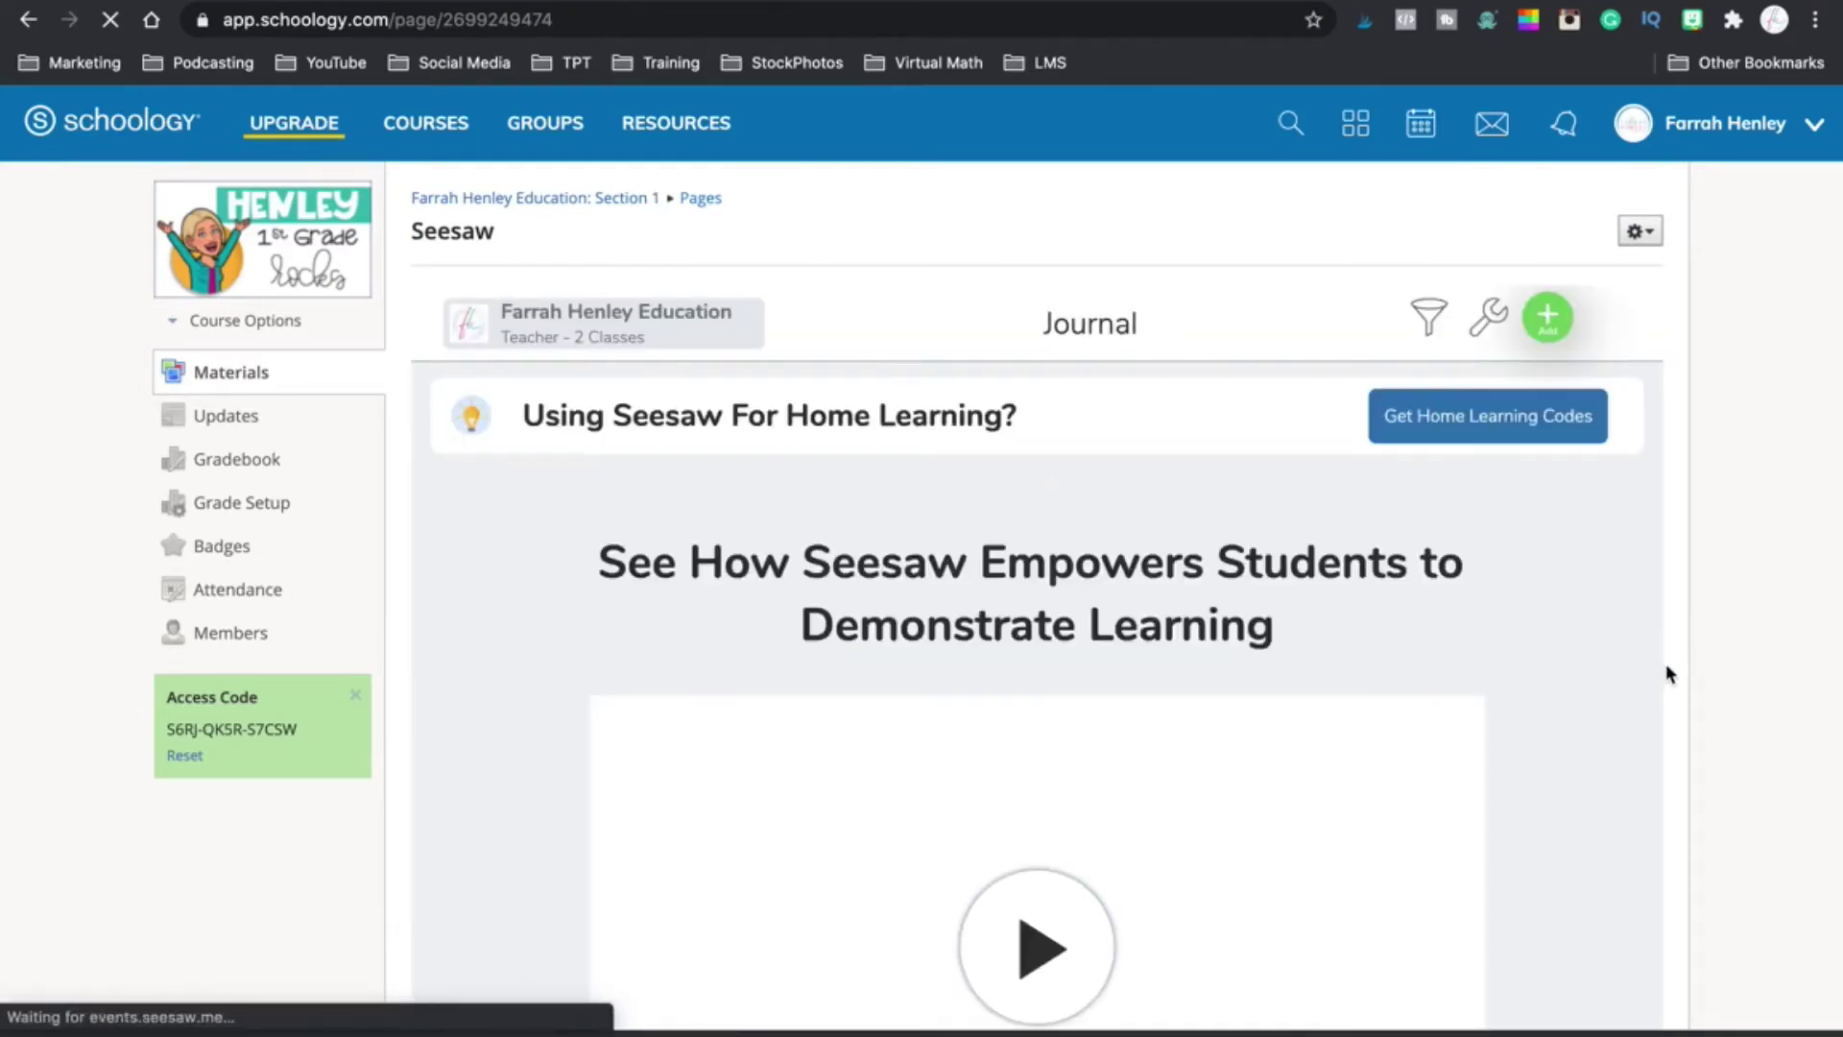
{"action": "scroll", "coordinate": [1667, 674], "scroll_direction": "down", "scroll_amount": 3}
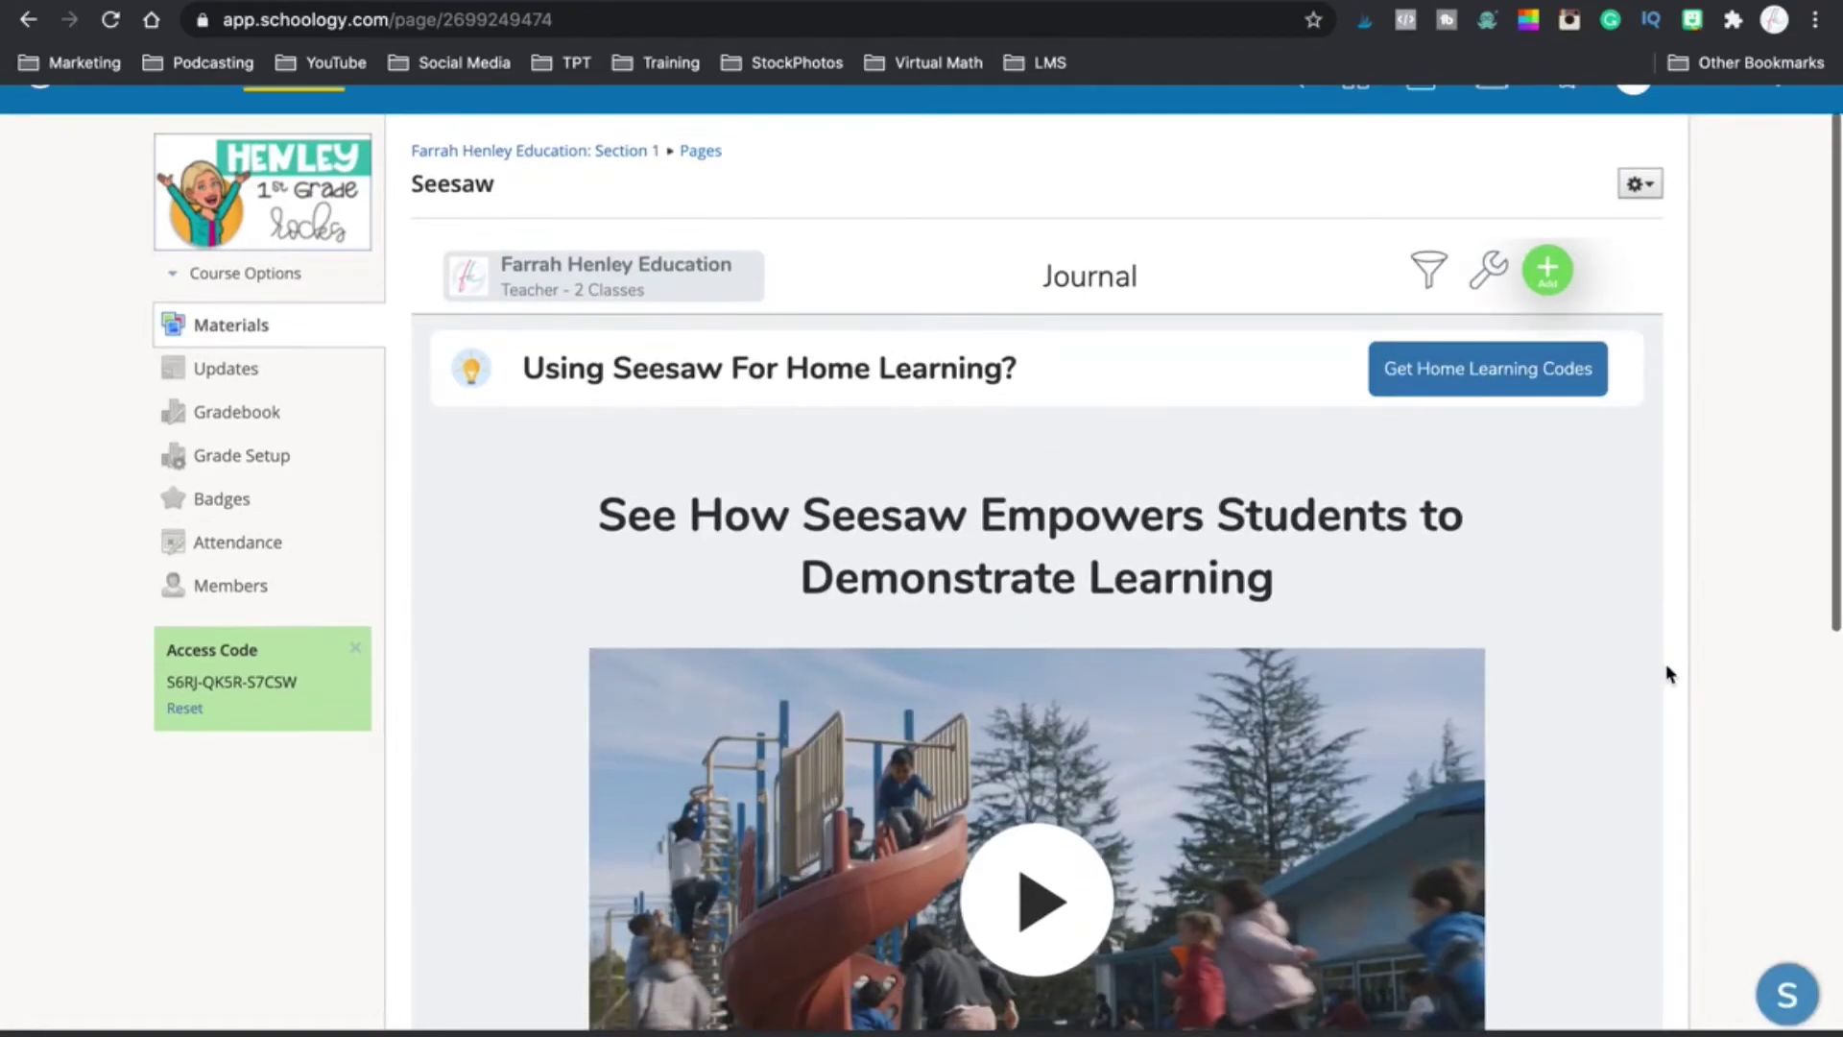
{"action": "scroll", "coordinate": [1667, 672], "scroll_direction": "down", "scroll_amount": 6}
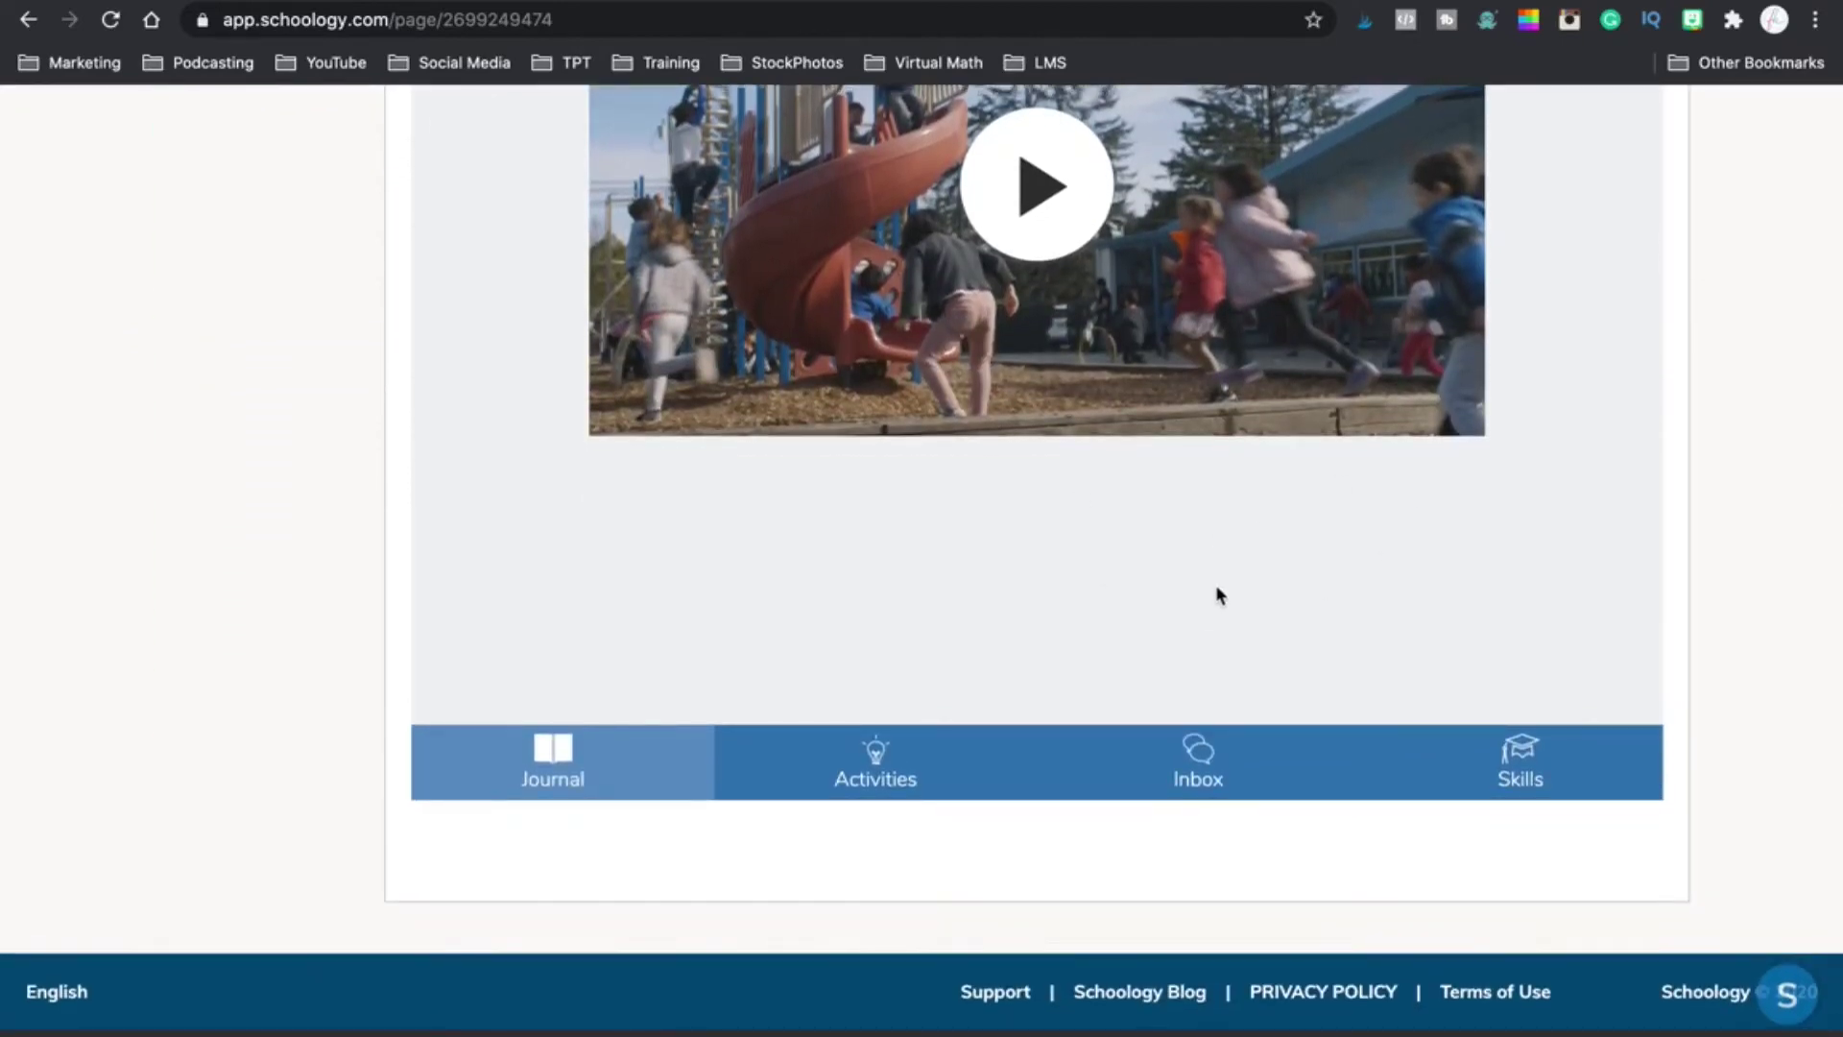
{"action": "scroll", "coordinate": [1218, 593], "scroll_direction": "up", "scroll_amount": 6}
{"action": "scroll", "coordinate": [1217, 593], "scroll_direction": "up", "scroll_amount": 2}
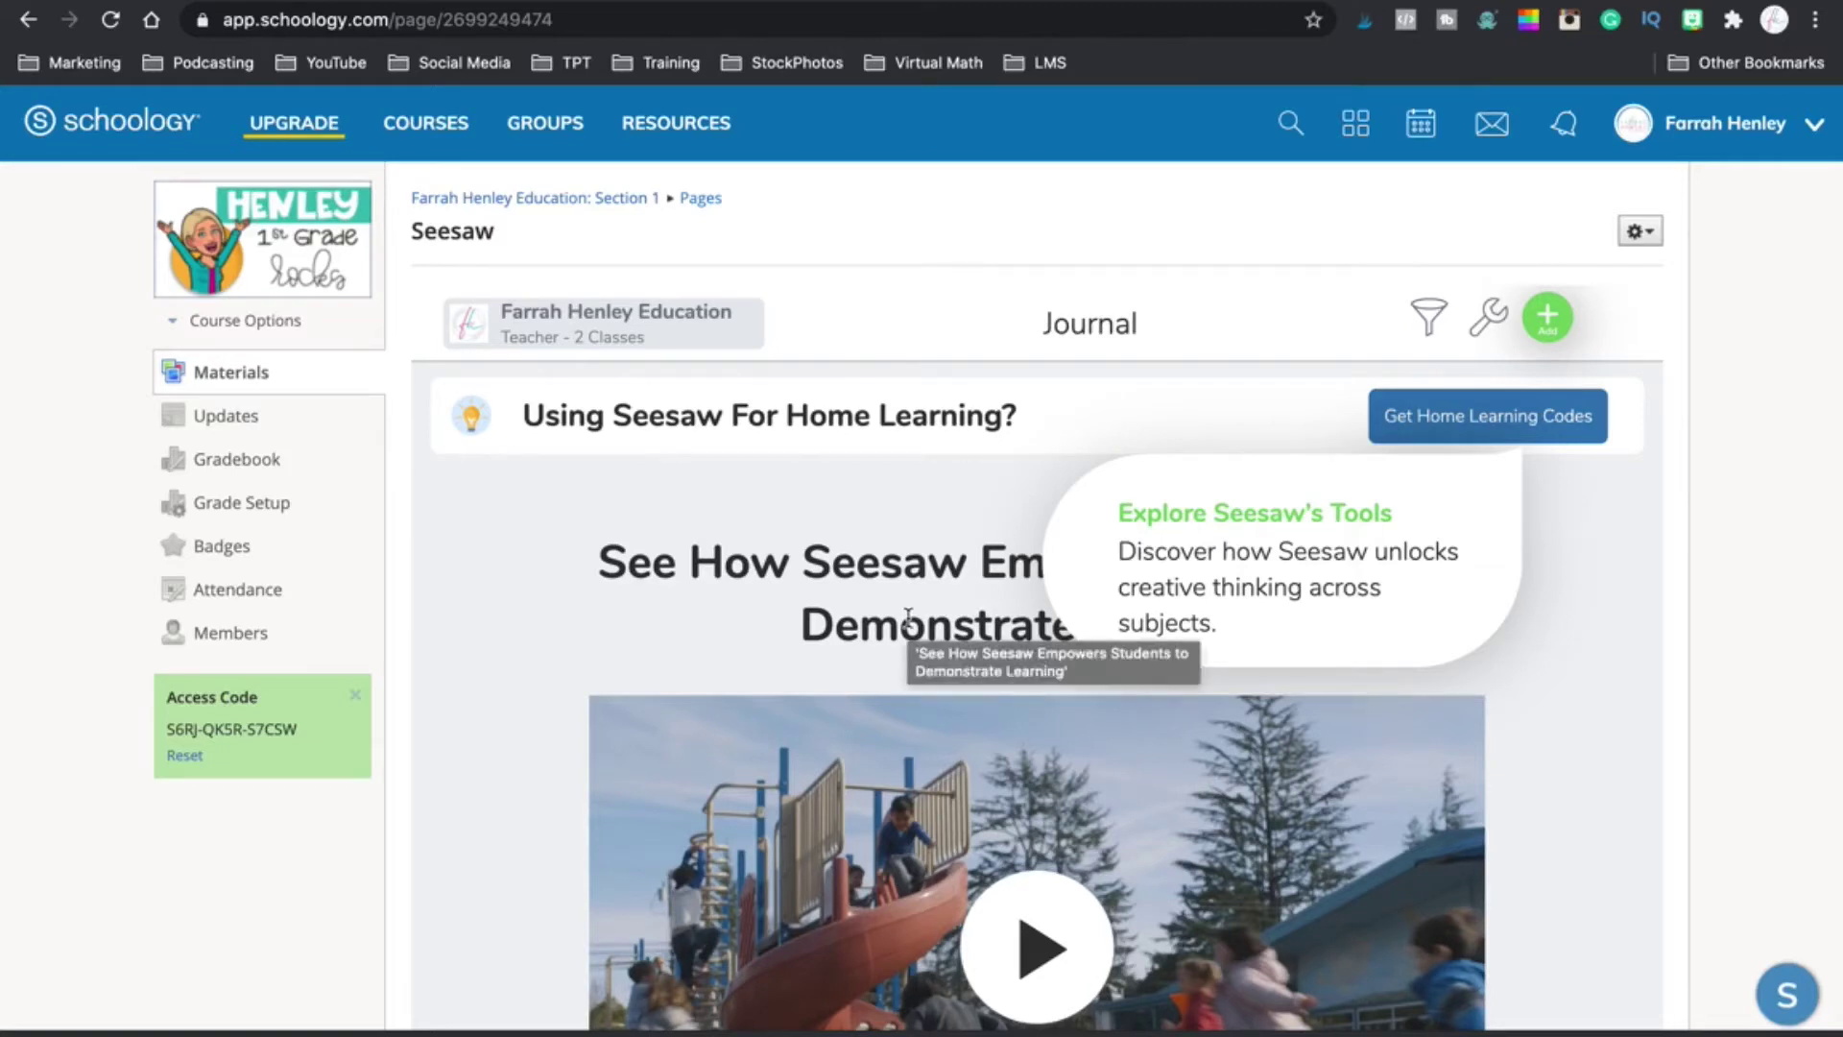
{"action": "scroll", "coordinate": [1373, 806], "scroll_direction": "down", "scroll_amount": 1}
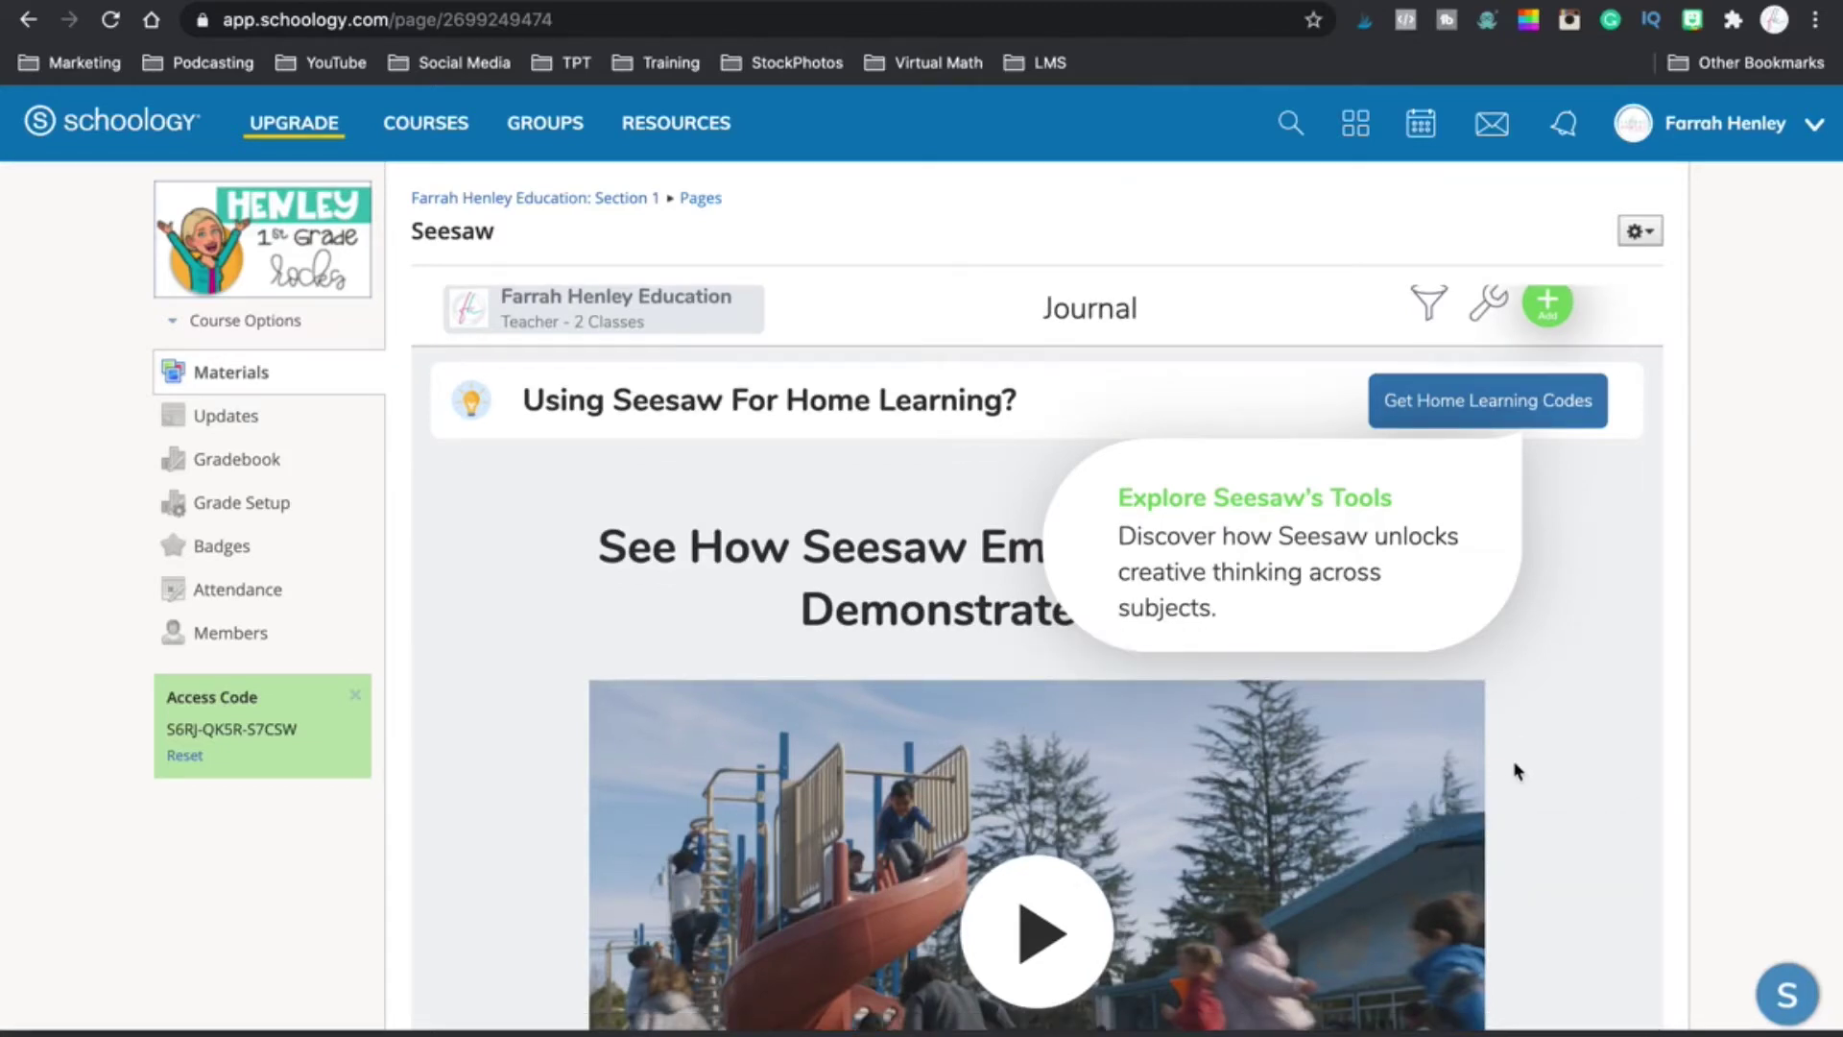
{"action": "scroll", "coordinate": [1517, 771], "scroll_direction": "down", "scroll_amount": 6}
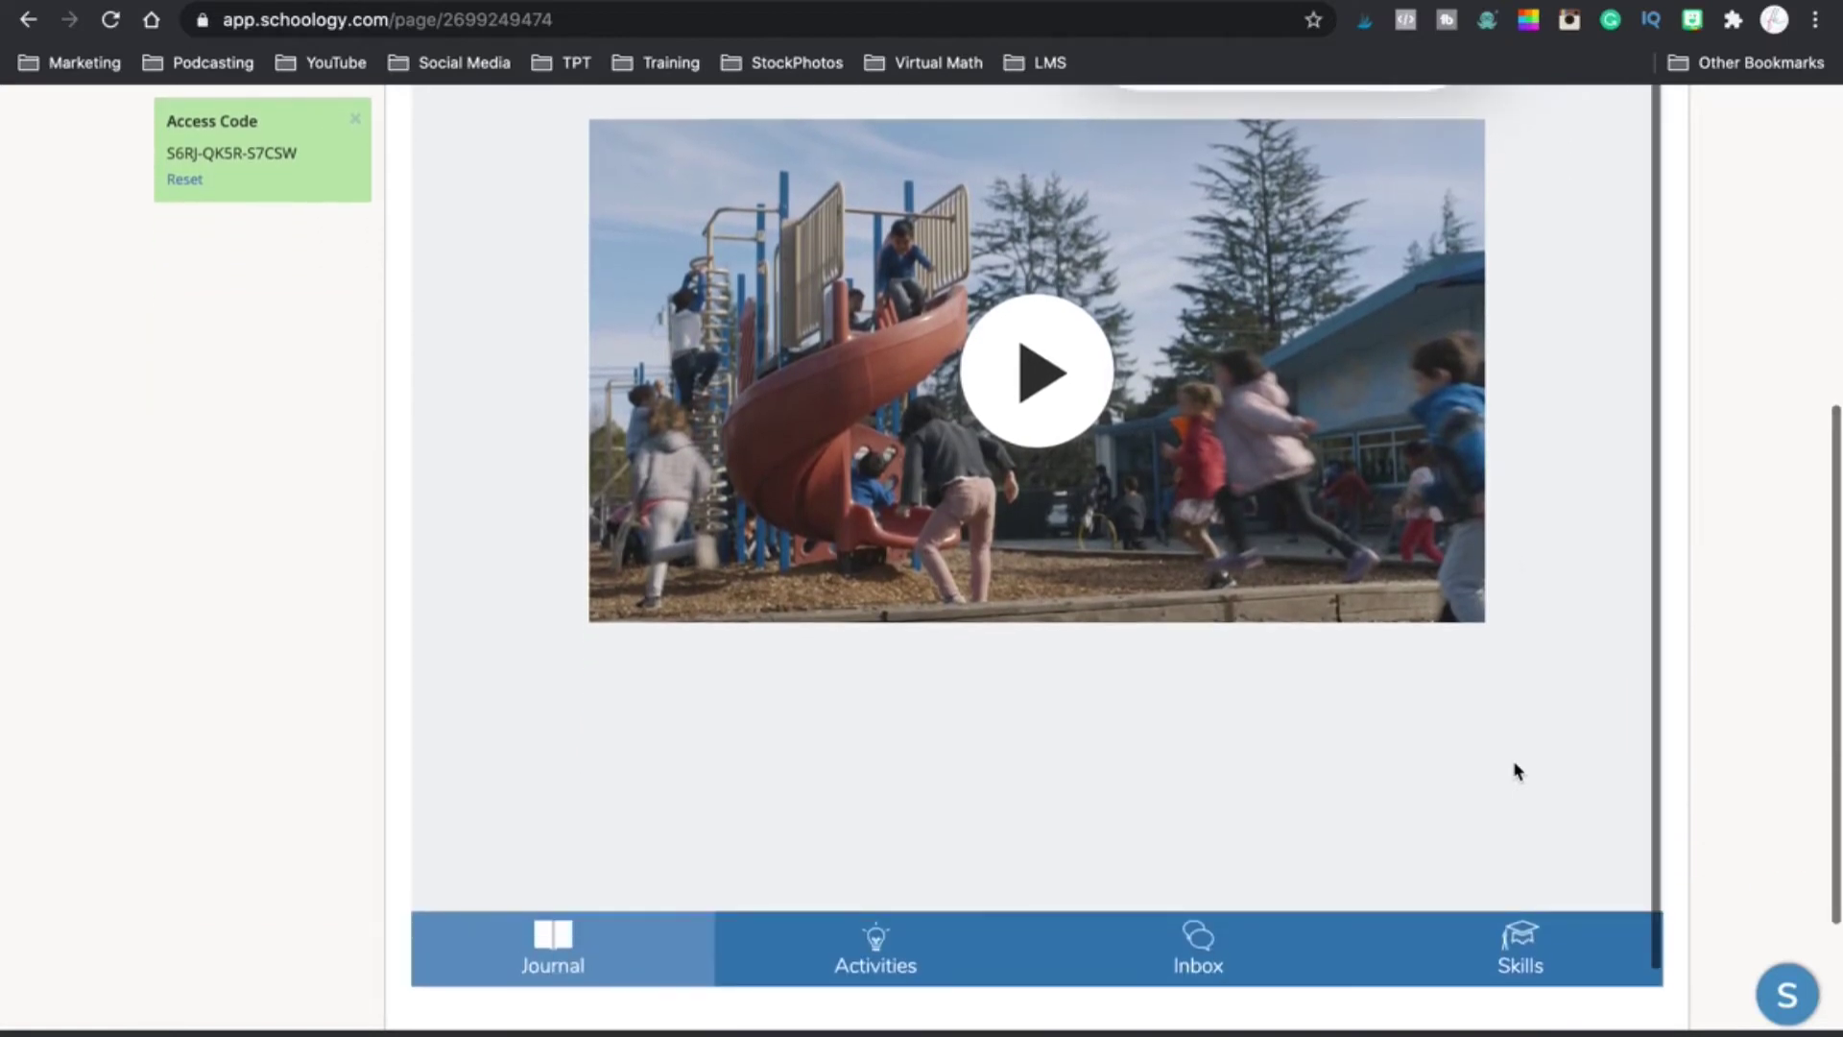
{"action": "left_click", "coordinate": [885, 947]}
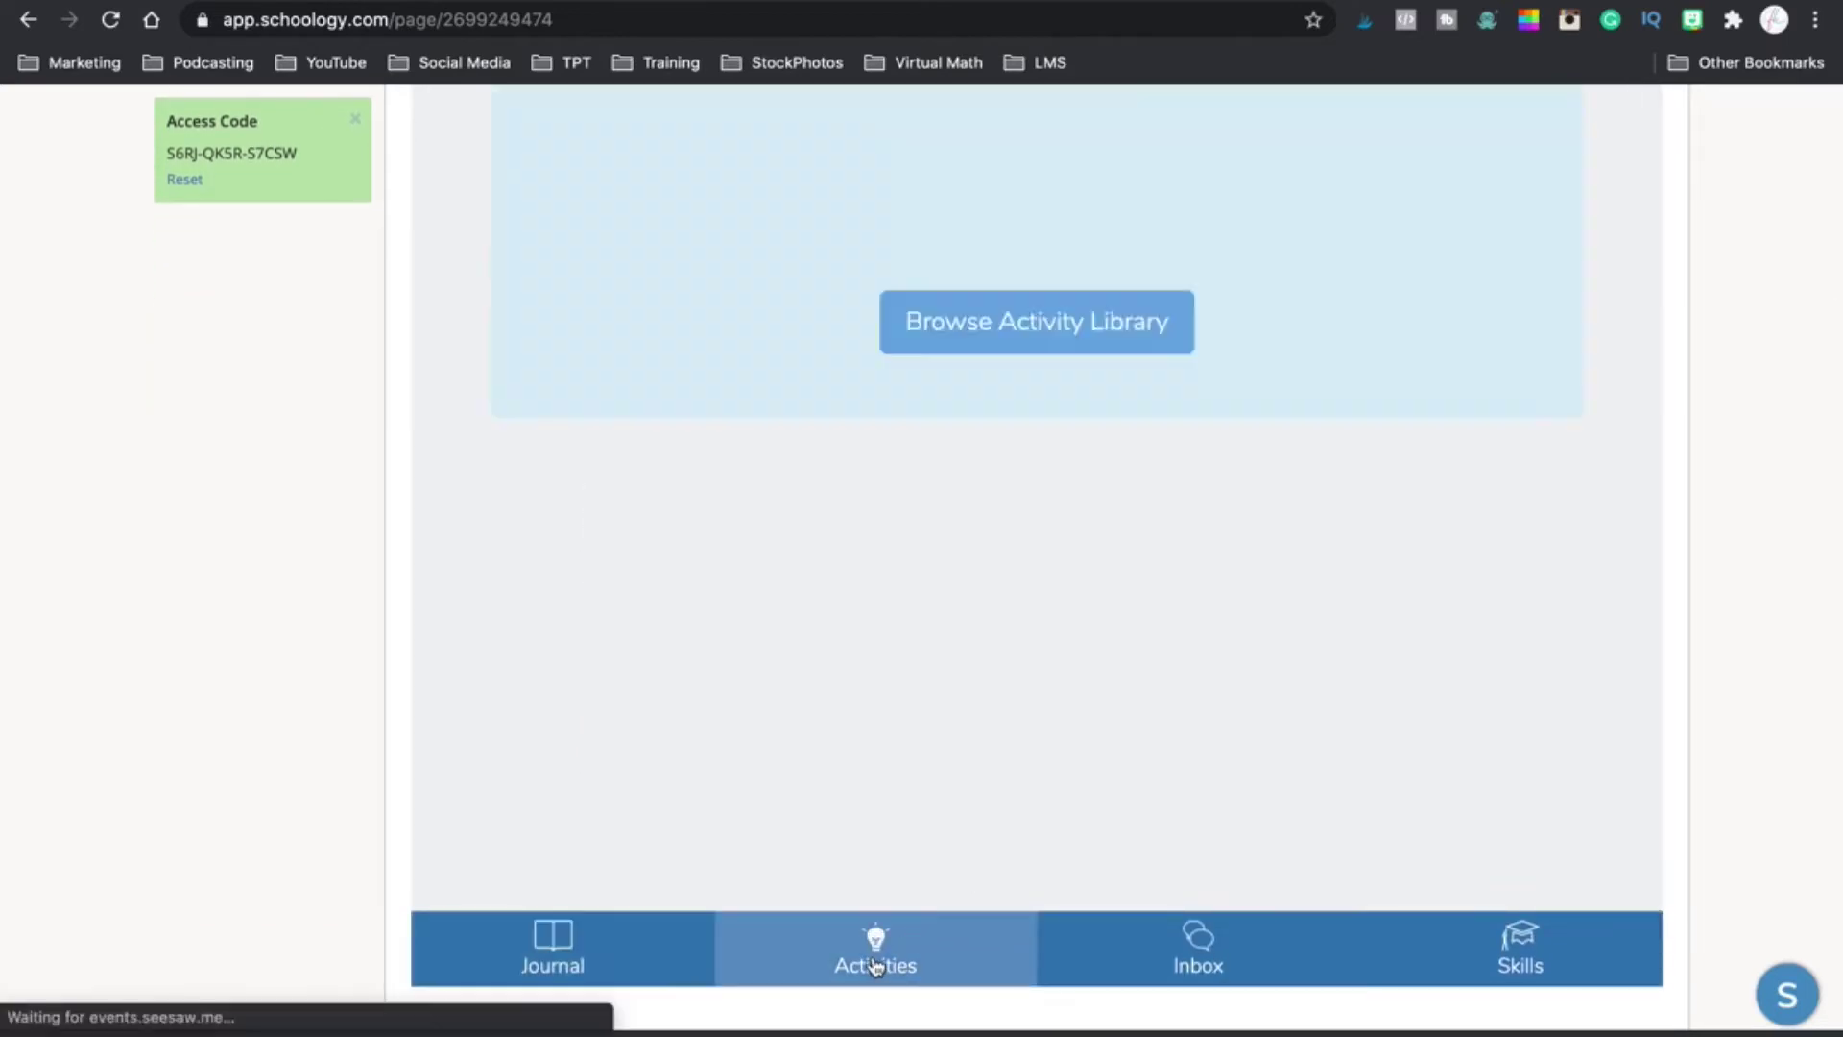
Open the Numerical Order activity from My Library in the Seesaw Activity Library
{"action": "left_click", "coordinate": [1088, 334]}
{"action": "scroll", "coordinate": [1488, 794], "scroll_direction": "up", "scroll_amount": 1}
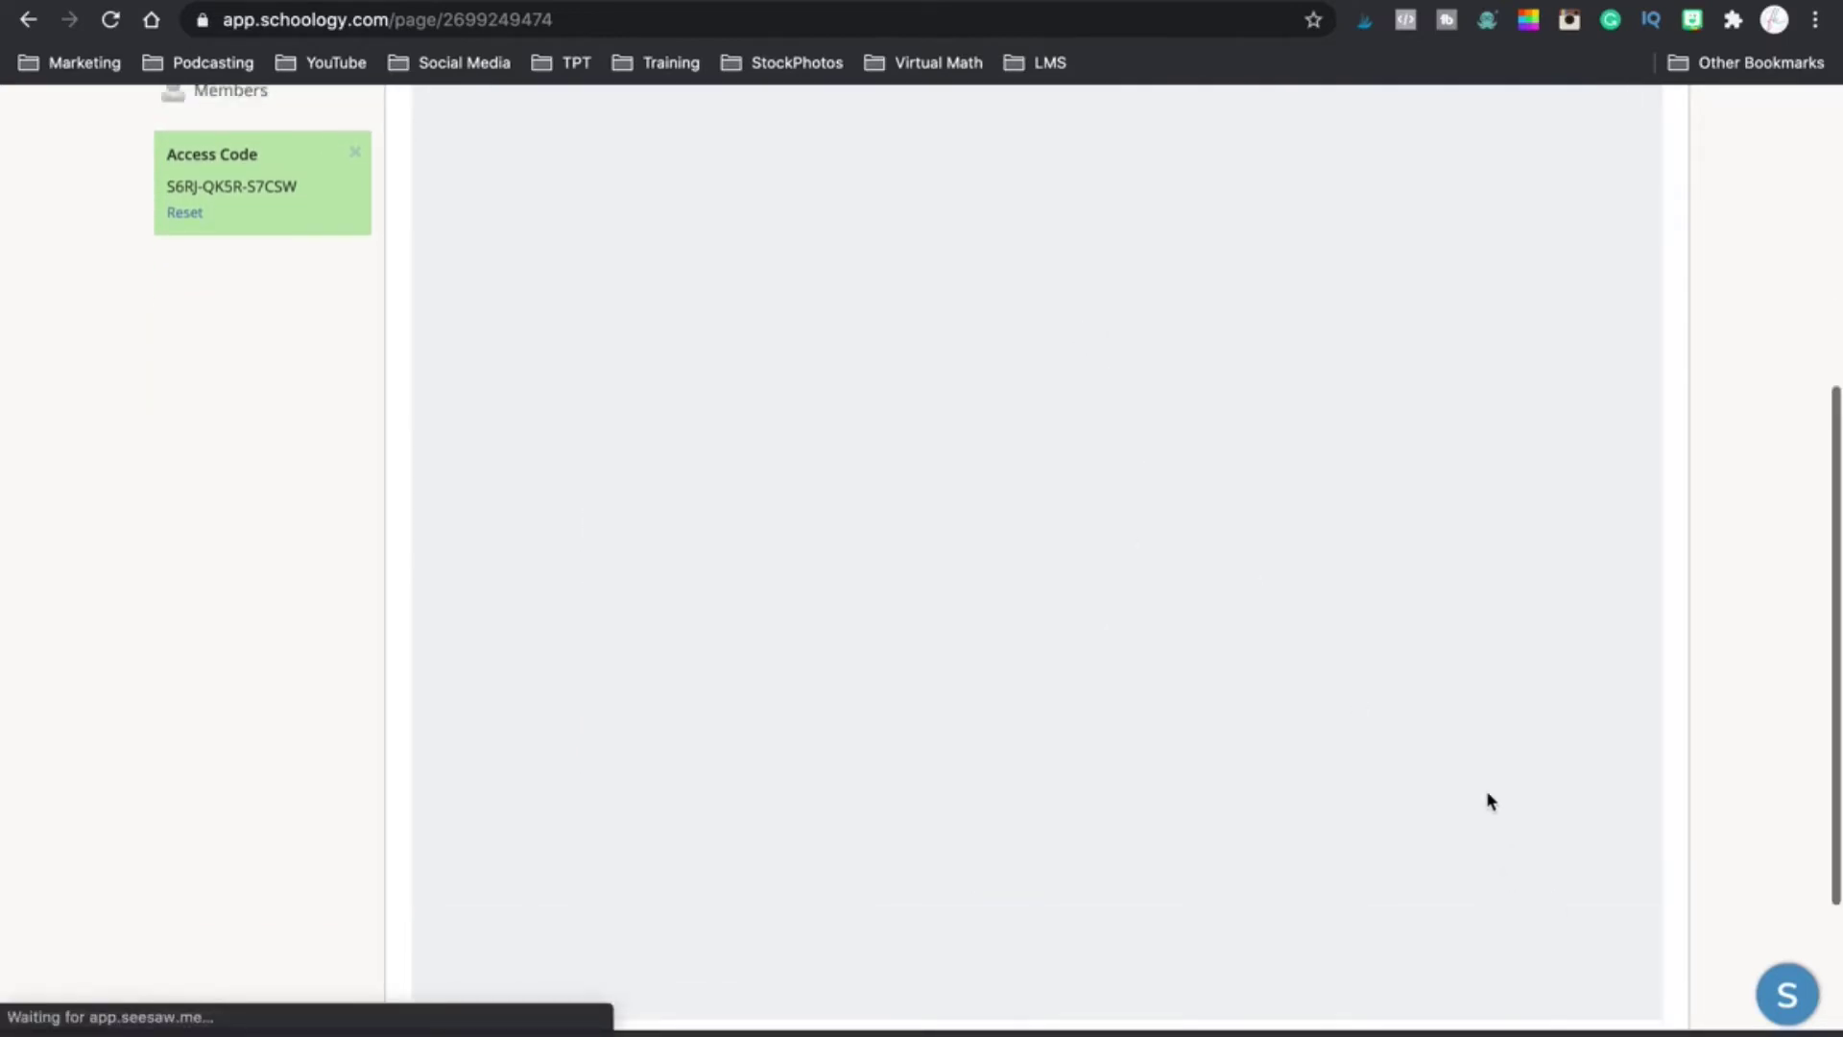
{"action": "scroll", "coordinate": [1654, 745], "scroll_direction": "up", "scroll_amount": 6}
{"action": "scroll", "coordinate": [1711, 732], "scroll_direction": "down", "scroll_amount": 2}
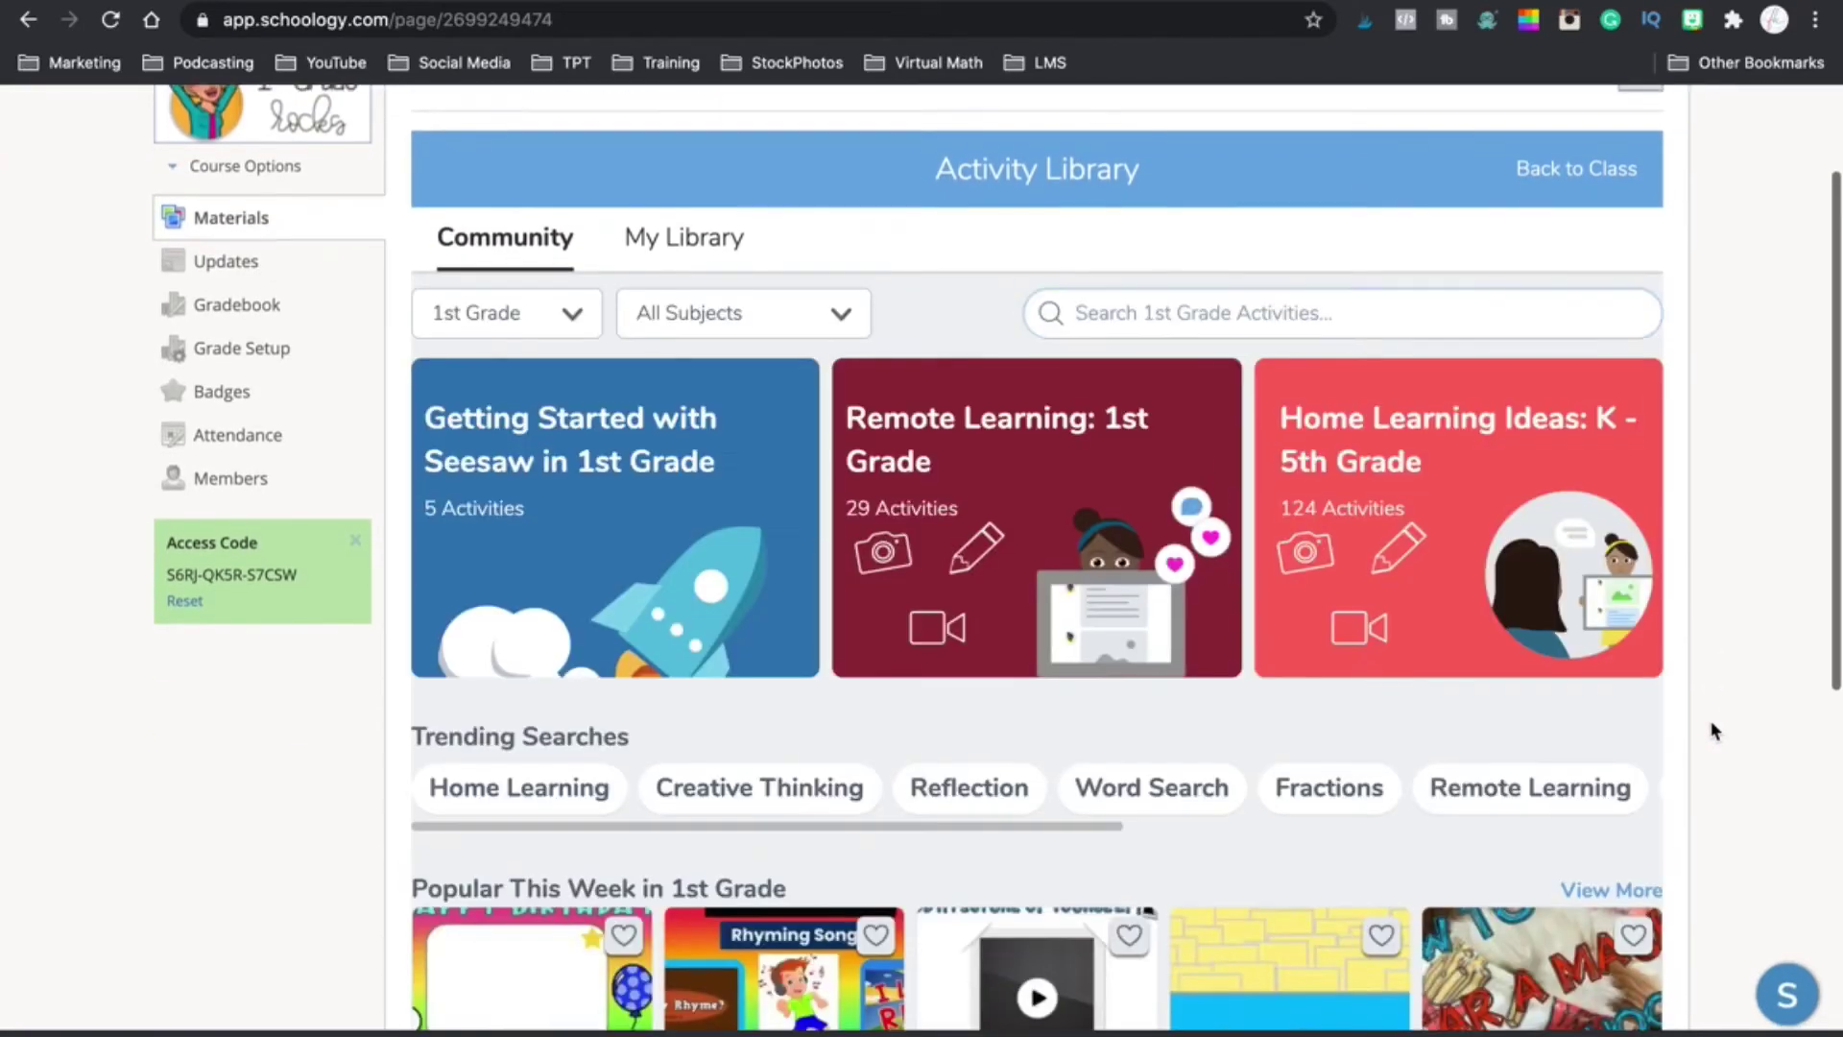
{"action": "scroll", "coordinate": [1714, 731], "scroll_direction": "down", "scroll_amount": 2}
{"action": "scroll", "coordinate": [1690, 710], "scroll_direction": "up", "scroll_amount": 2}
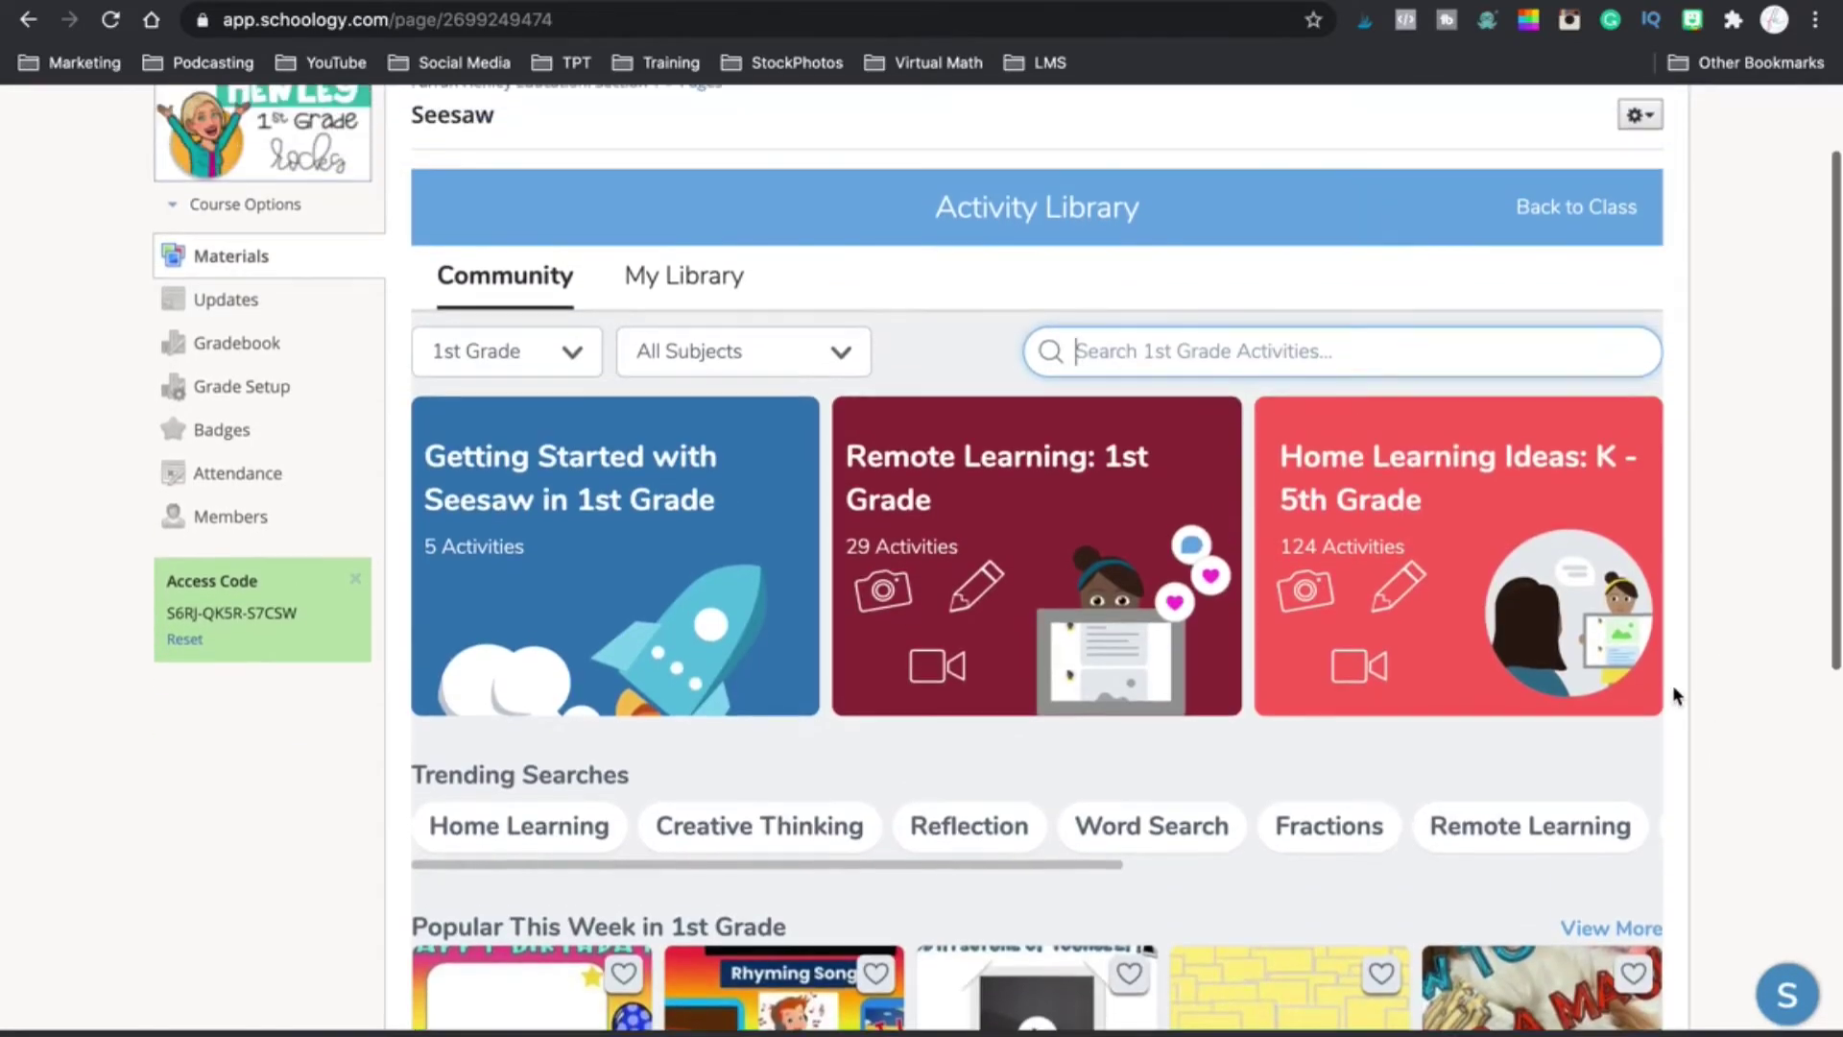
{"action": "left_click", "coordinate": [674, 278]}
{"action": "scroll", "coordinate": [1781, 663], "scroll_direction": "up", "scroll_amount": 2}
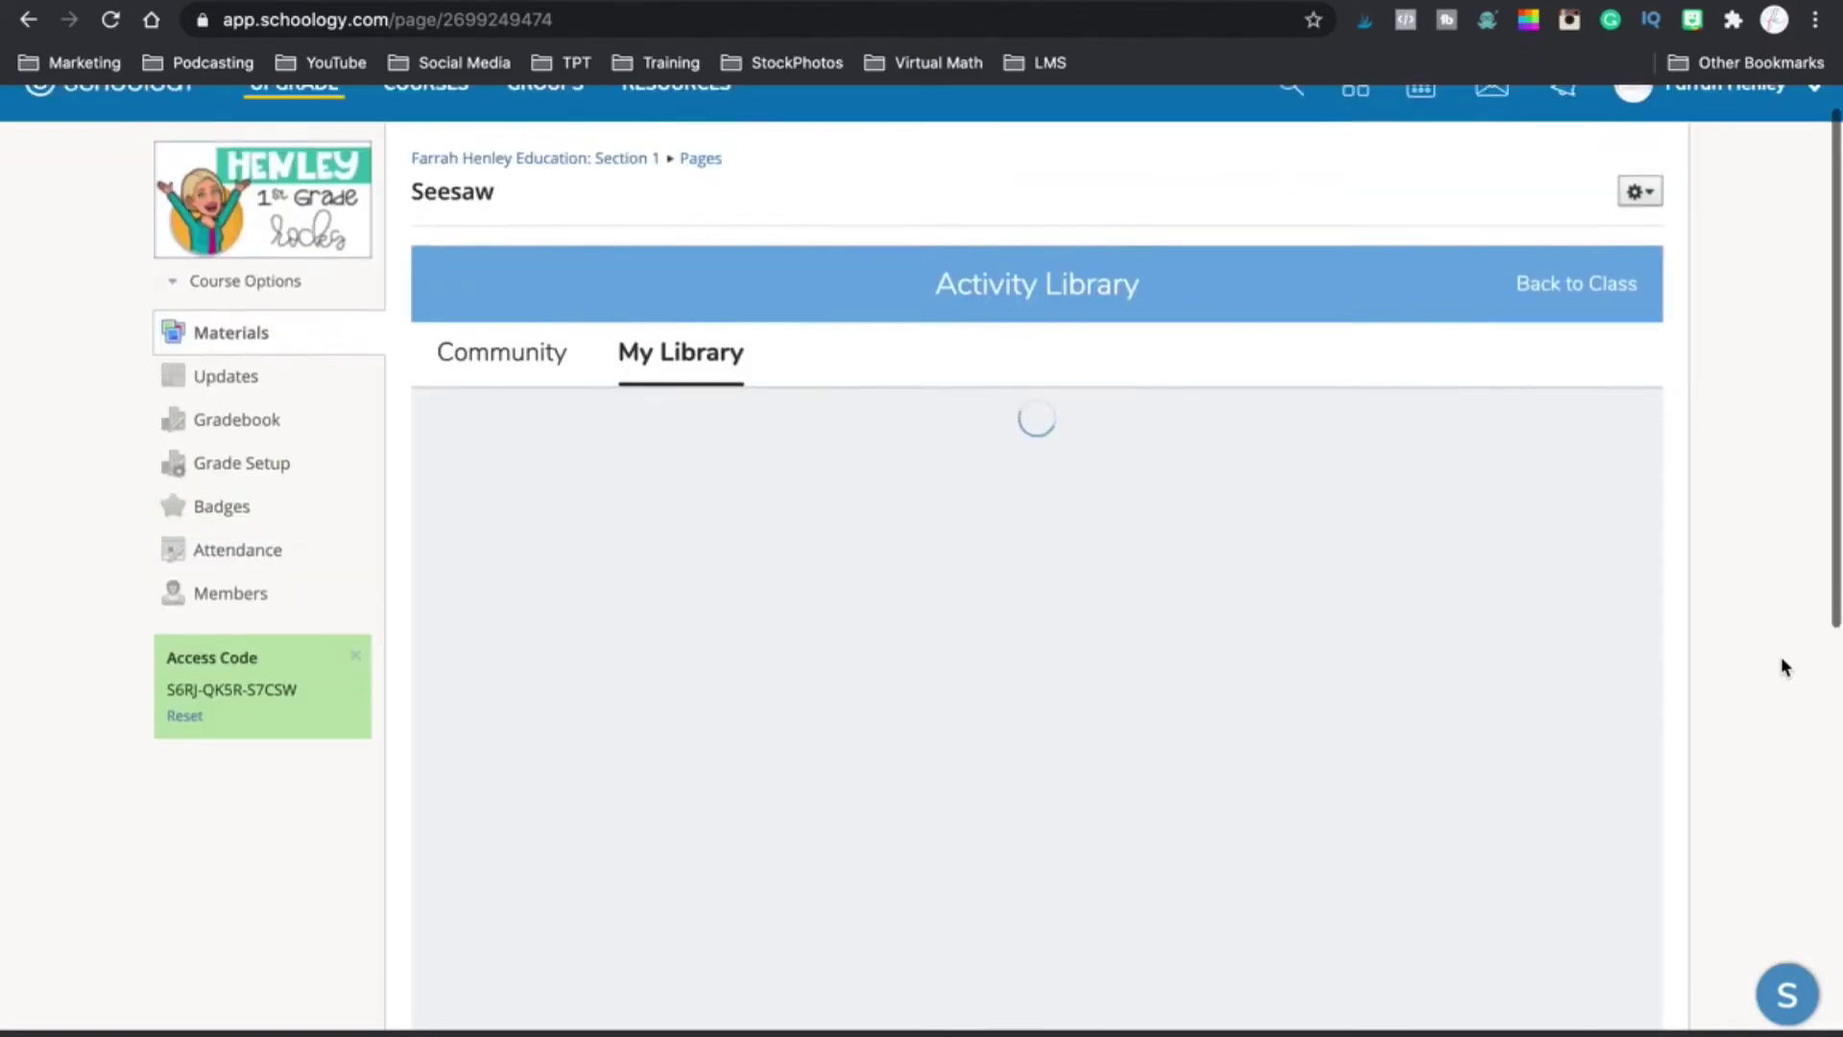
{"action": "scroll", "coordinate": [1782, 655], "scroll_direction": "down", "scroll_amount": 1}
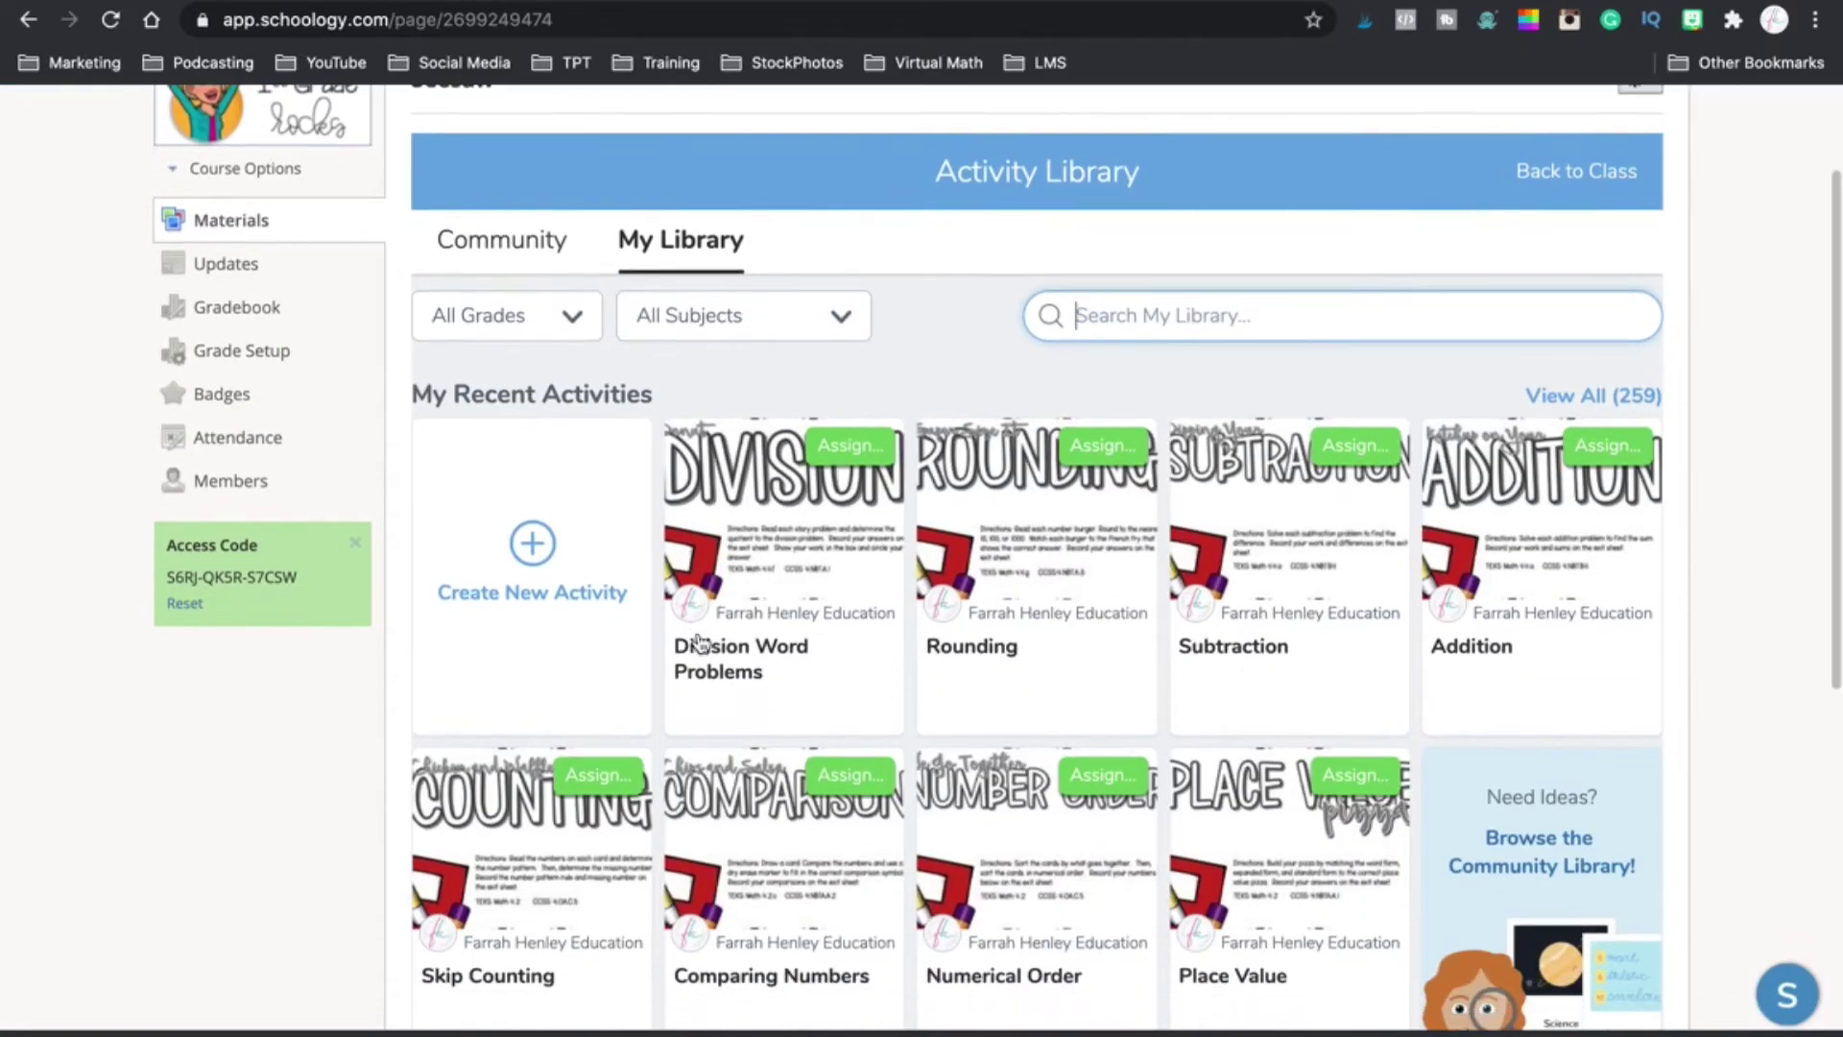
{"action": "scroll", "coordinate": [833, 881], "scroll_direction": "down", "scroll_amount": 2}
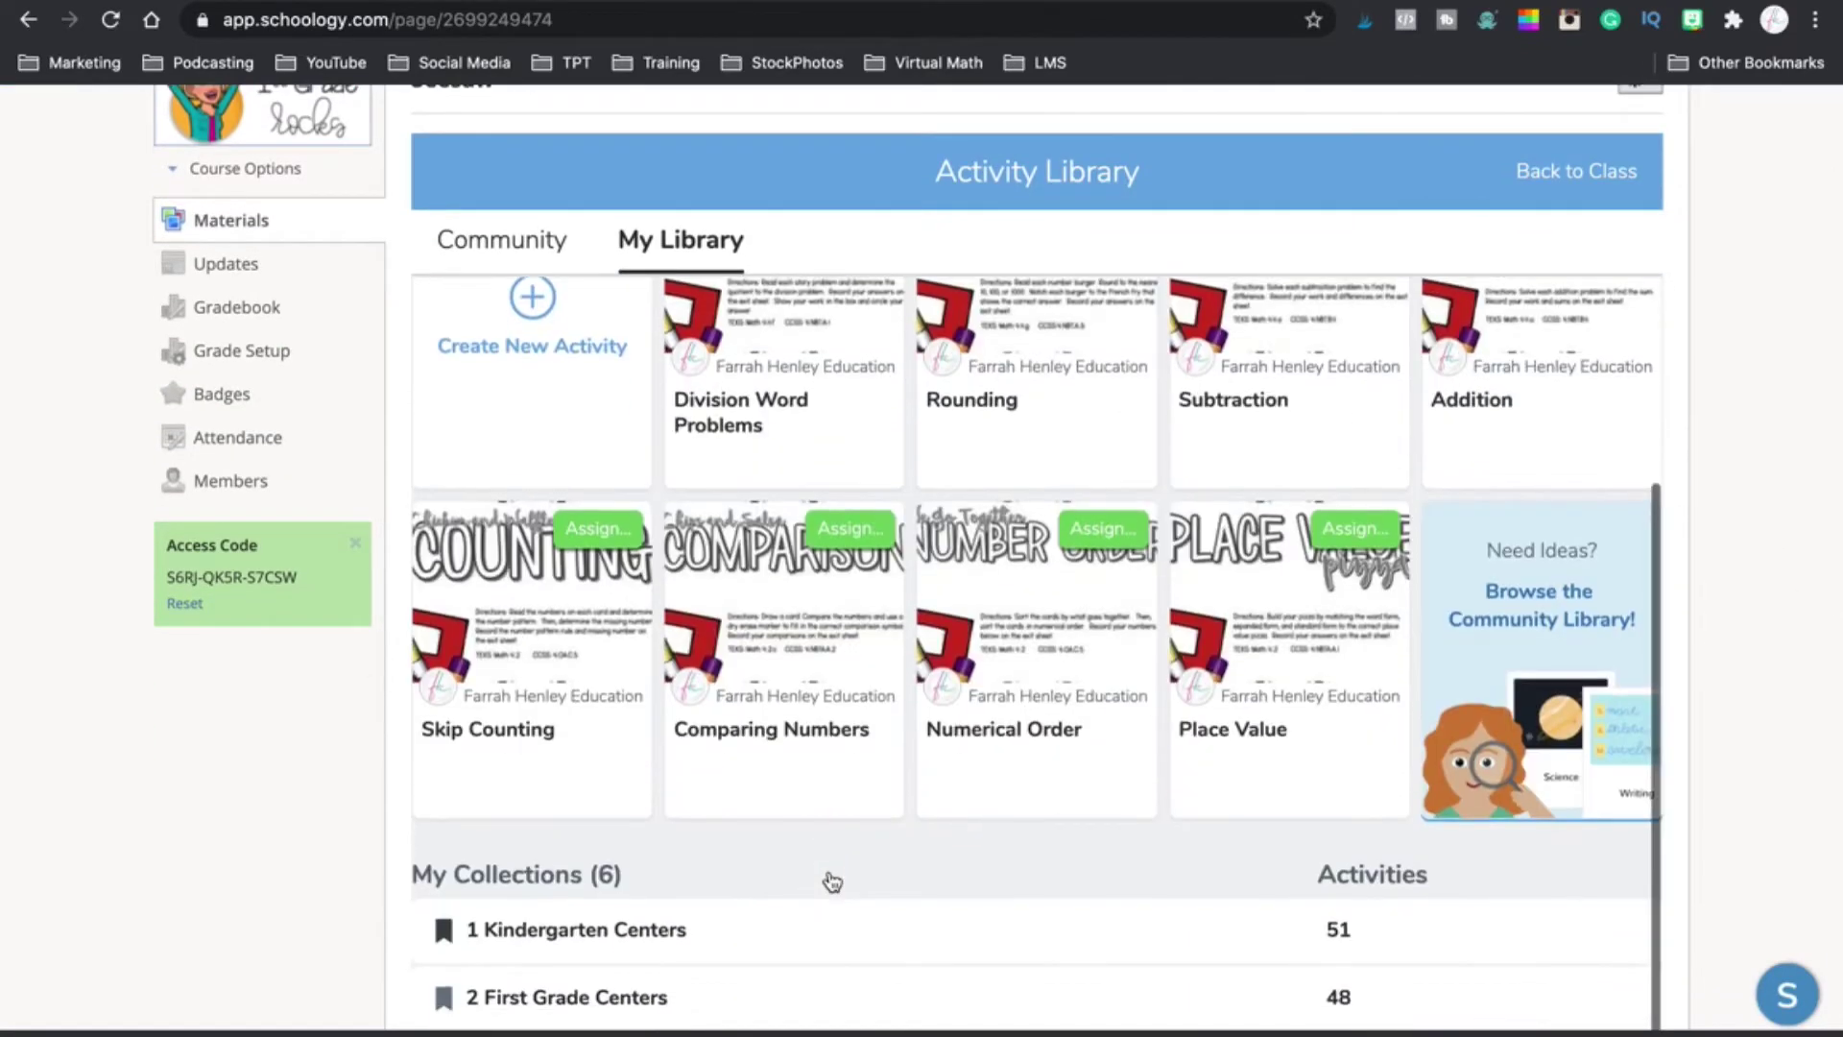
{"action": "left_click", "coordinate": [1047, 653]}
Preview the Numerical Order student template, close the viewer, and show the activity's '...' actions
{"action": "scroll", "coordinate": [1075, 810], "scroll_direction": "down", "scroll_amount": 6}
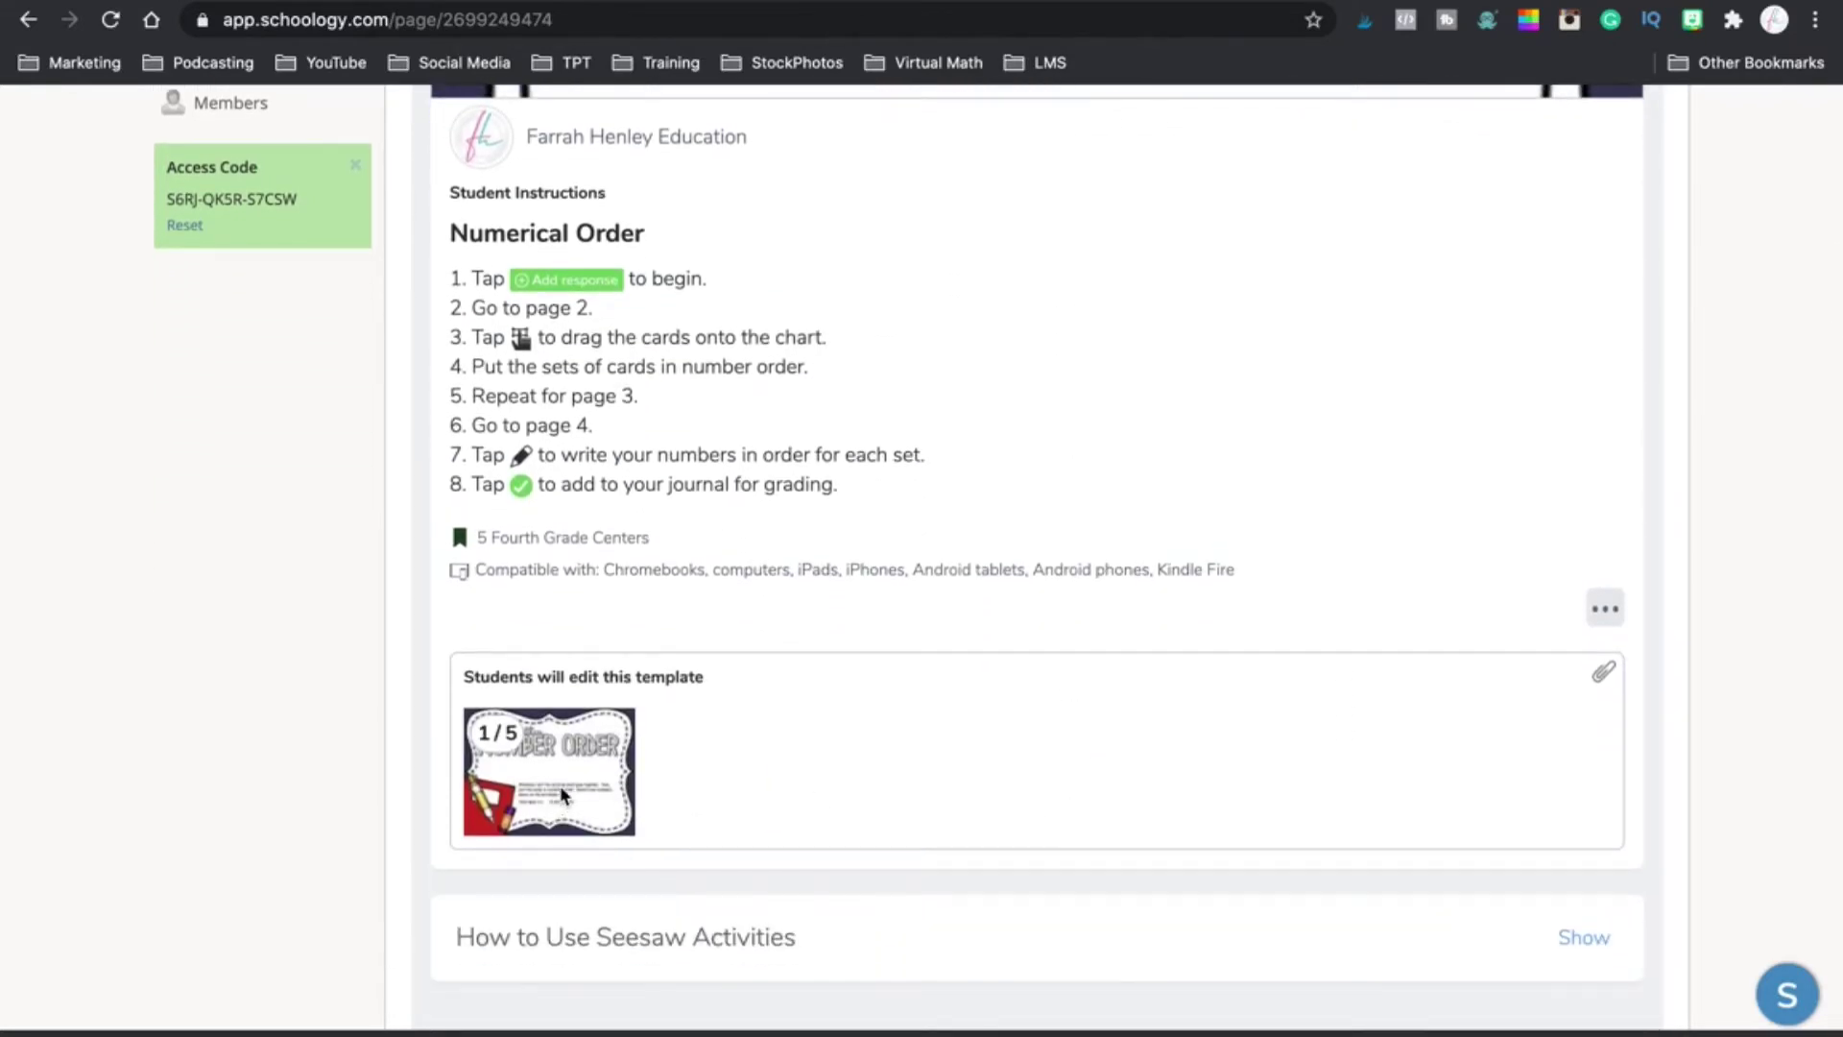
{"action": "left_click", "coordinate": [557, 799]}
{"action": "scroll", "coordinate": [1573, 604], "scroll_direction": "up", "scroll_amount": 3}
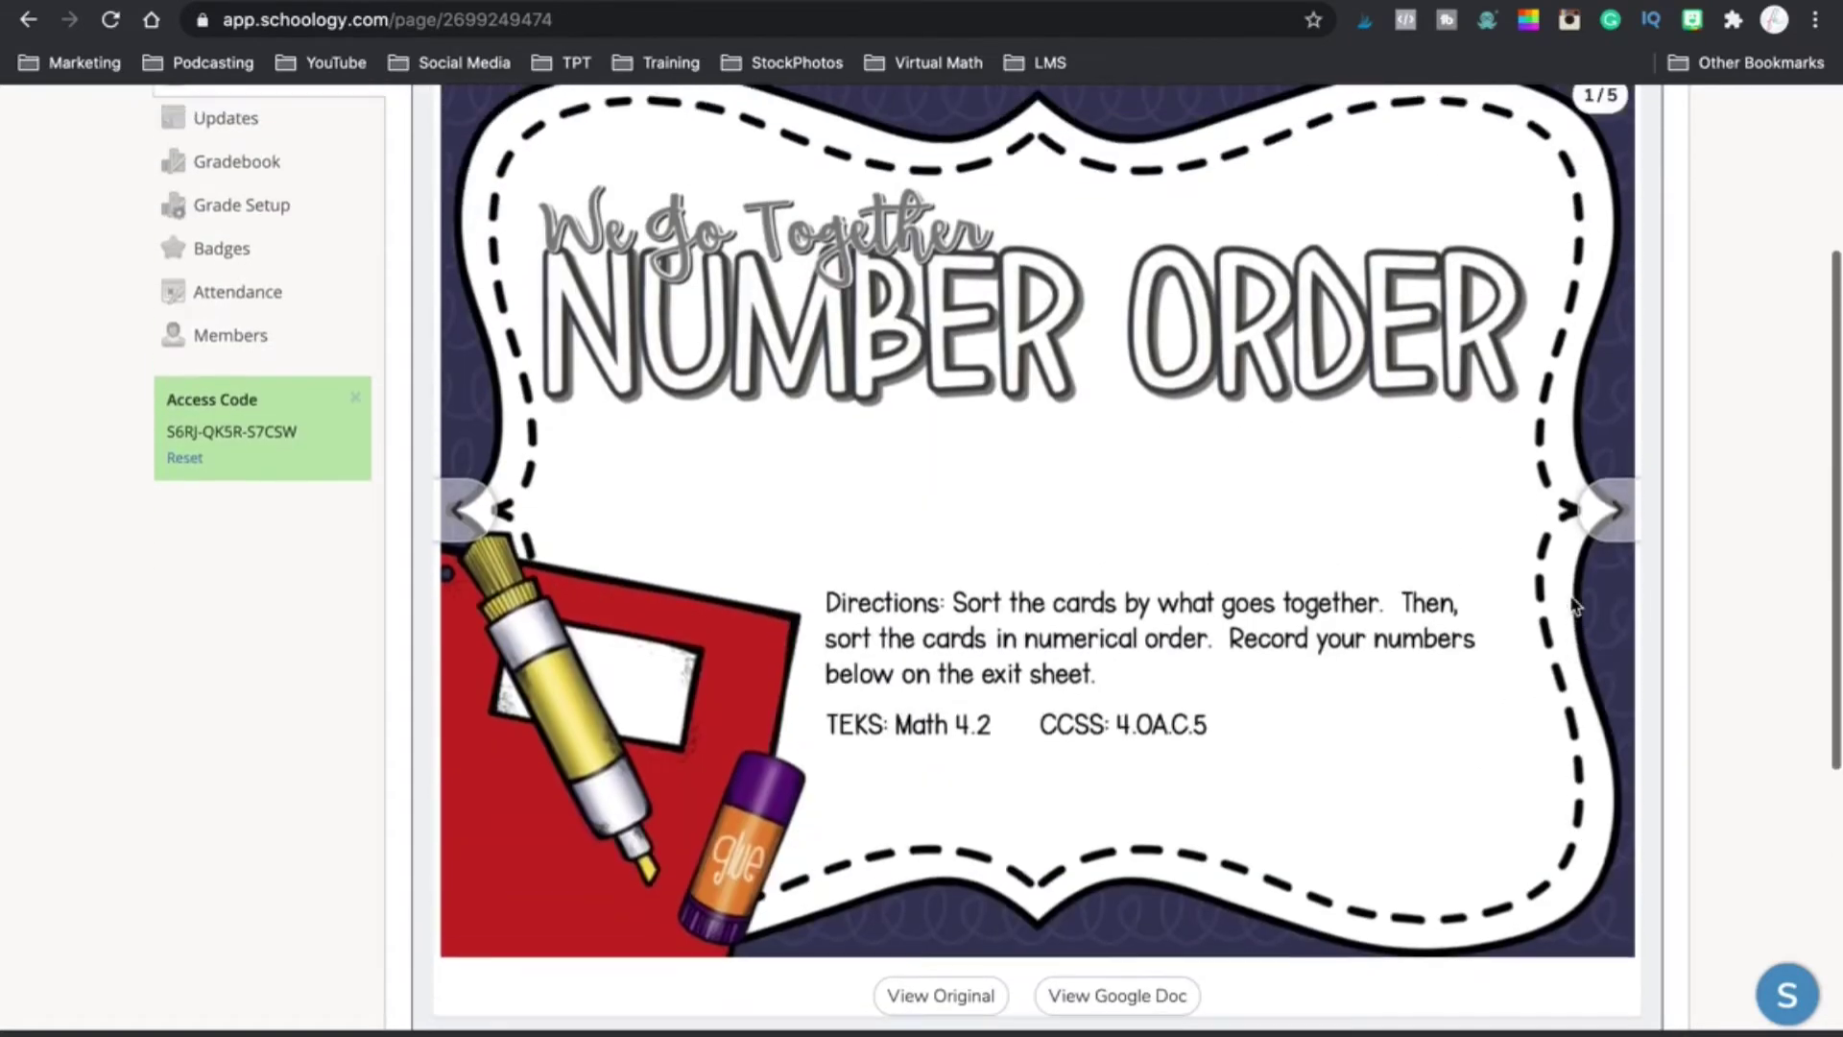
{"action": "scroll", "coordinate": [1646, 432], "scroll_direction": "up", "scroll_amount": 3}
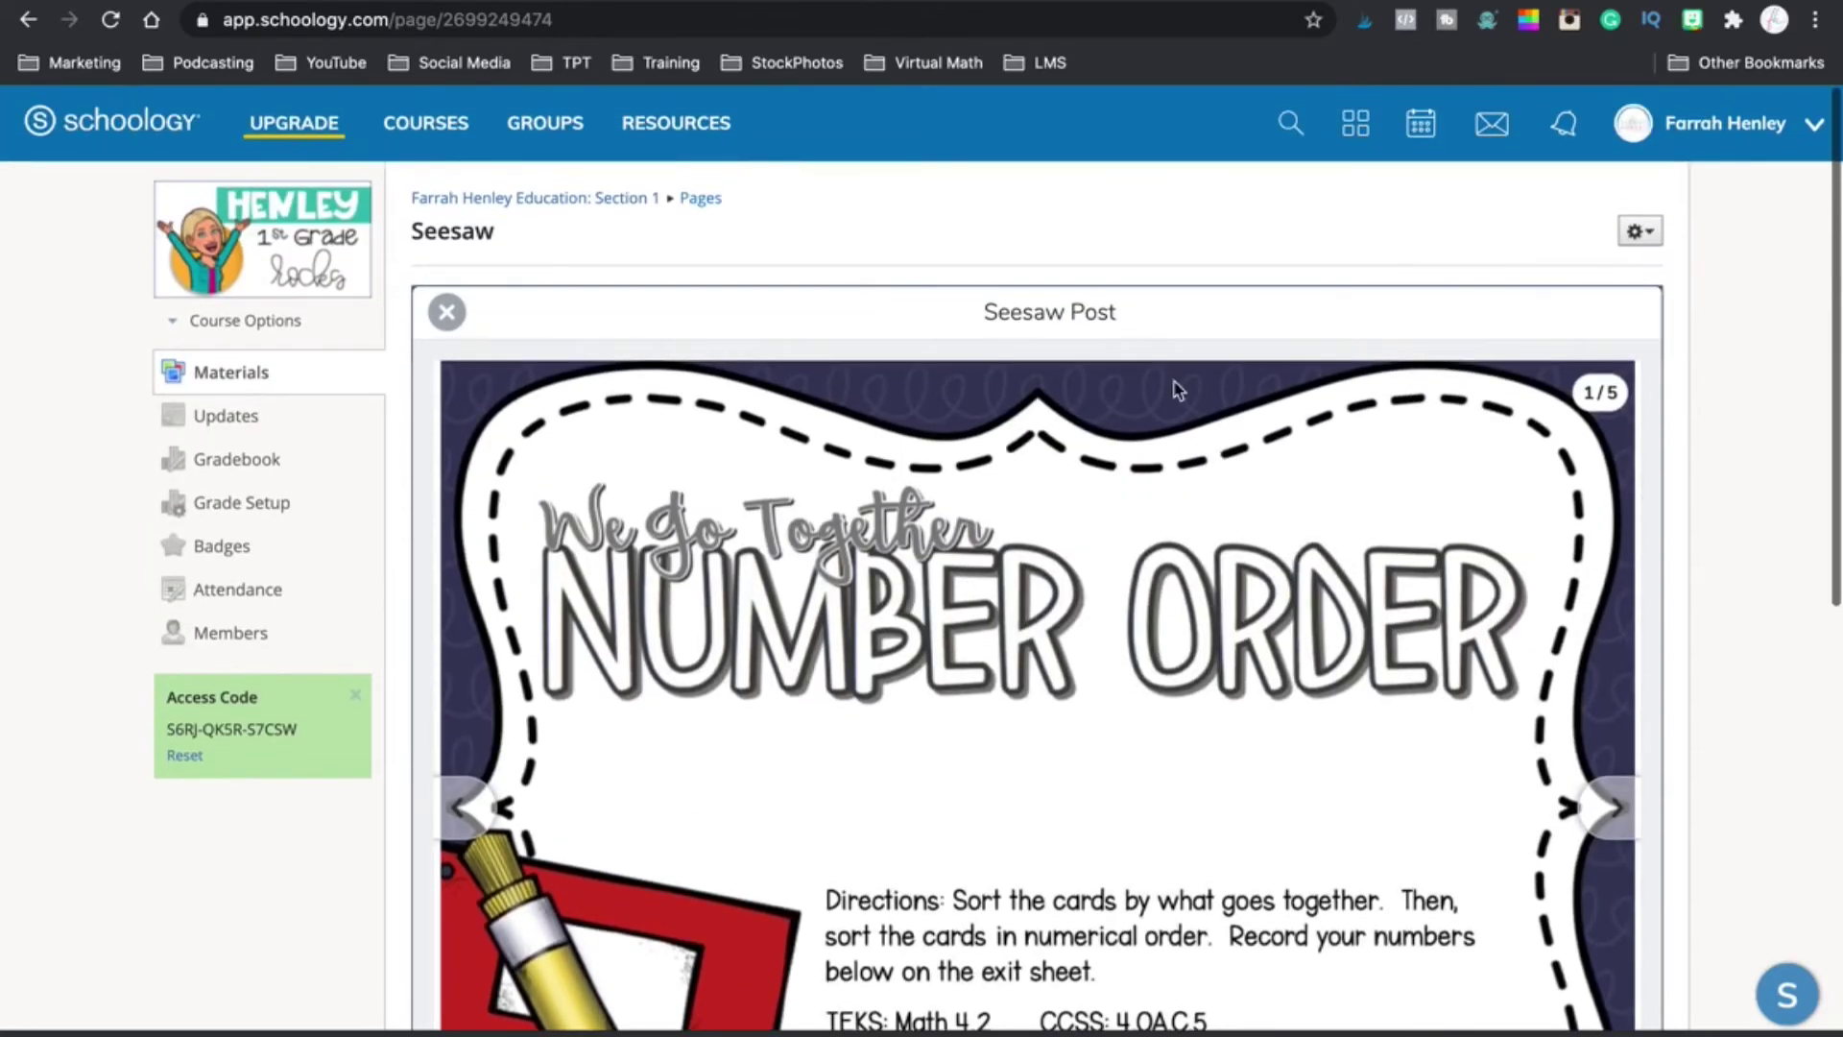
{"action": "left_click", "coordinate": [444, 309]}
{"action": "scroll", "coordinate": [1551, 572], "scroll_direction": "down", "scroll_amount": 5}
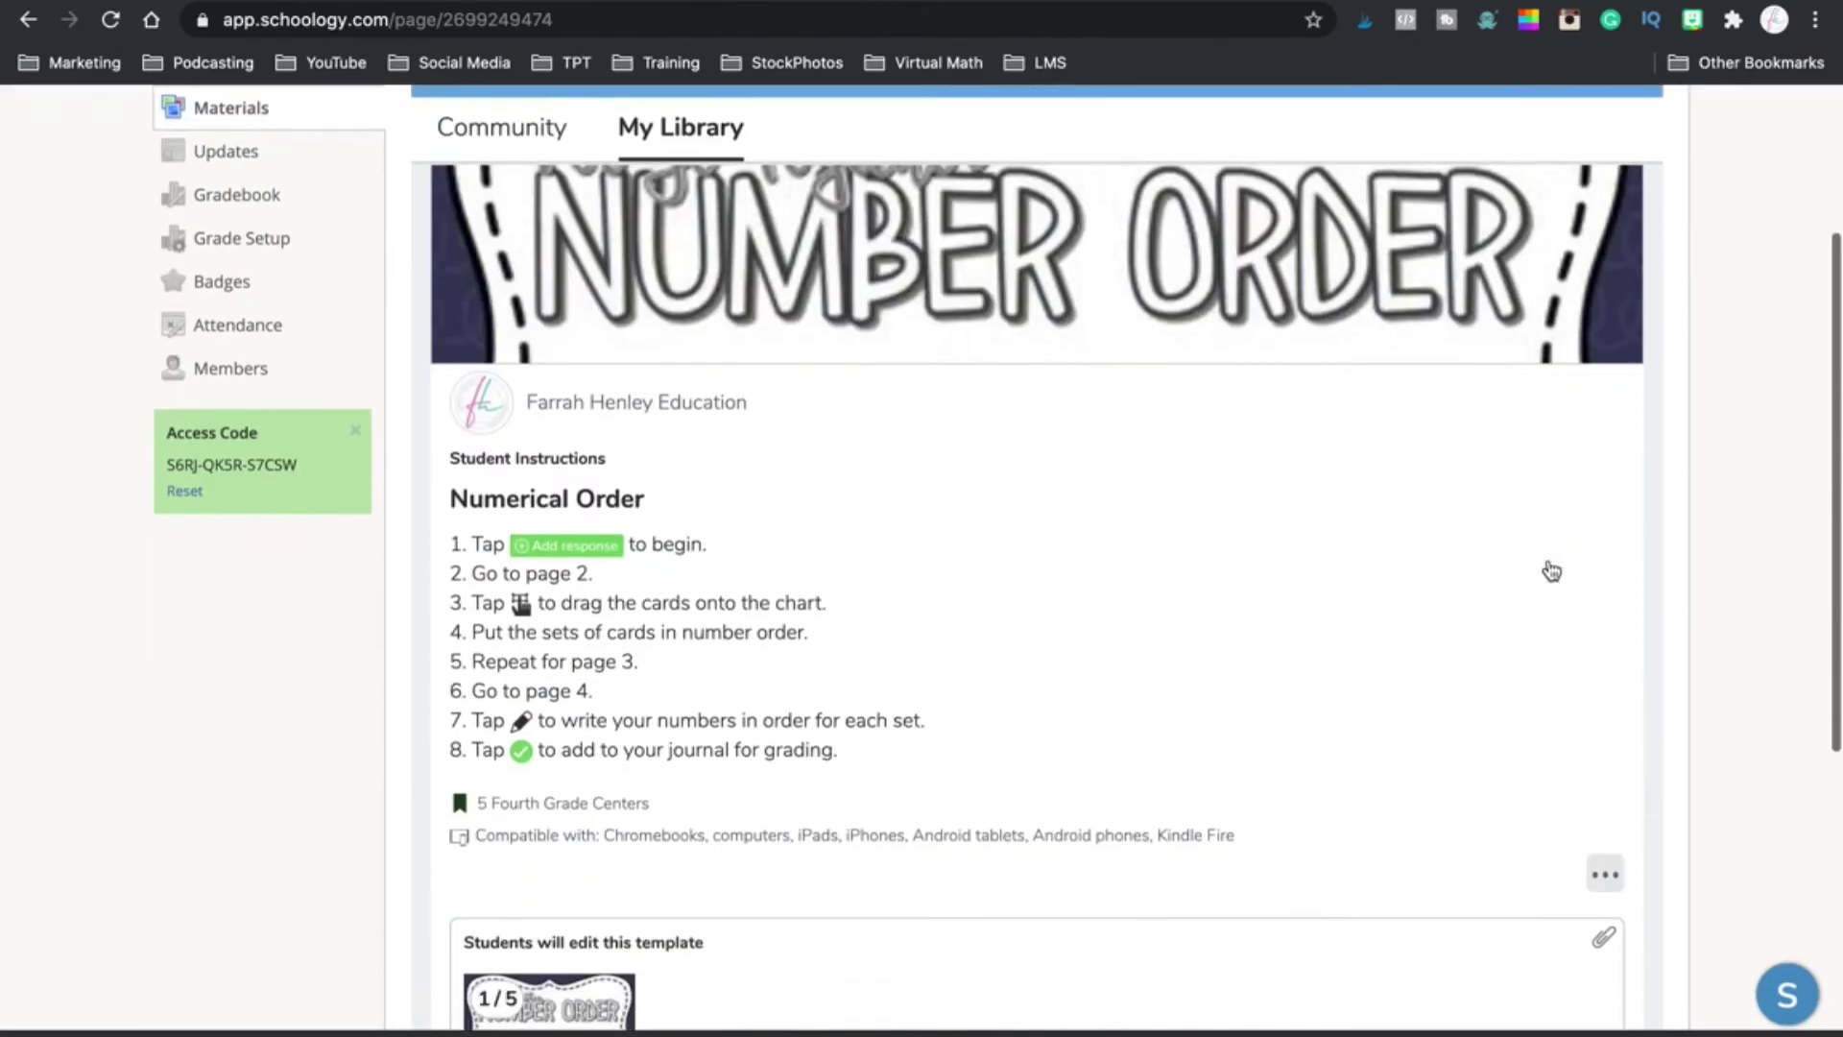
{"action": "left_click", "coordinate": [1603, 694]}
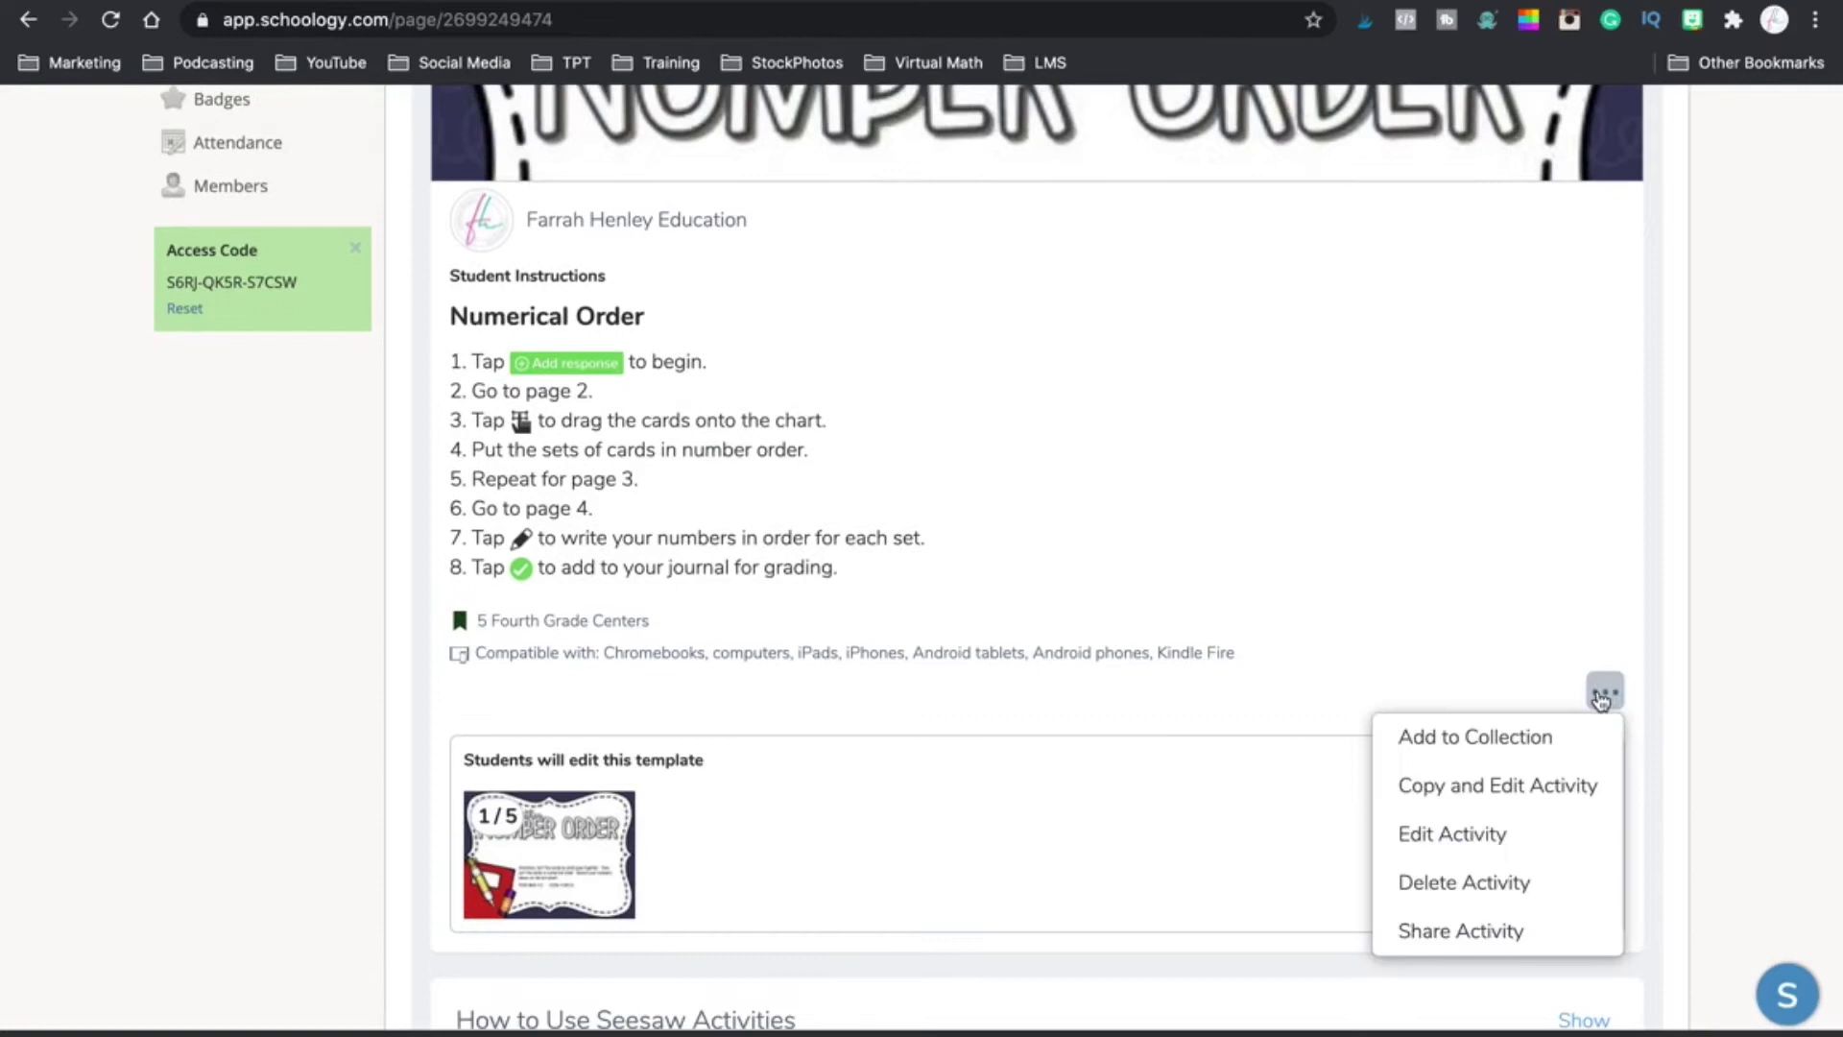
Edit the Numerical Order activity and open its Student Template at slide 3
{"action": "left_click", "coordinate": [1509, 834]}
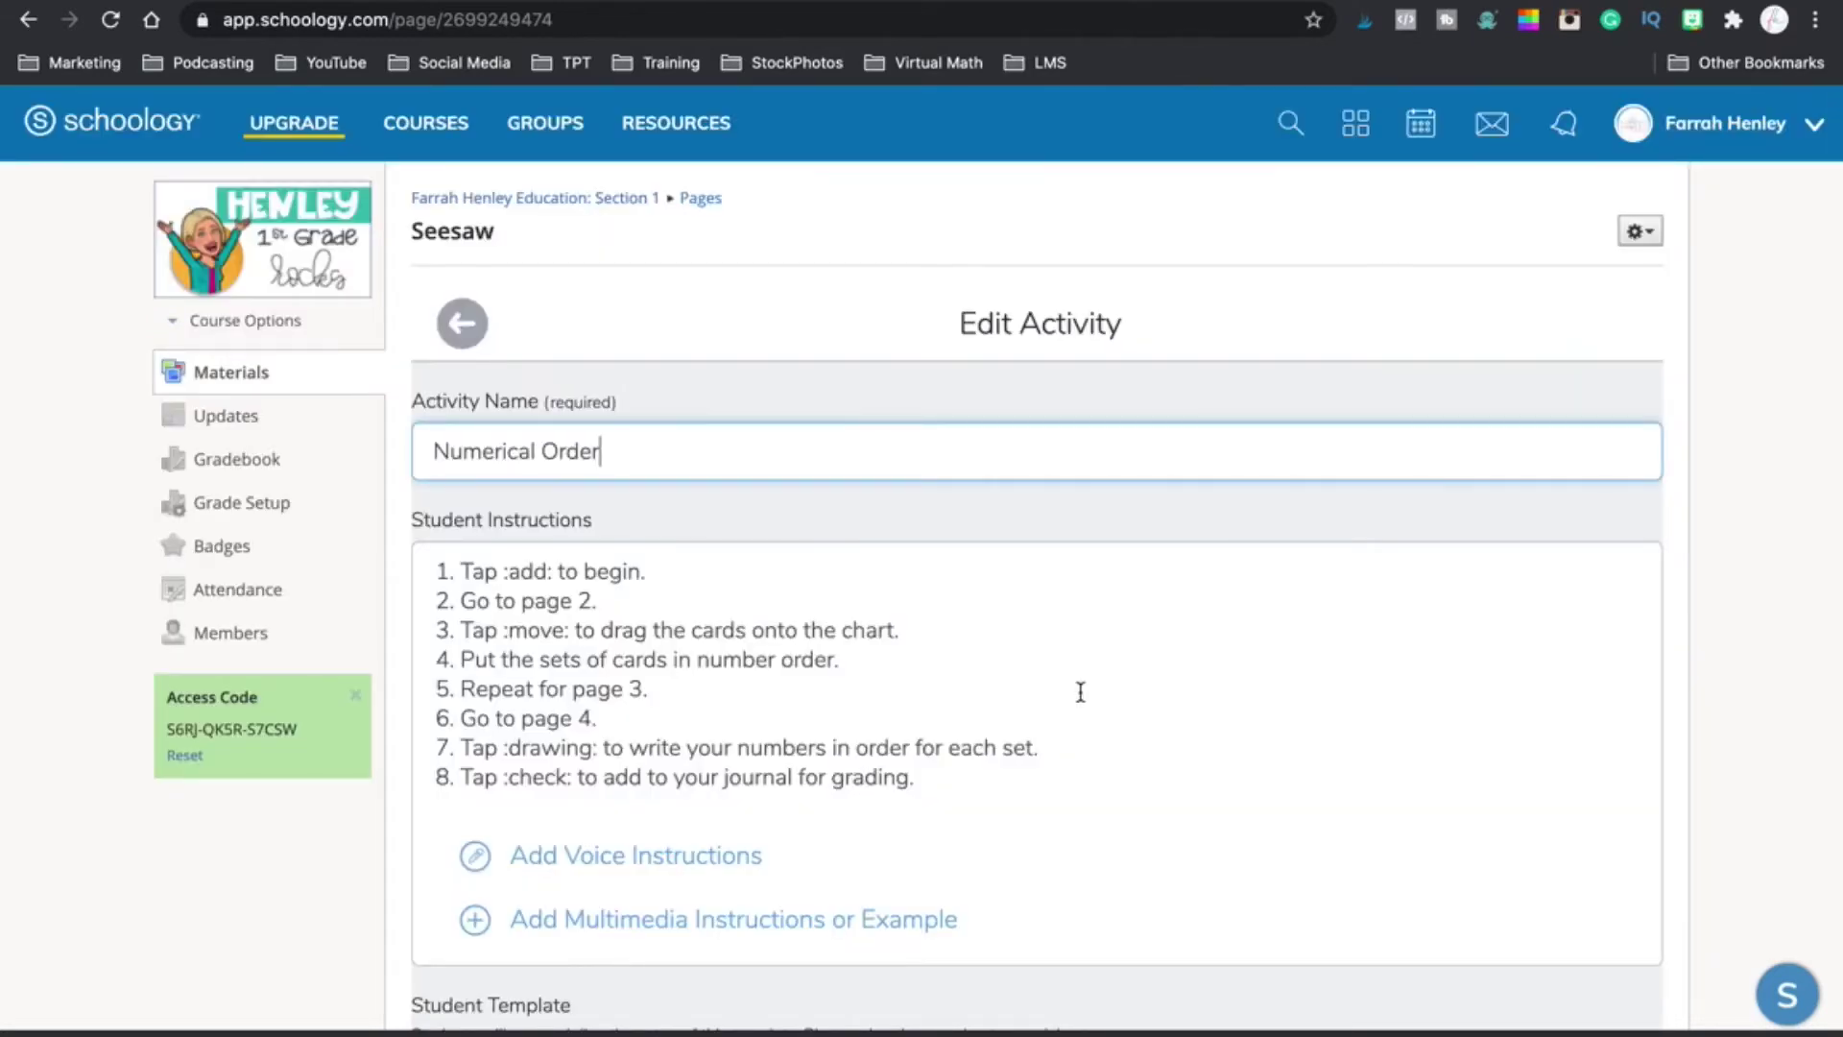
{"action": "scroll", "coordinate": [1080, 691], "scroll_direction": "down", "scroll_amount": 4}
{"action": "left_click", "coordinate": [565, 832]}
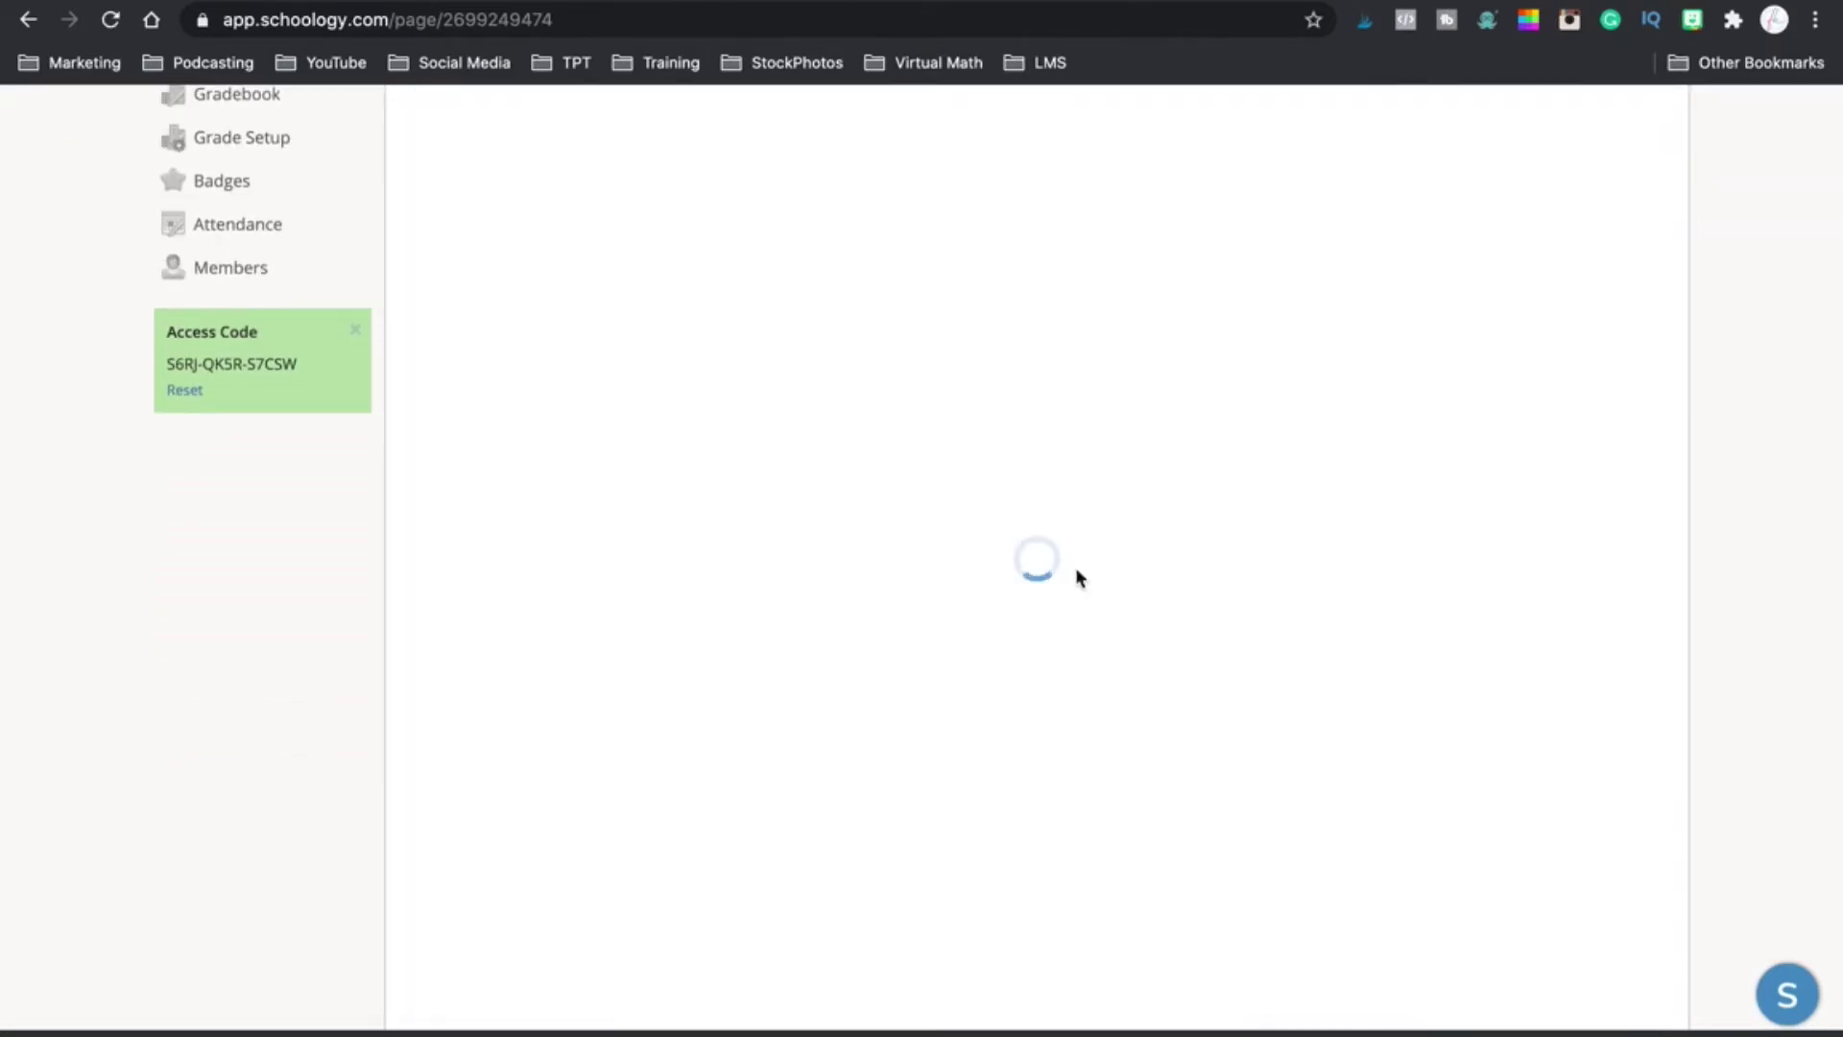
{"action": "scroll", "coordinate": [1728, 555], "scroll_direction": "up", "scroll_amount": 3}
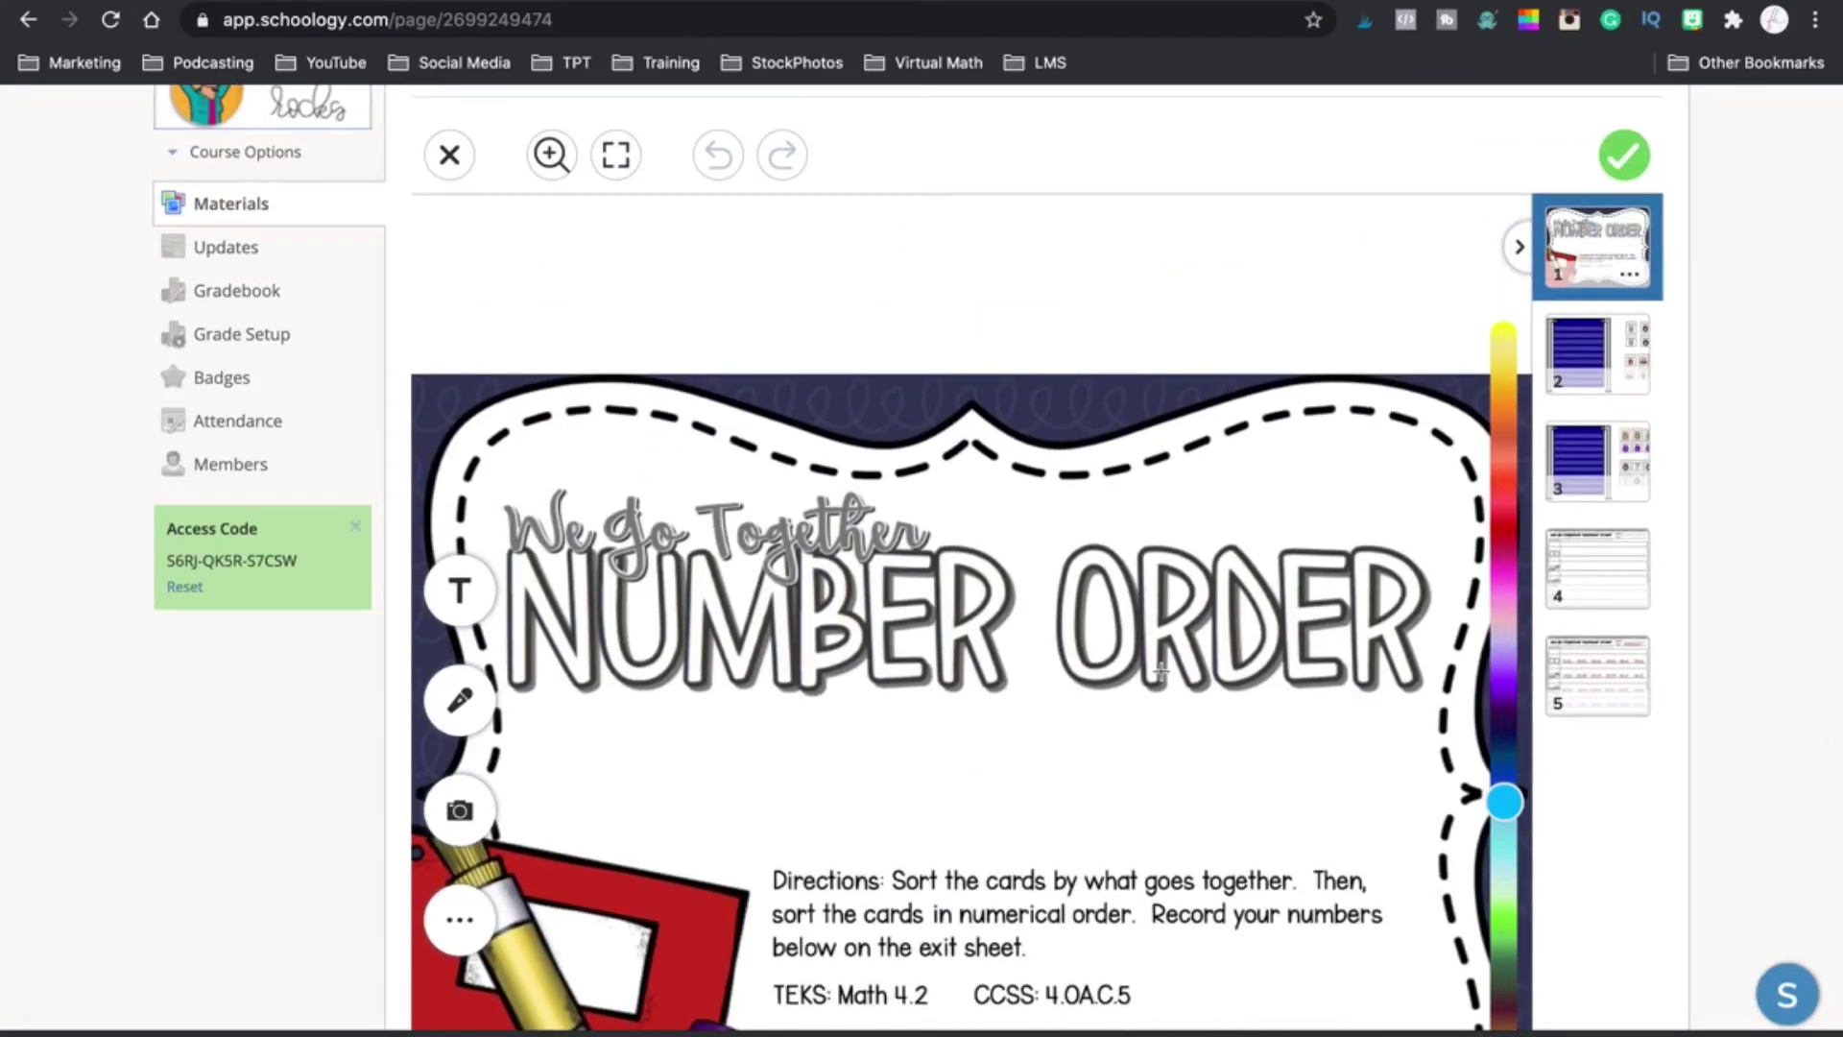
{"action": "scroll", "coordinate": [1801, 693], "scroll_direction": "down", "scroll_amount": 5}
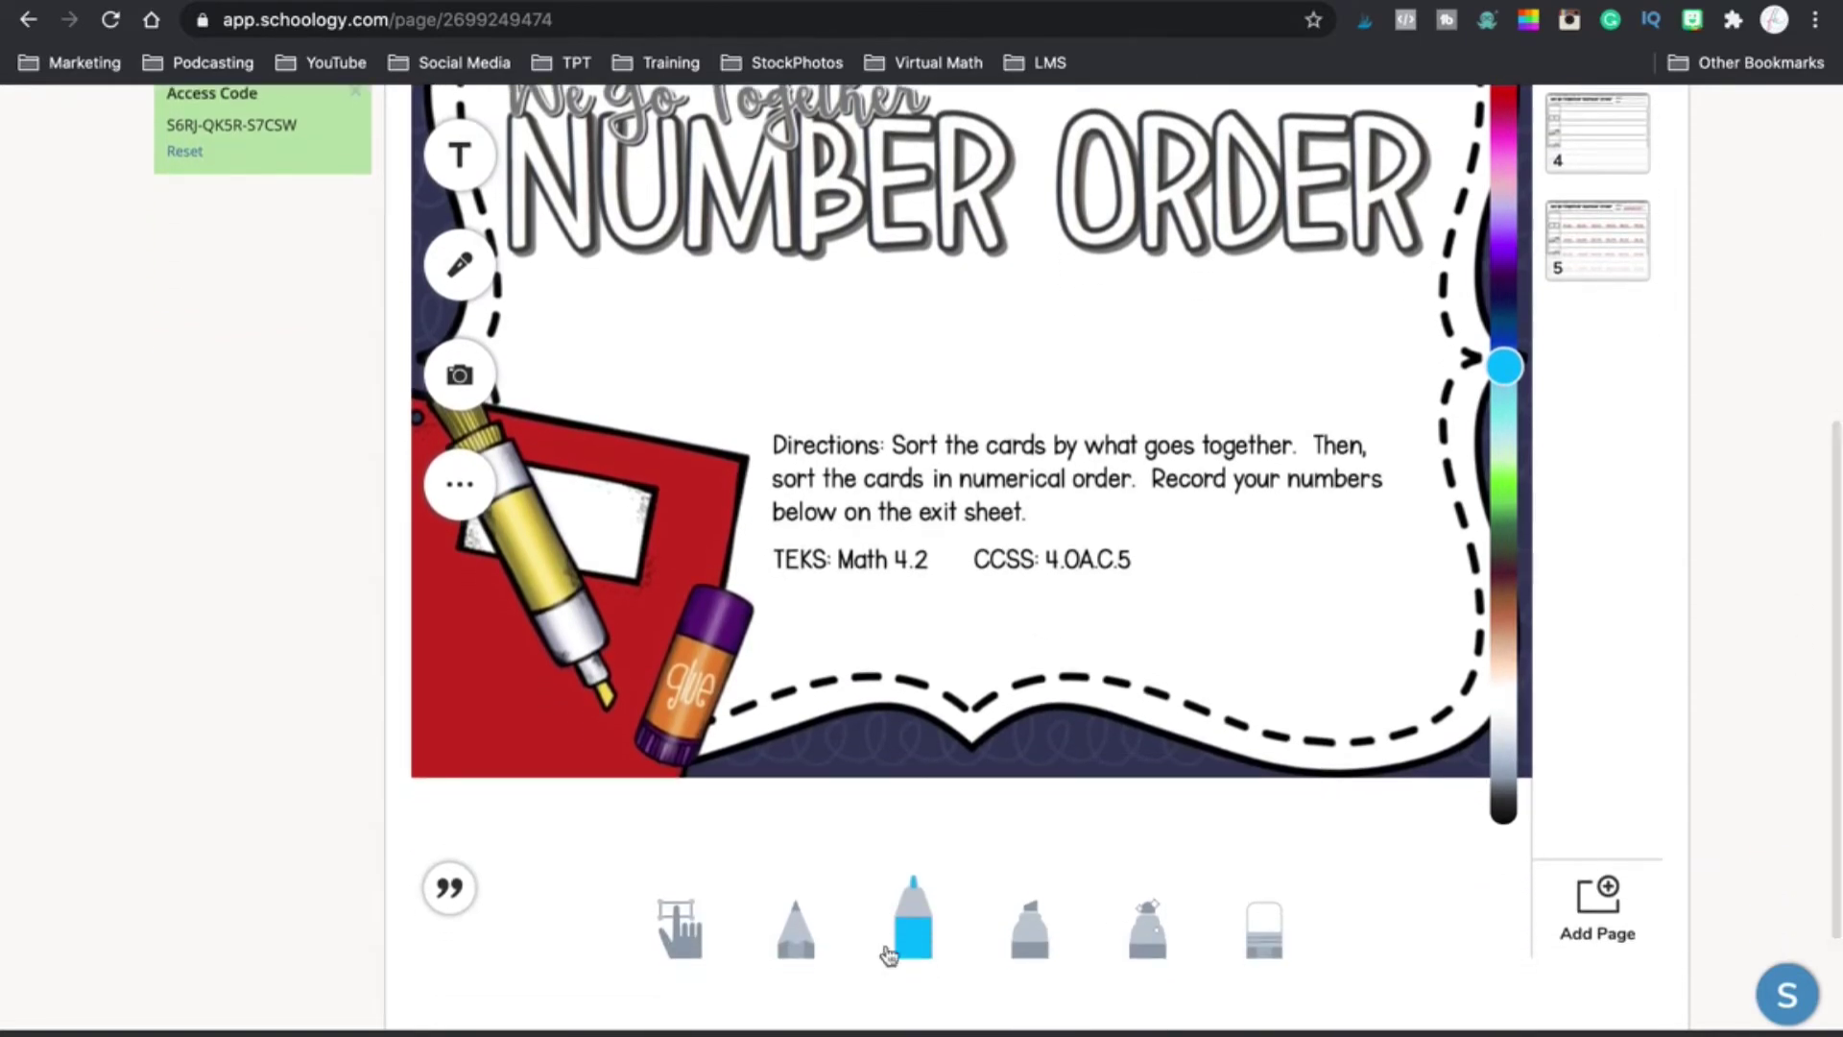
{"action": "scroll", "coordinate": [1647, 707], "scroll_direction": "up", "scroll_amount": 2}
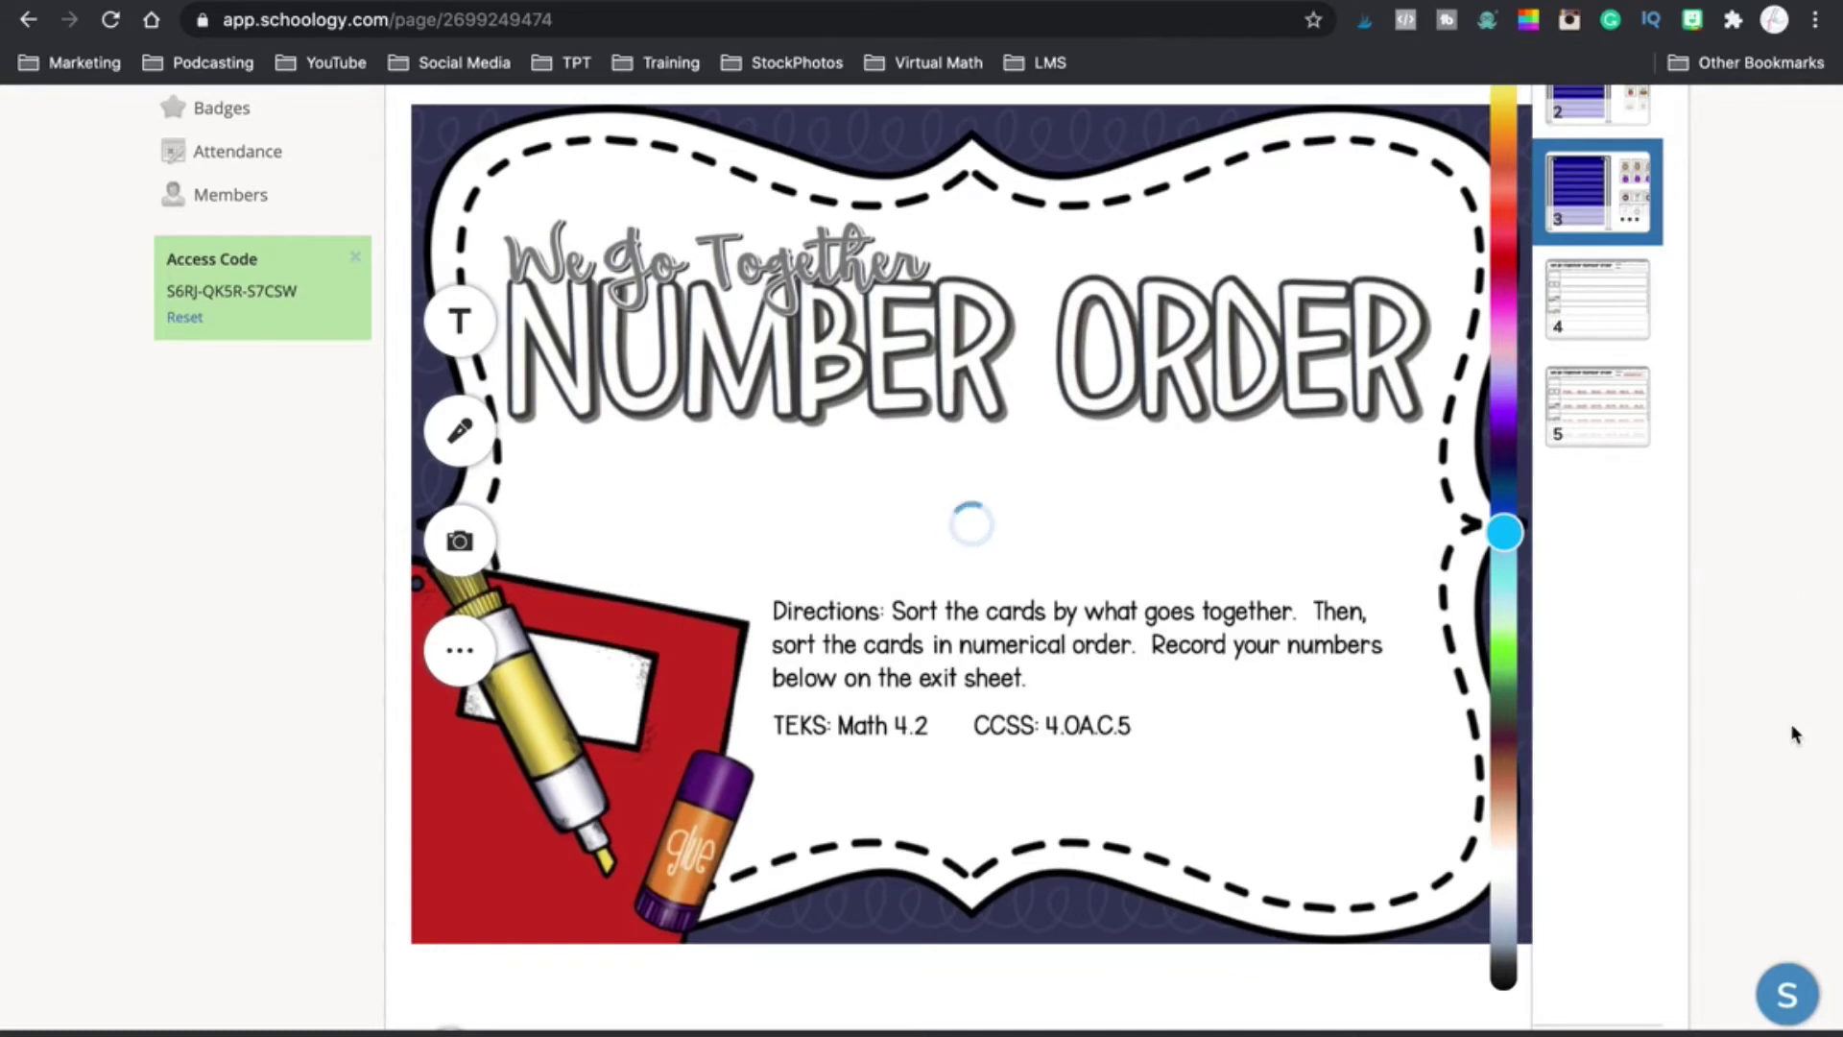
{"action": "scroll", "coordinate": [1789, 722], "scroll_direction": "down", "scroll_amount": 2}
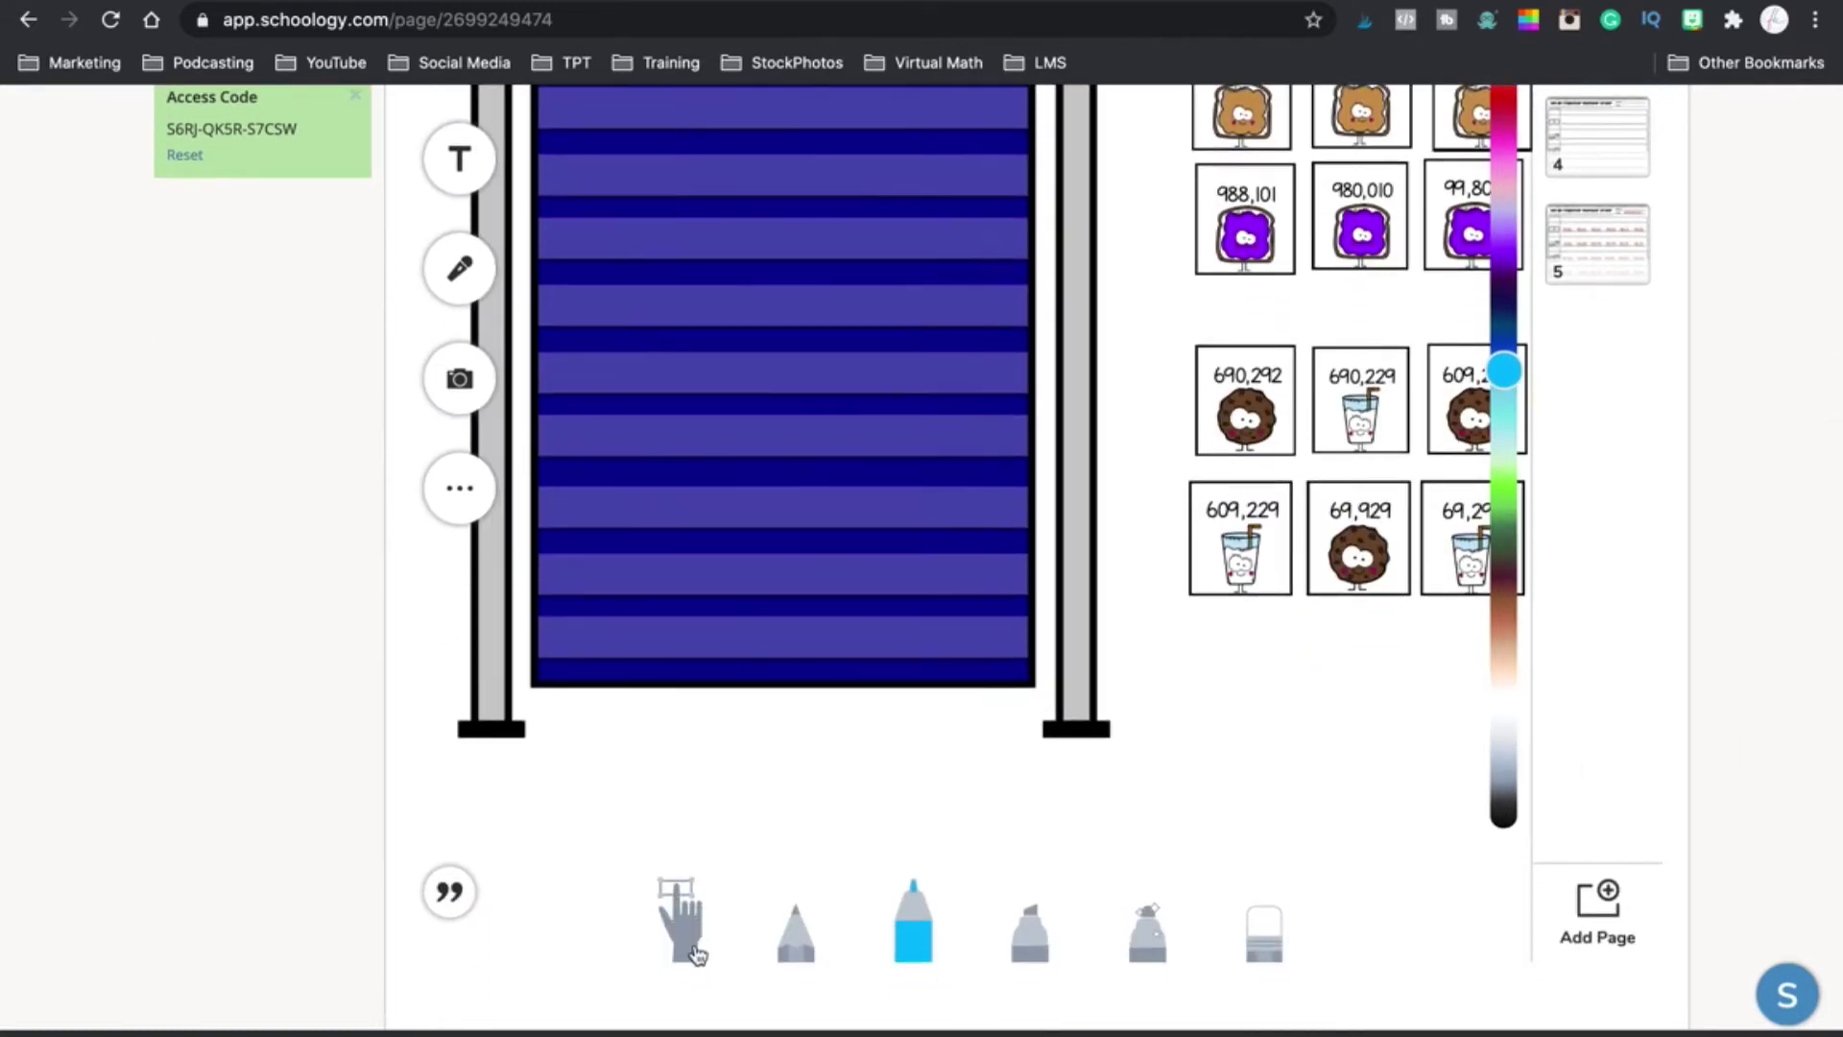
Drag the 609,229 milk card slightly toward the blinds chart on slide 3
{"action": "left_click", "coordinate": [680, 945]}
{"action": "mouse_move", "coordinate": [1253, 539]}
{"action": "left_mouse_down"}
{"action": "mouse_move", "coordinate": [690, 568]}
{"action": "mouse_move", "coordinate": [1217, 491]}
{"action": "mouse_move", "coordinate": [1253, 534]}
{"action": "left_mouse_up"}
{"action": "scroll", "coordinate": [1763, 462], "scroll_direction": "up", "scroll_amount": 5}
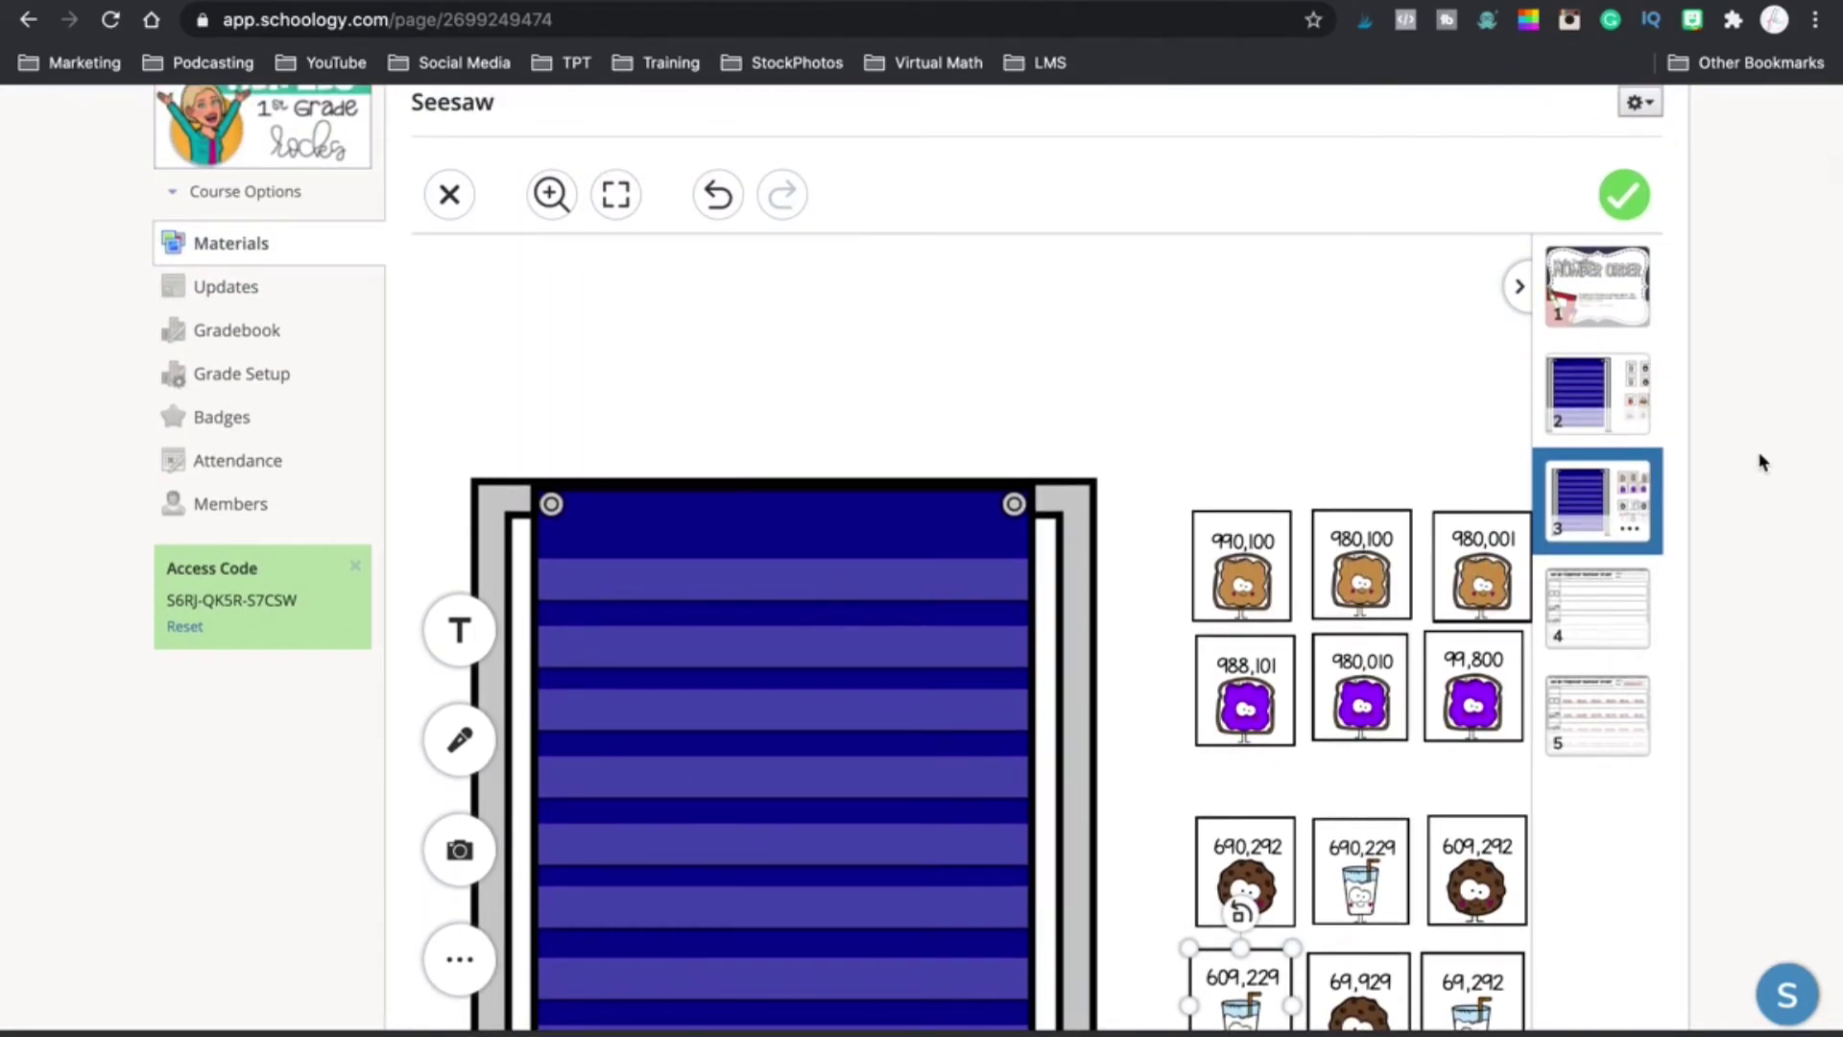
{"action": "scroll", "coordinate": [1762, 461], "scroll_direction": "up", "scroll_amount": 2}
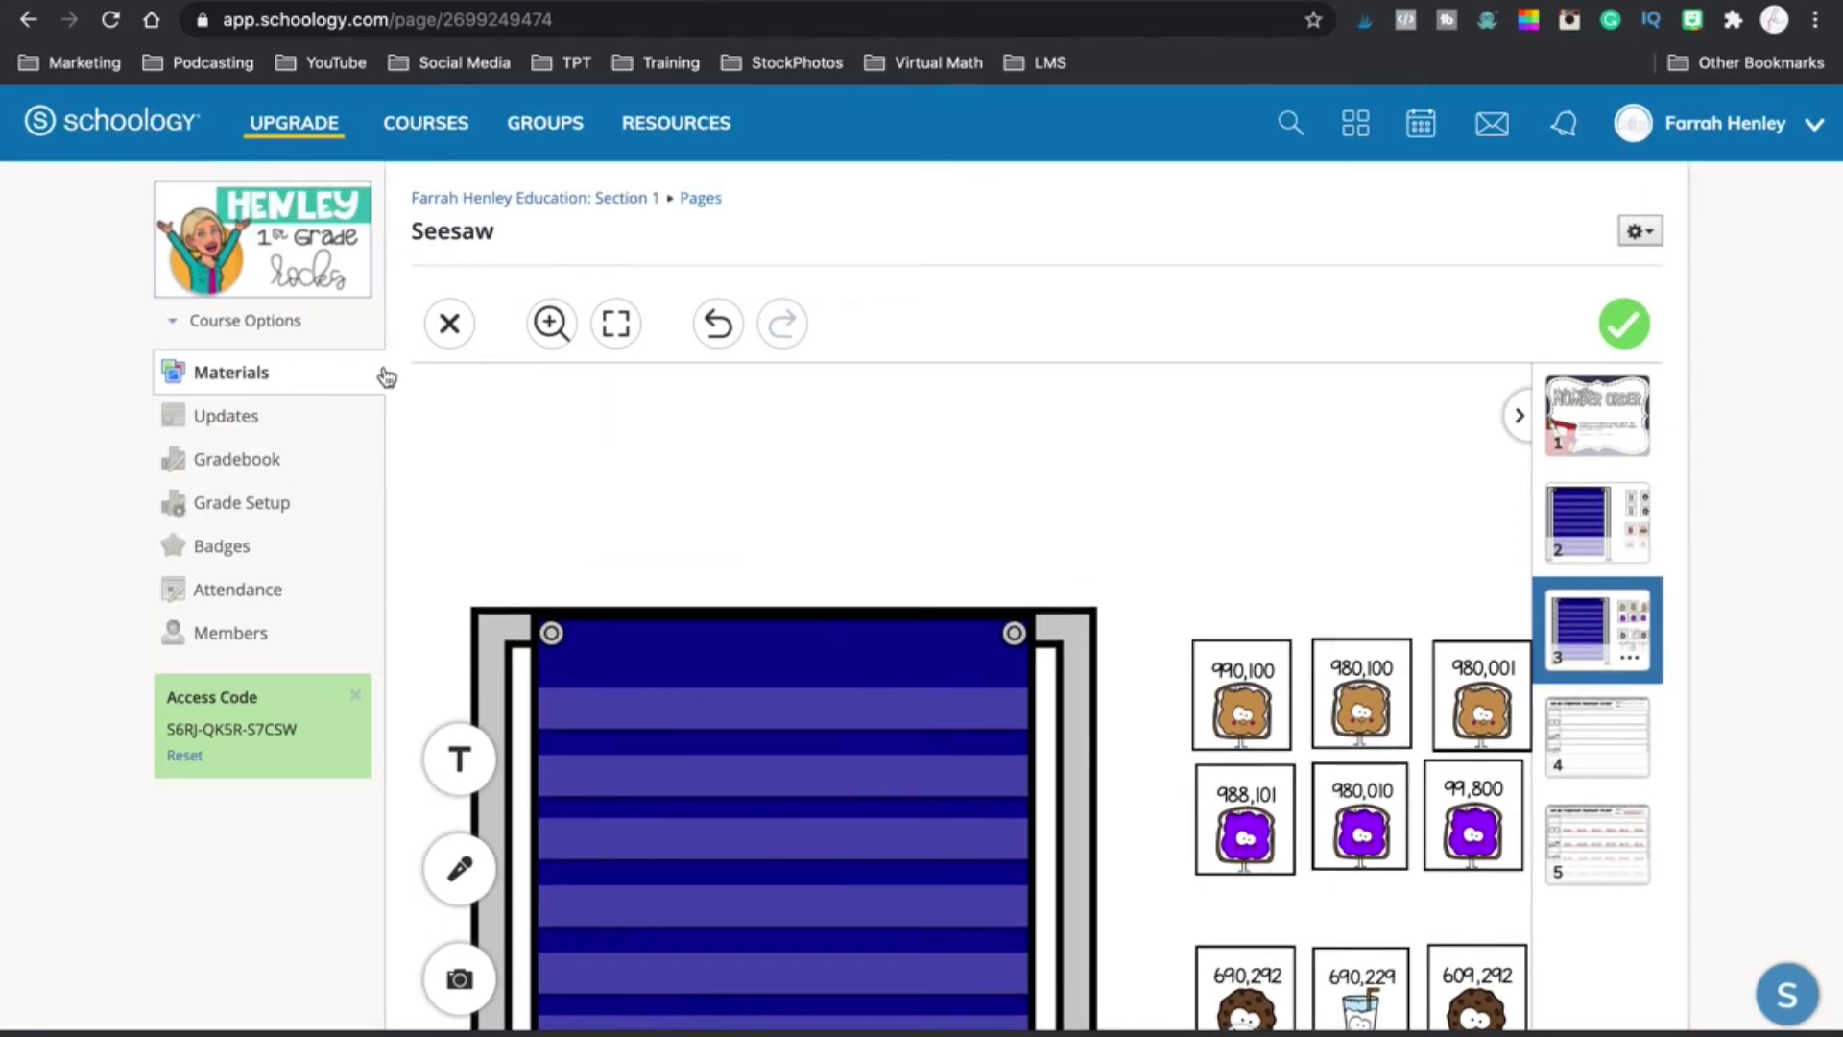
Close the template and activity editors, deleting and discarding all unsaved changes
{"action": "left_click", "coordinate": [467, 336]}
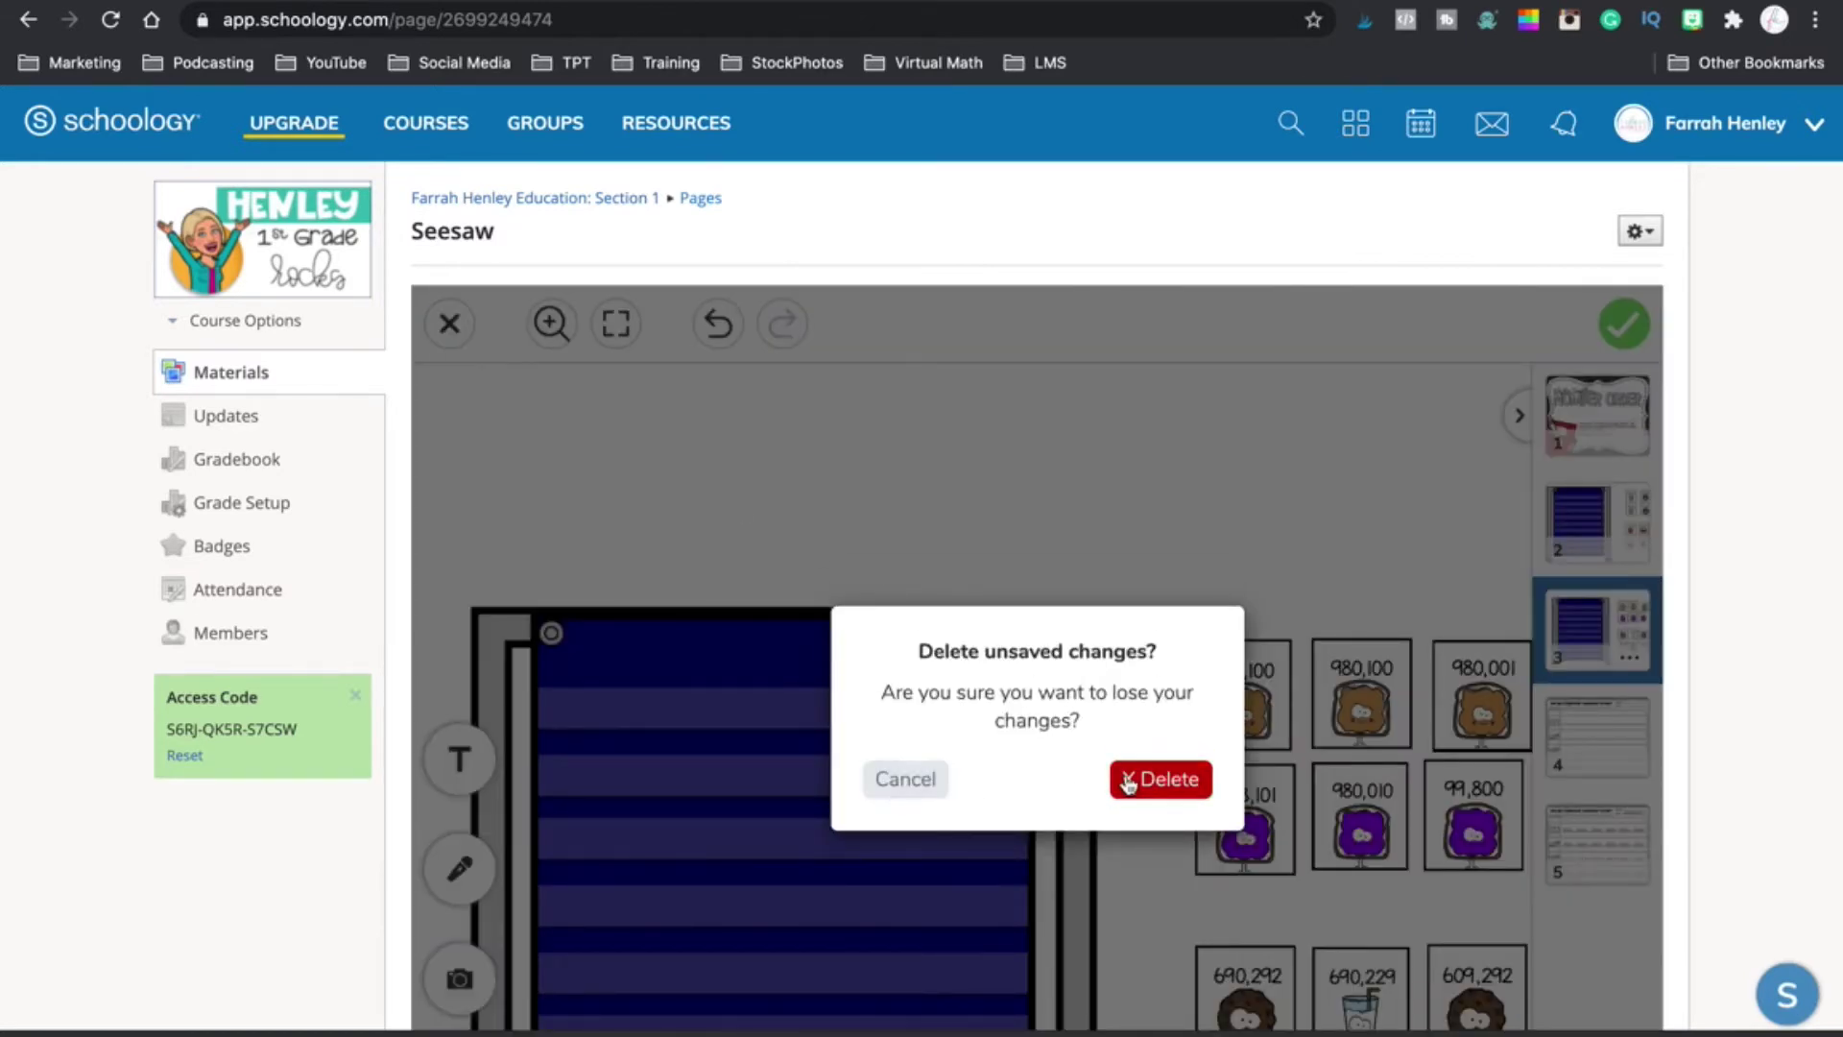
{"action": "left_click", "coordinate": [1135, 782]}
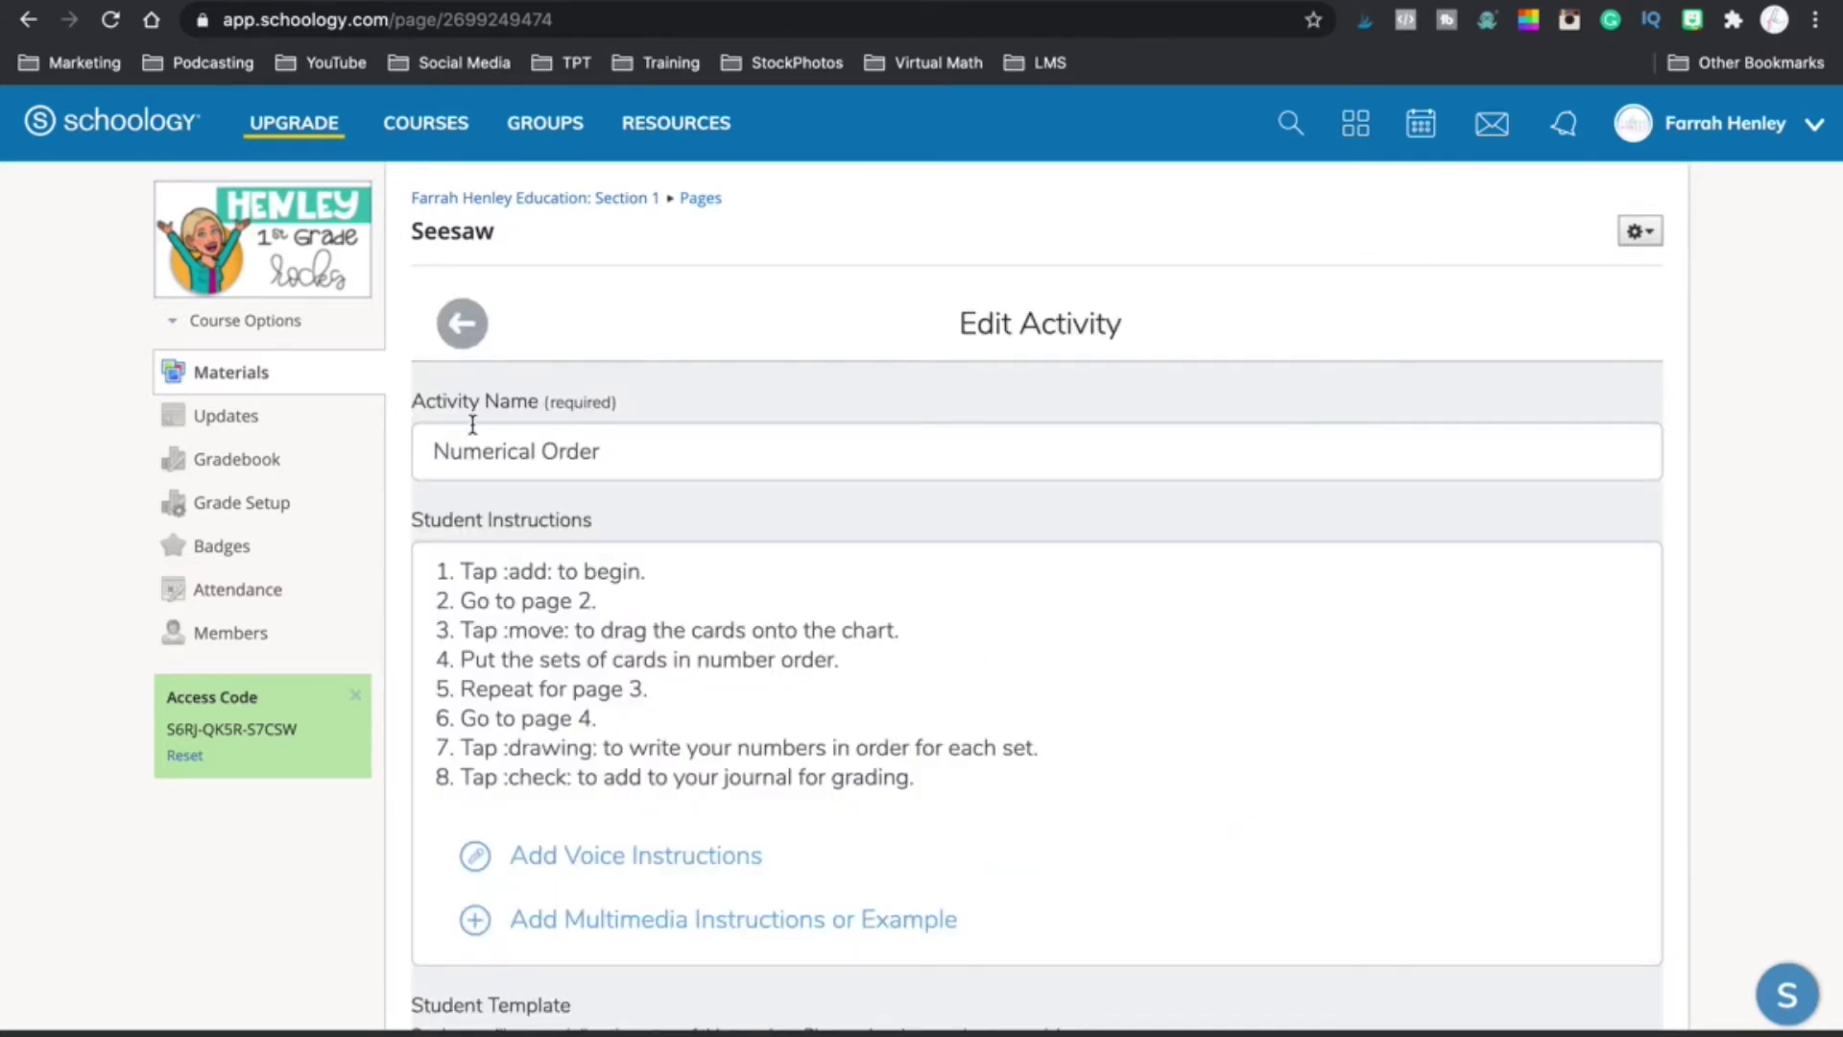
{"action": "left_click", "coordinate": [461, 331]}
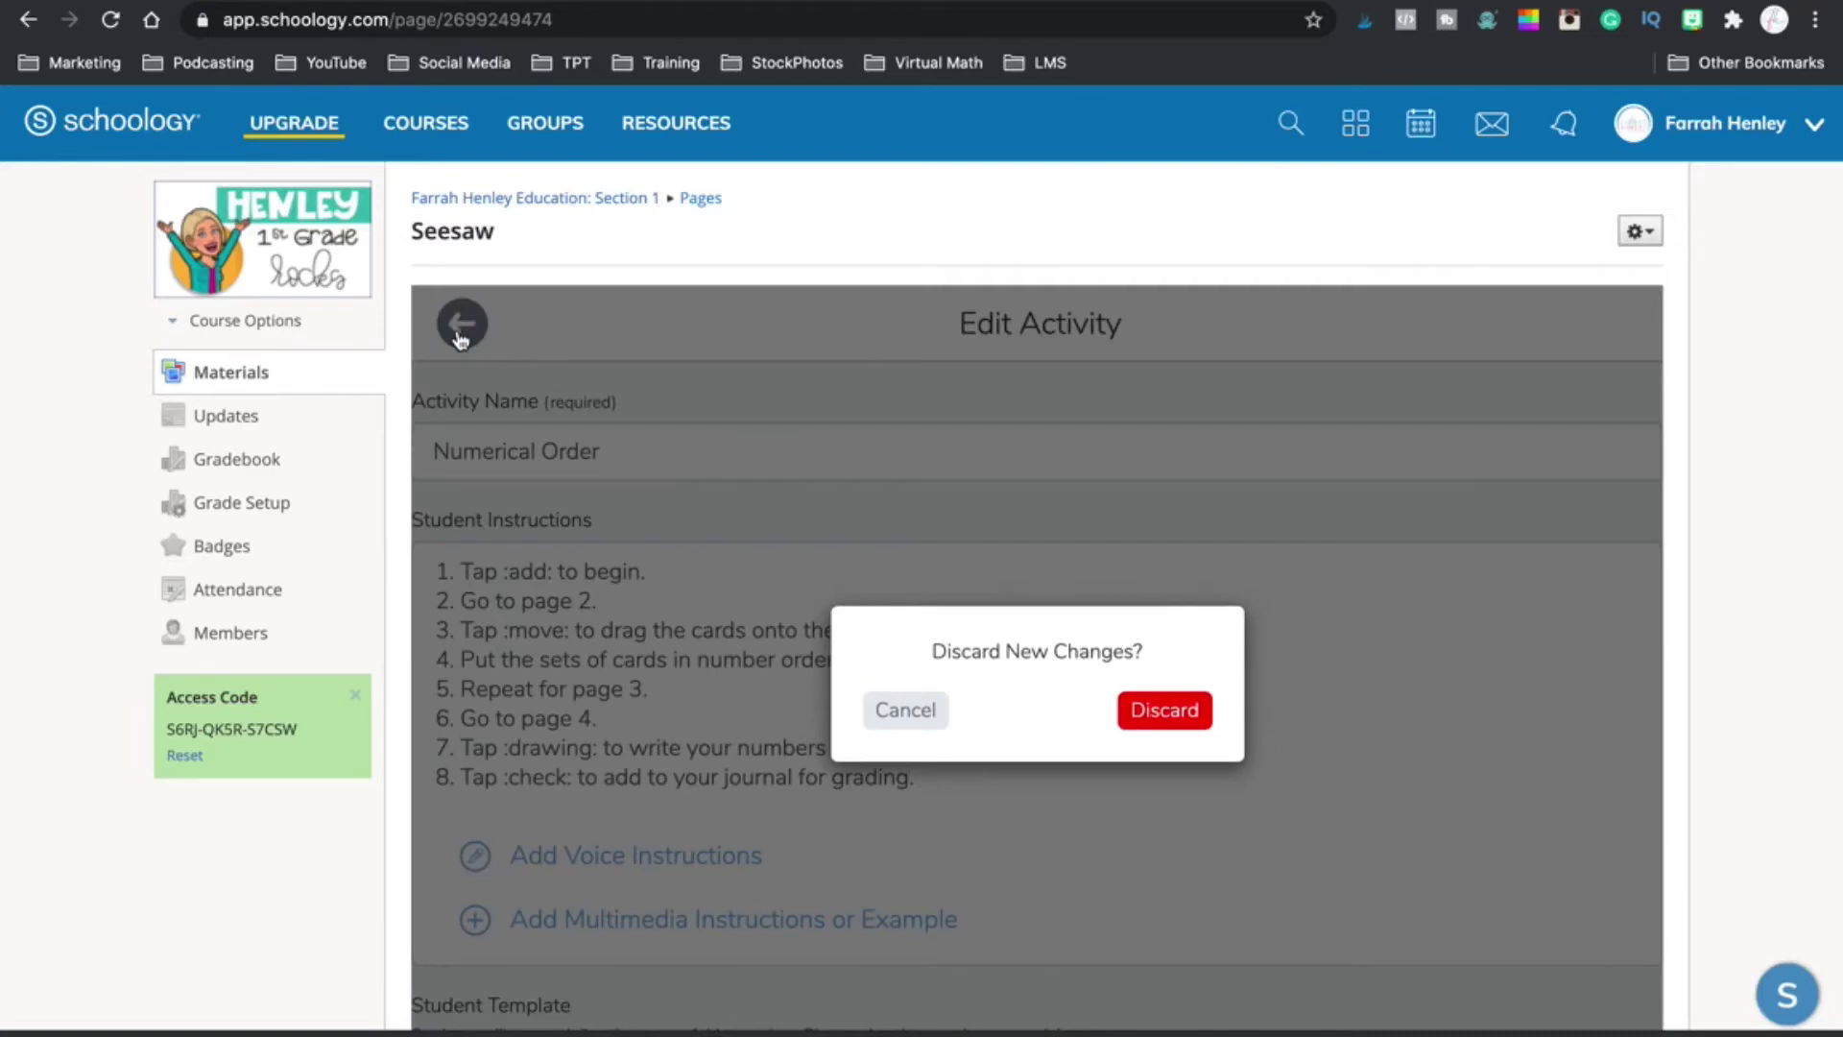
{"action": "left_click", "coordinate": [1168, 733]}
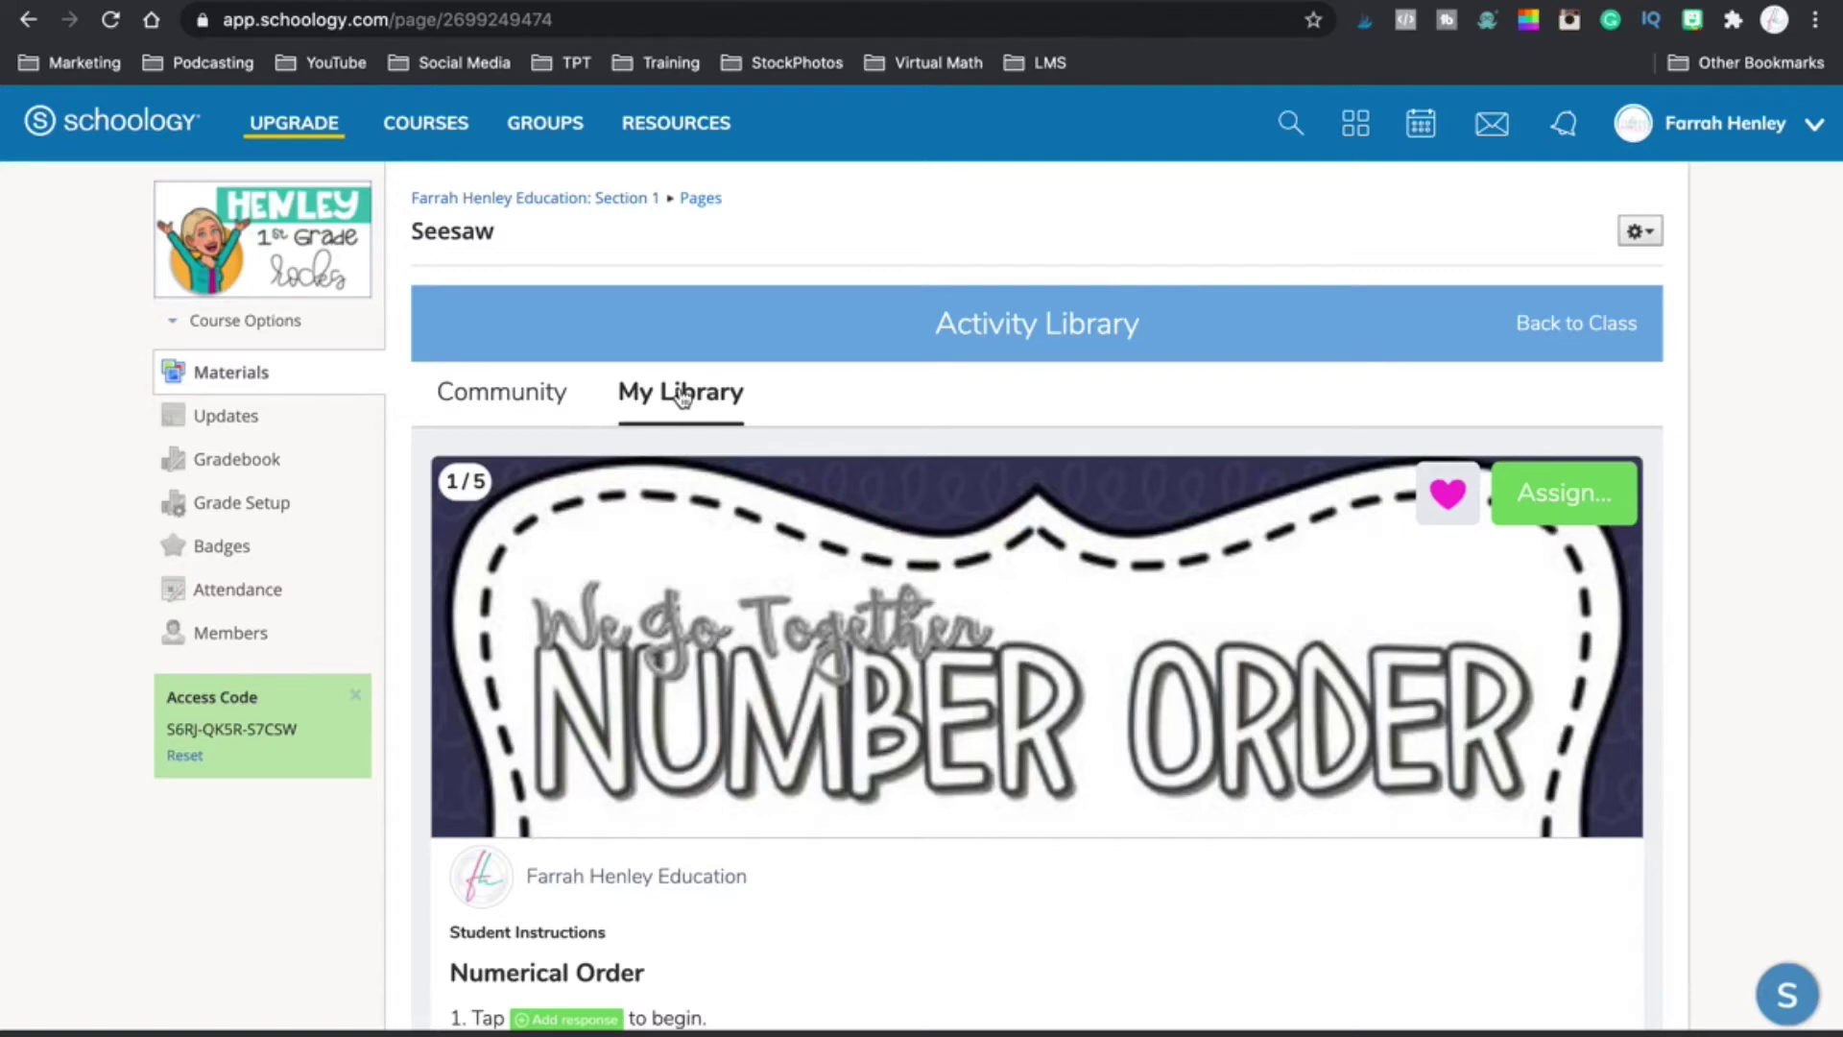
Return to the course Materials page, then go to the Resources area
{"action": "left_click", "coordinate": [257, 382]}
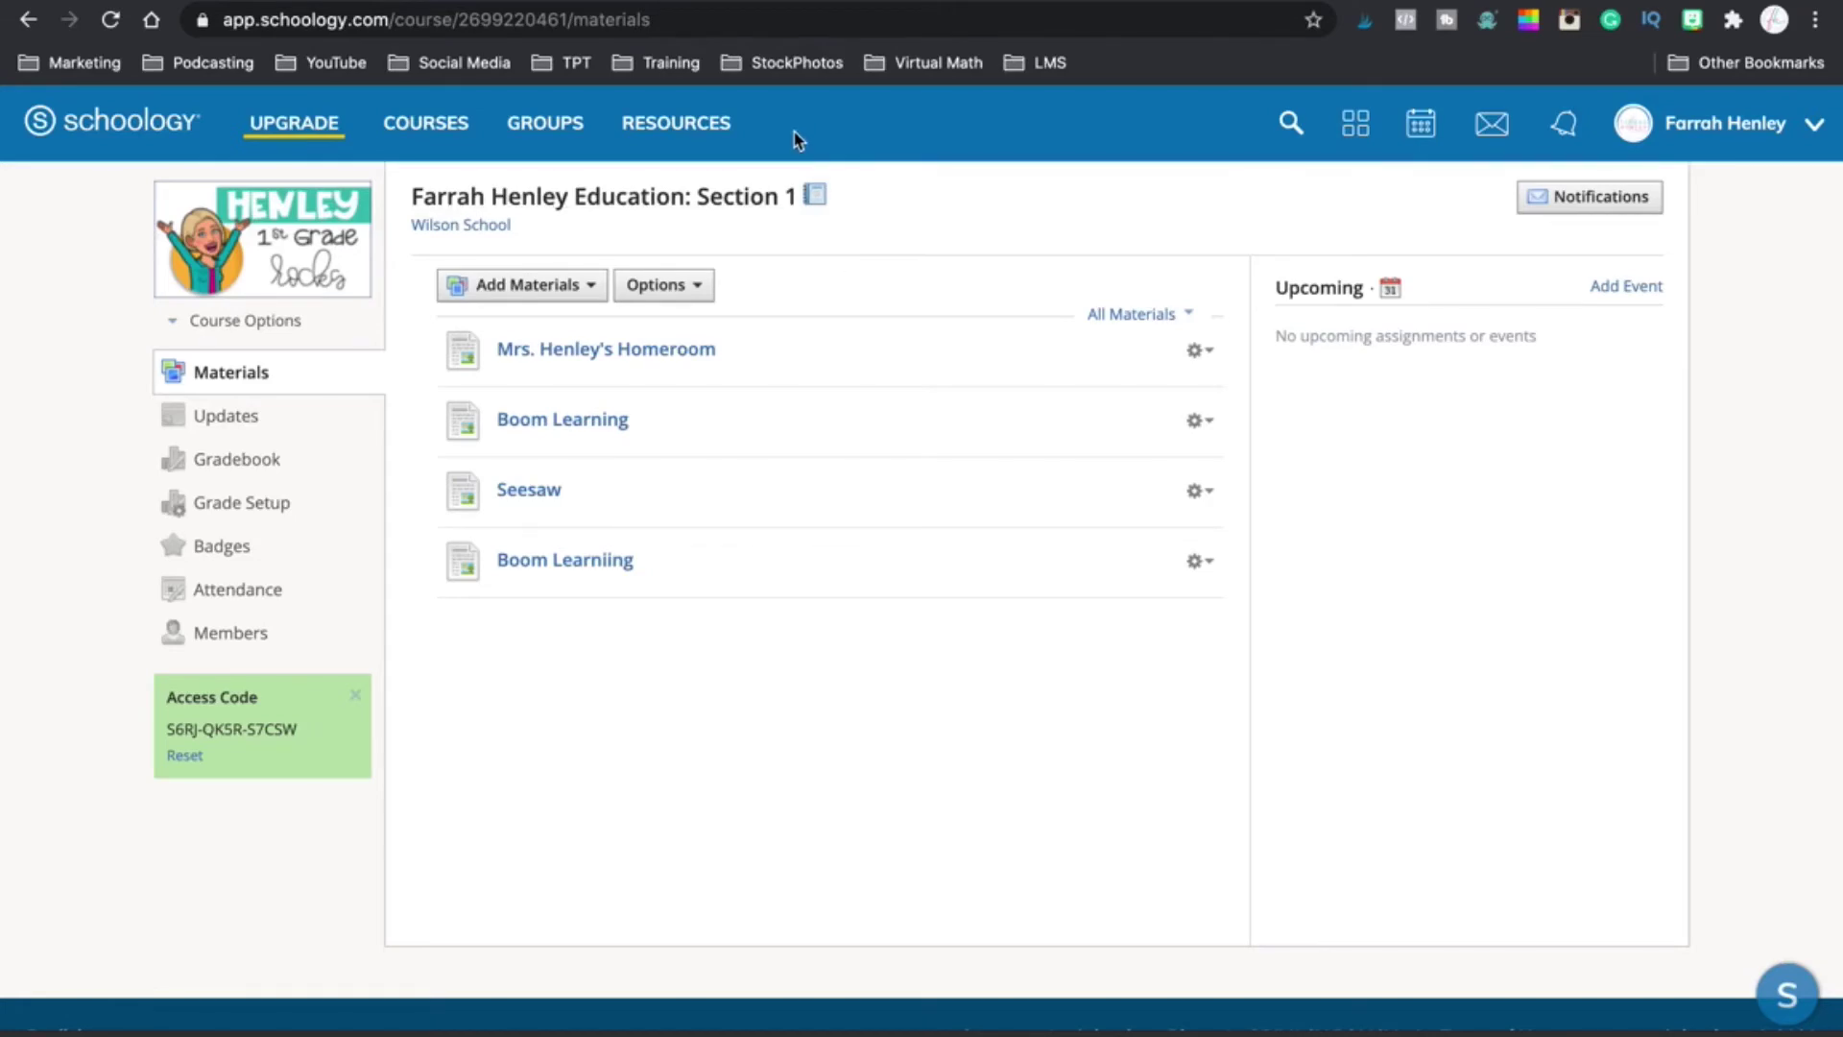
{"action": "left_click", "coordinate": [684, 137]}
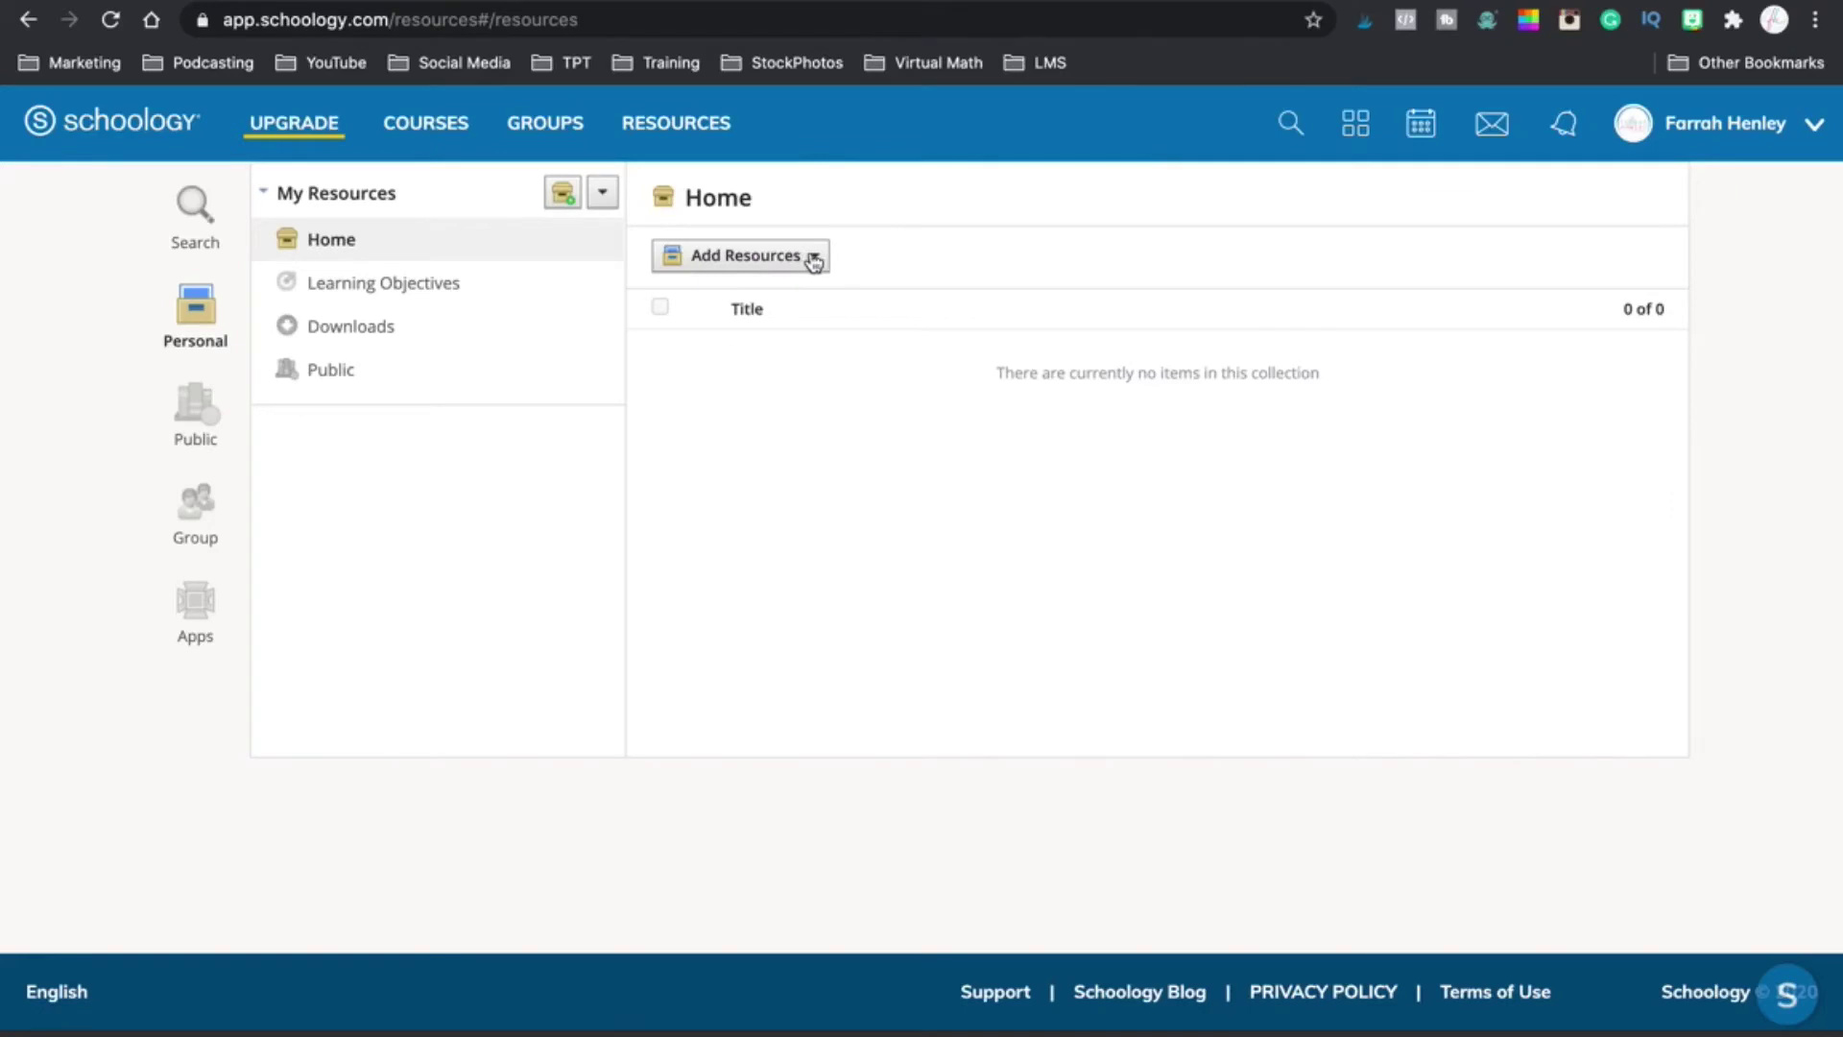
Open the Resources Apps, accept the install terms, then cancel to stay on Google Drive
{"action": "left_click", "coordinate": [184, 635]}
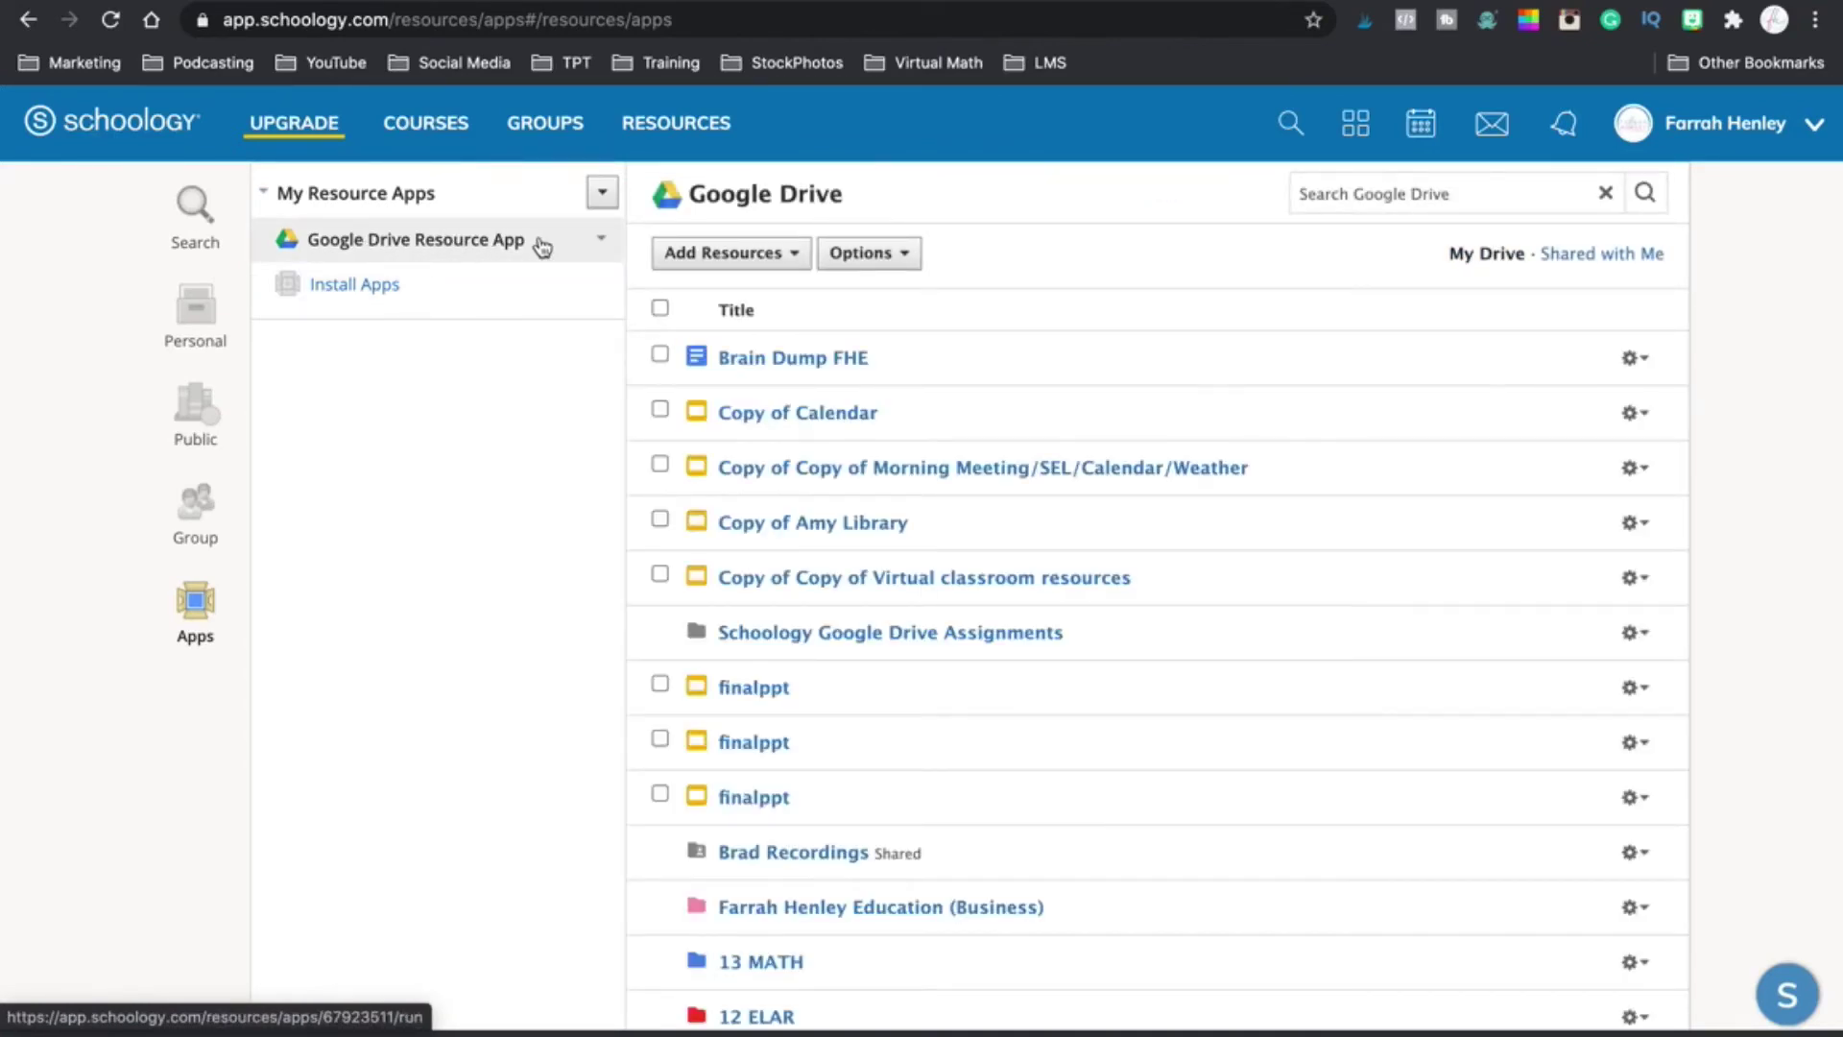
{"action": "left_click", "coordinate": [365, 293]}
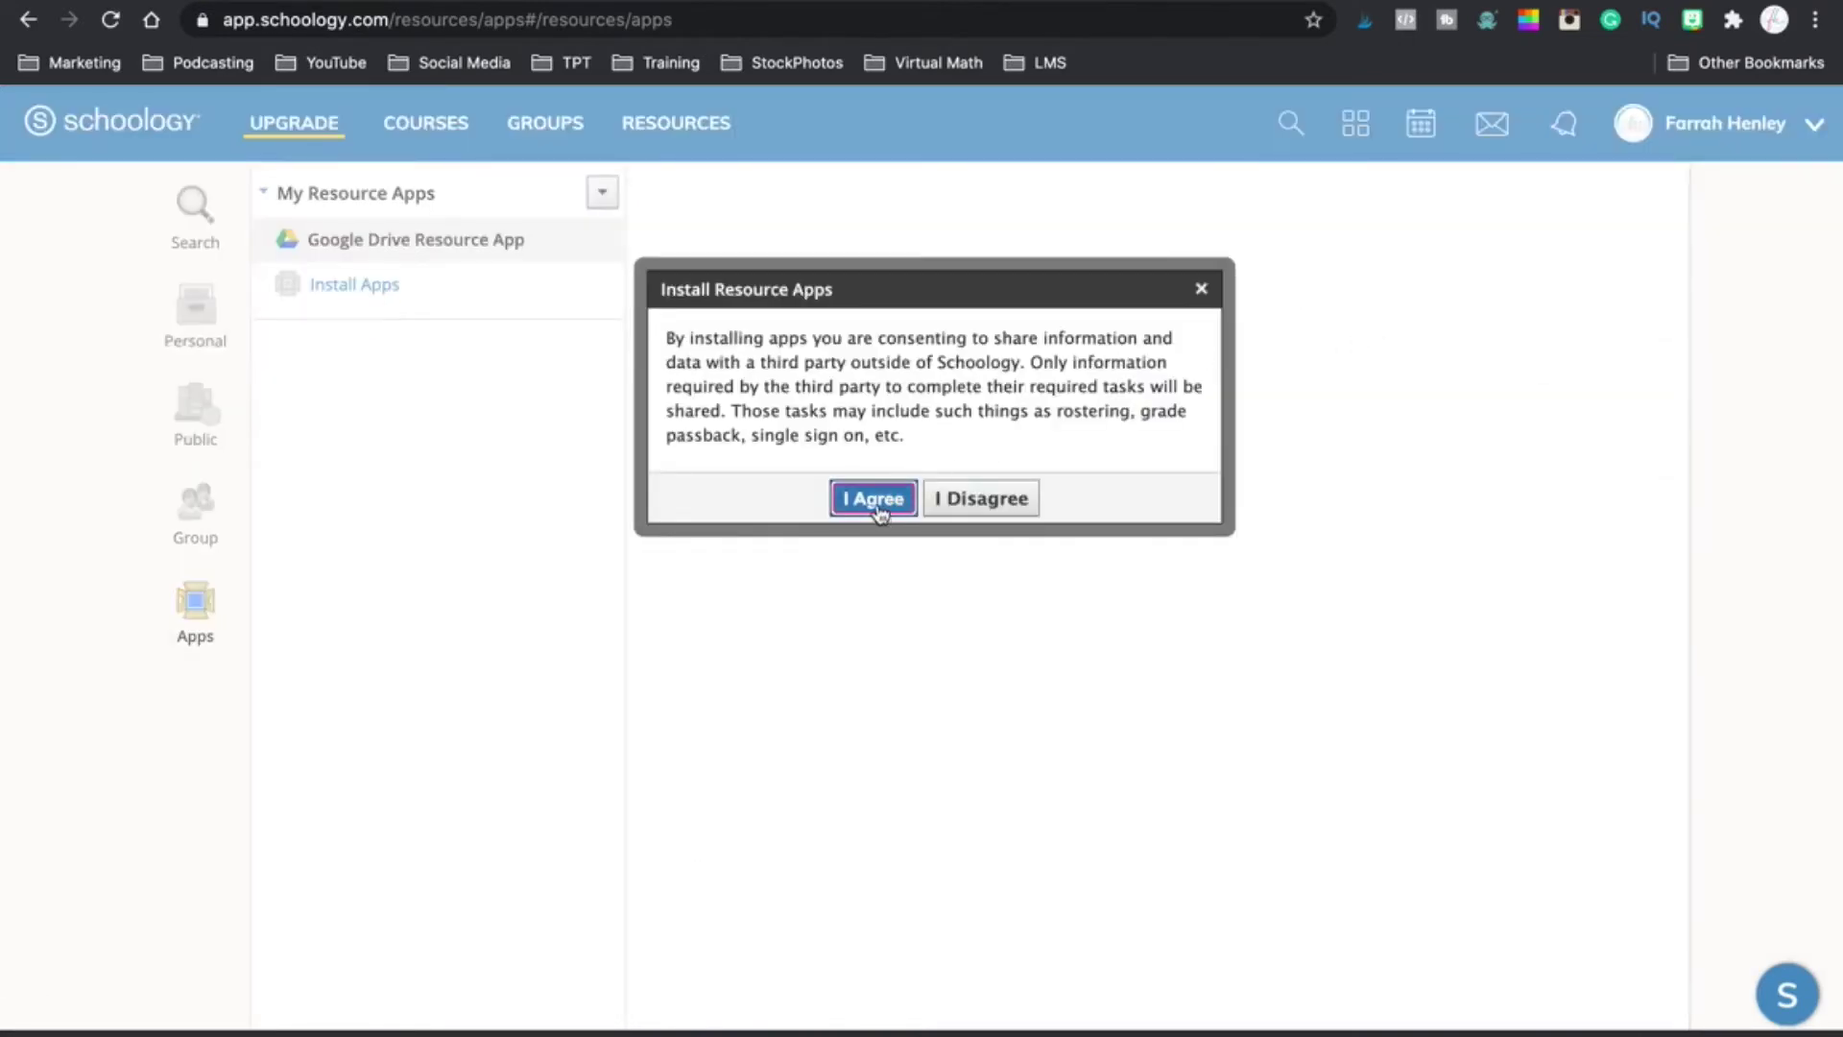
{"action": "left_click", "coordinate": [878, 500]}
{"action": "scroll", "coordinate": [881, 506], "scroll_direction": "down", "scroll_amount": 4}
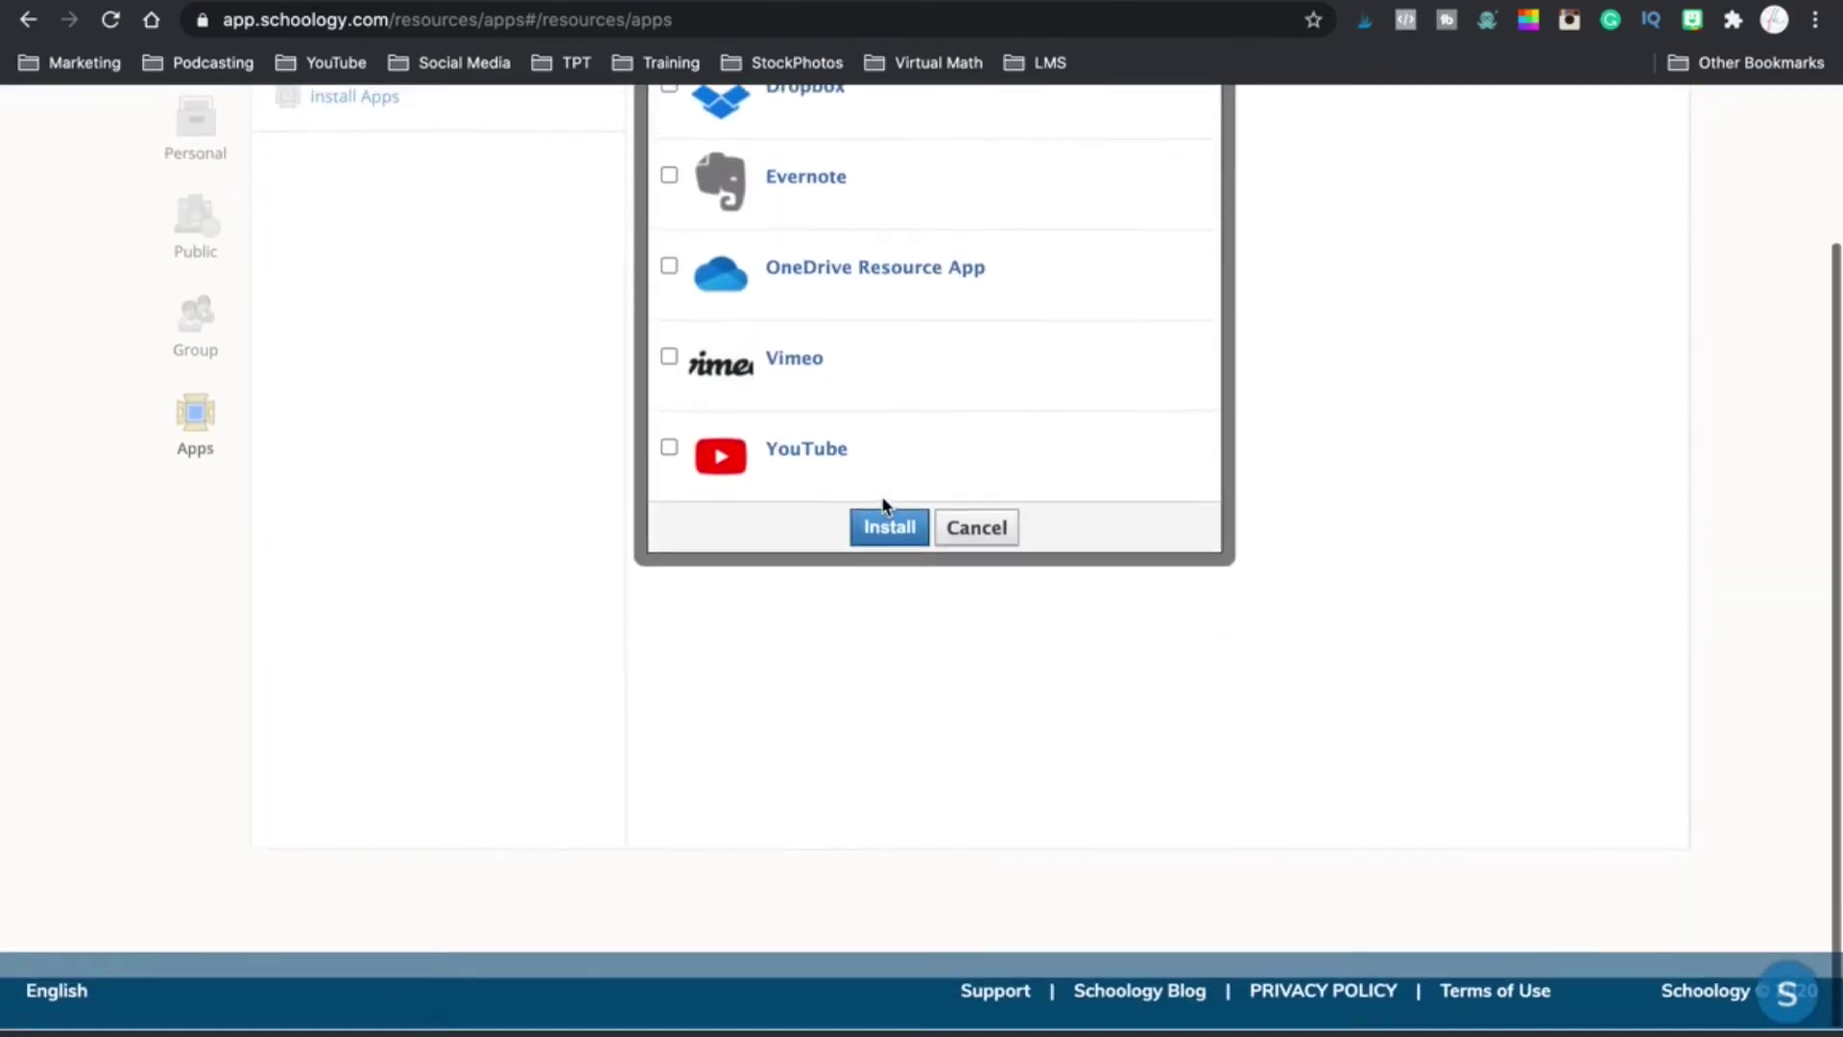
{"action": "scroll", "coordinate": [881, 496], "scroll_direction": "up", "scroll_amount": 2}
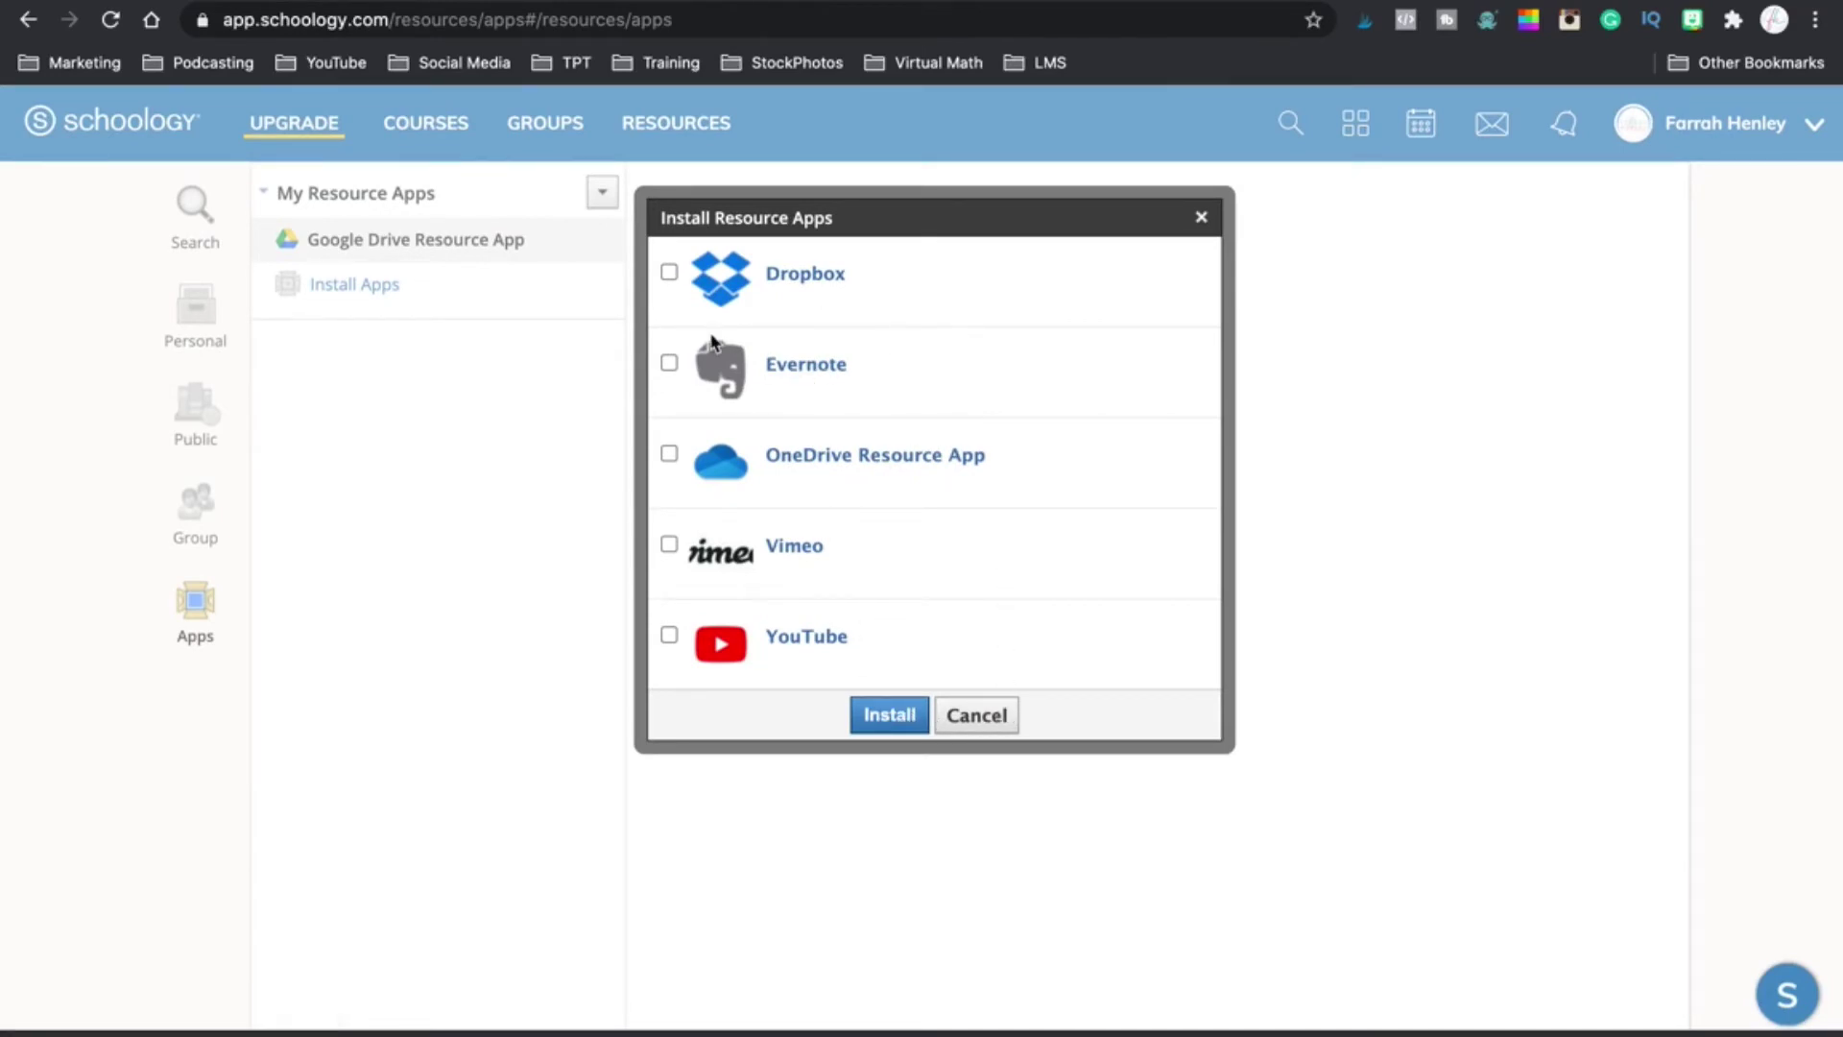
{"action": "left_click", "coordinate": [998, 729]}
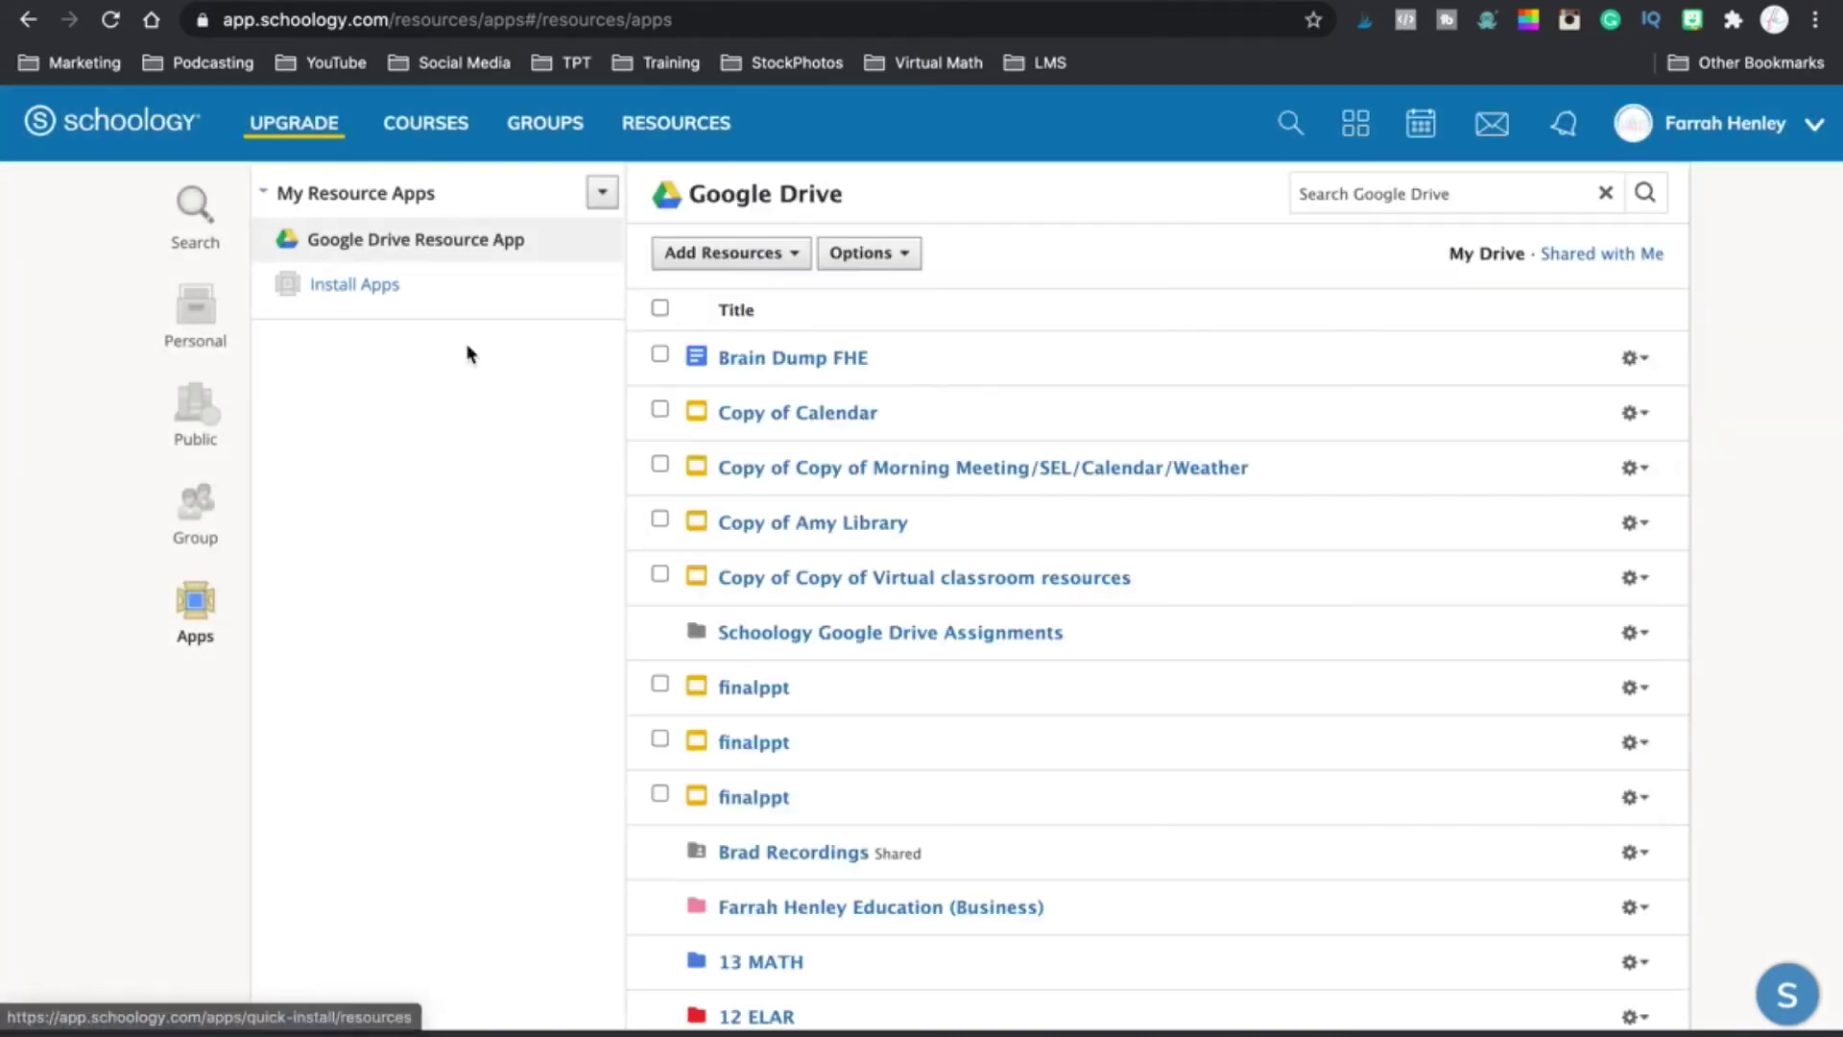
Find the Google Drive Assignments app page in the App Center
{"action": "left_click", "coordinate": [1357, 131]}
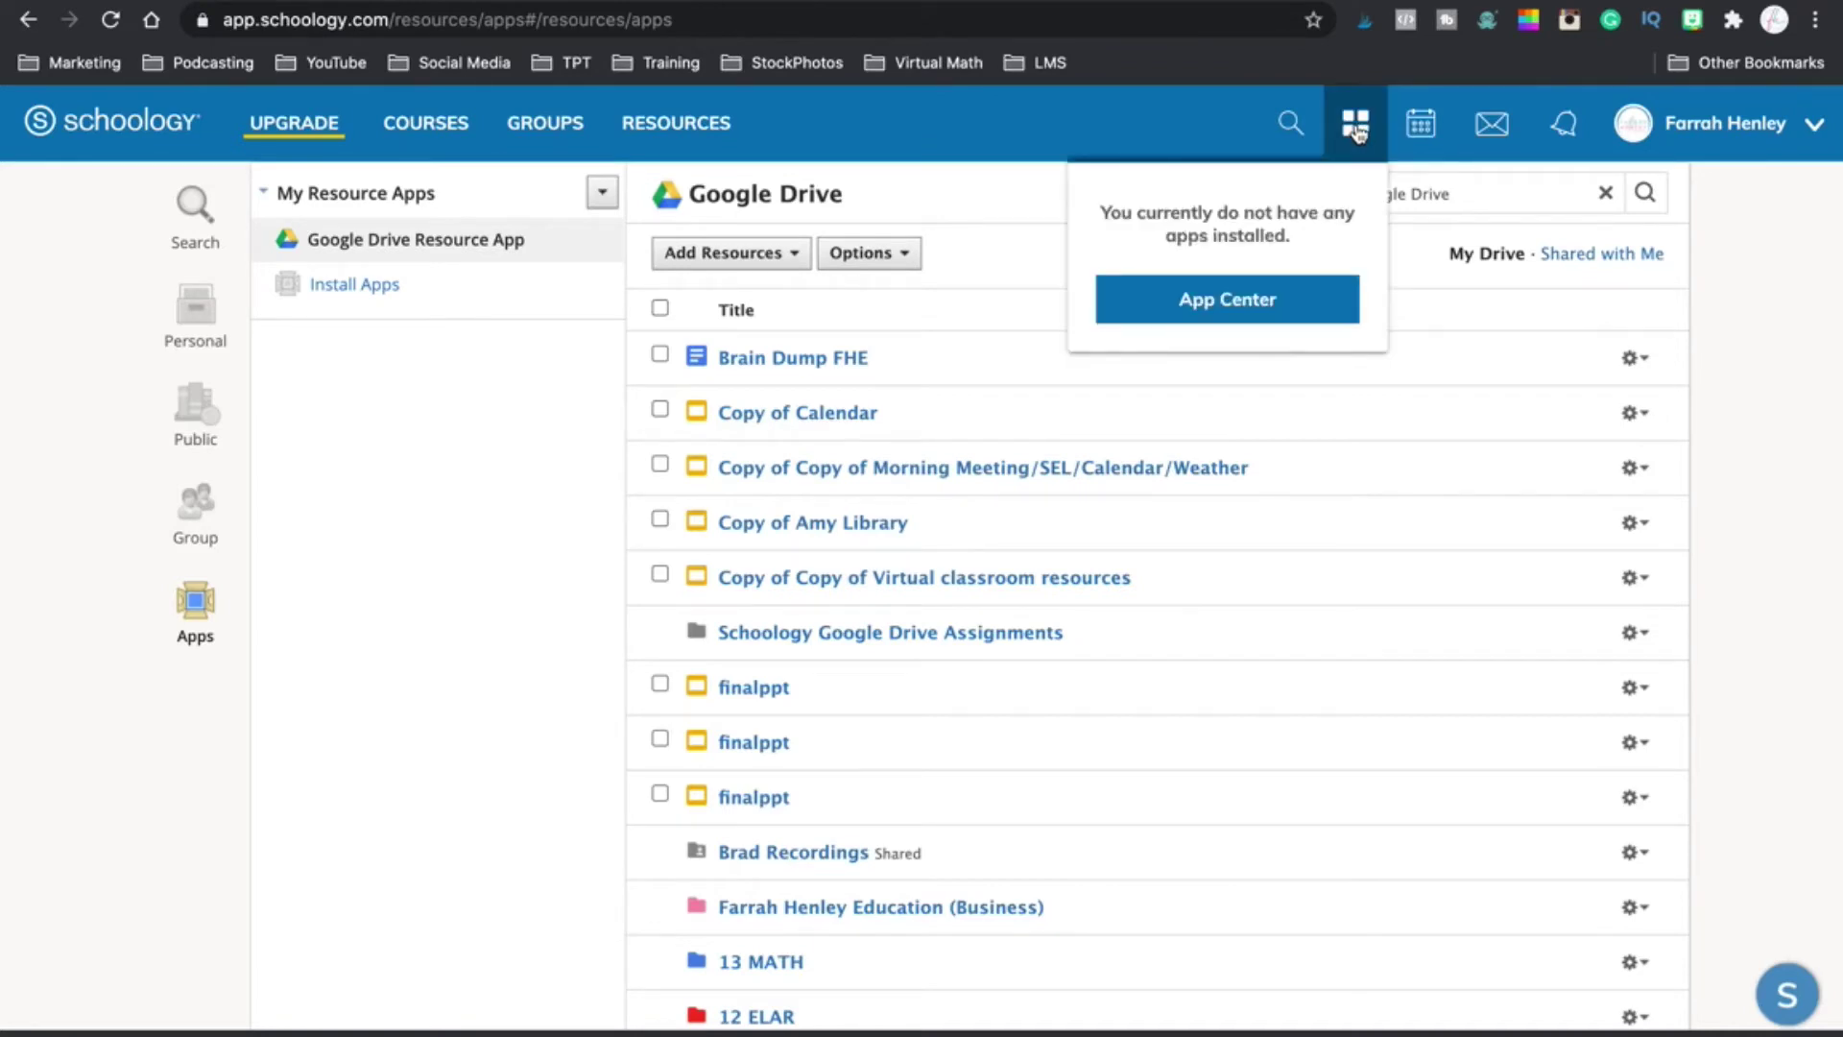
{"action": "left_click", "coordinate": [1238, 303]}
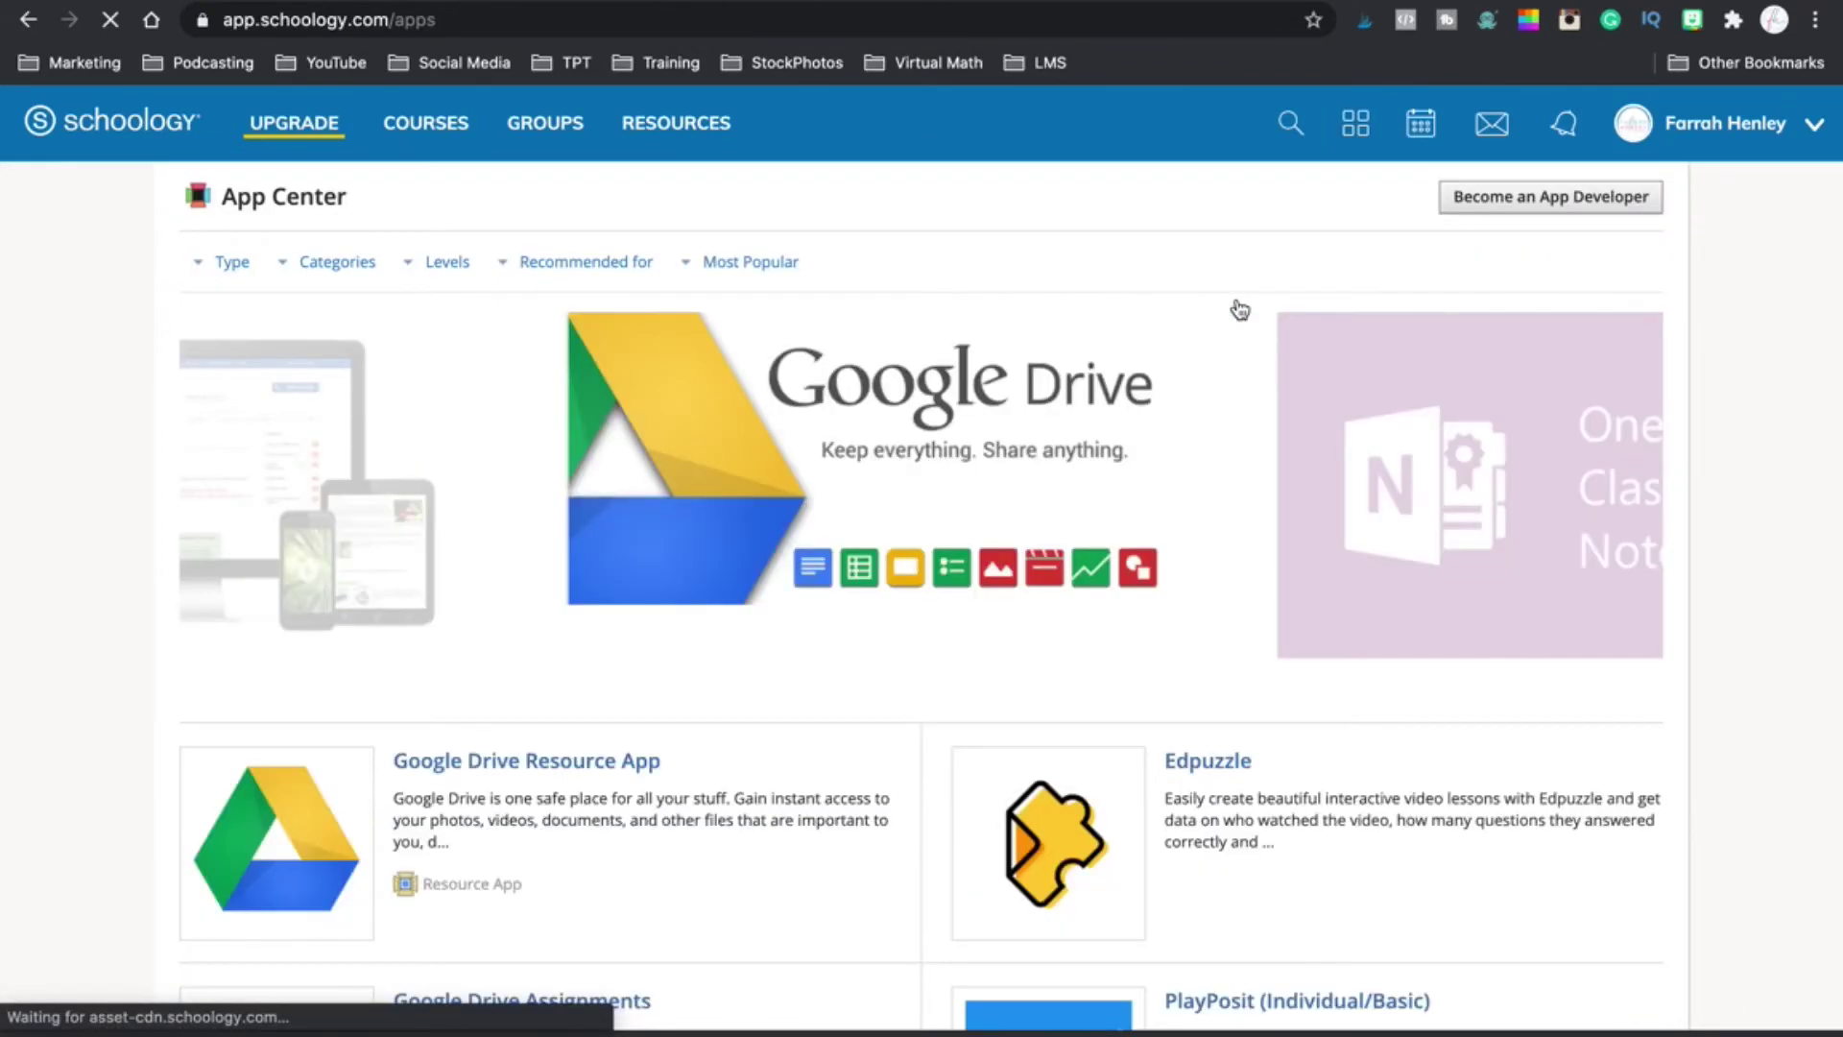
{"action": "scroll", "coordinate": [1030, 574], "scroll_direction": "down", "scroll_amount": 2}
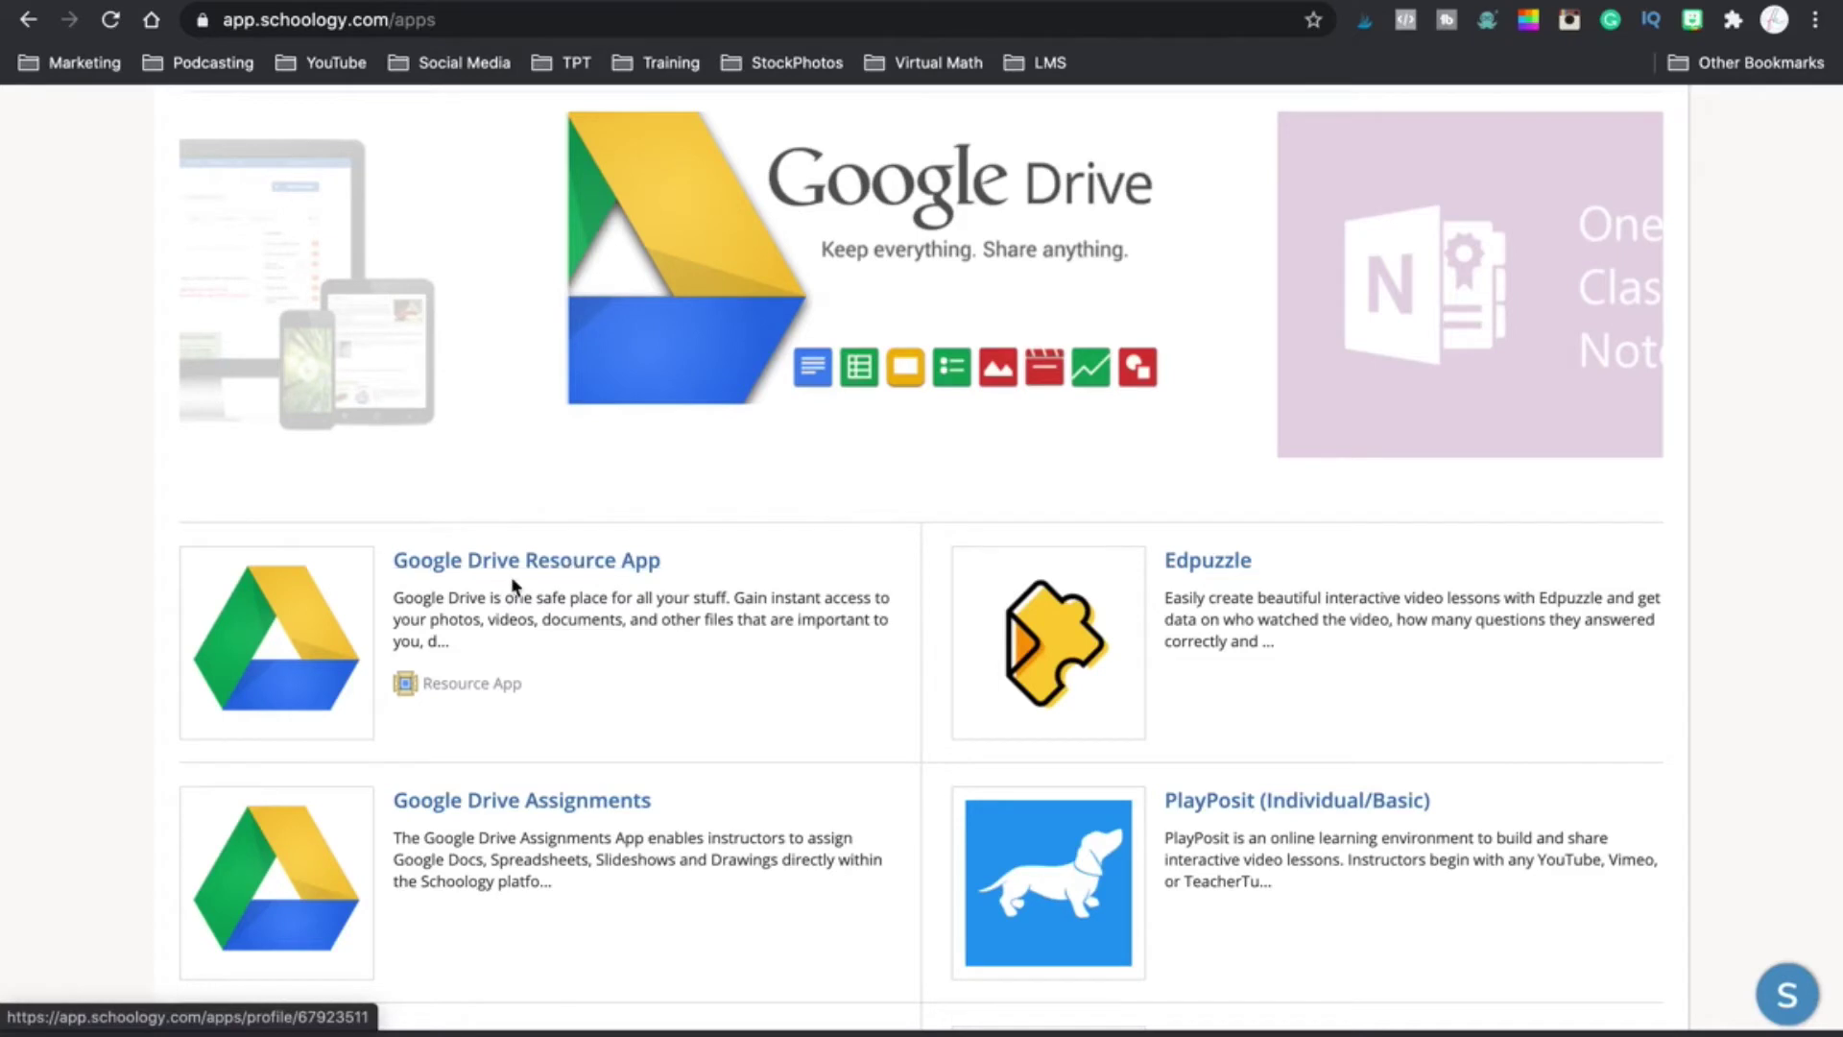
{"action": "left_click", "coordinate": [514, 812]}
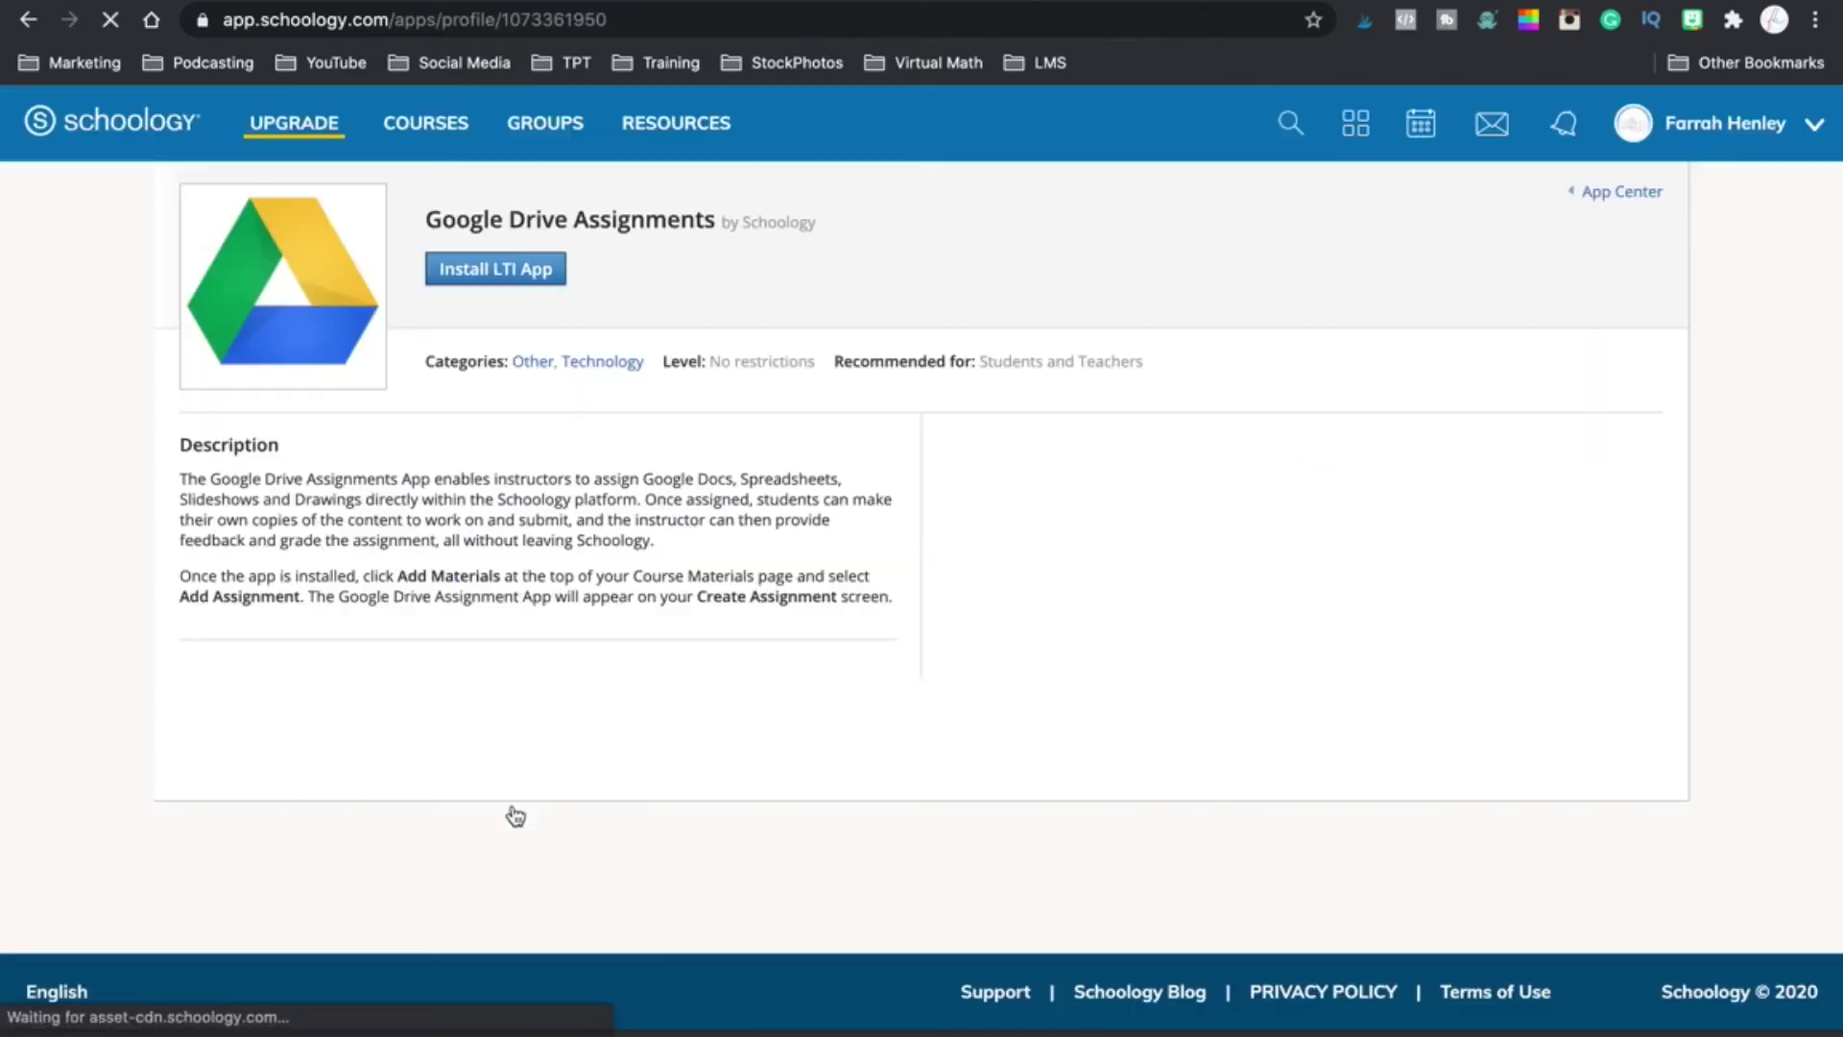
Install Google Drive Assignments for the Section 1 course, then list the courses
{"action": "left_click", "coordinate": [501, 275]}
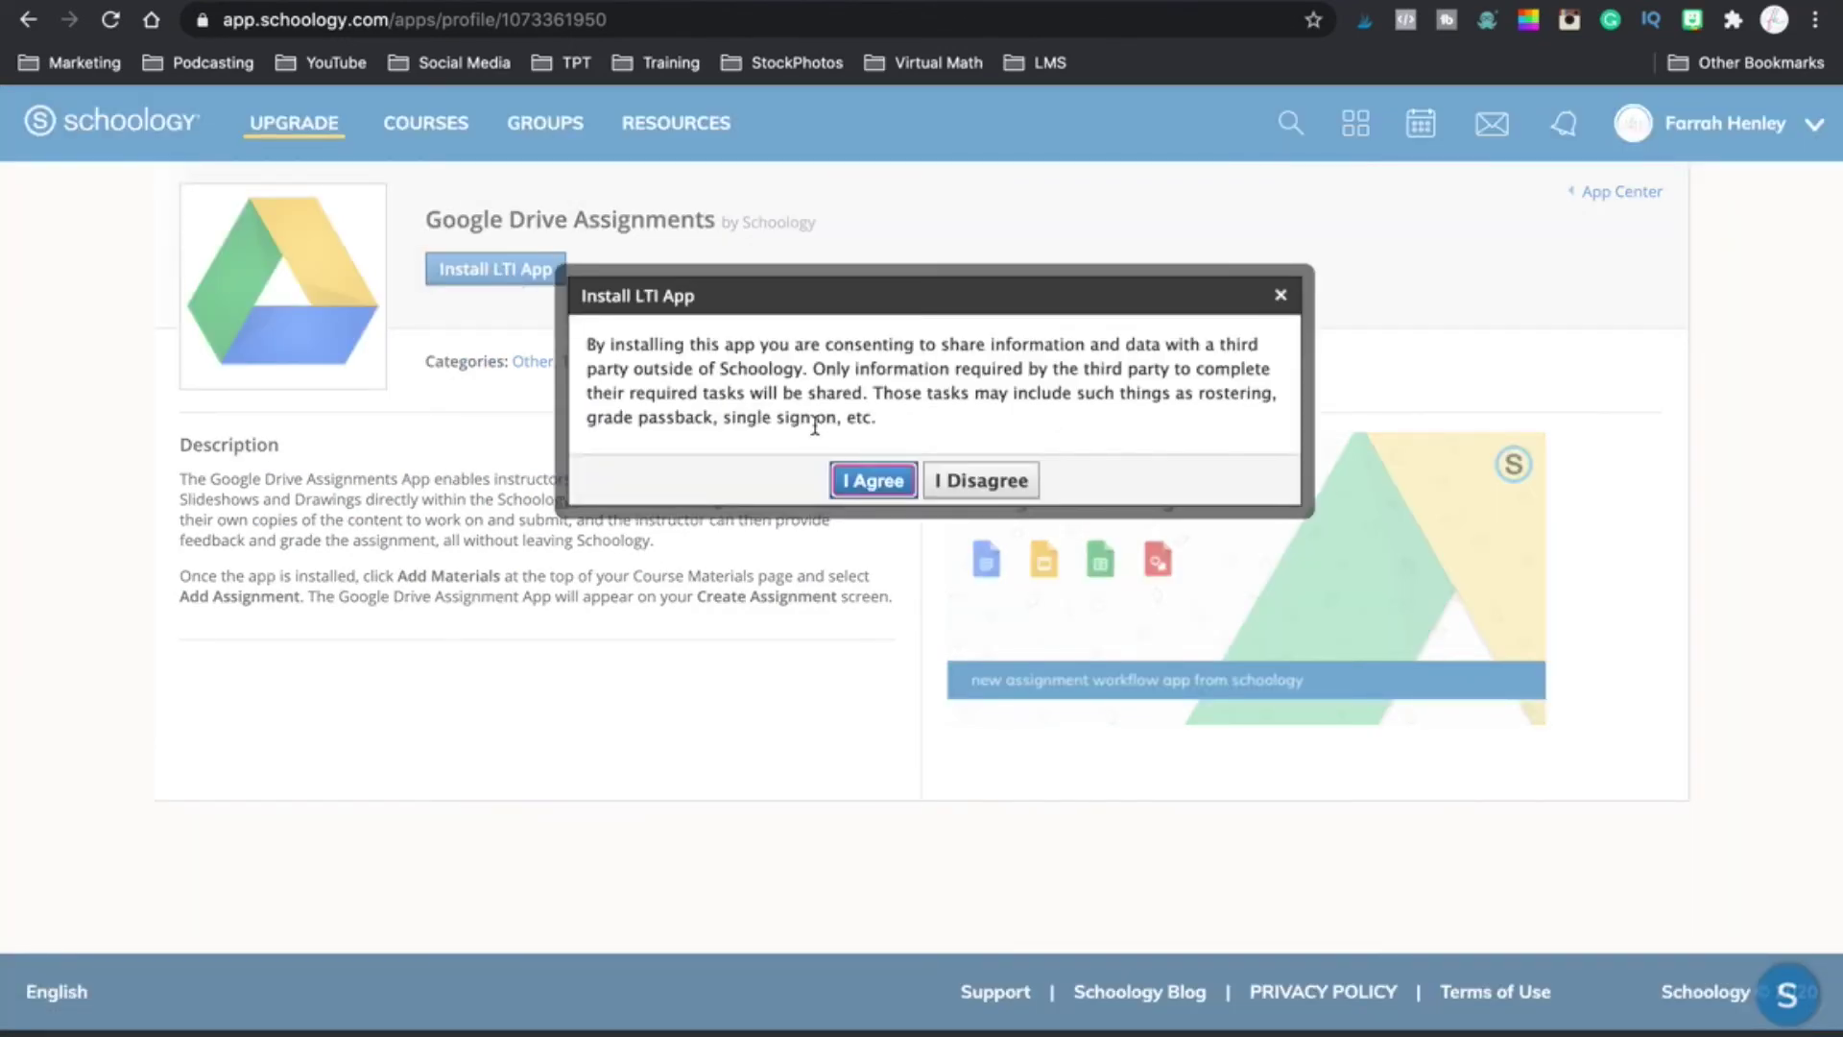
{"action": "left_click", "coordinate": [851, 478]}
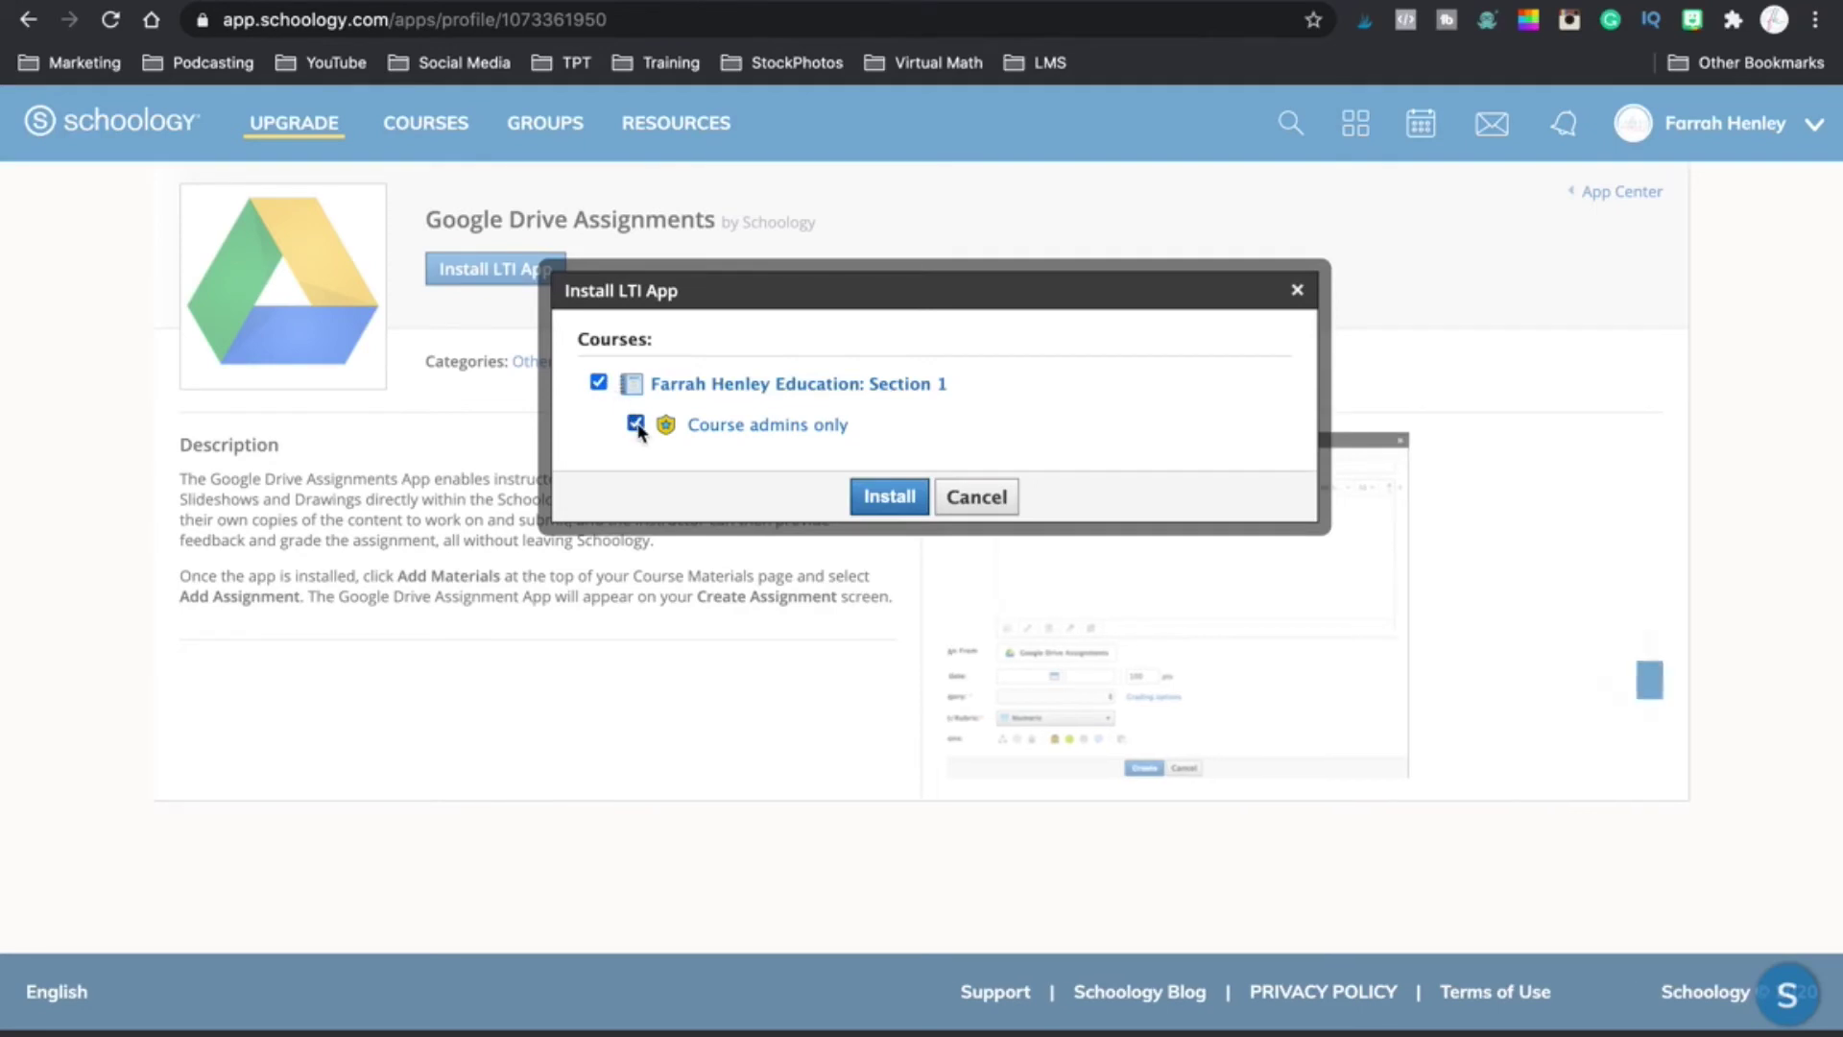
{"action": "left_click", "coordinate": [884, 497]}
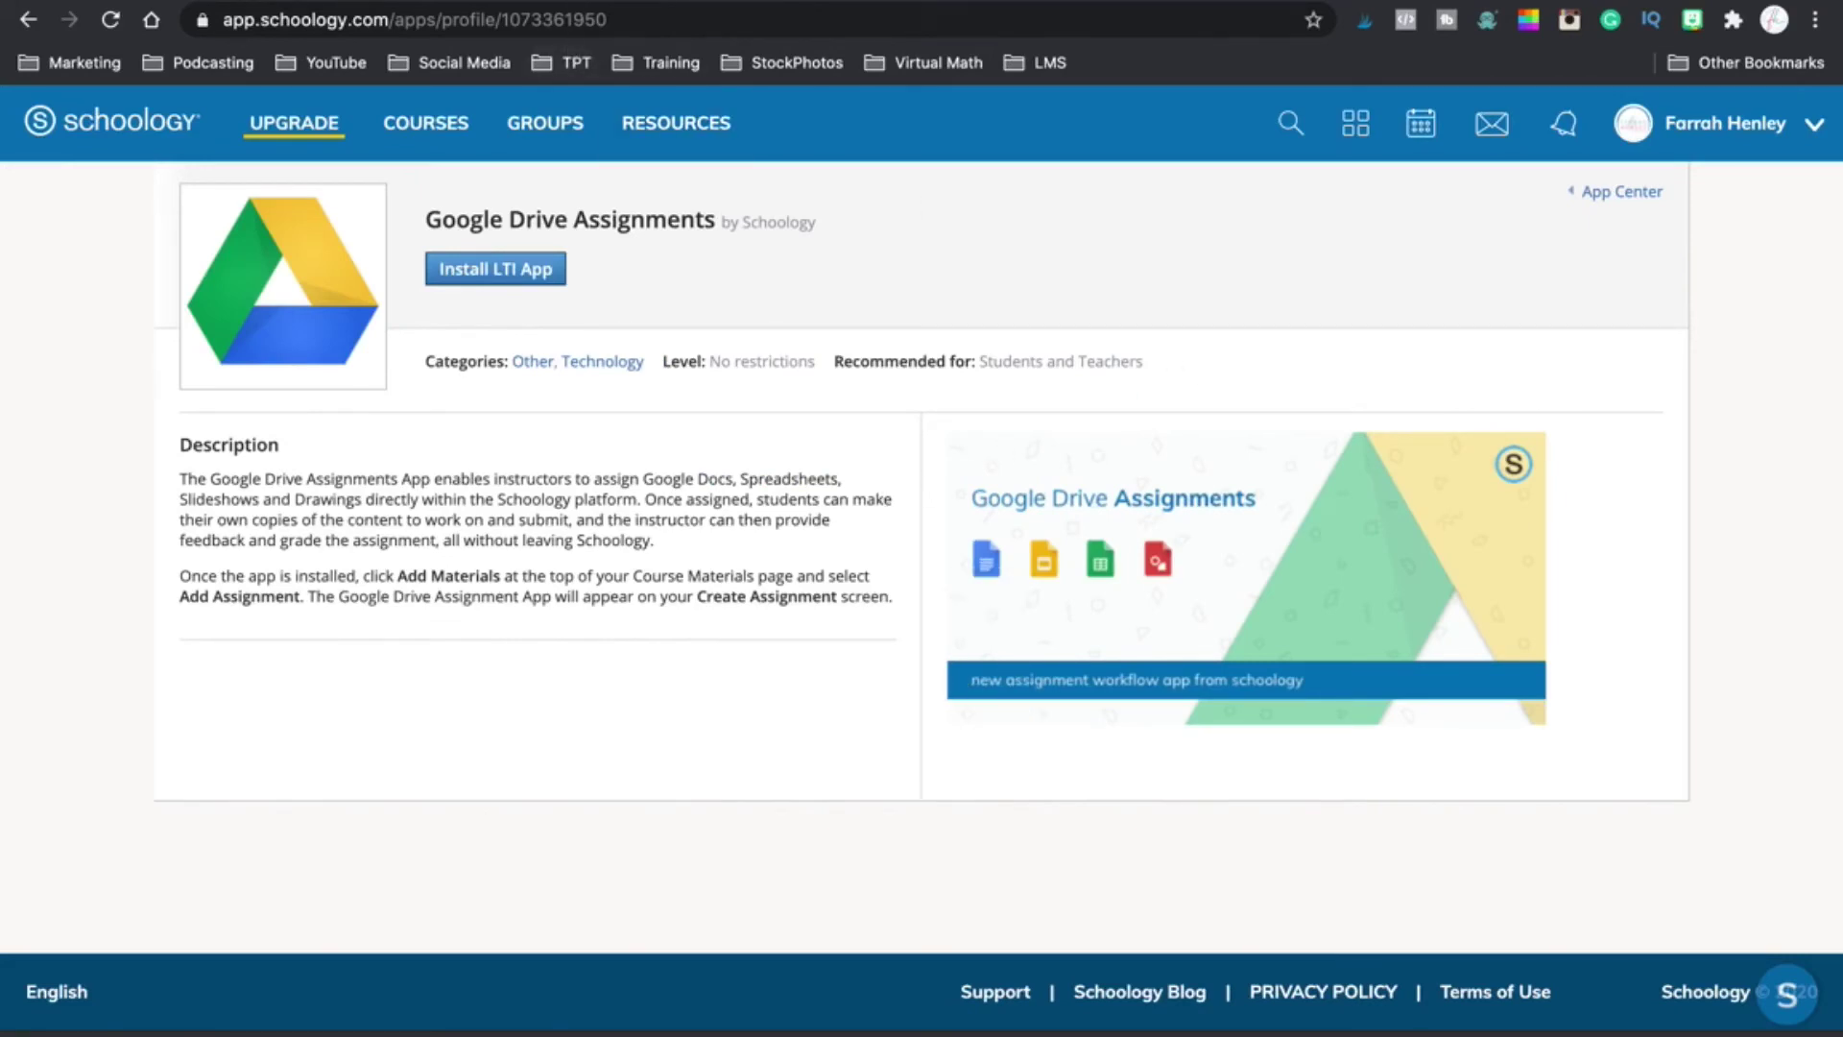
{"action": "left_click", "coordinate": [425, 123]}
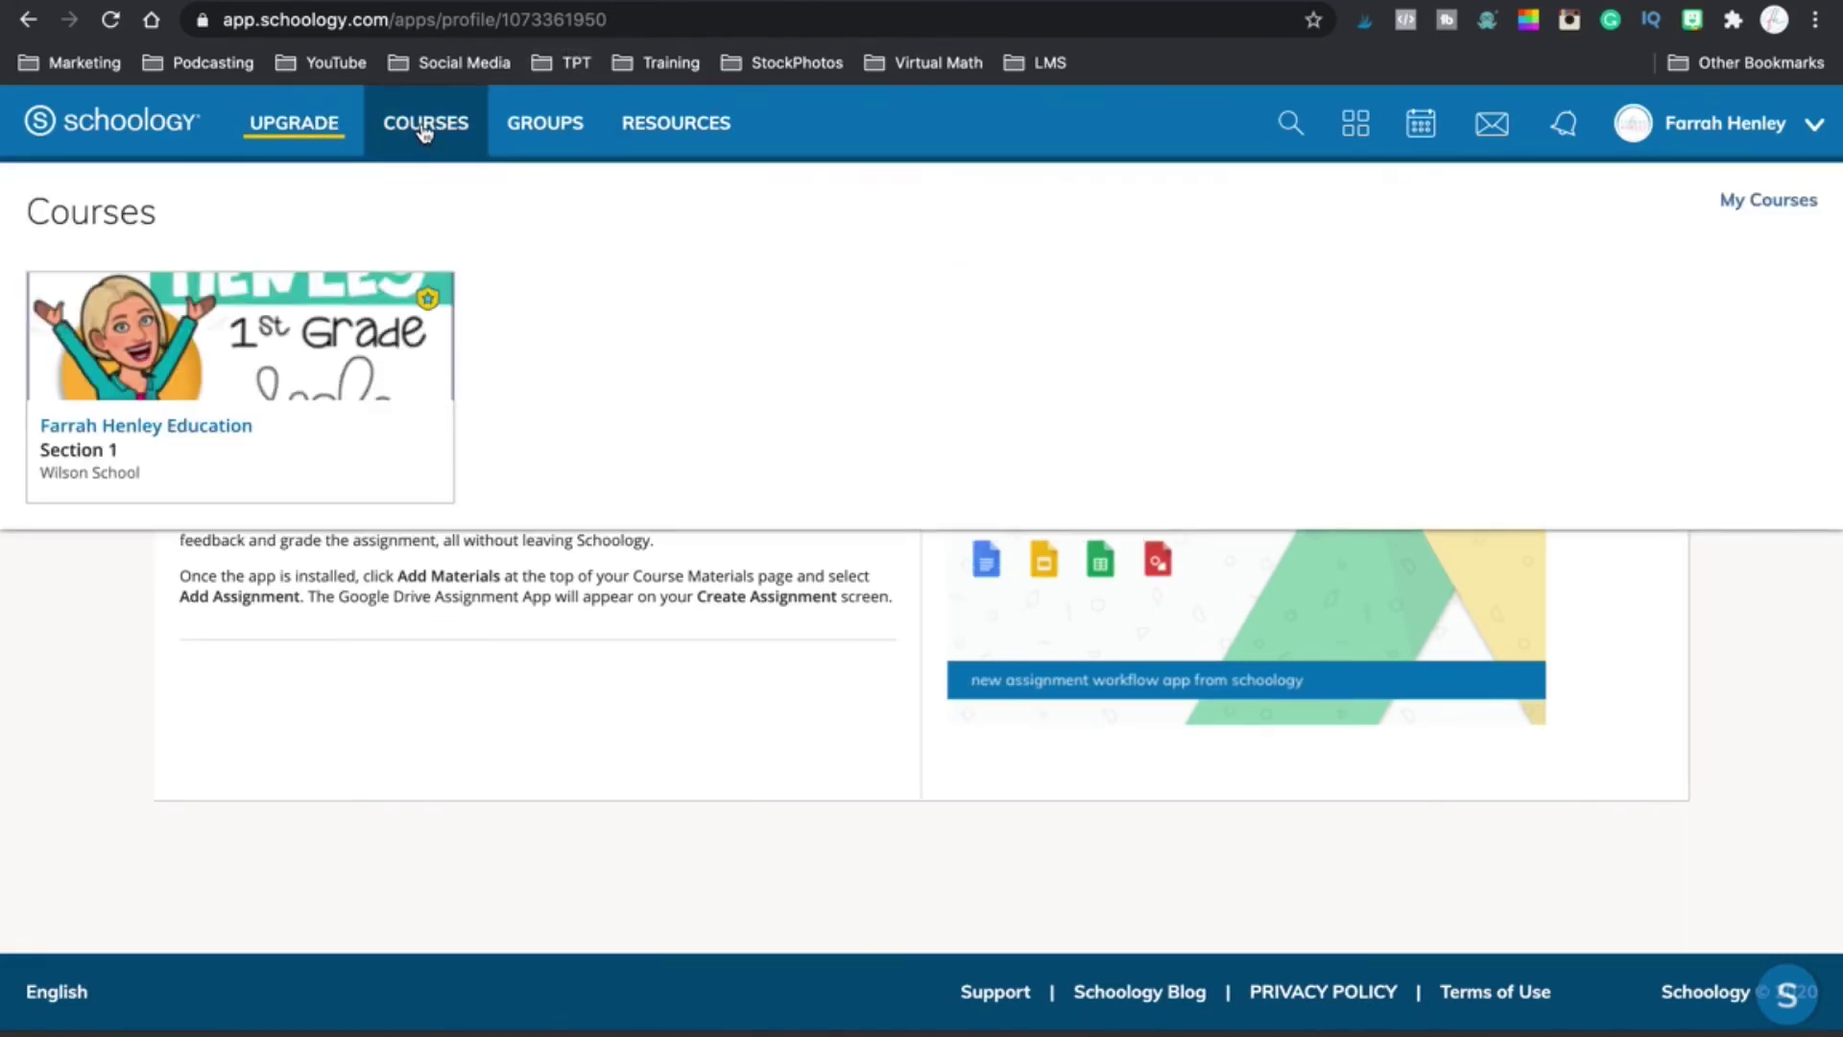
Add an assignment named 'test assignment' to Section 1 and choose a Google Drive file
{"action": "left_click", "coordinate": [281, 333]}
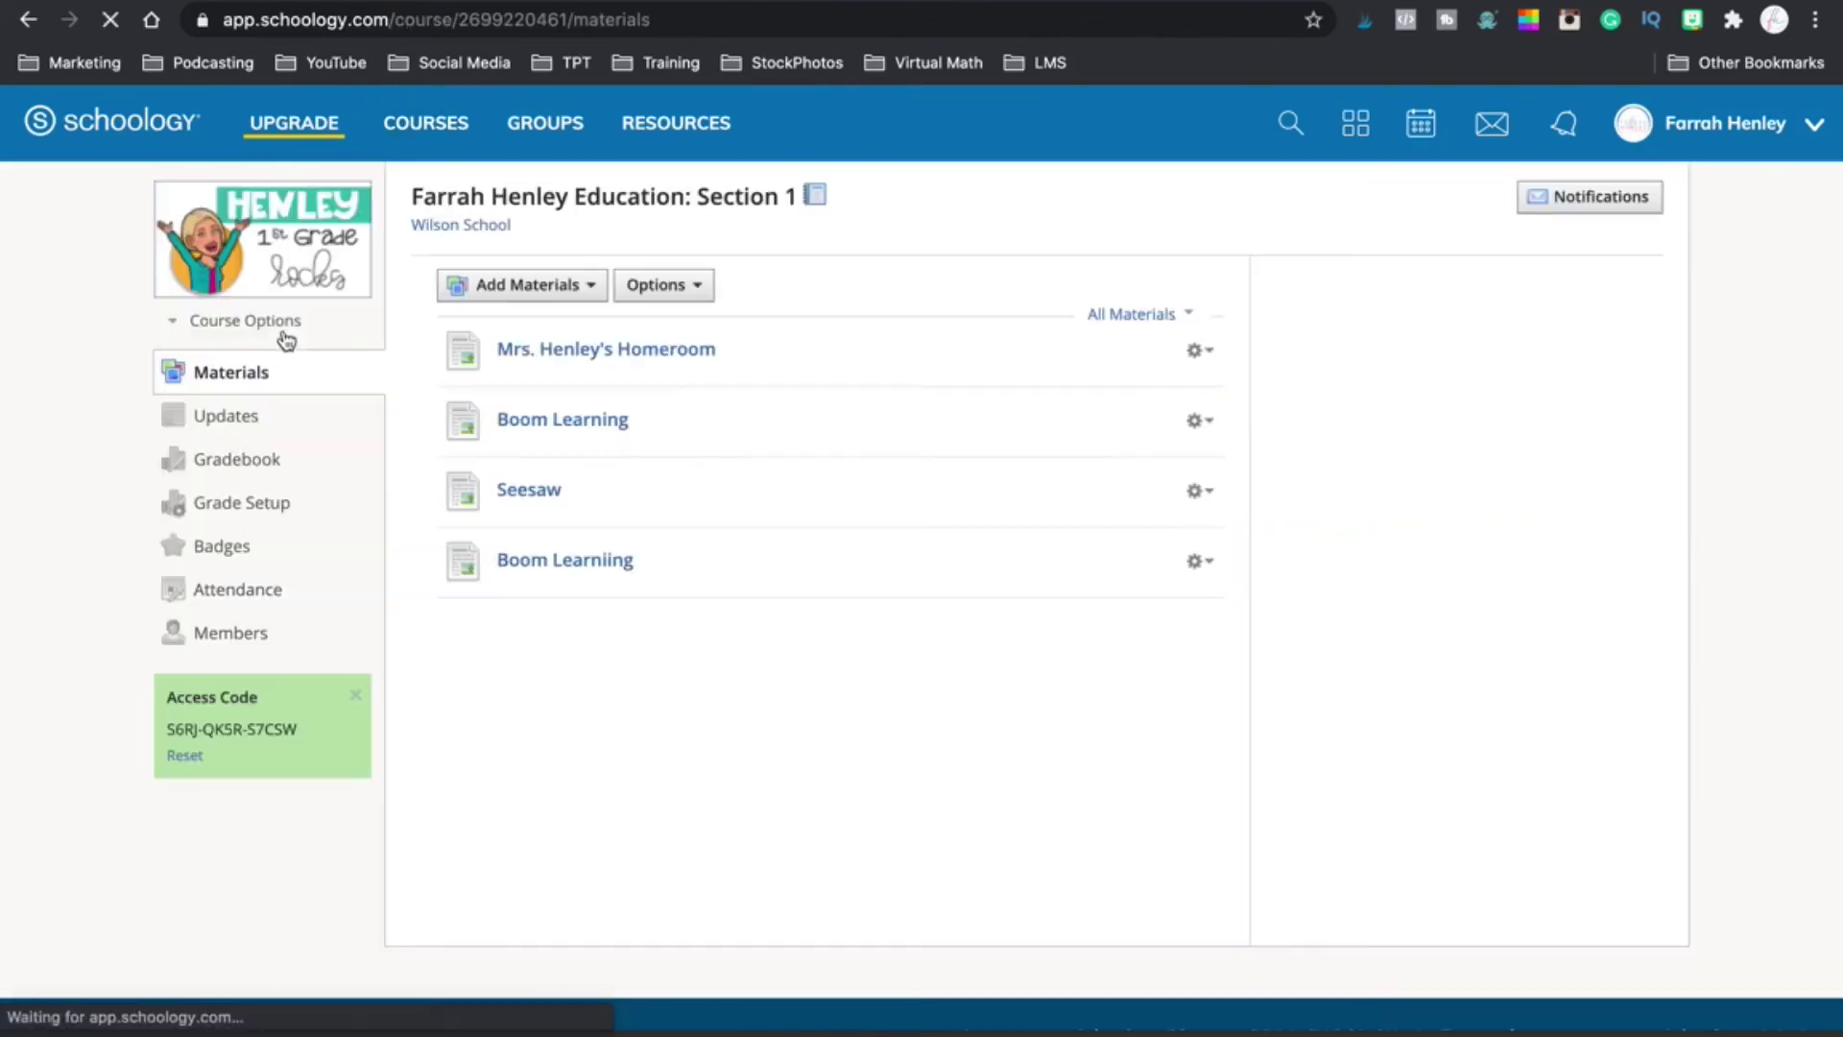
{"action": "left_click", "coordinate": [524, 291]}
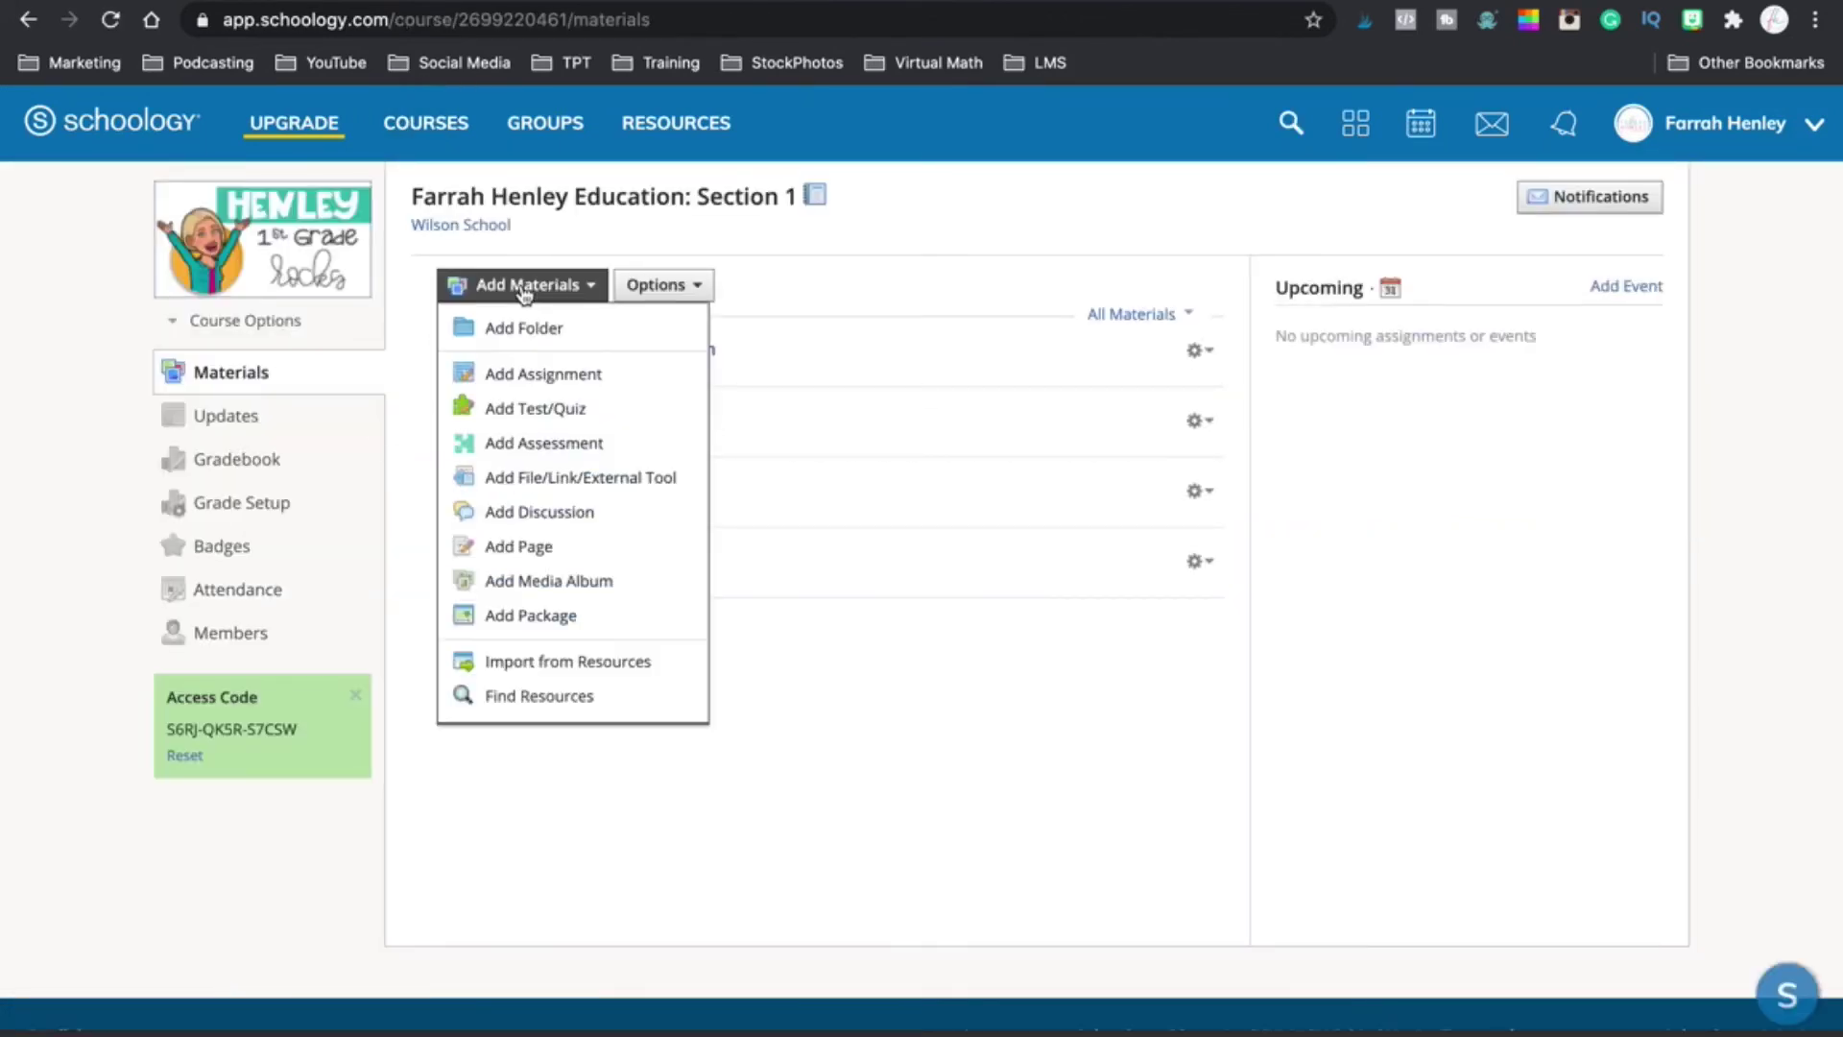
{"action": "left_click", "coordinate": [566, 376]}
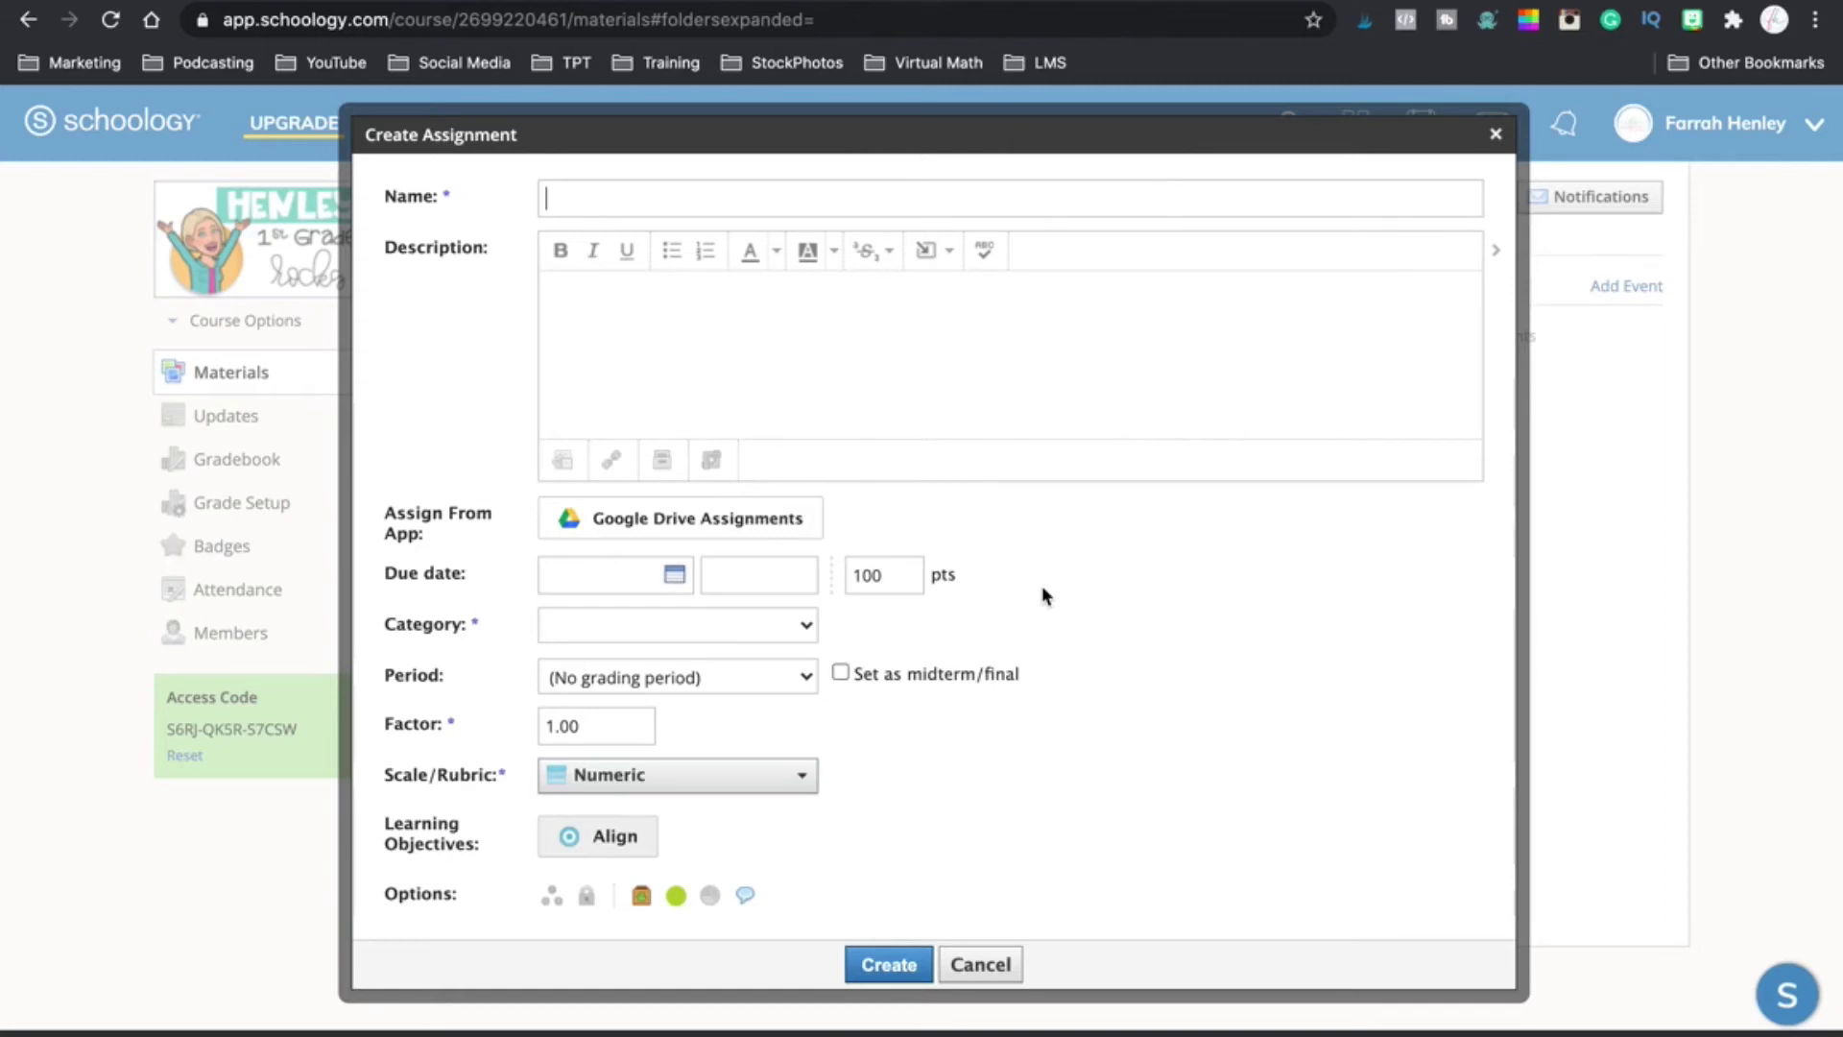
{"action": "left_click", "coordinate": [734, 197]}
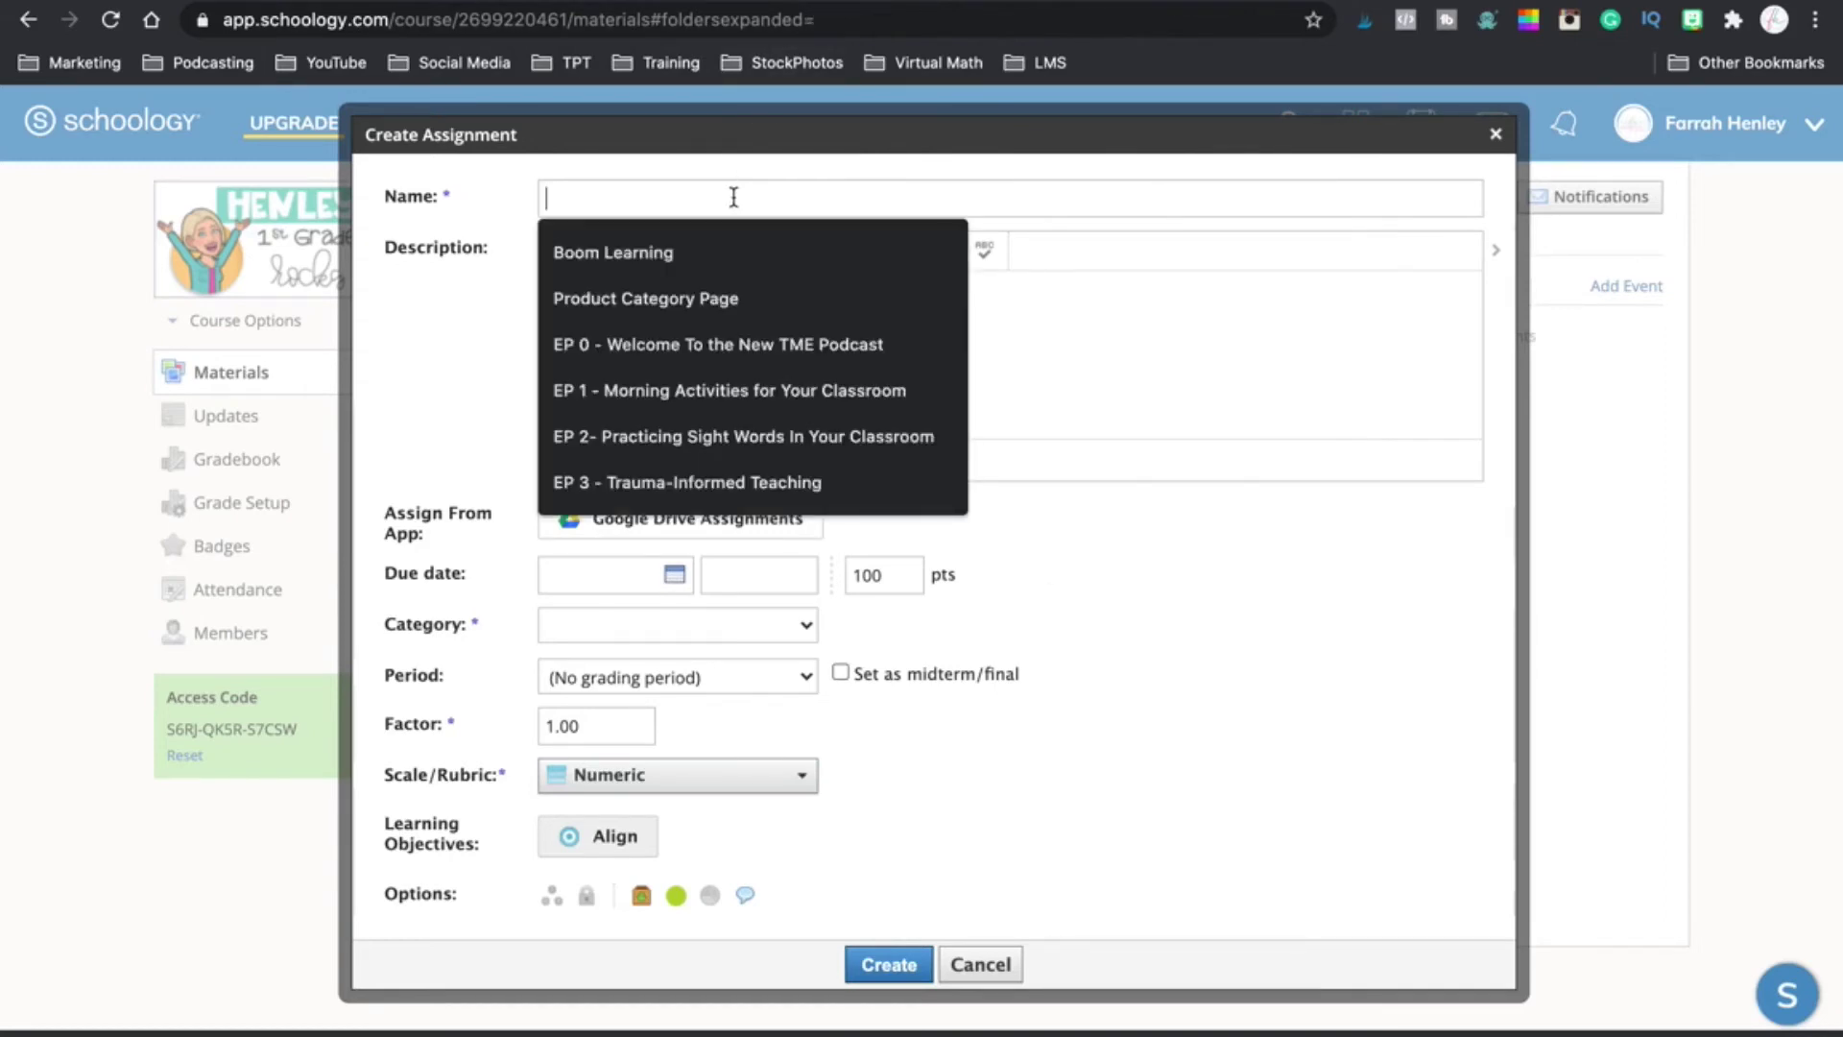
{"action": "type", "text": "tes"}
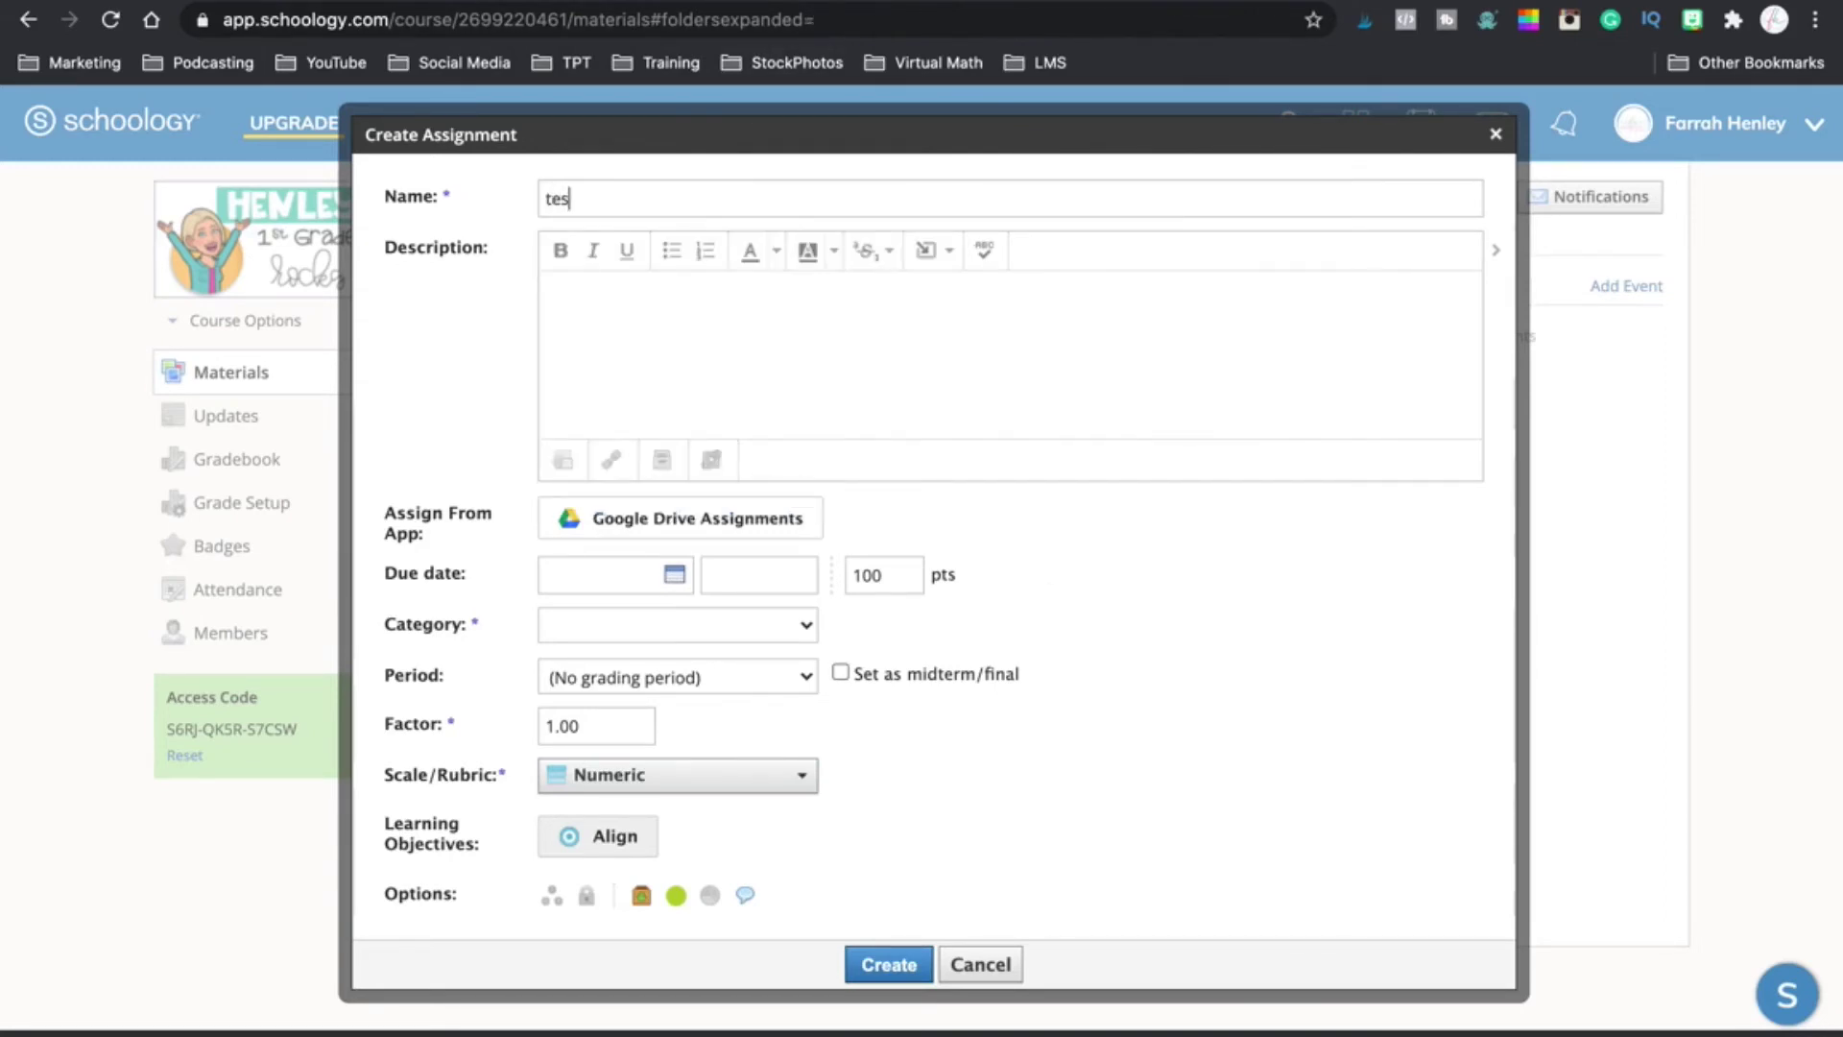
{"action": "type", "text": "t assignment"}
{"action": "left_click", "coordinate": [709, 518]}
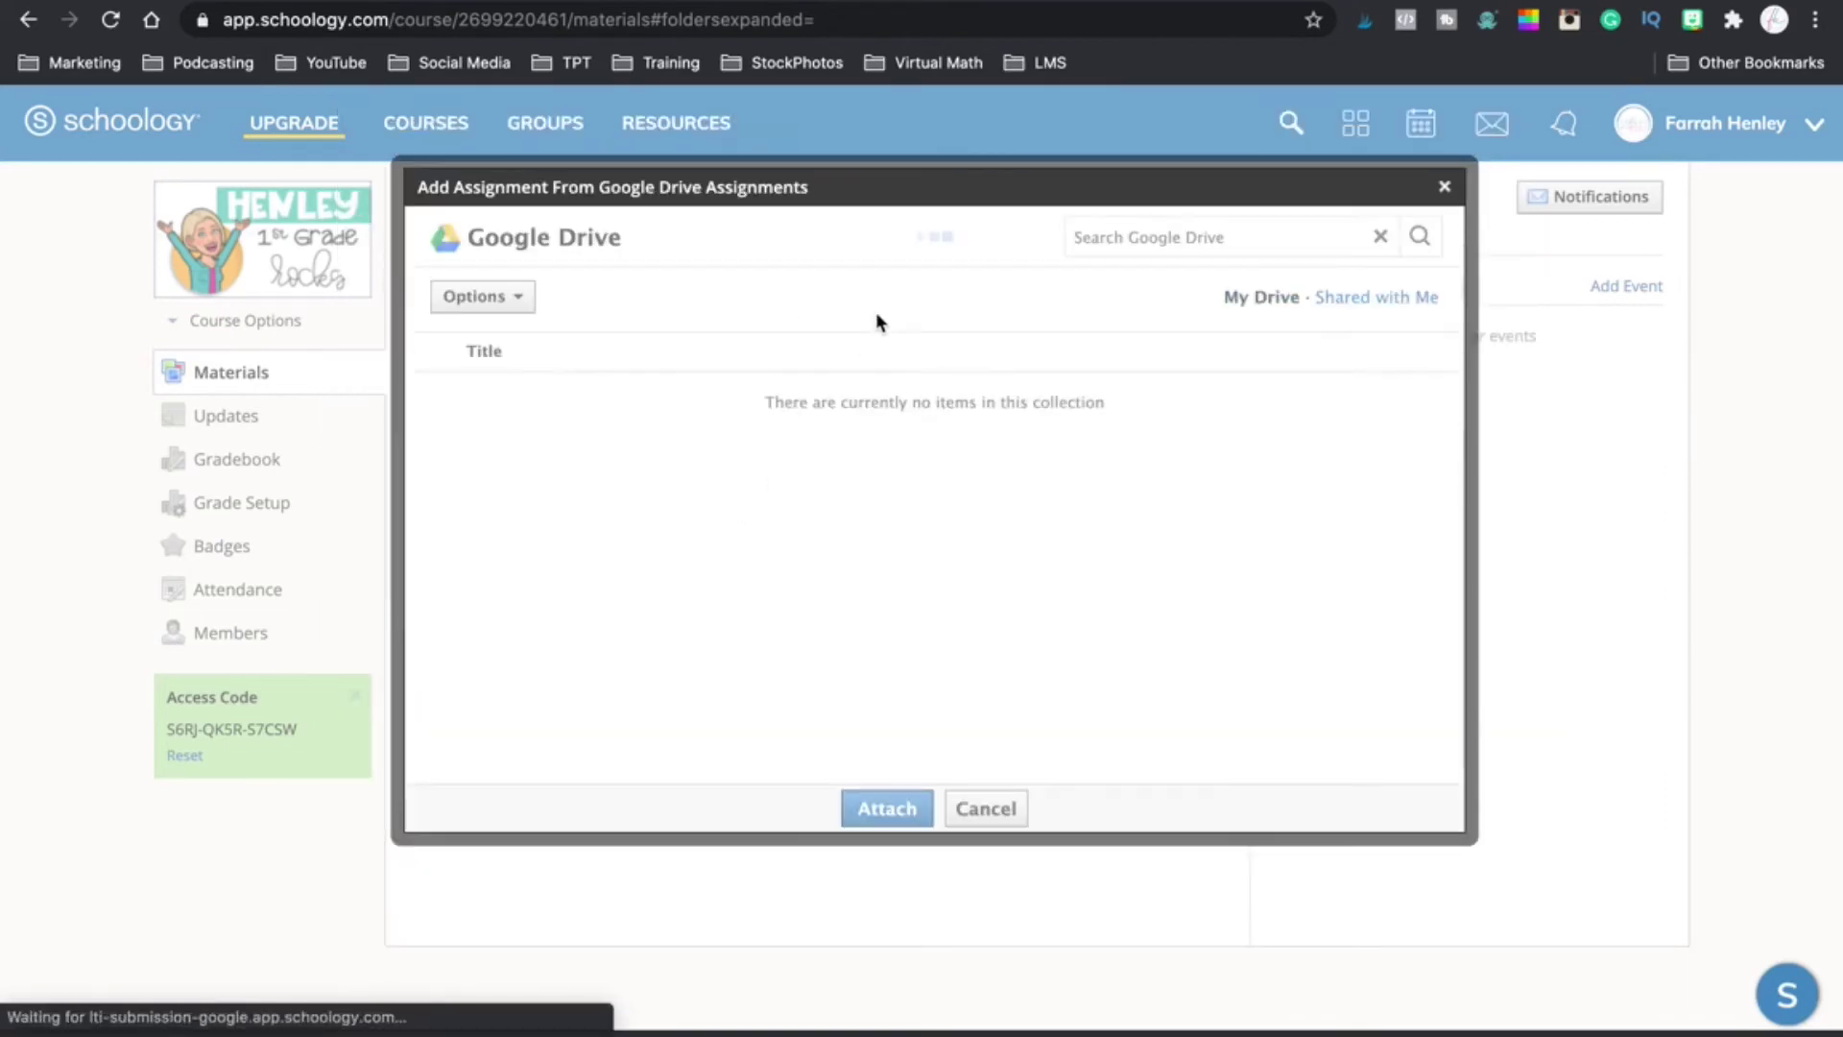
Attach the SPRING-BUDDIES slides from 1 FREEBIES > Spring Medial Sounds Clip It Freebie
{"action": "scroll", "coordinate": [710, 576], "scroll_direction": "down", "scroll_amount": 4}
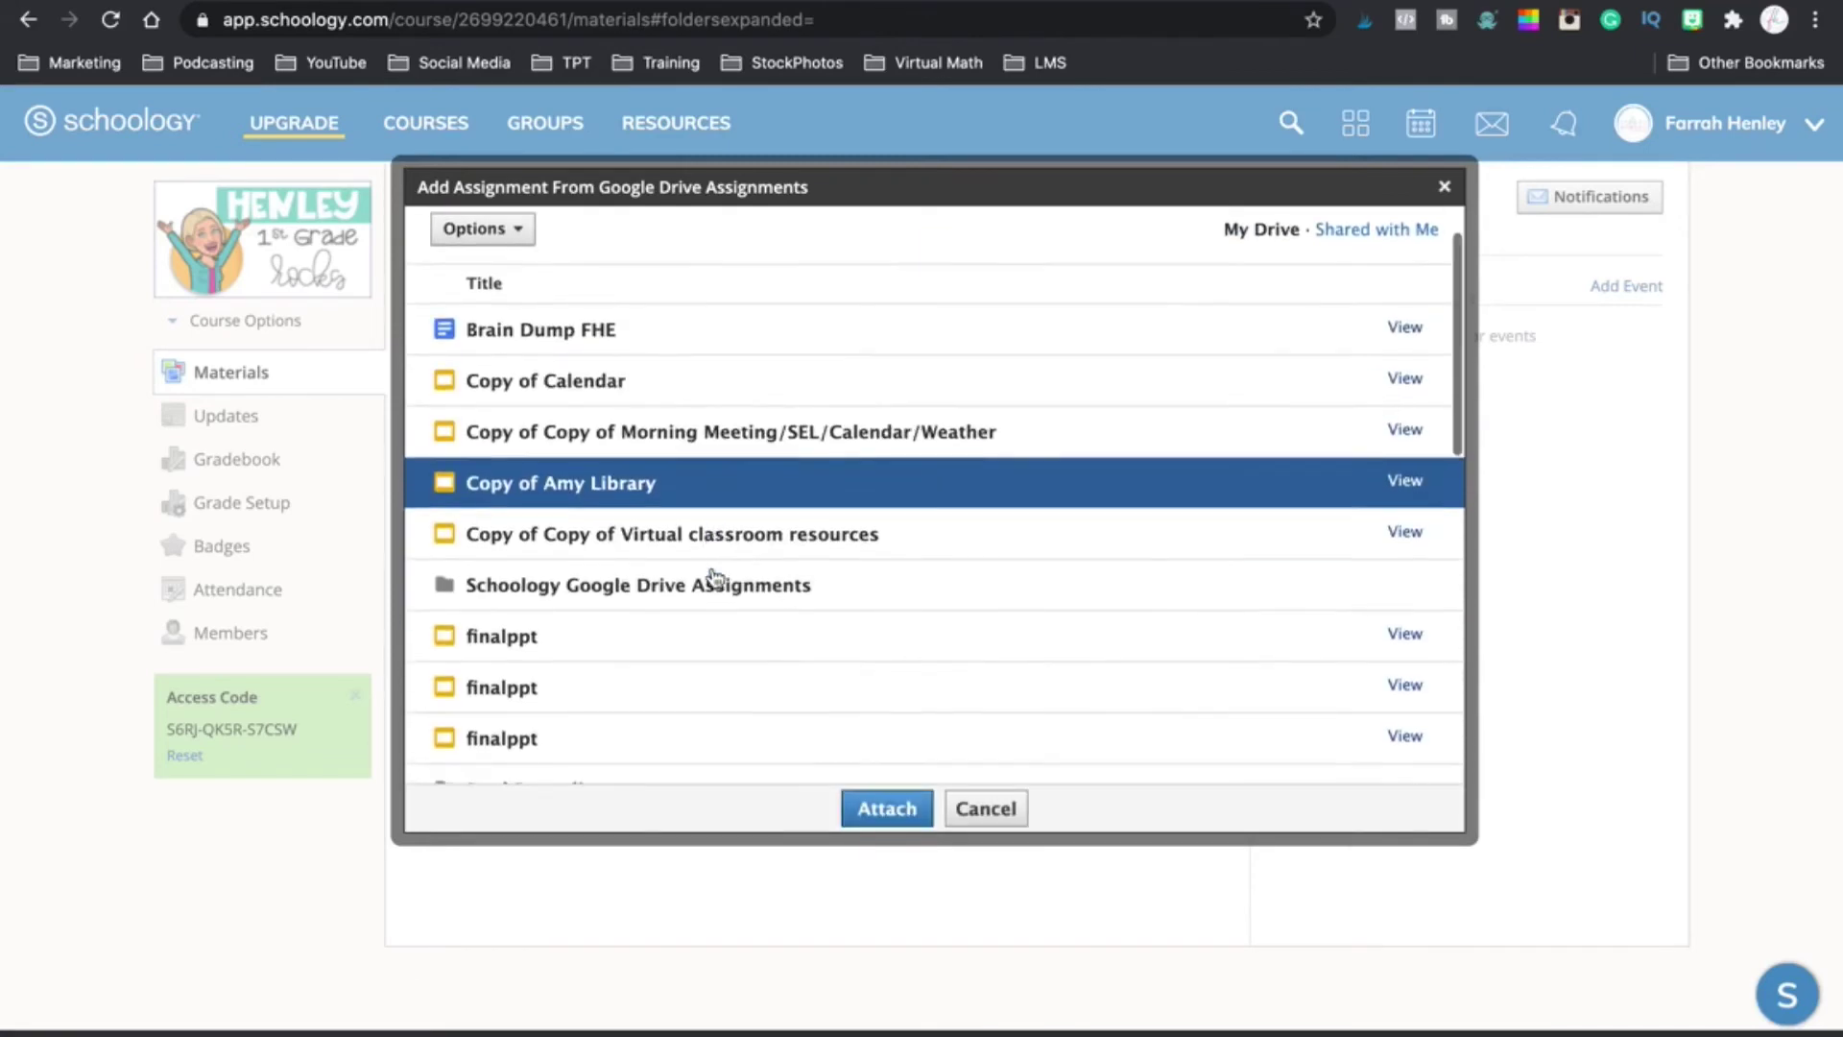
{"action": "scroll", "coordinate": [715, 576], "scroll_direction": "down", "scroll_amount": 10}
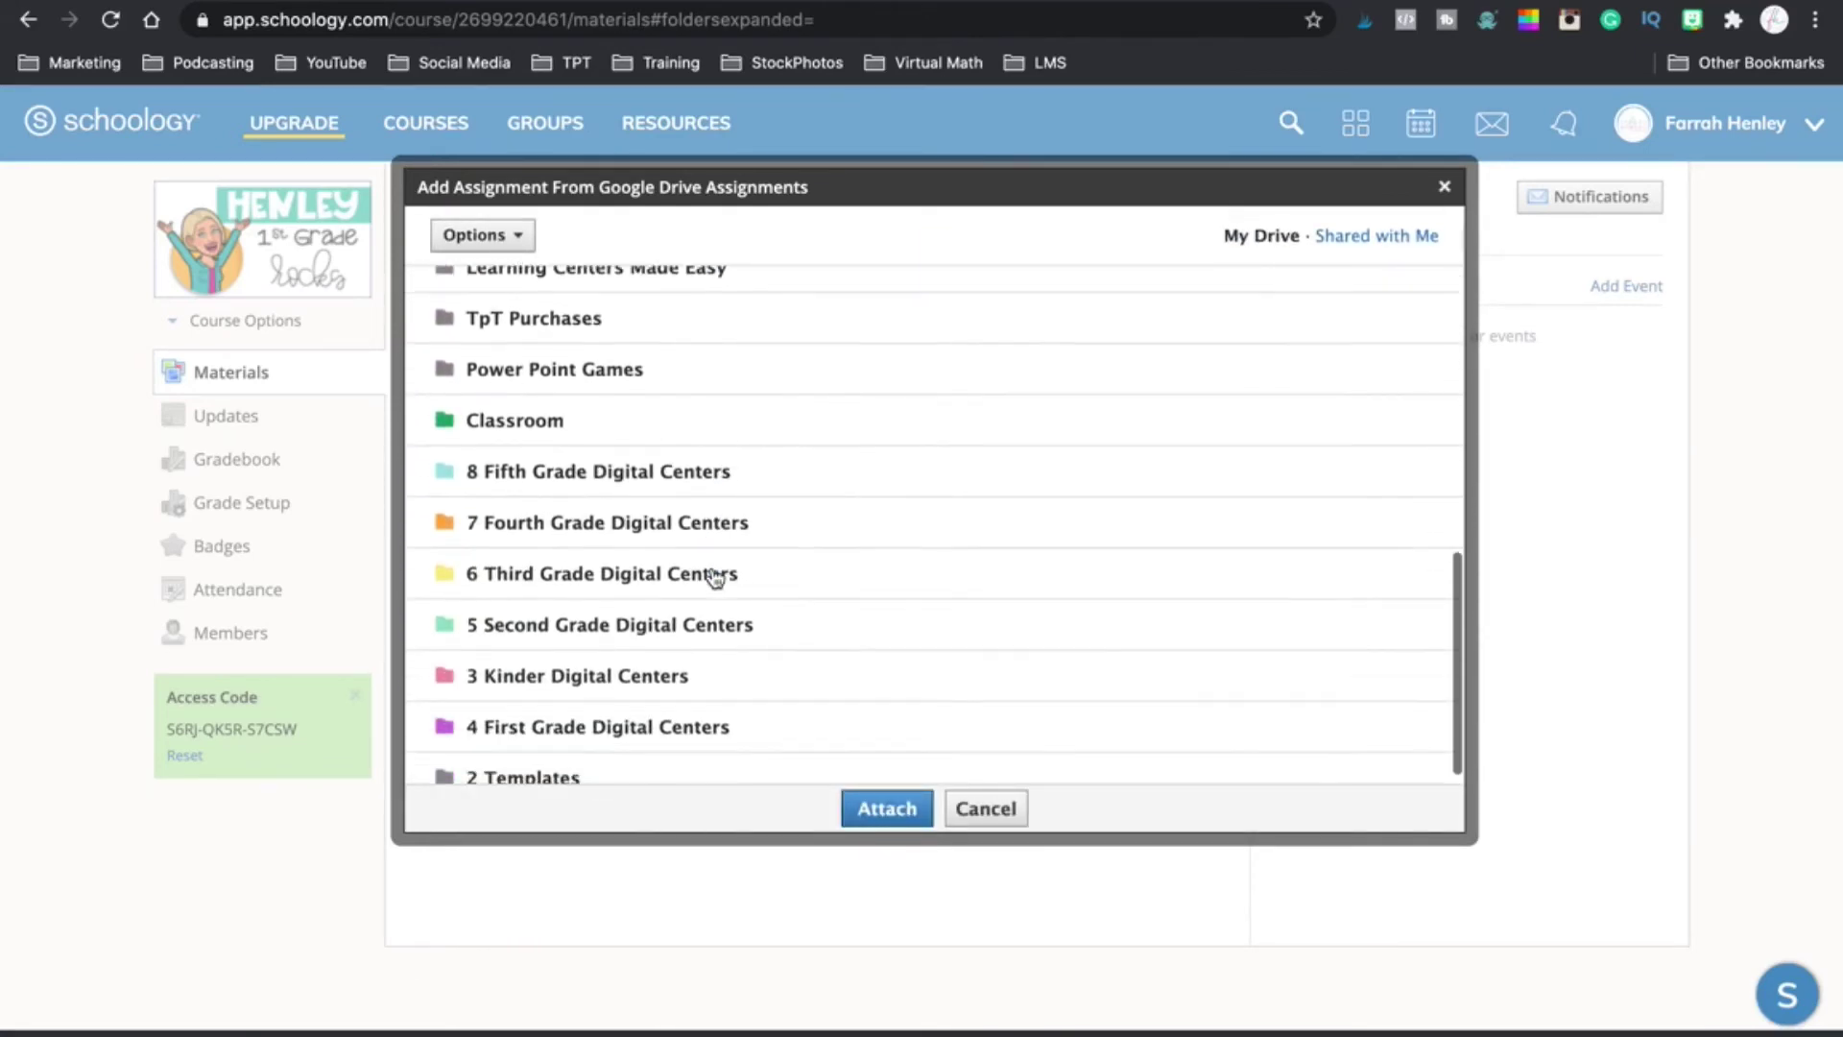
{"action": "left_click", "coordinate": [670, 681]}
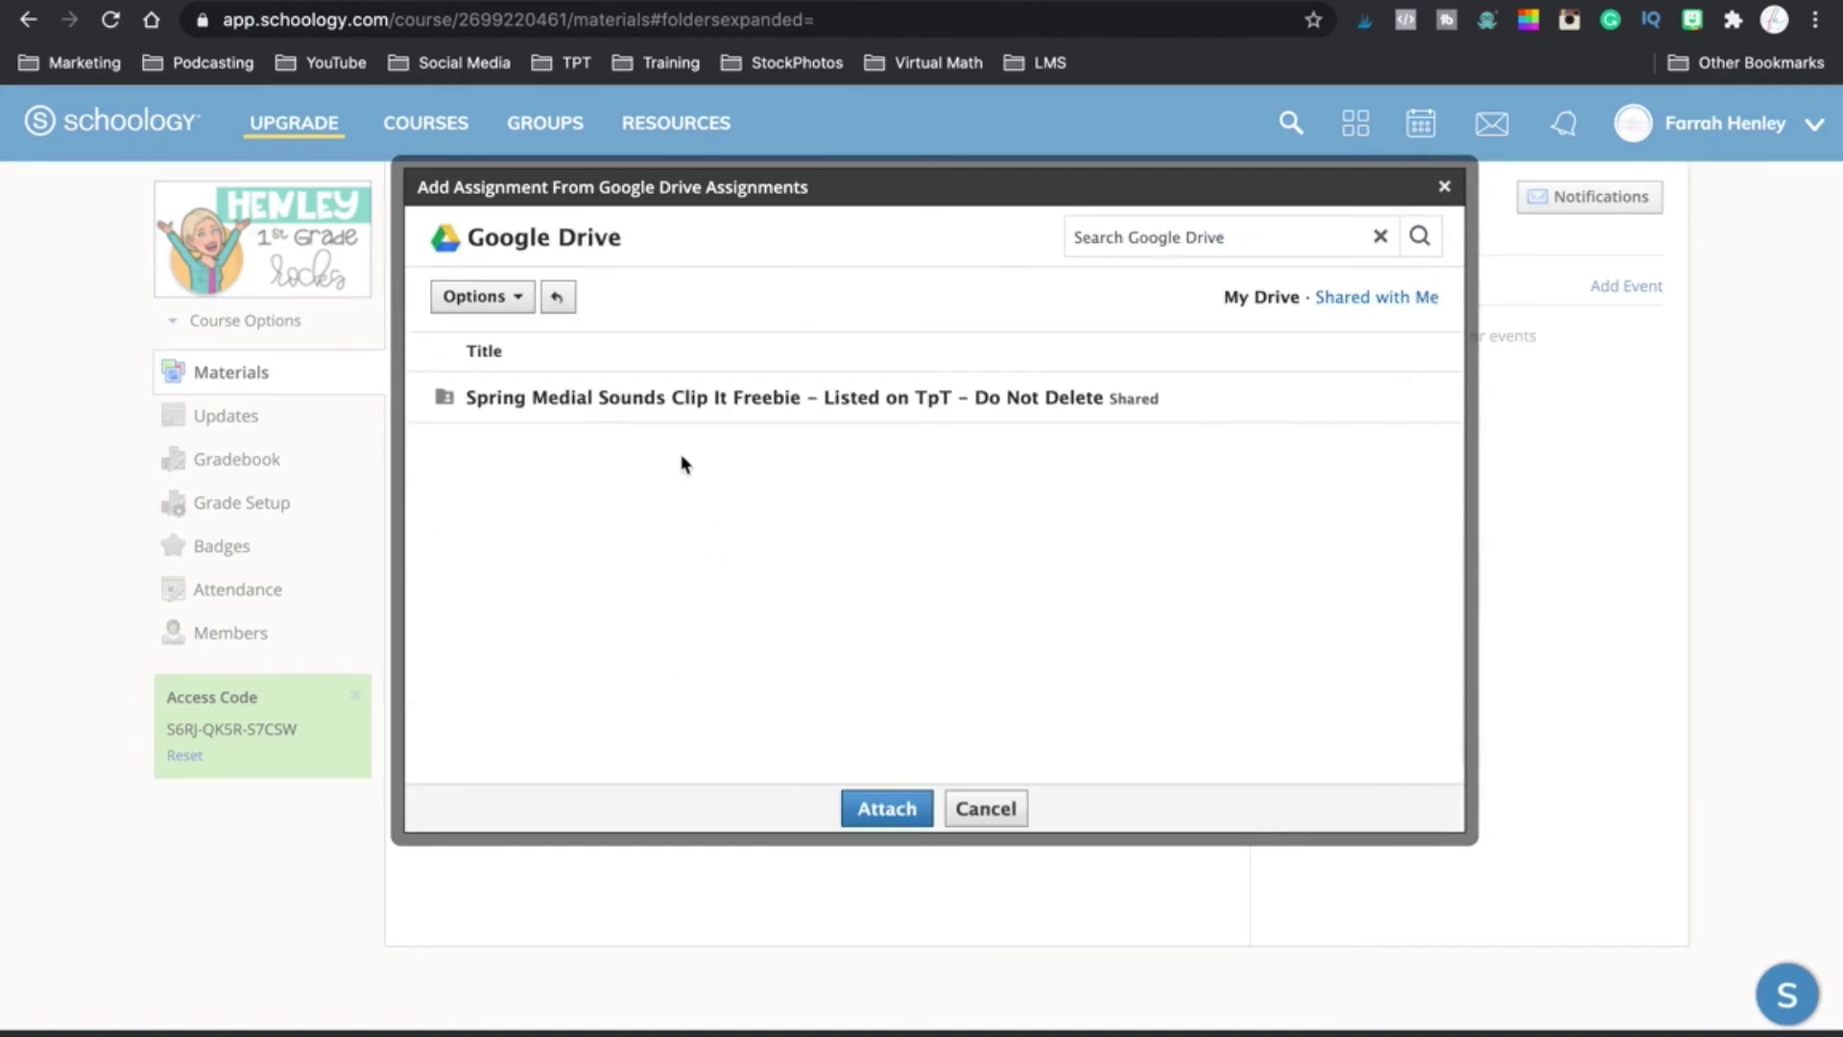
{"action": "left_click", "coordinate": [682, 398]}
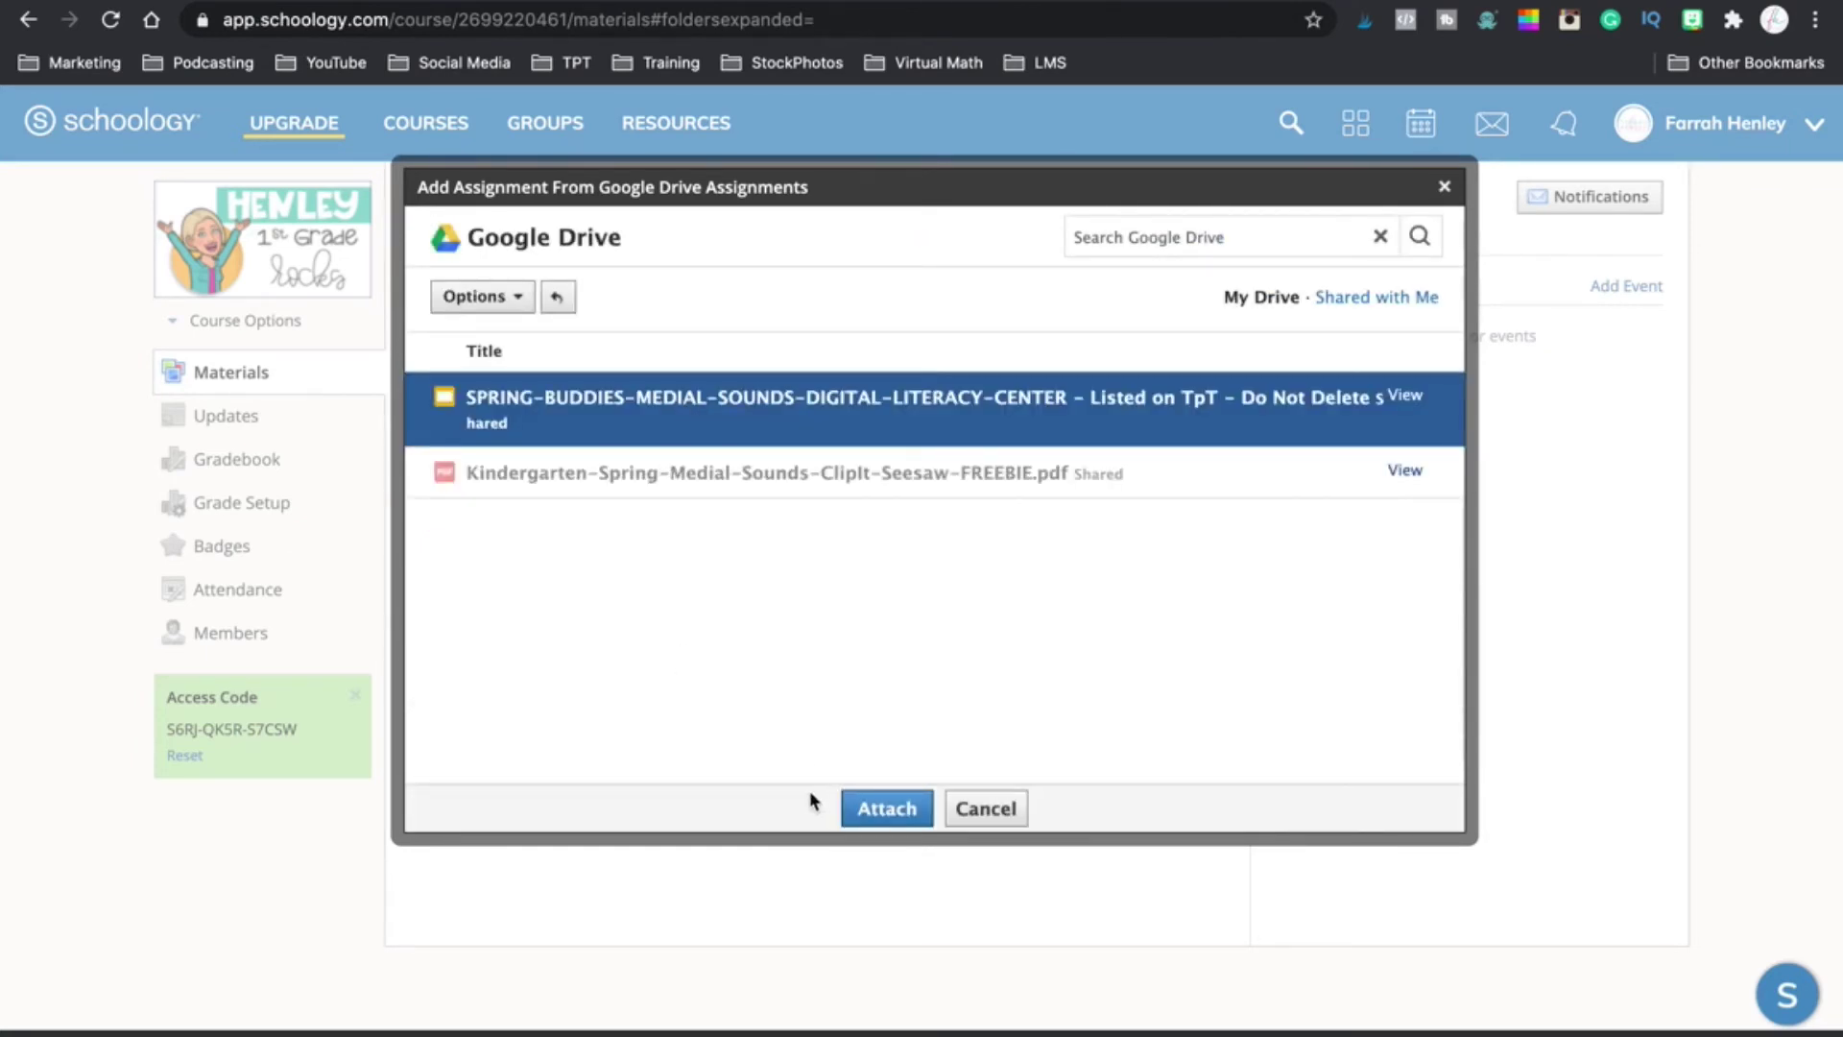
{"action": "left_click", "coordinate": [878, 809]}
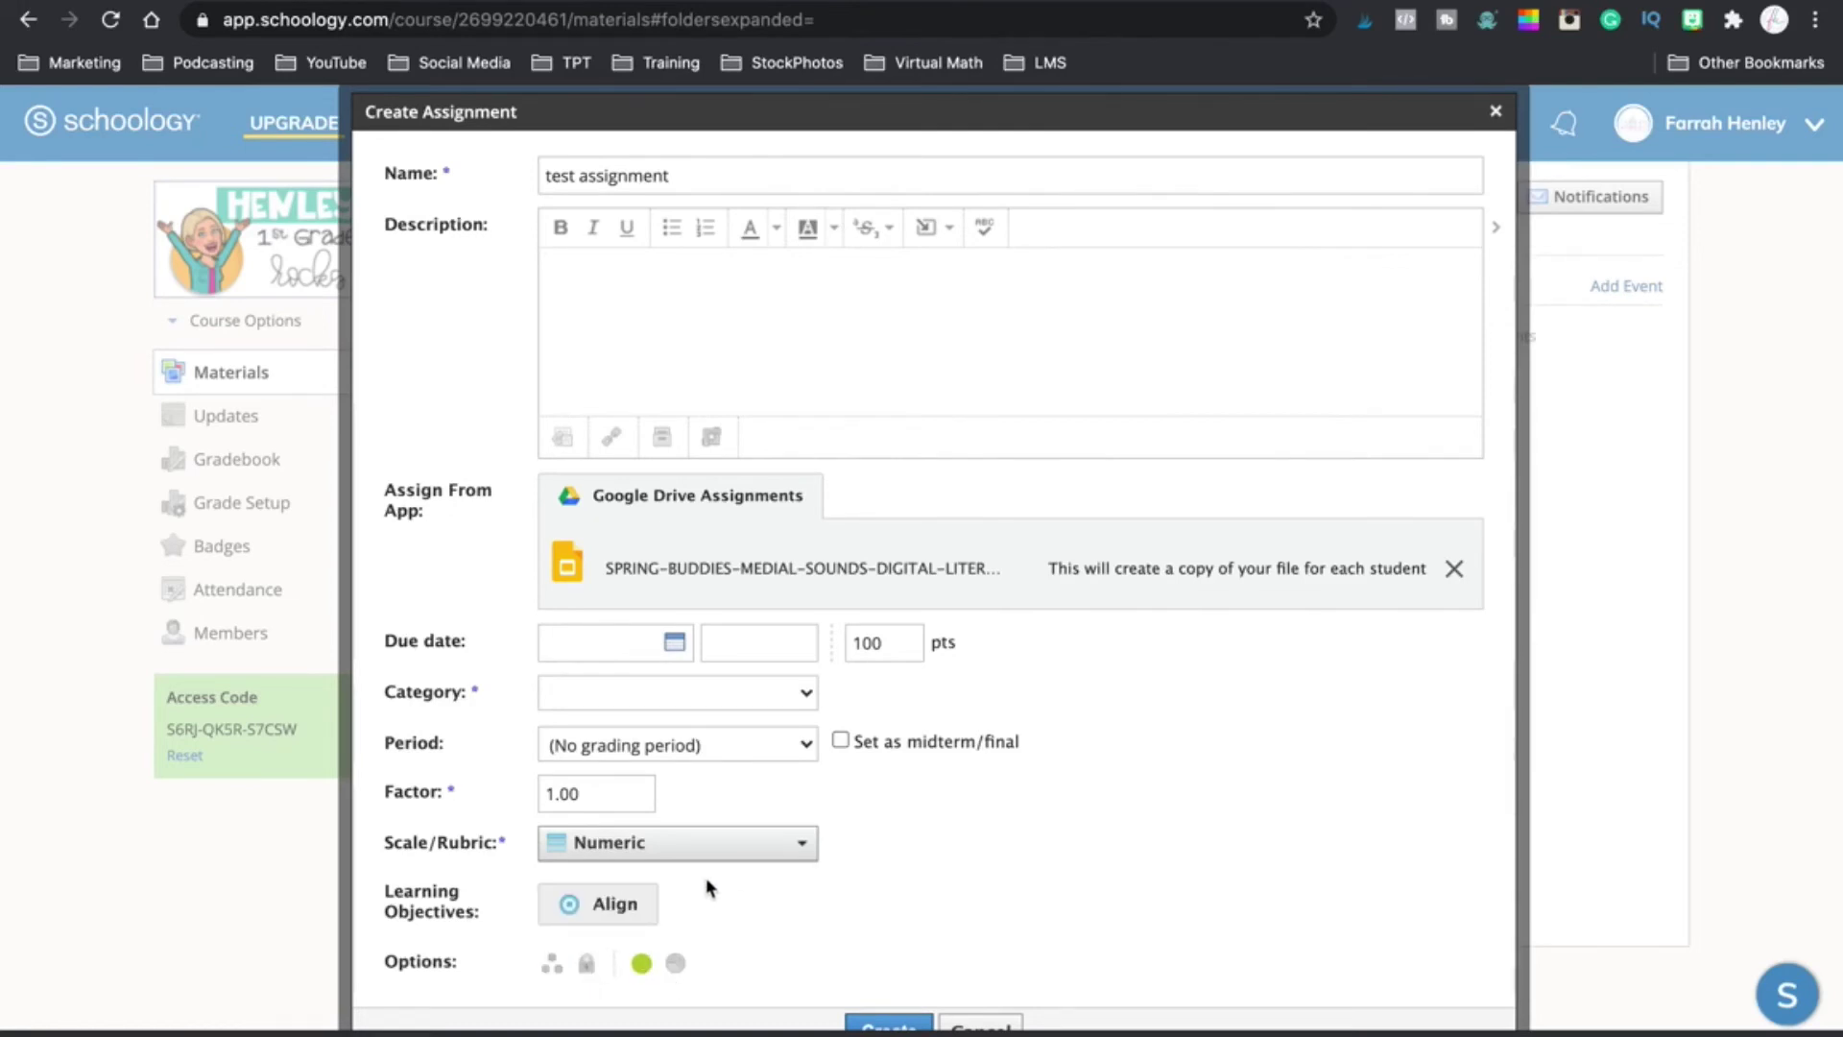
Create the test assignment in the Literacy Centers grading category
{"action": "scroll", "coordinate": [958, 868], "scroll_direction": "down", "scroll_amount": 2}
{"action": "left_click", "coordinate": [889, 936]}
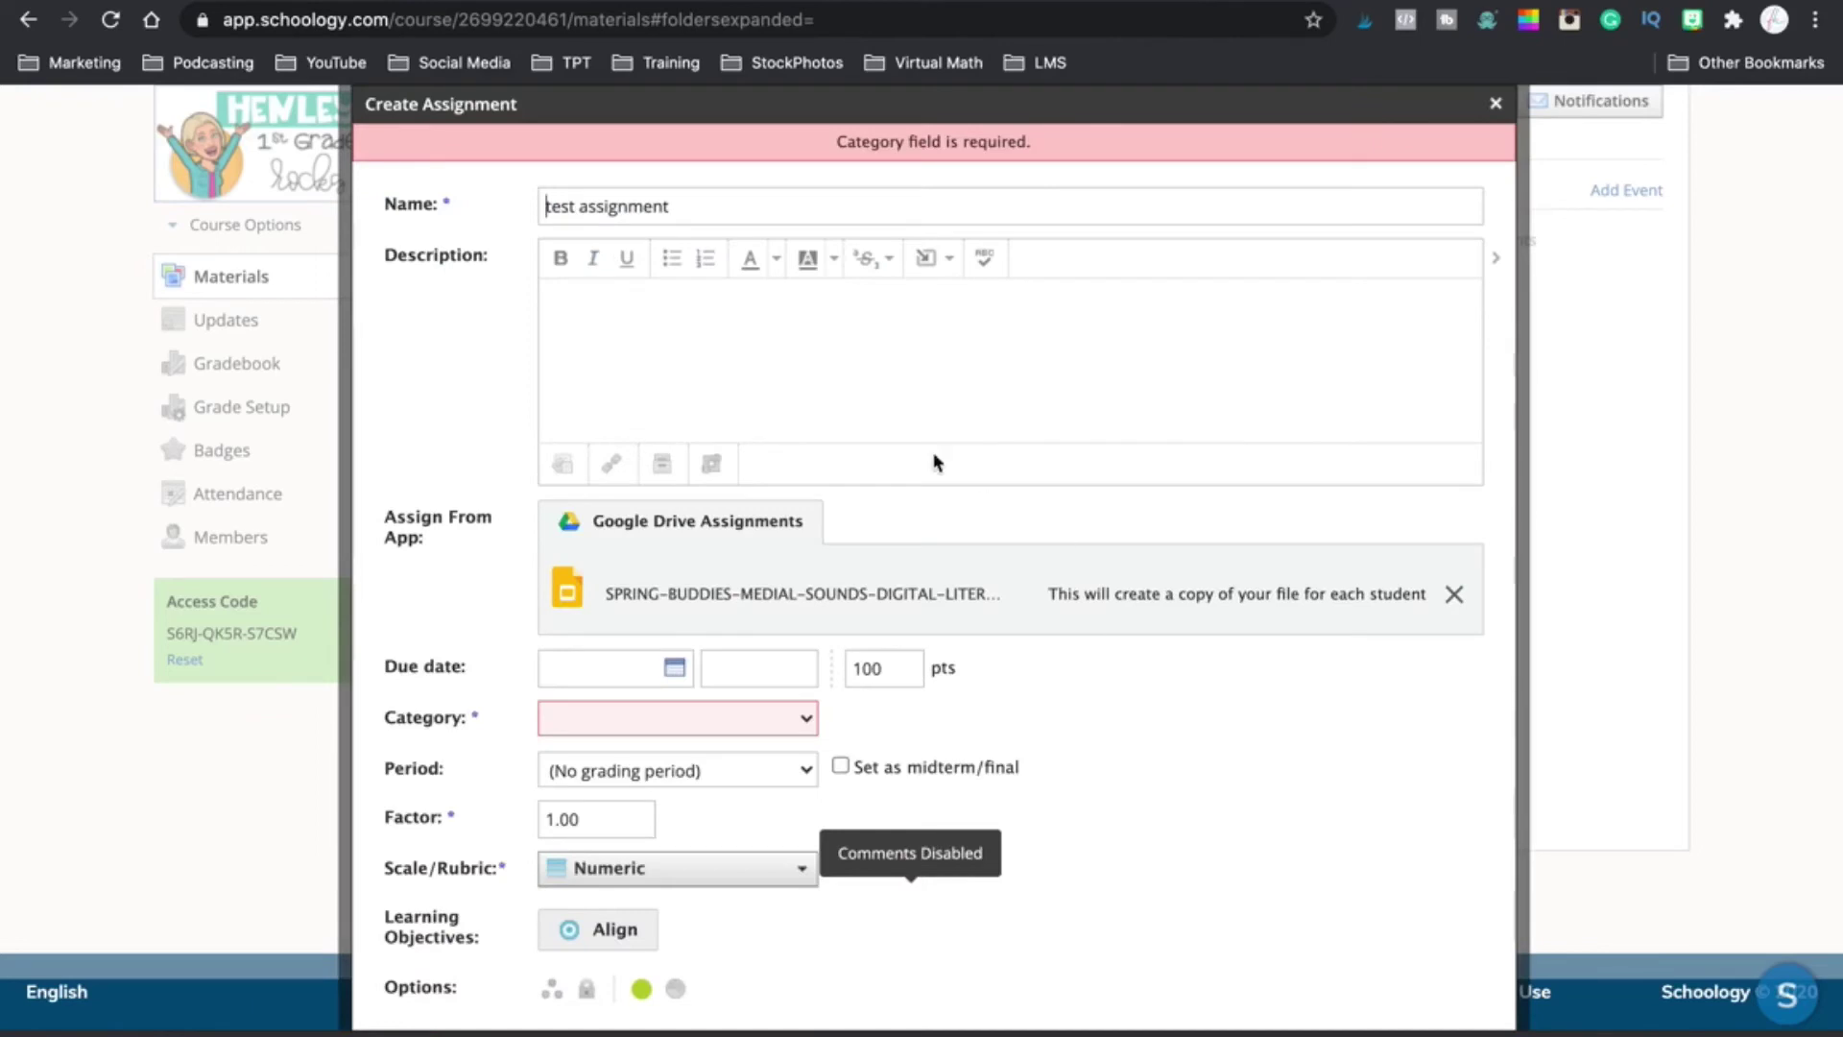
{"action": "left_click", "coordinate": [638, 716]}
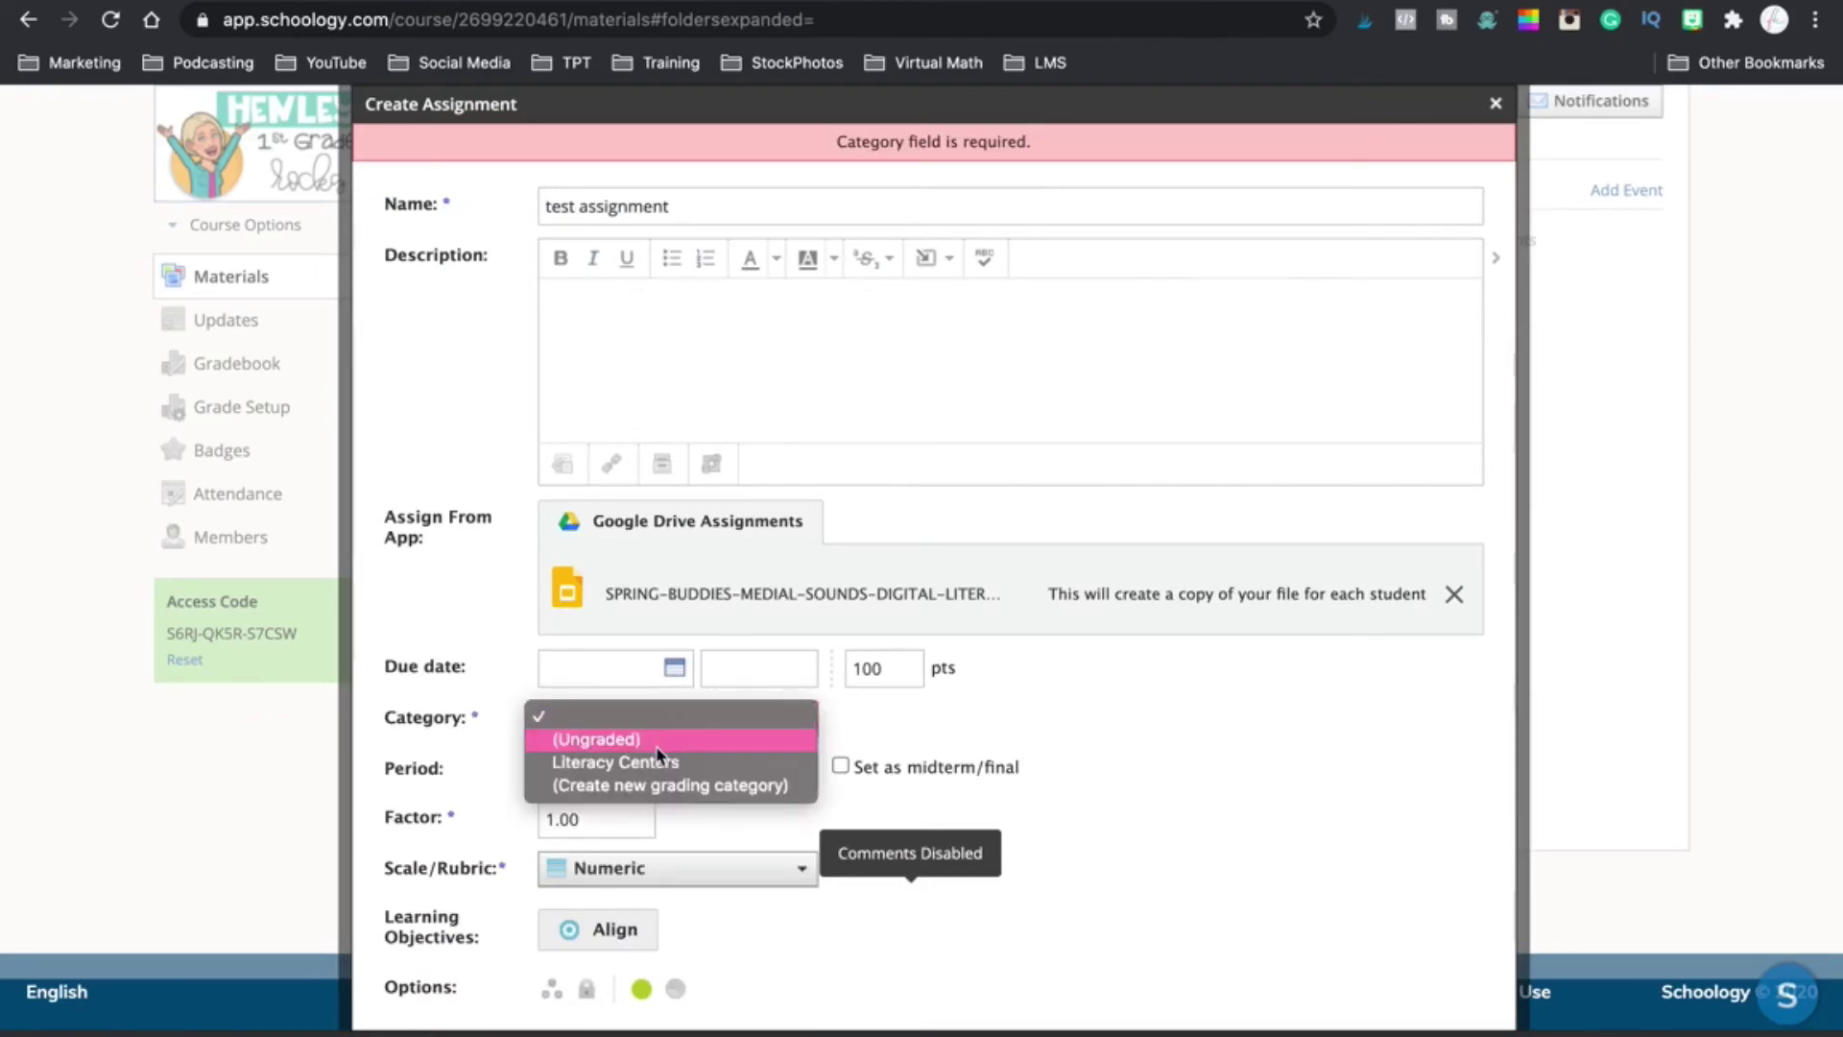
{"action": "left_click", "coordinate": [634, 761]}
{"action": "scroll", "coordinate": [1129, 828], "scroll_direction": "down", "scroll_amount": 2}
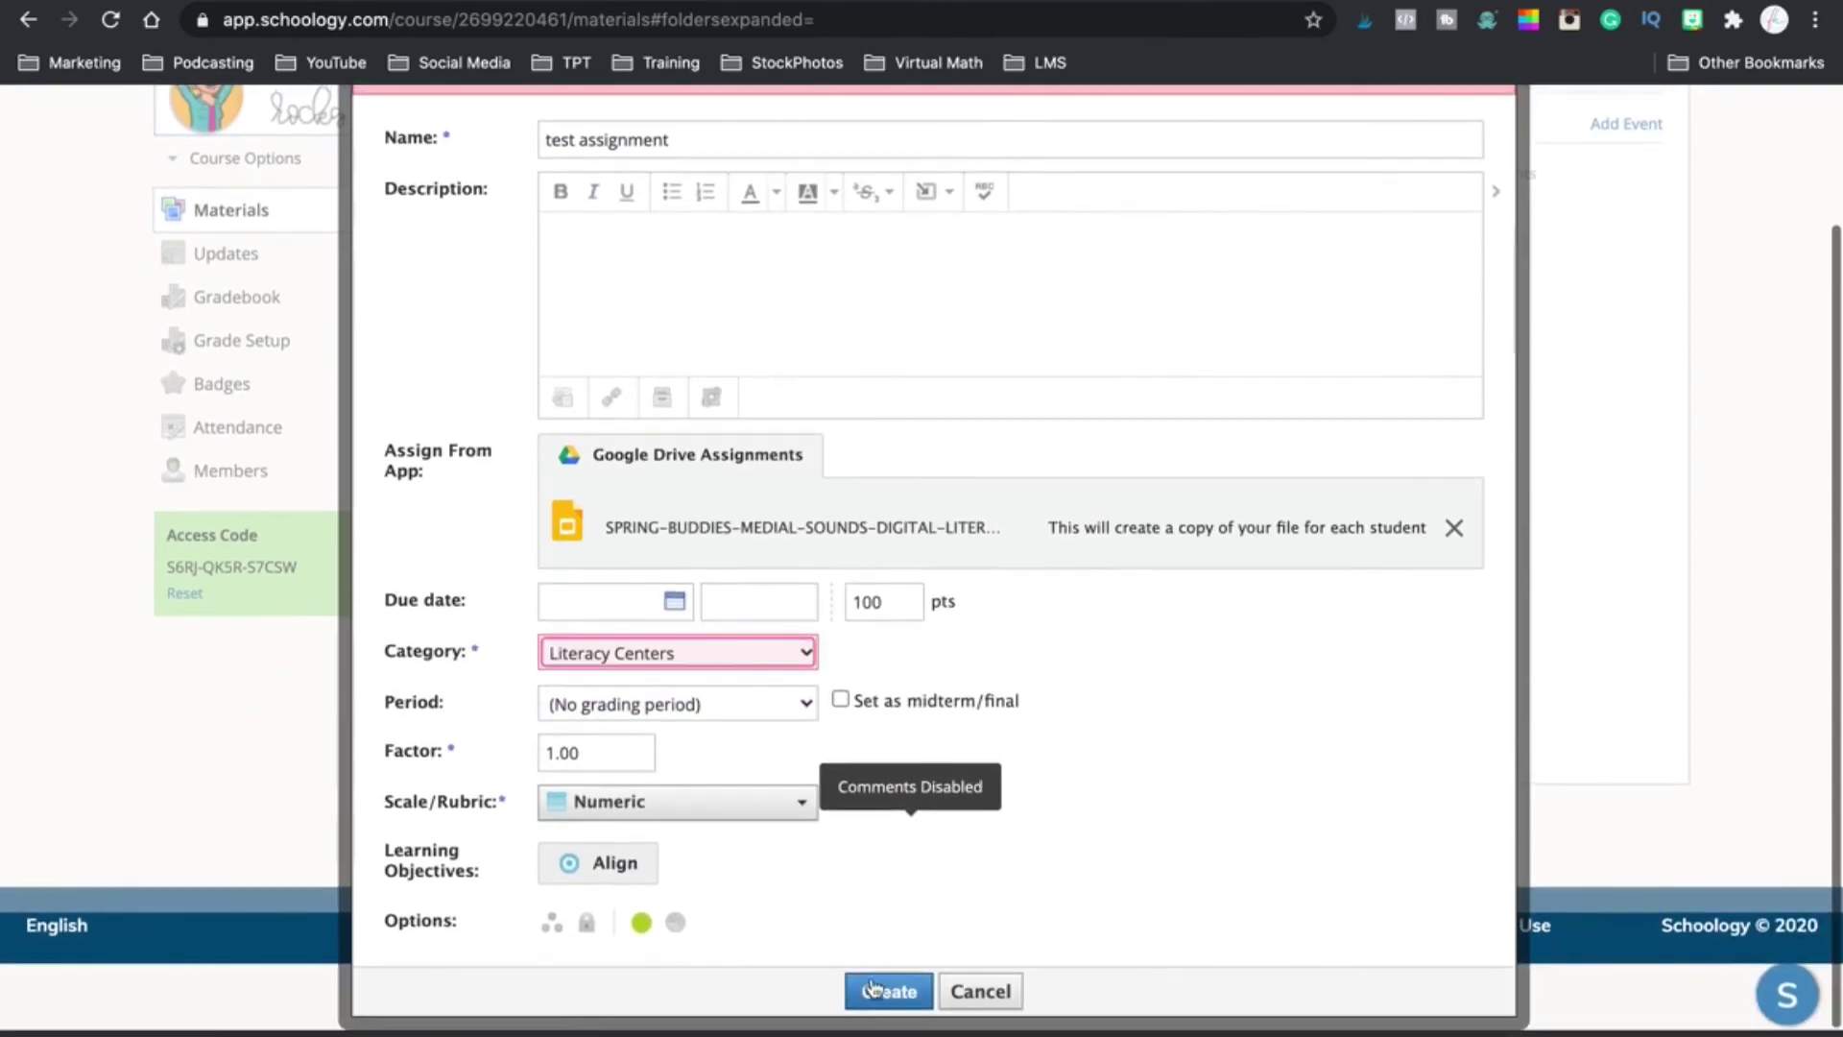
{"action": "left_click", "coordinate": [874, 990]}
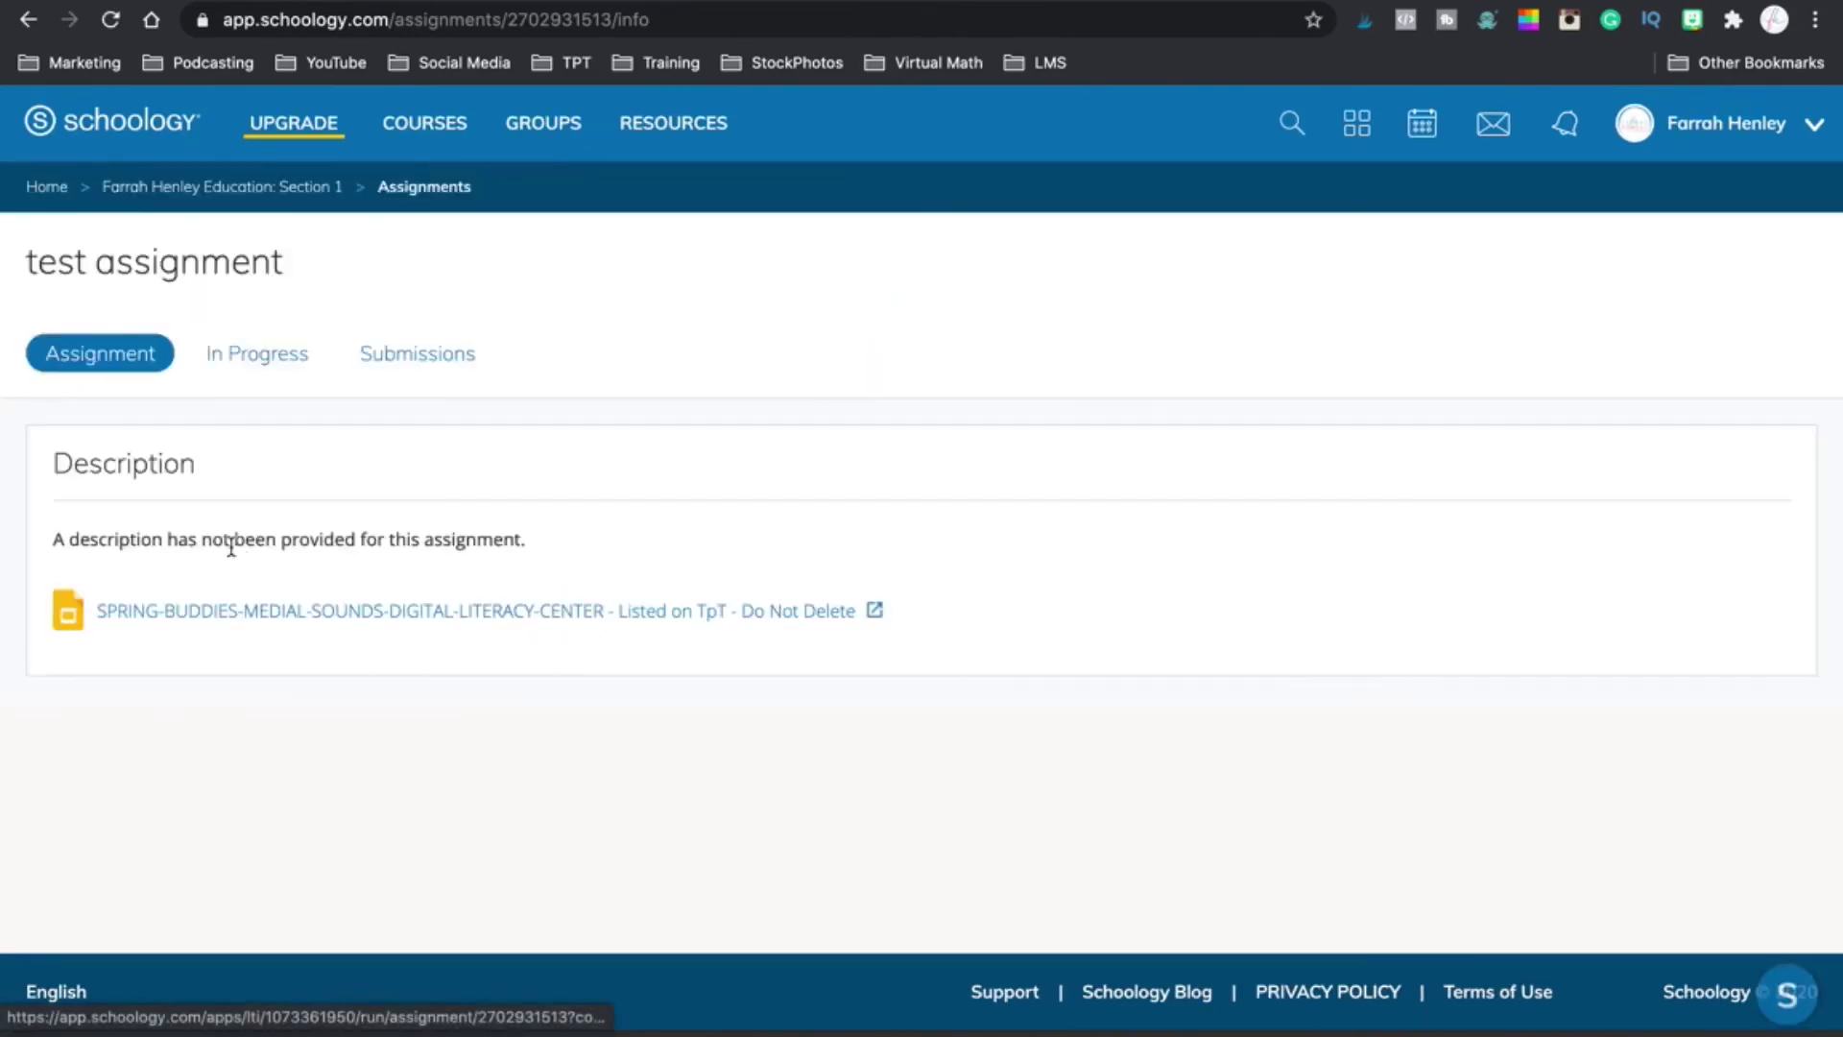
As the demo student, open 'test assignment' from the Section 1 course
{"action": "left_click", "coordinate": [441, 614]}
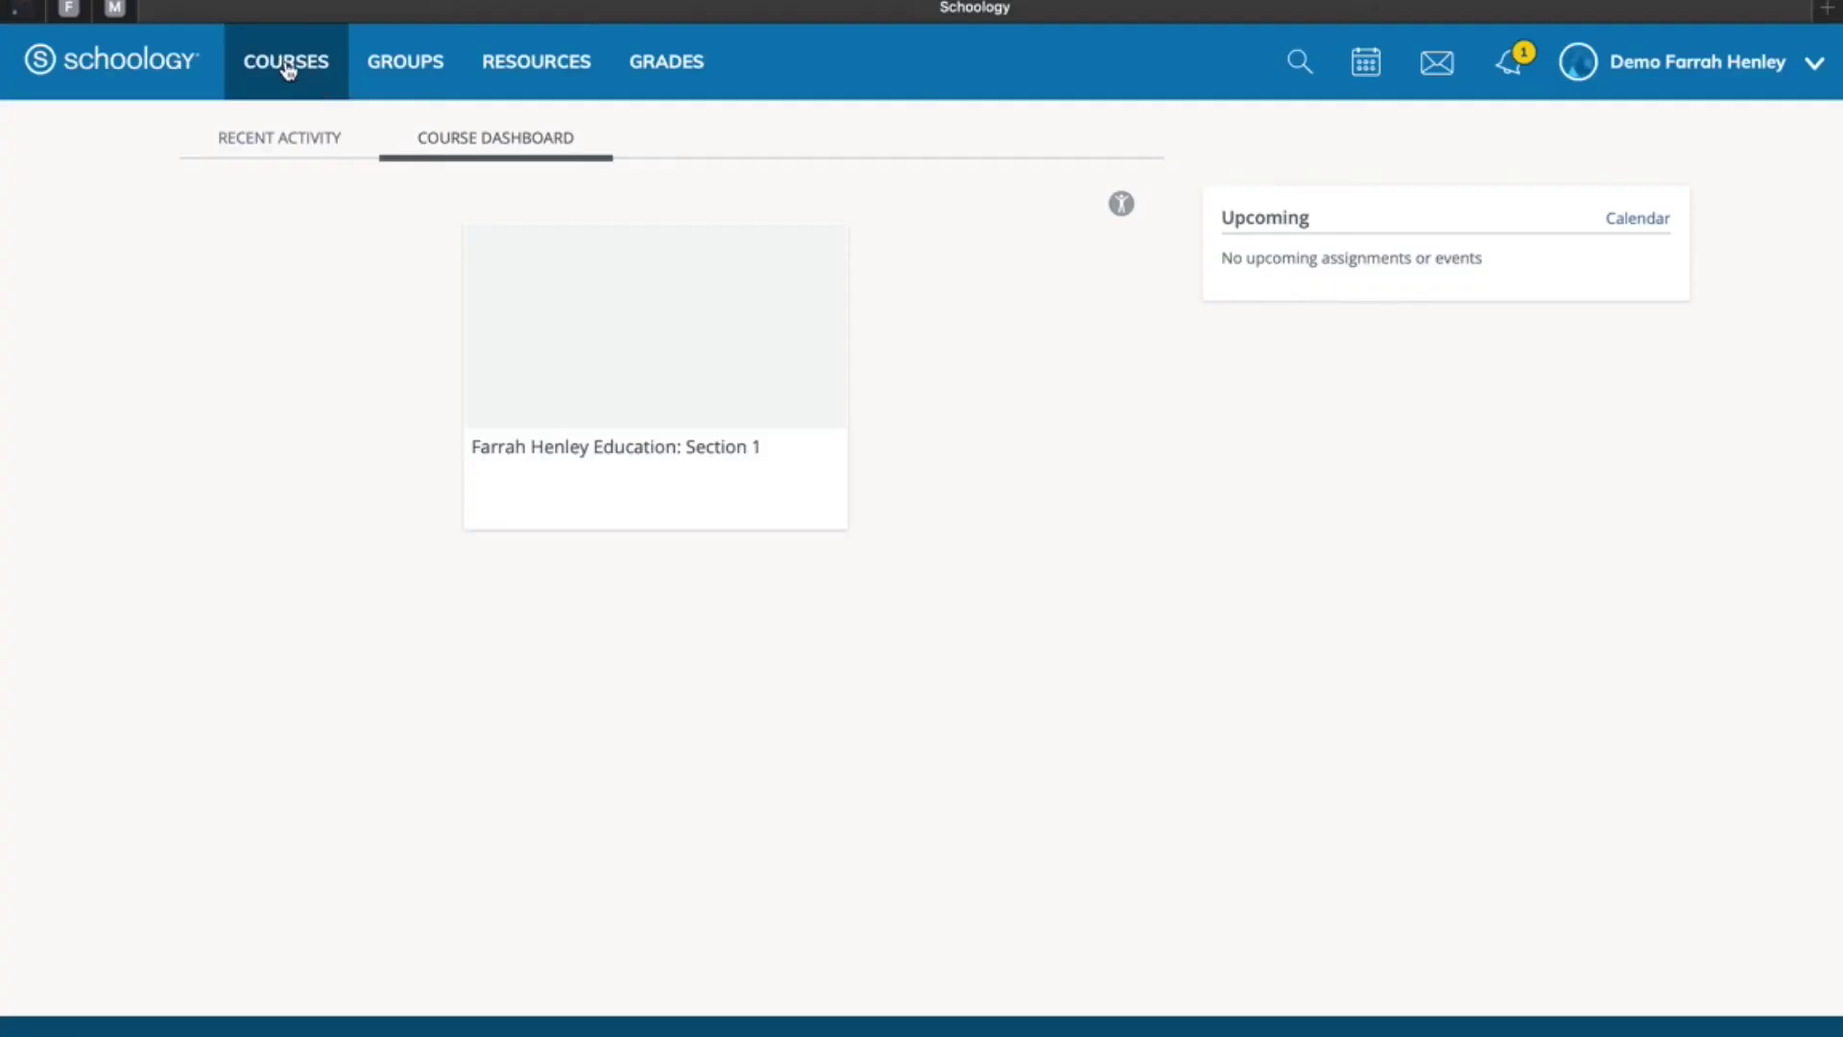
{"action": "left_click", "coordinate": [716, 290]}
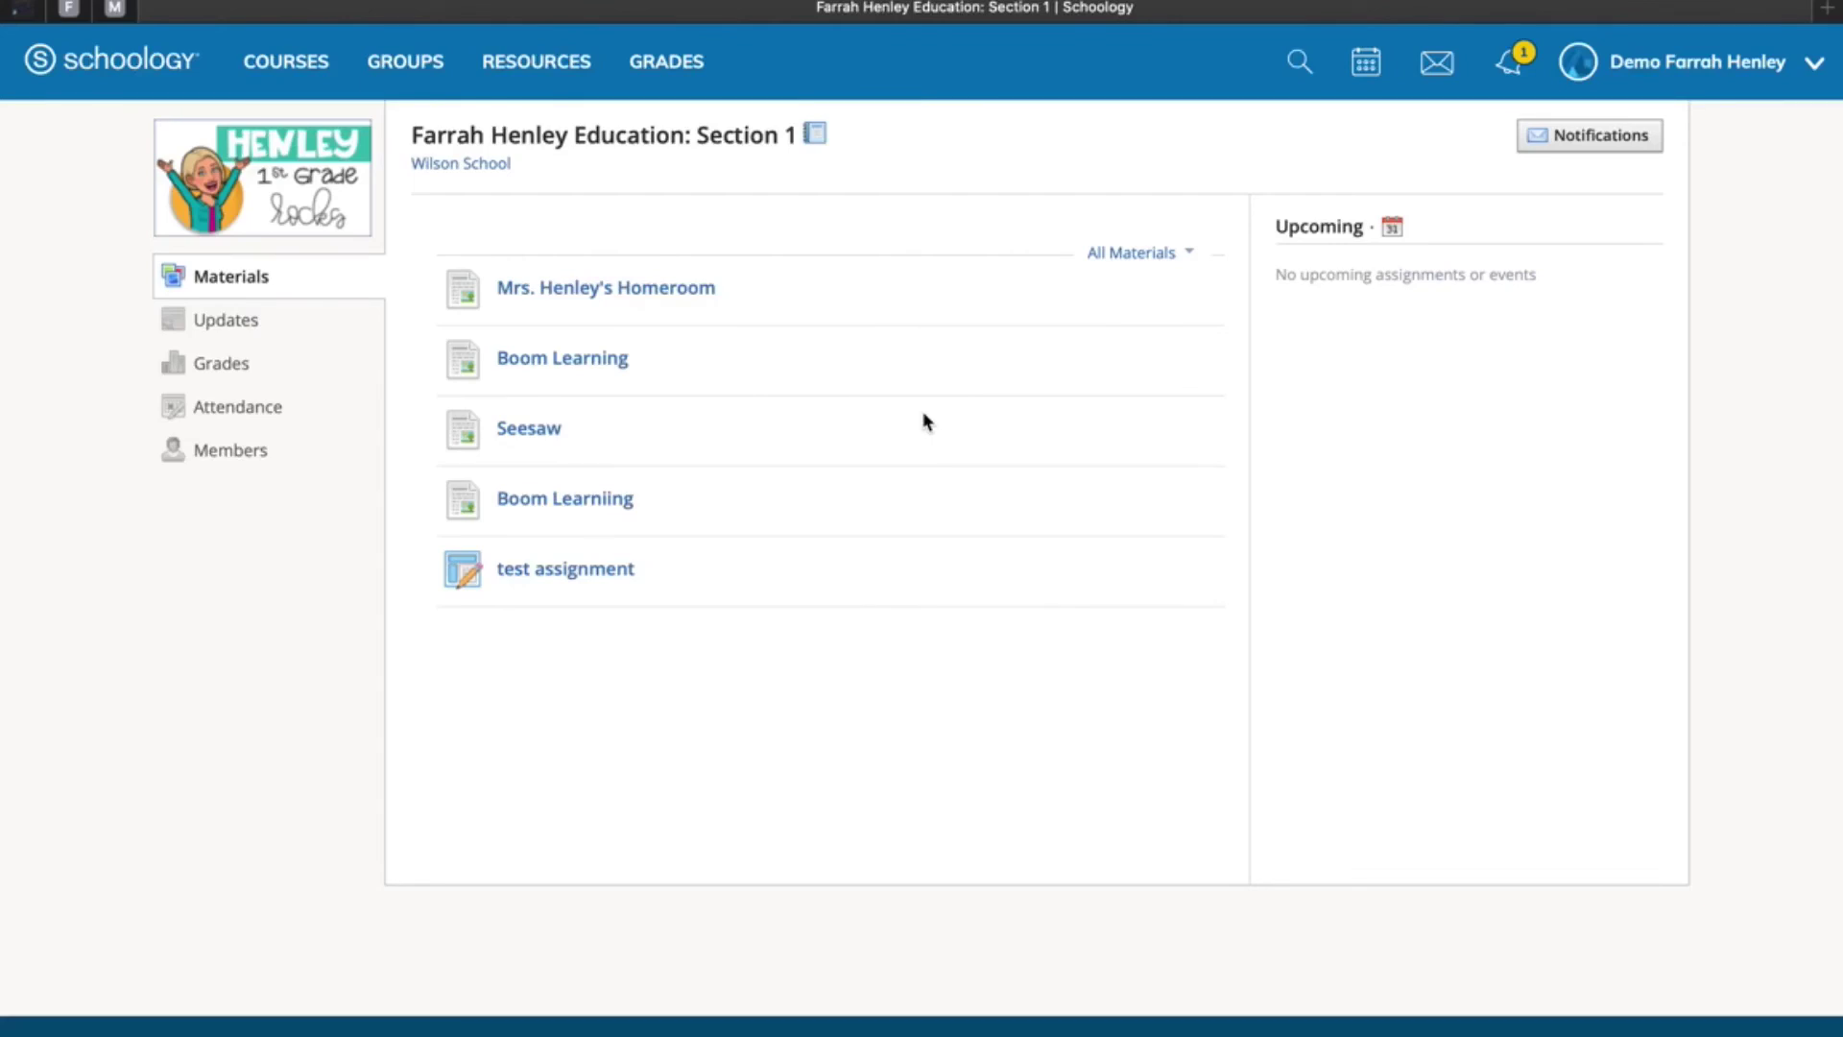
{"action": "left_click", "coordinate": [576, 579]}
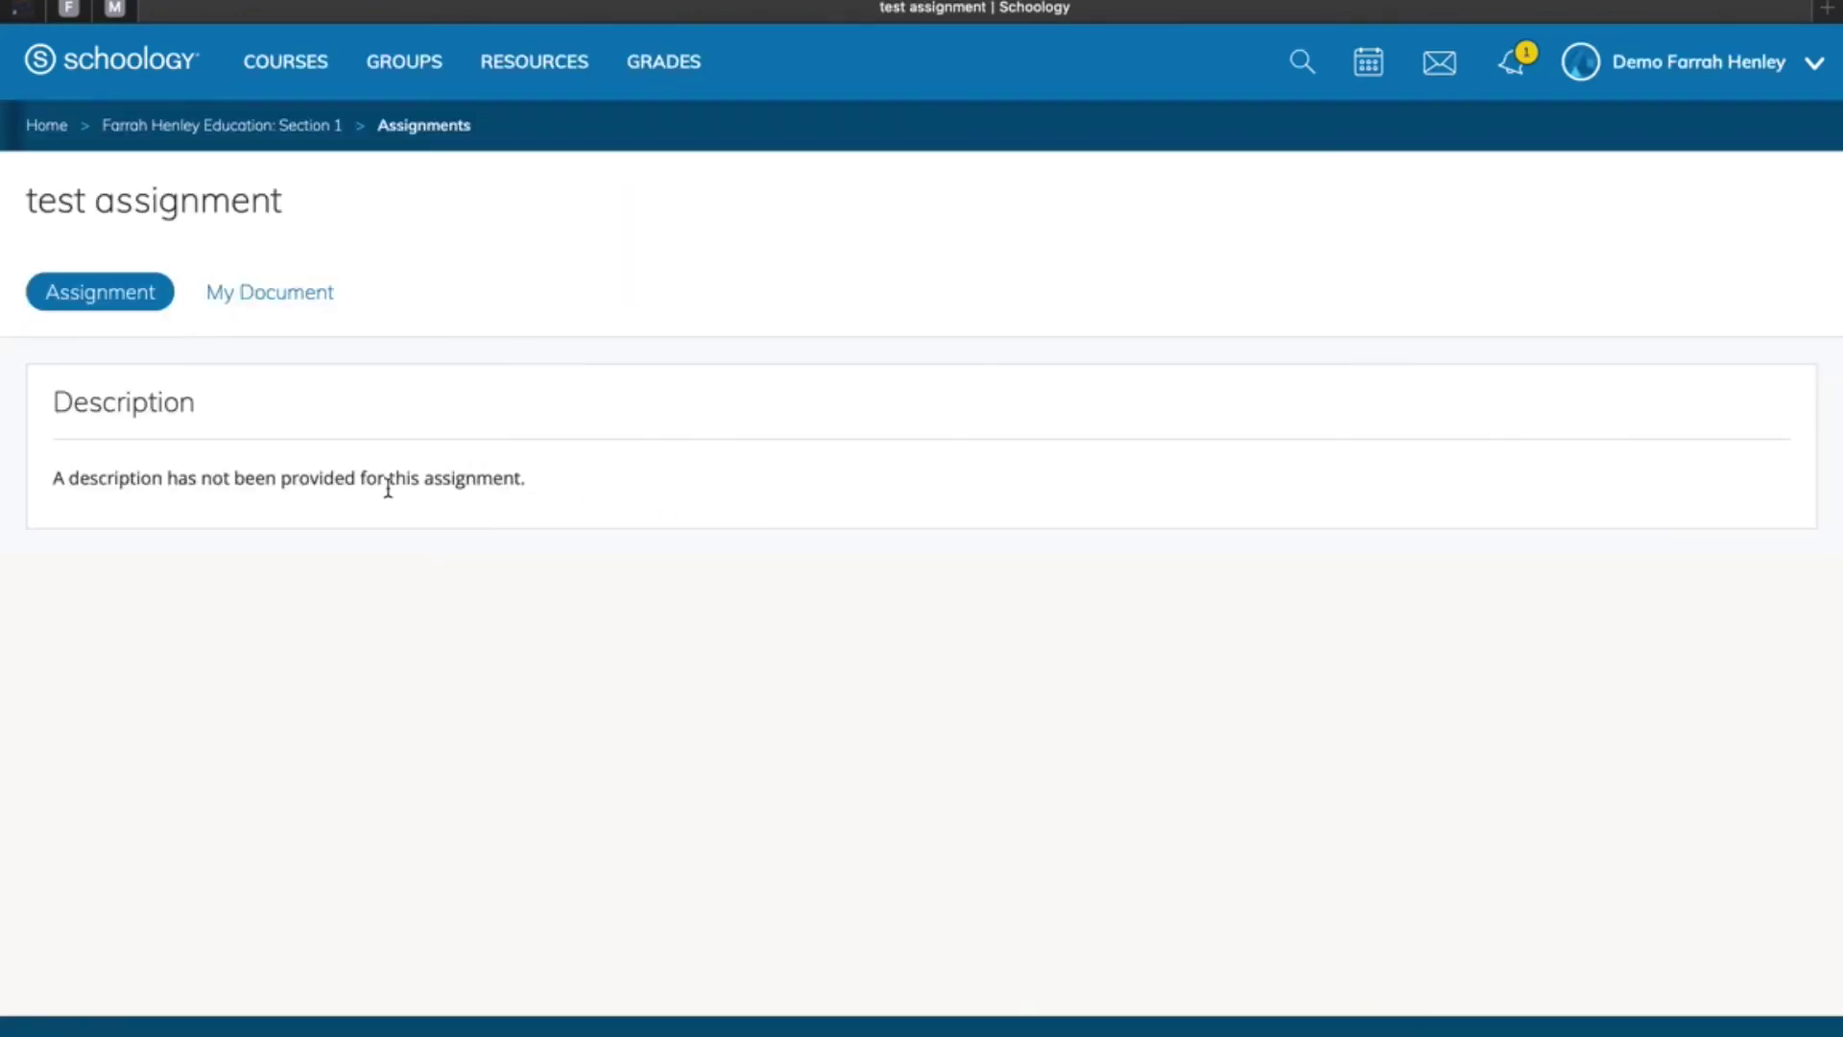
Show the assignment's My Document section for the student
{"action": "left_click", "coordinate": [258, 286]}
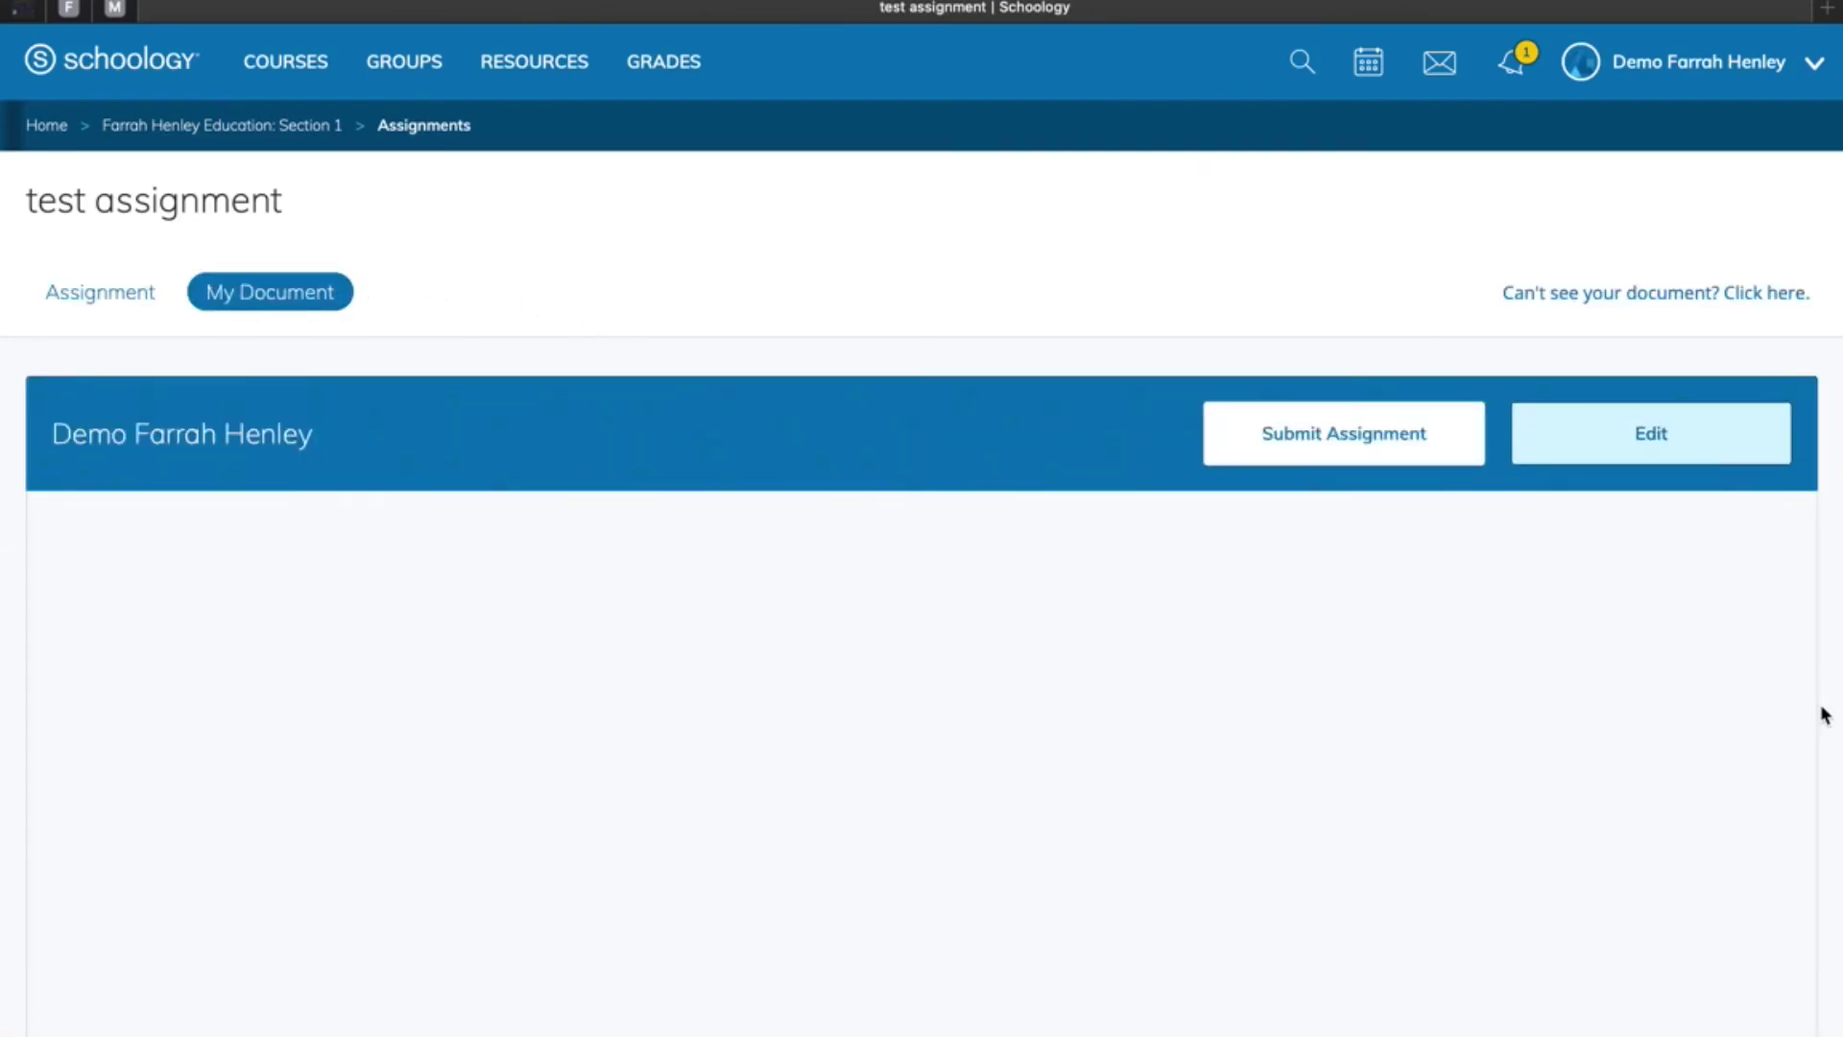
{"action": "scroll", "coordinate": [966, 463], "scroll_direction": "down", "scroll_amount": 4}
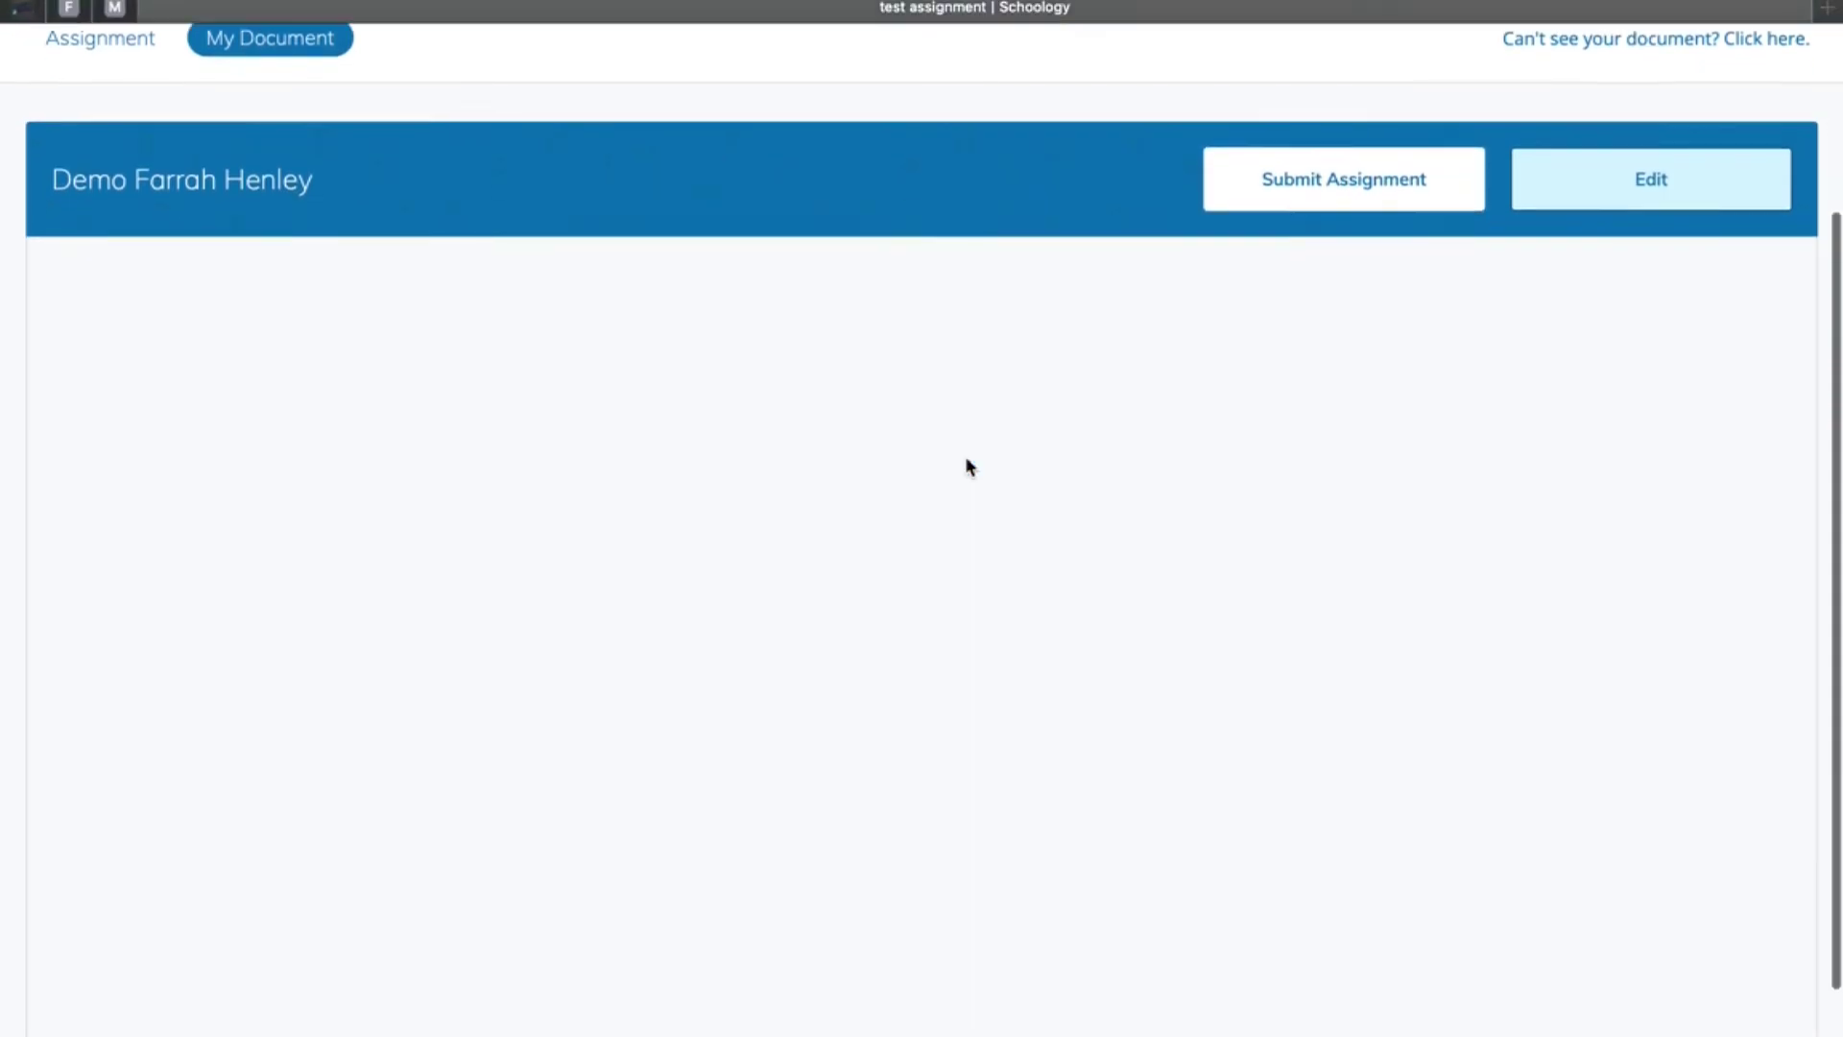
{"action": "scroll", "coordinate": [967, 466], "scroll_direction": "up", "scroll_amount": 4}
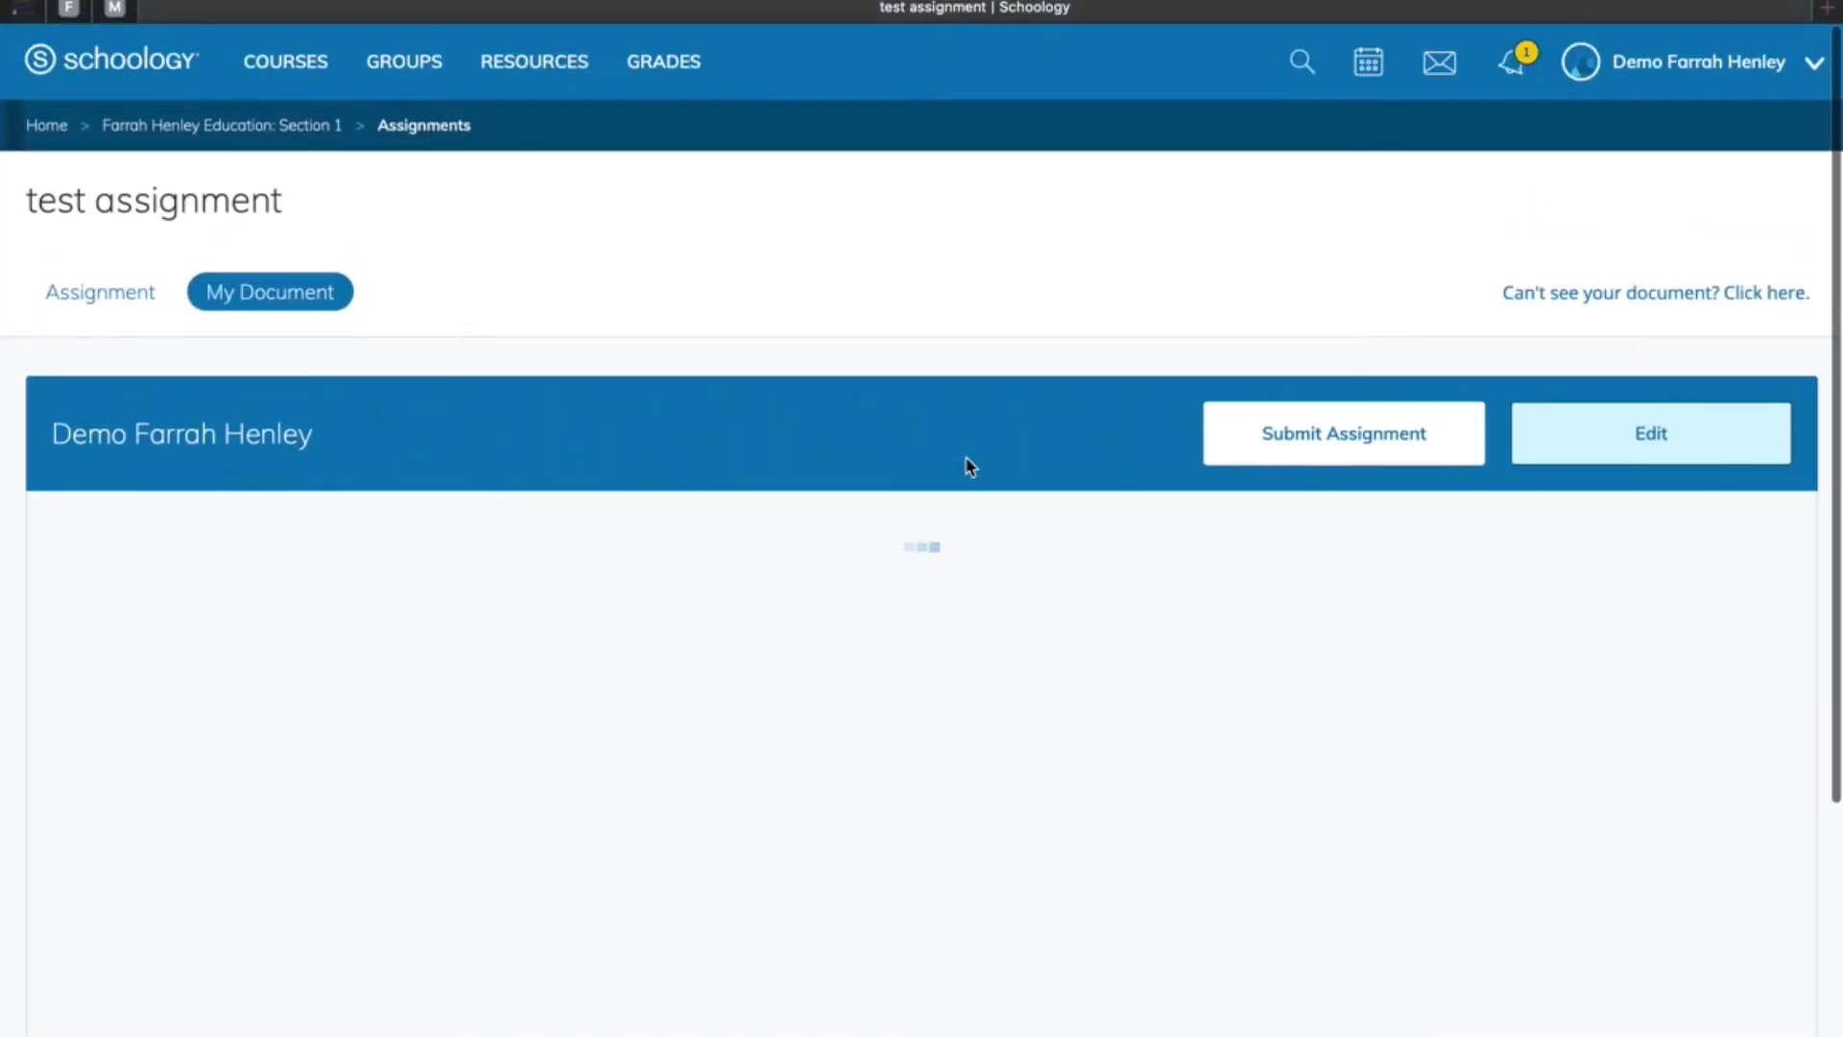
{"action": "scroll", "coordinate": [968, 466], "scroll_direction": "down", "scroll_amount": 4}
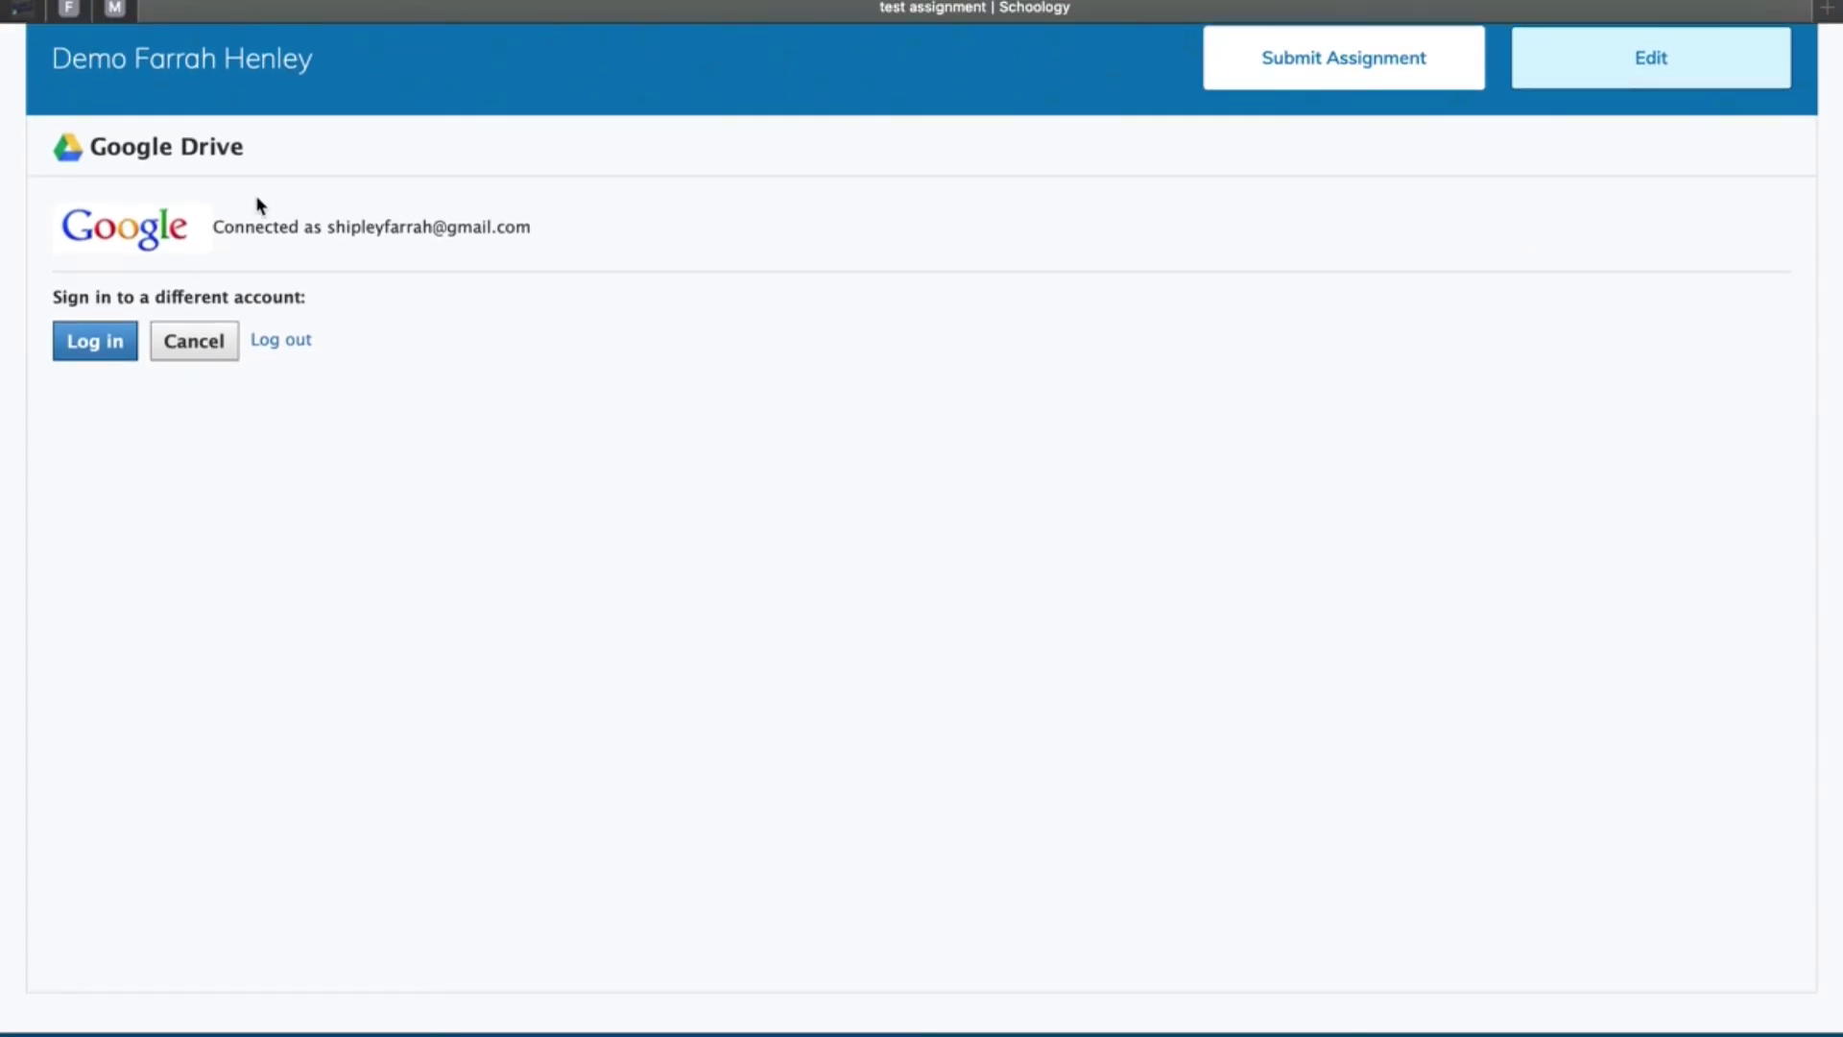
Sign in with the student's Google account and allow access to load the Slides copy
{"action": "left_click", "coordinate": [94, 346]}
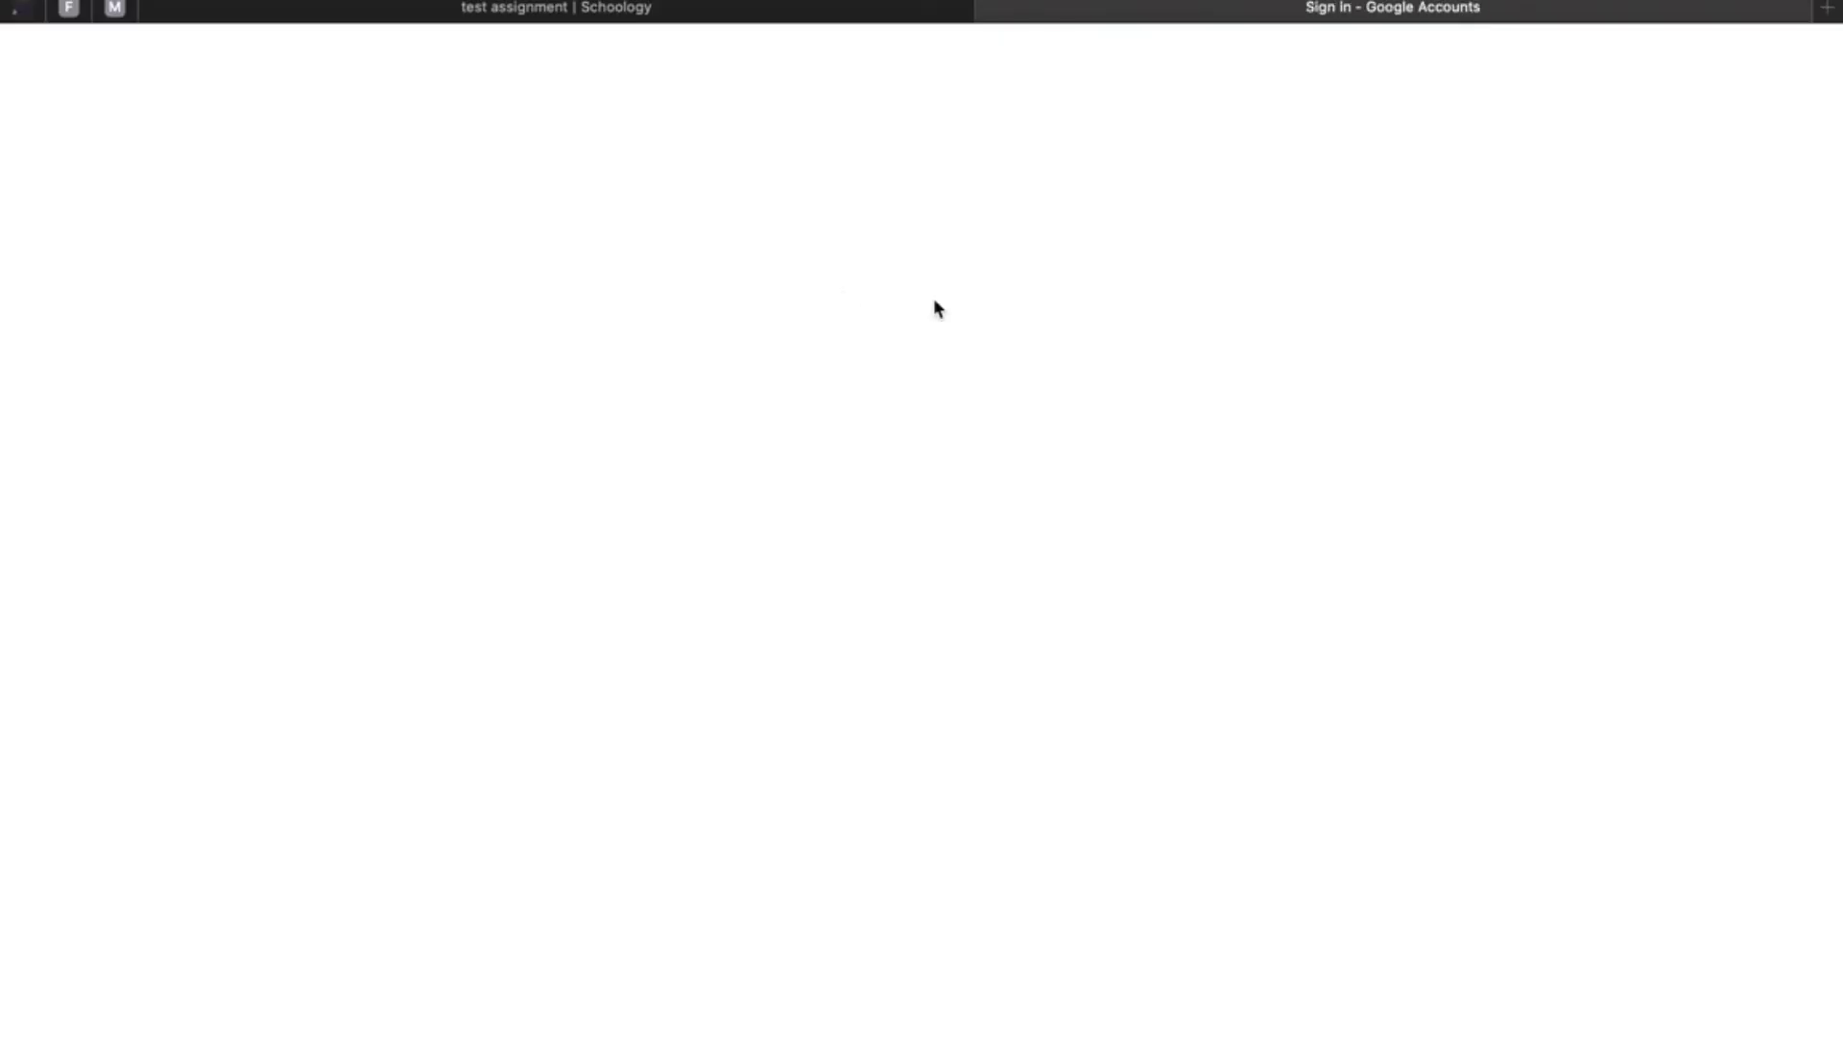
{"action": "left_click", "coordinate": [847, 522]}
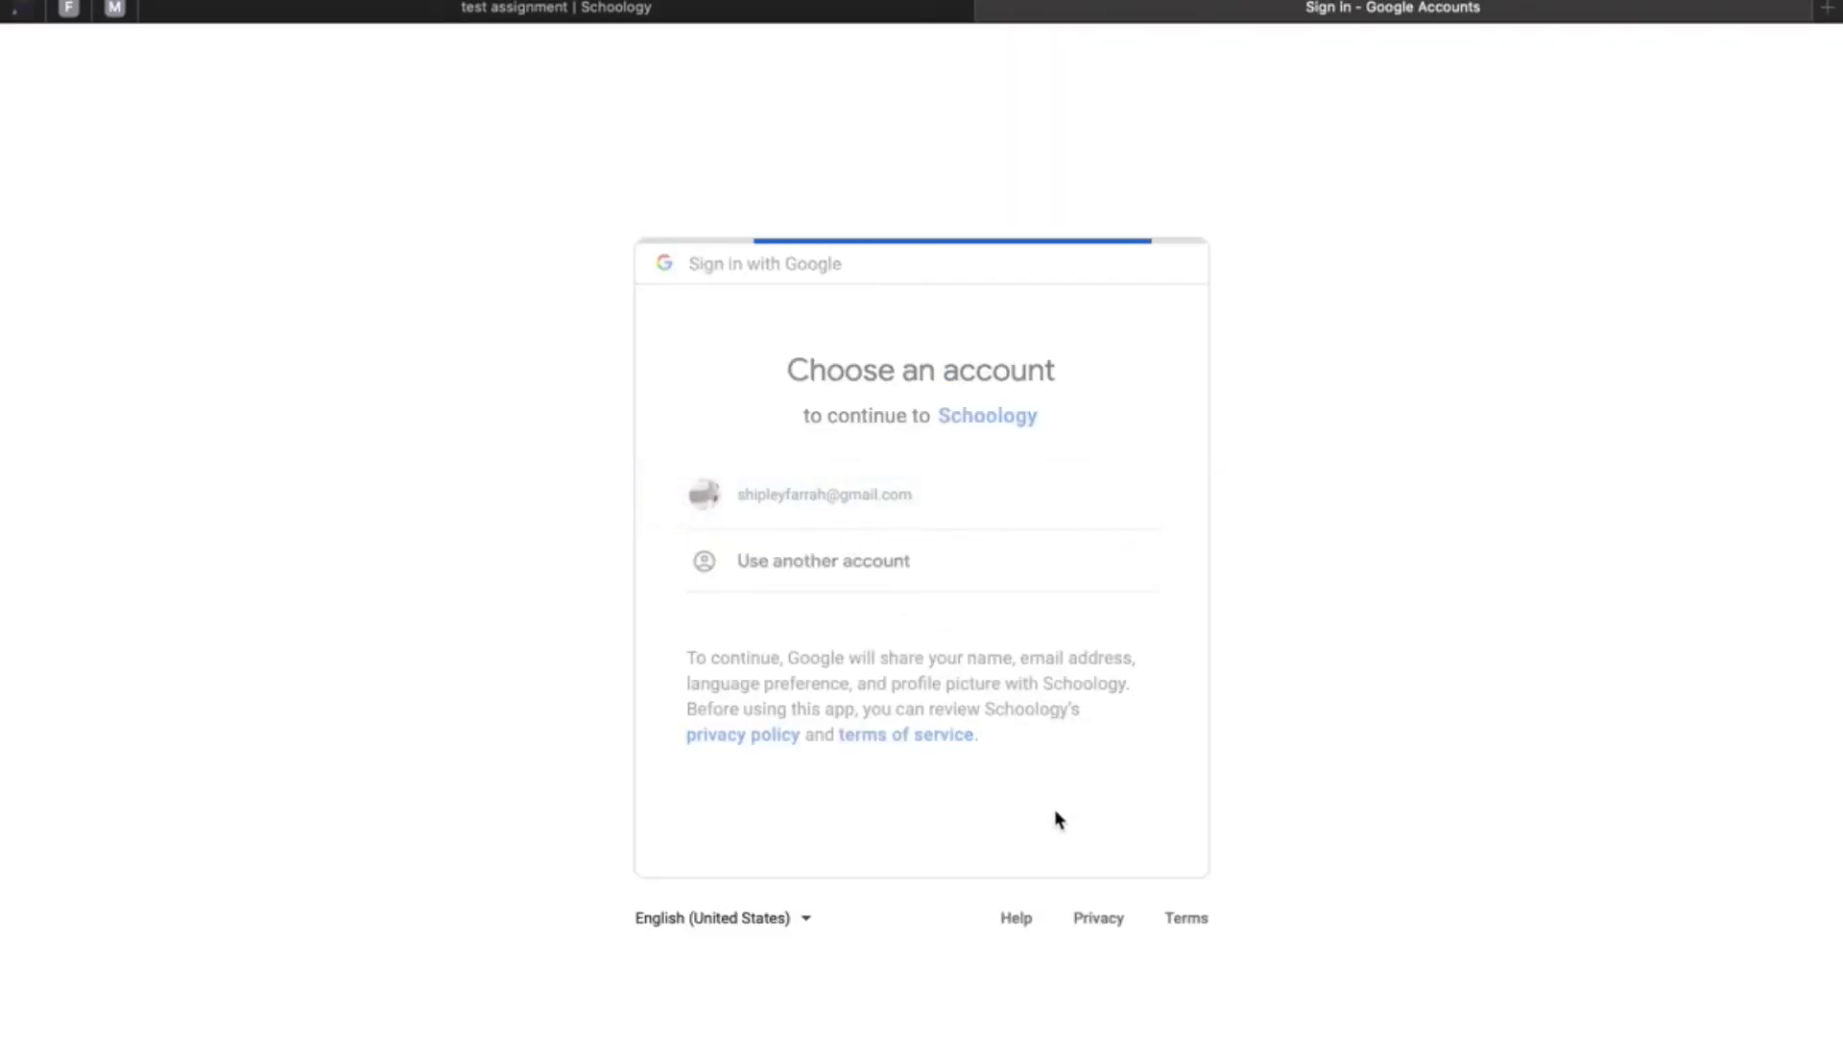
{"action": "left_click", "coordinate": [1102, 858]}
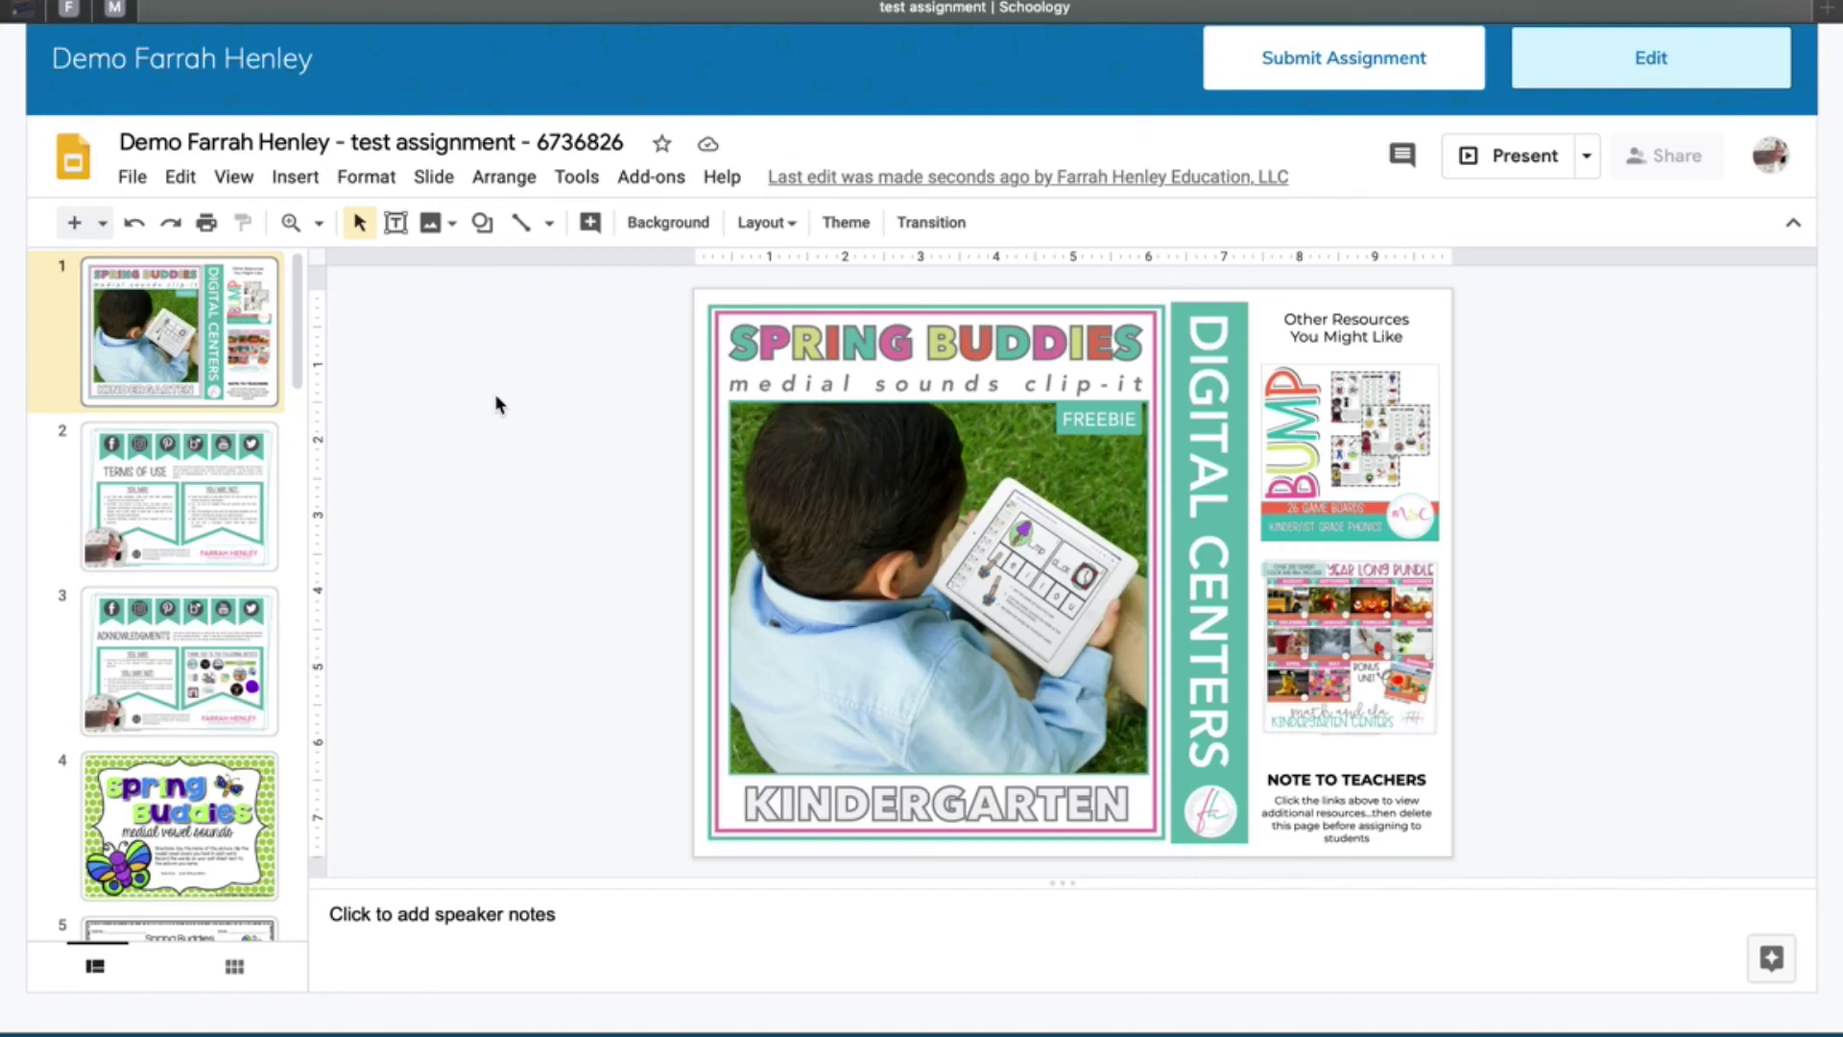
{"action": "scroll", "coordinate": [153, 732], "scroll_direction": "down", "scroll_amount": 8}
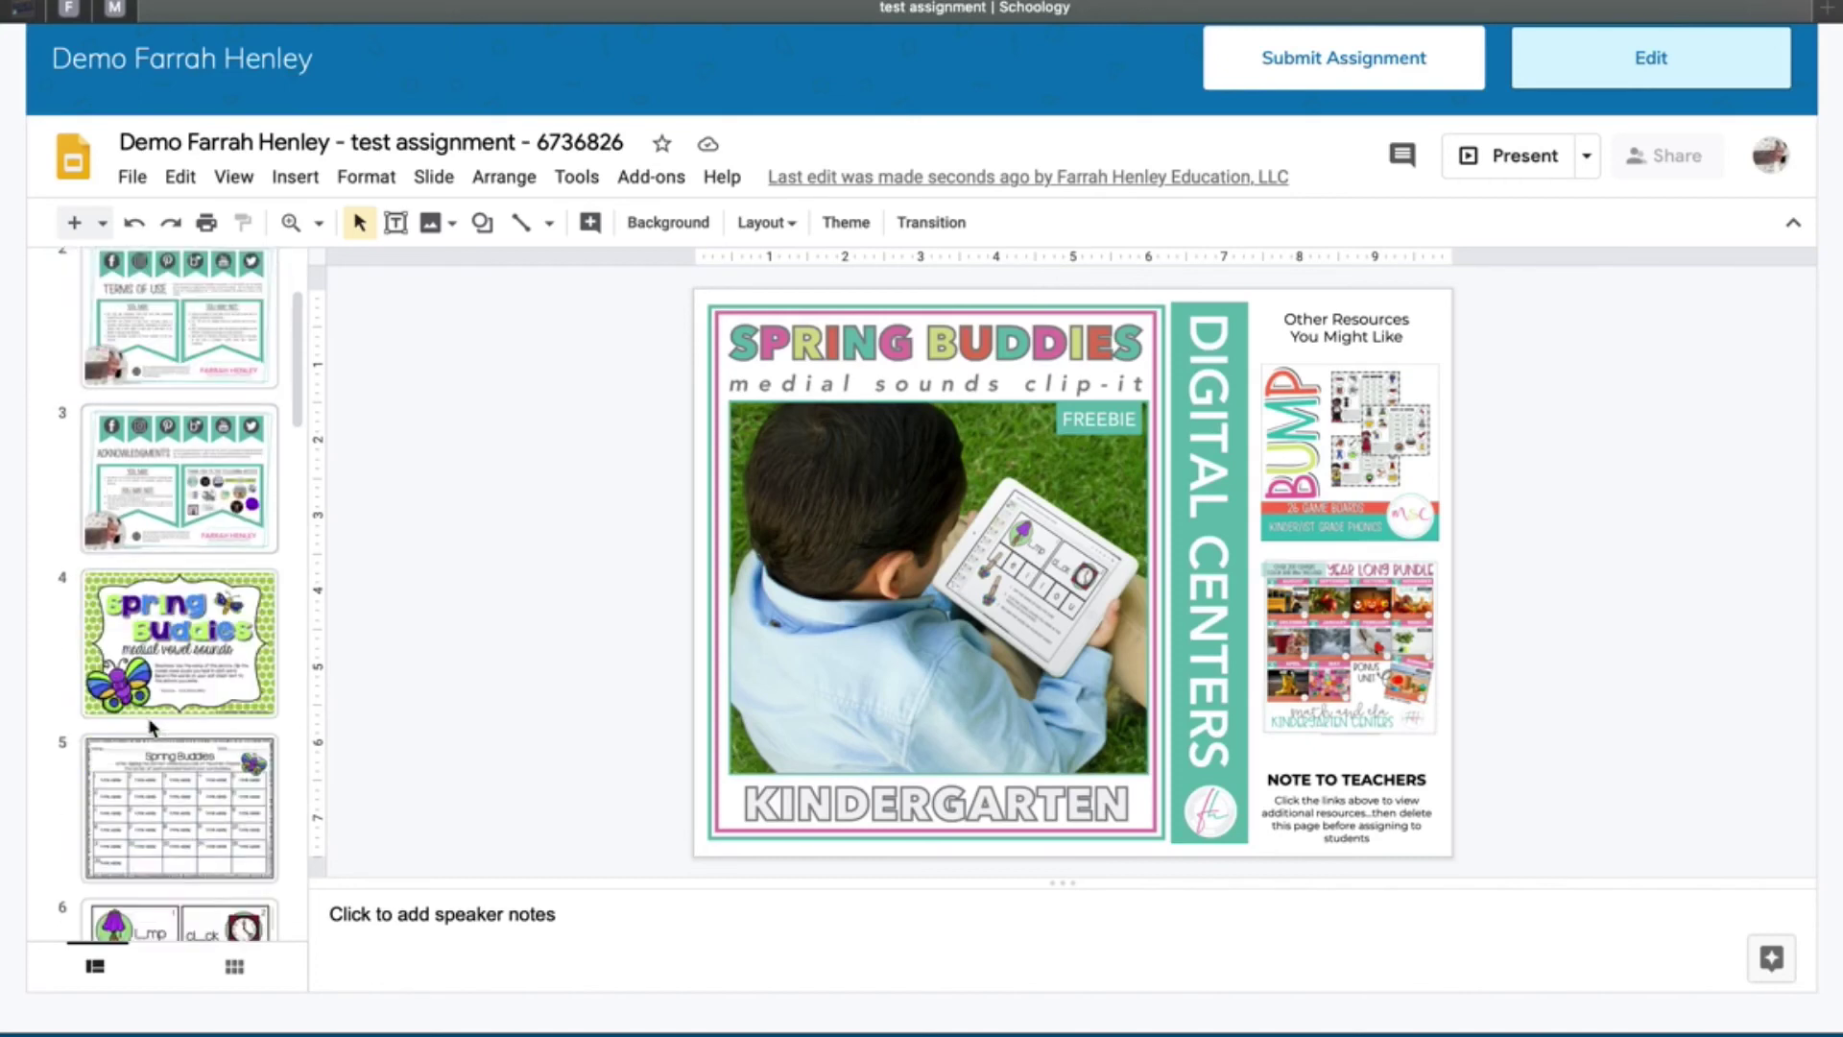